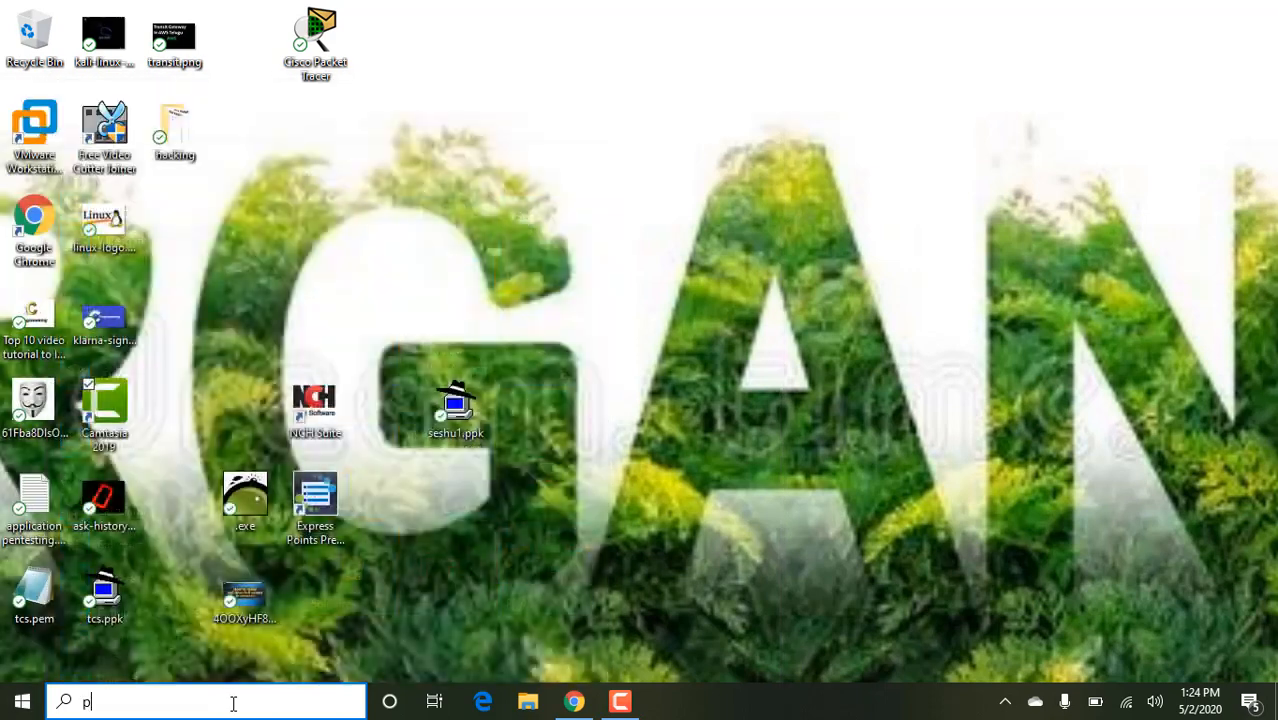
Open Paint and draw two rectangles side by side, about 295 × 323 px for the first and 341 × 310 px for the second.
key(Return)
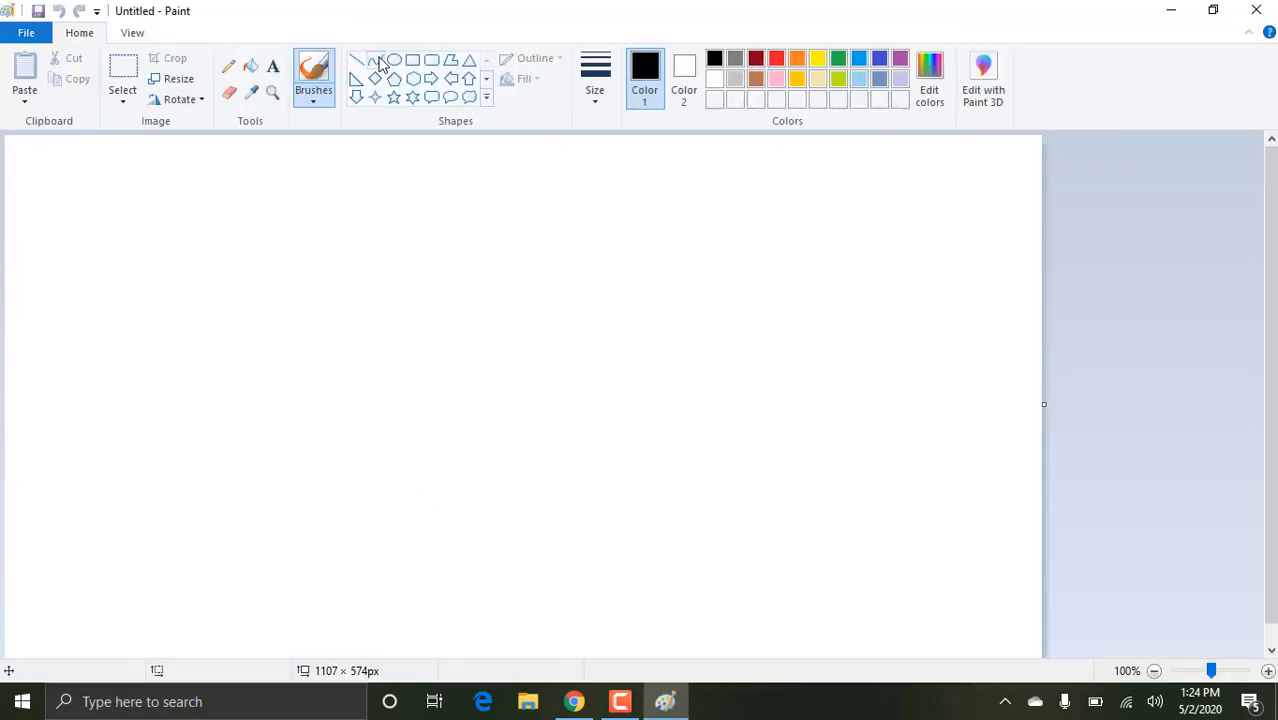
click(412, 61)
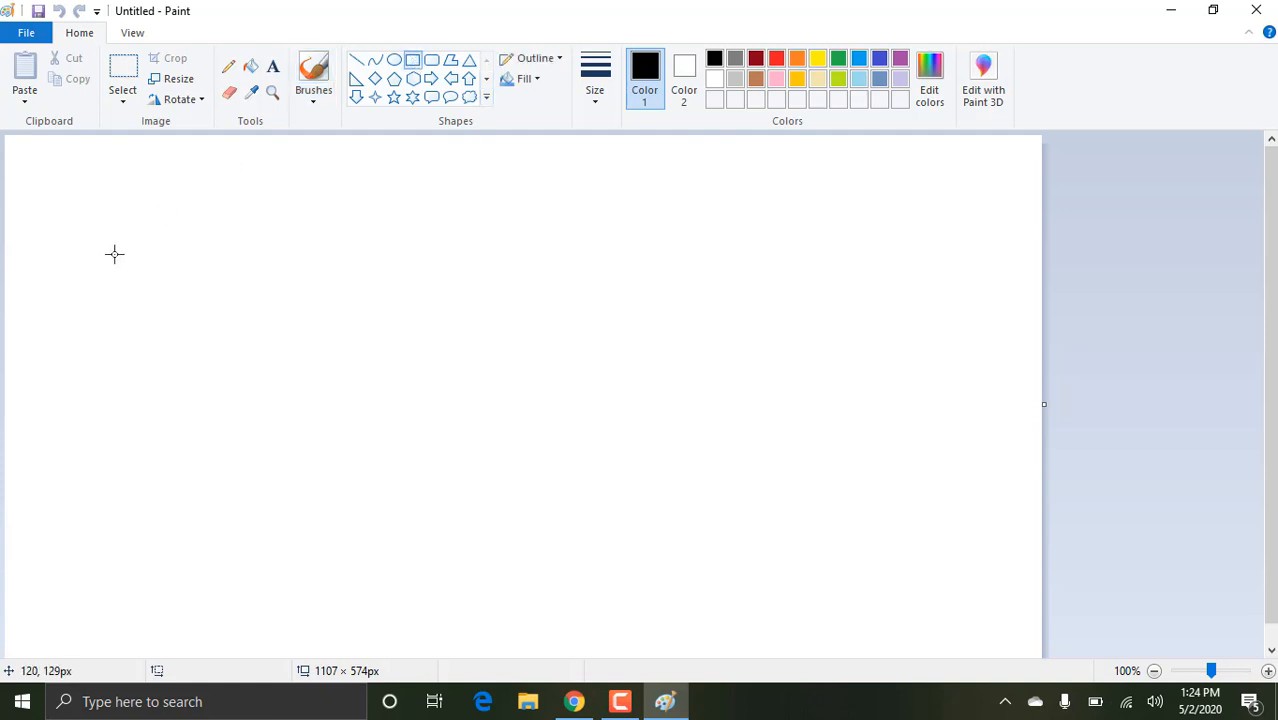
drag(104, 245, 380, 547)
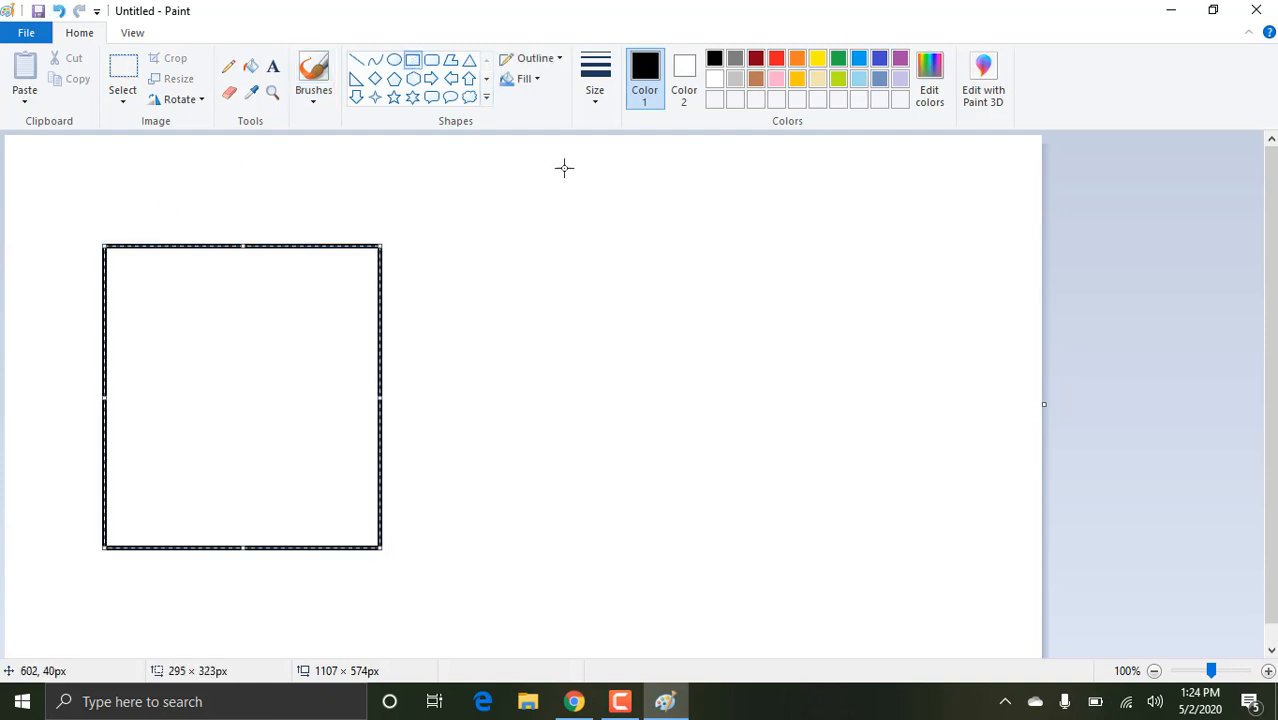
drag(579, 243, 898, 533)
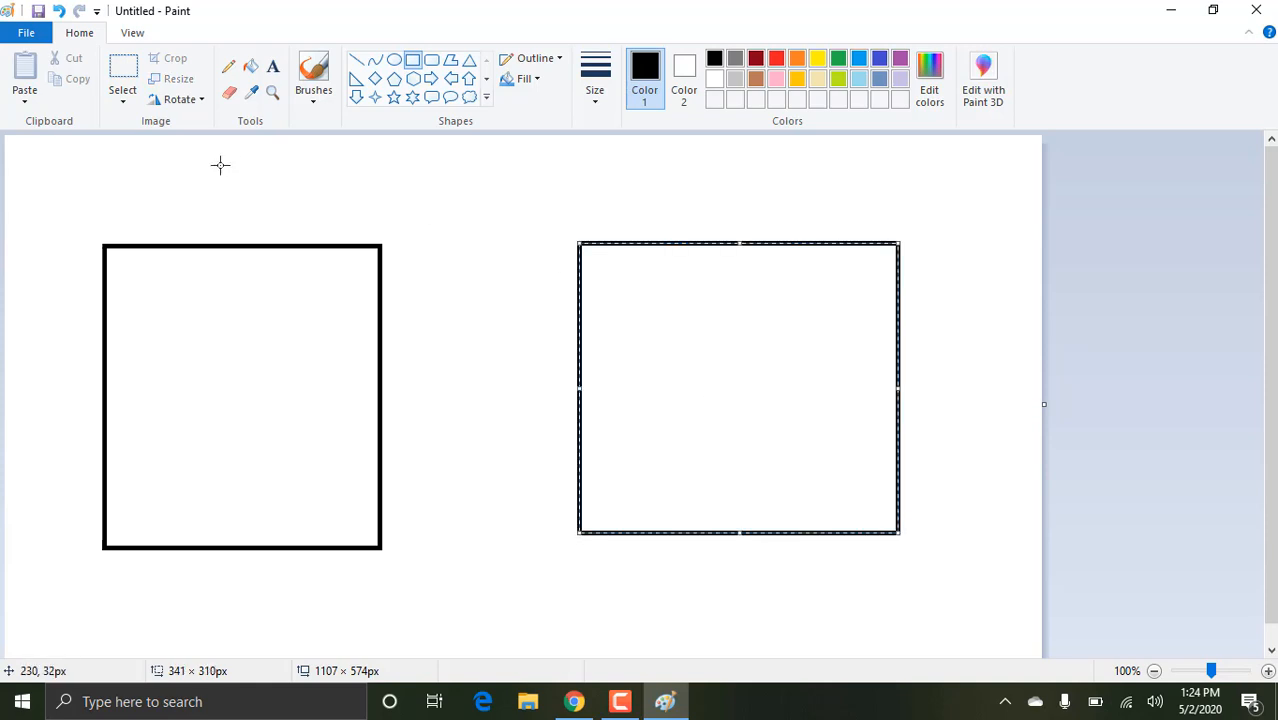
Add the text labels NV above the first rectangle and OHIO above the second.
click(272, 68)
click(163, 217)
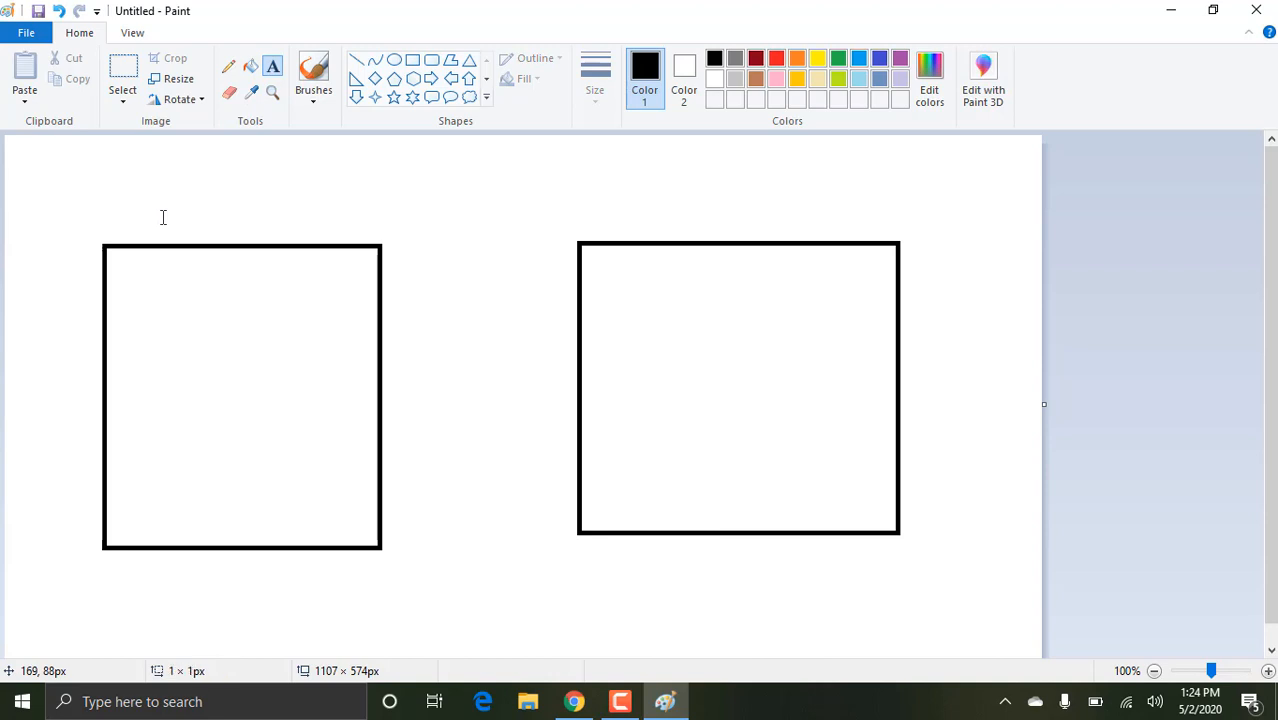
text(NV)
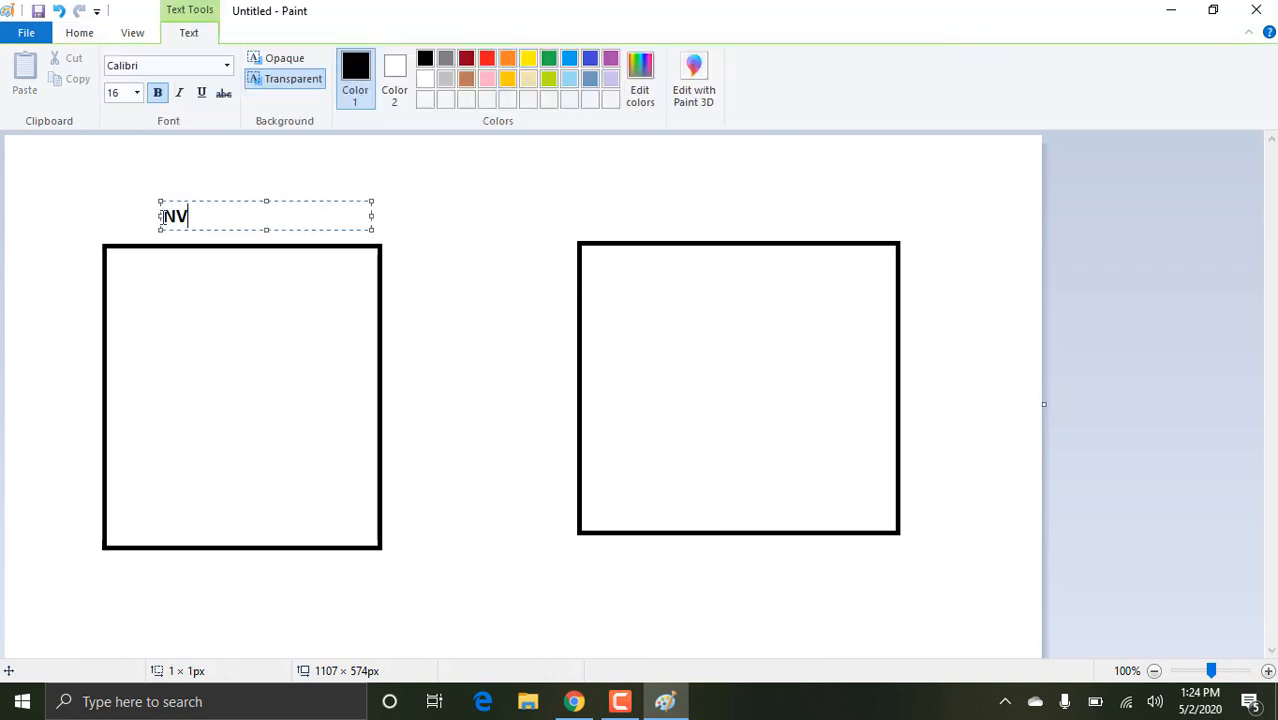
click(621, 216)
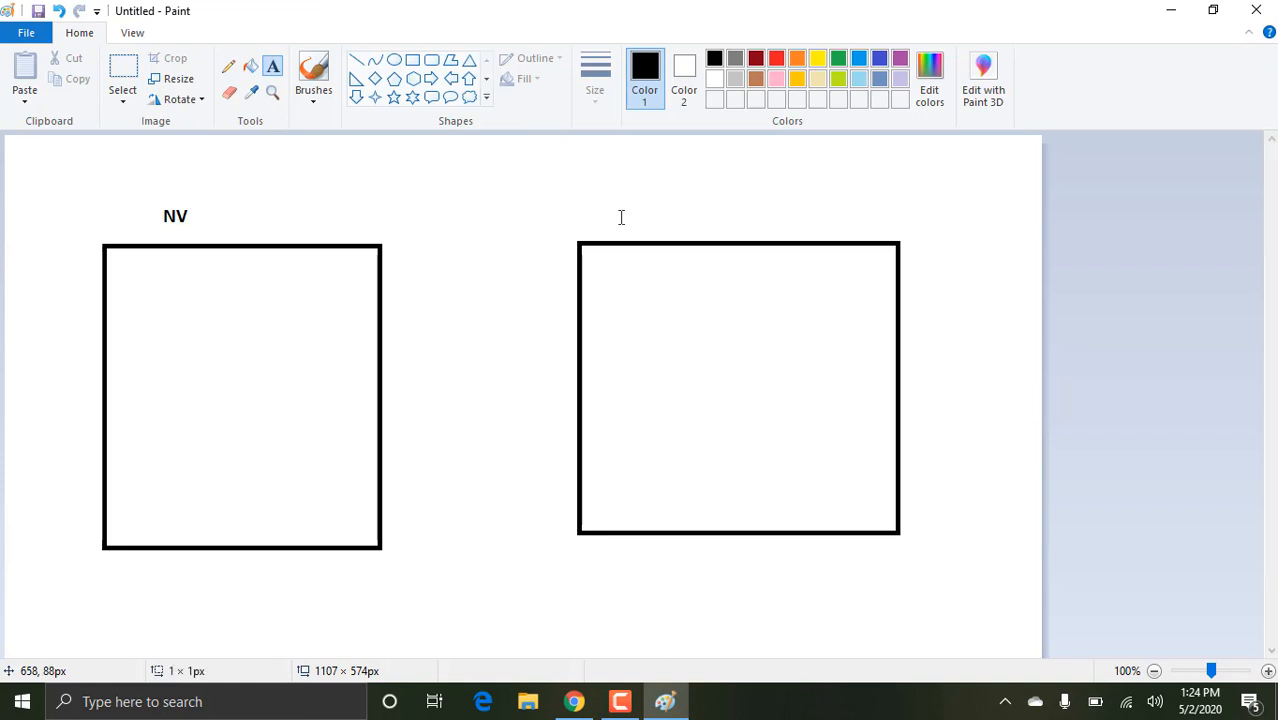
click(621, 216)
text(OHIO)
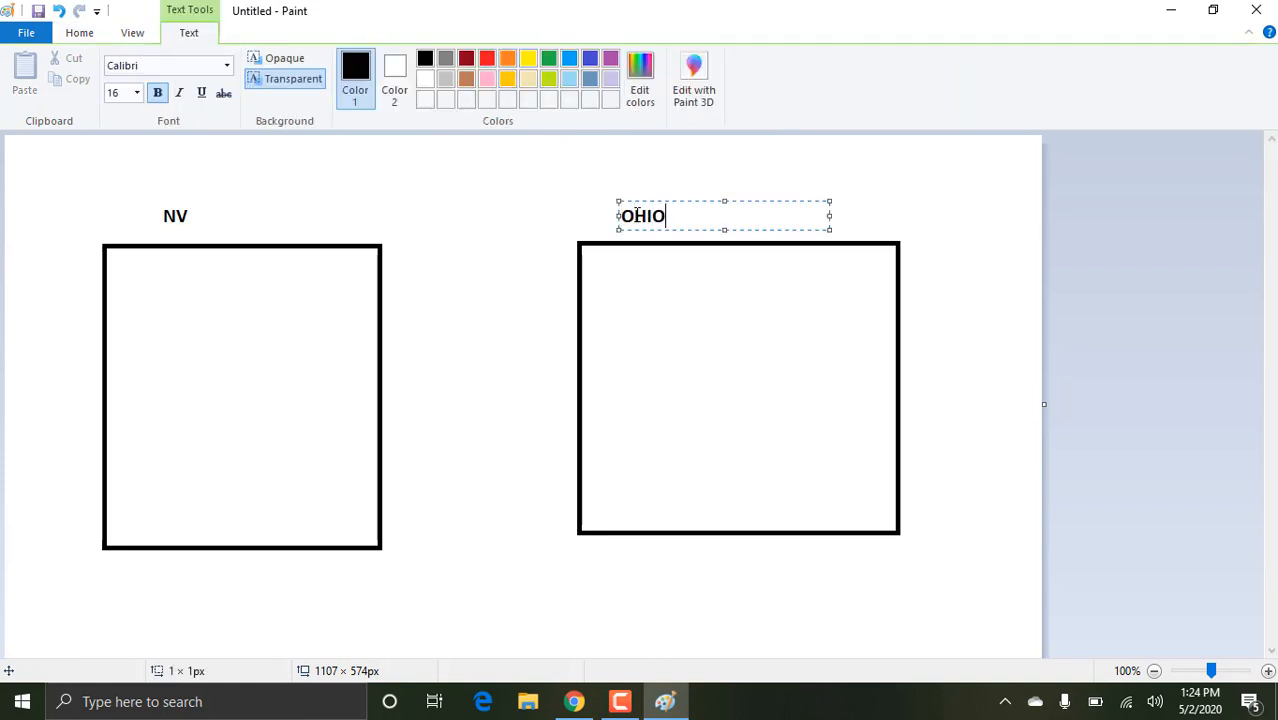
Draw a circle inside each rectangle and join the two circles with a horizontal line about 396 px long.
click(80, 33)
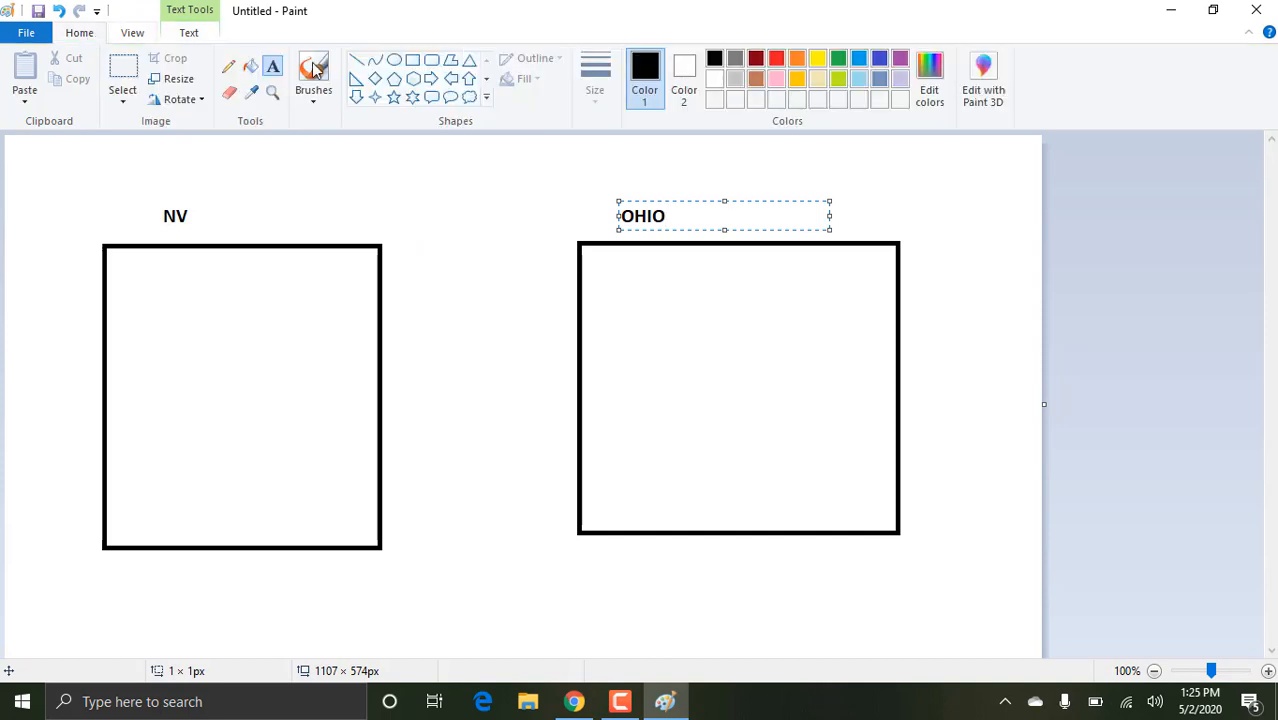
click(397, 62)
drag(158, 305, 312, 447)
drag(676, 300, 859, 461)
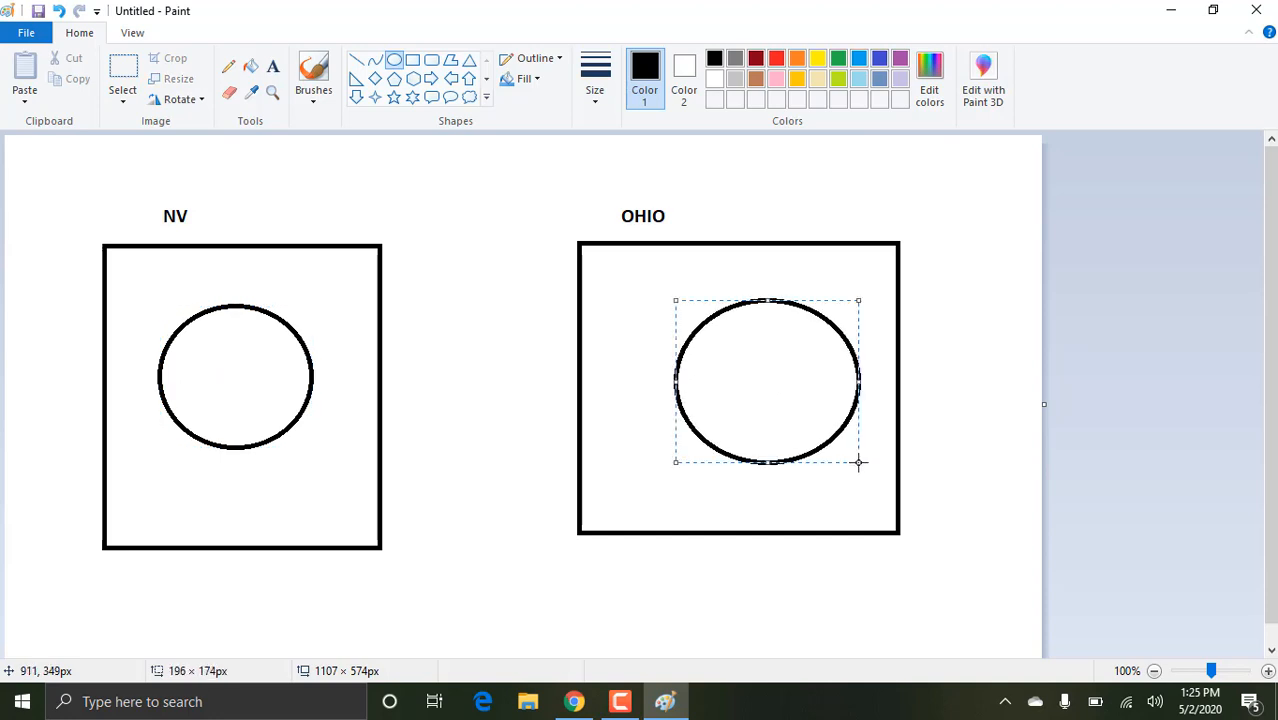
click(357, 61)
drag(310, 384, 679, 383)
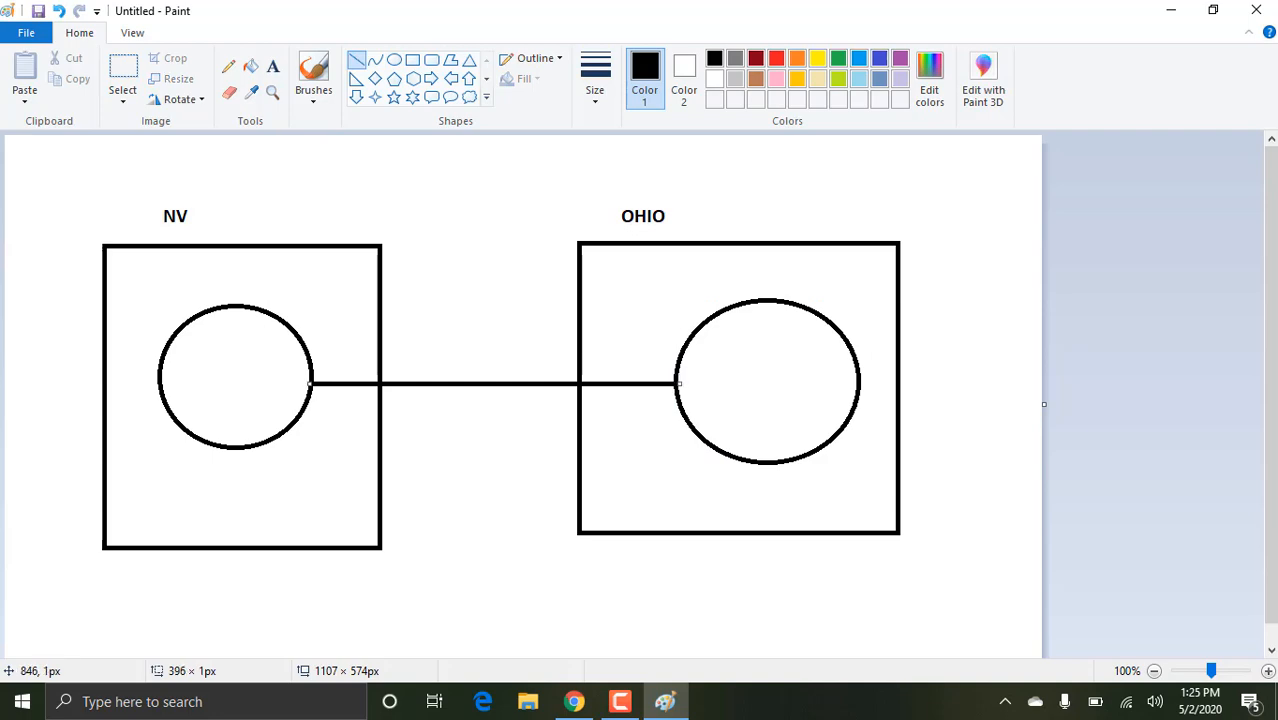
Switch to Chrome, search for aws amazon console and open the AWS Management Console sign-in page.
click(1171, 10)
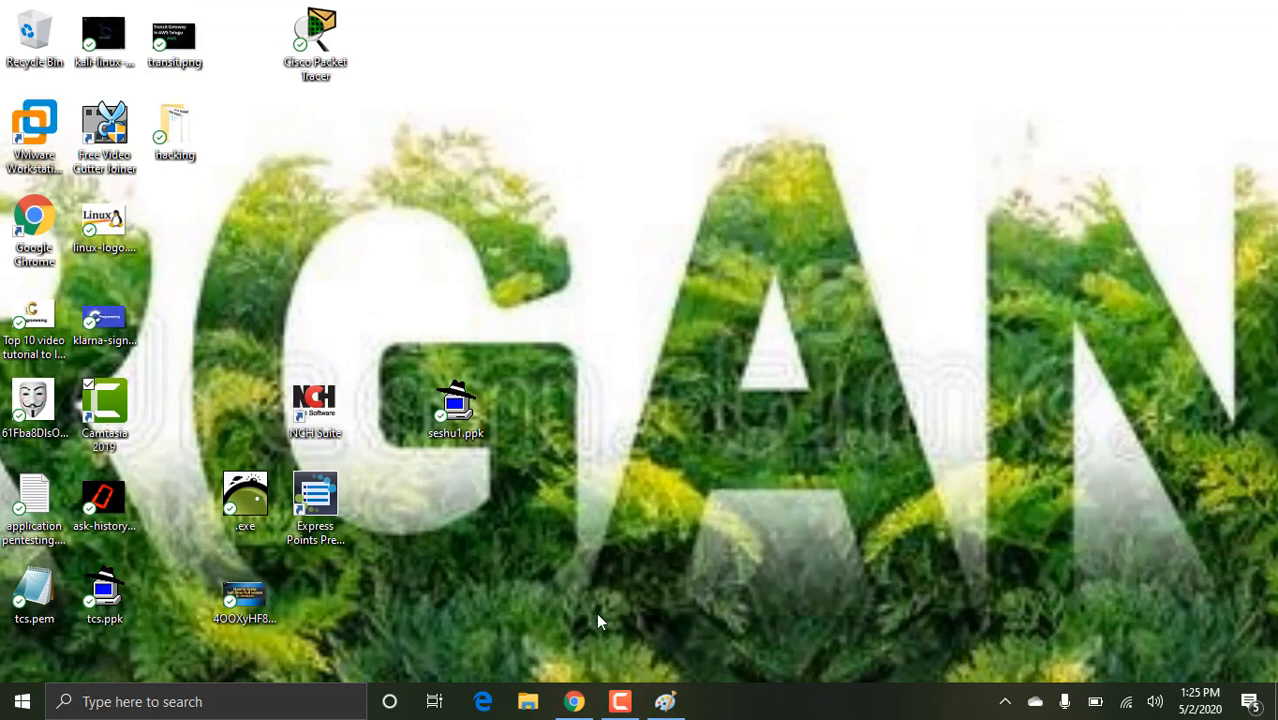
click(572, 703)
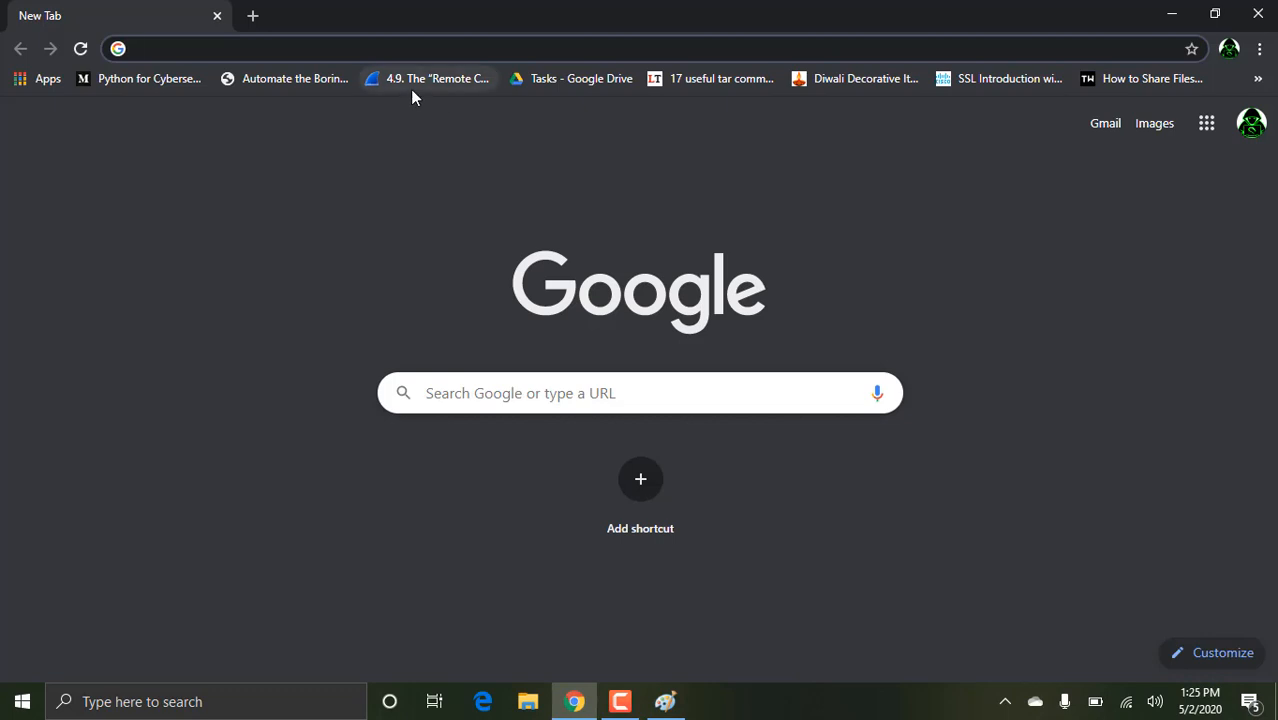
text(aws)
click(411, 90)
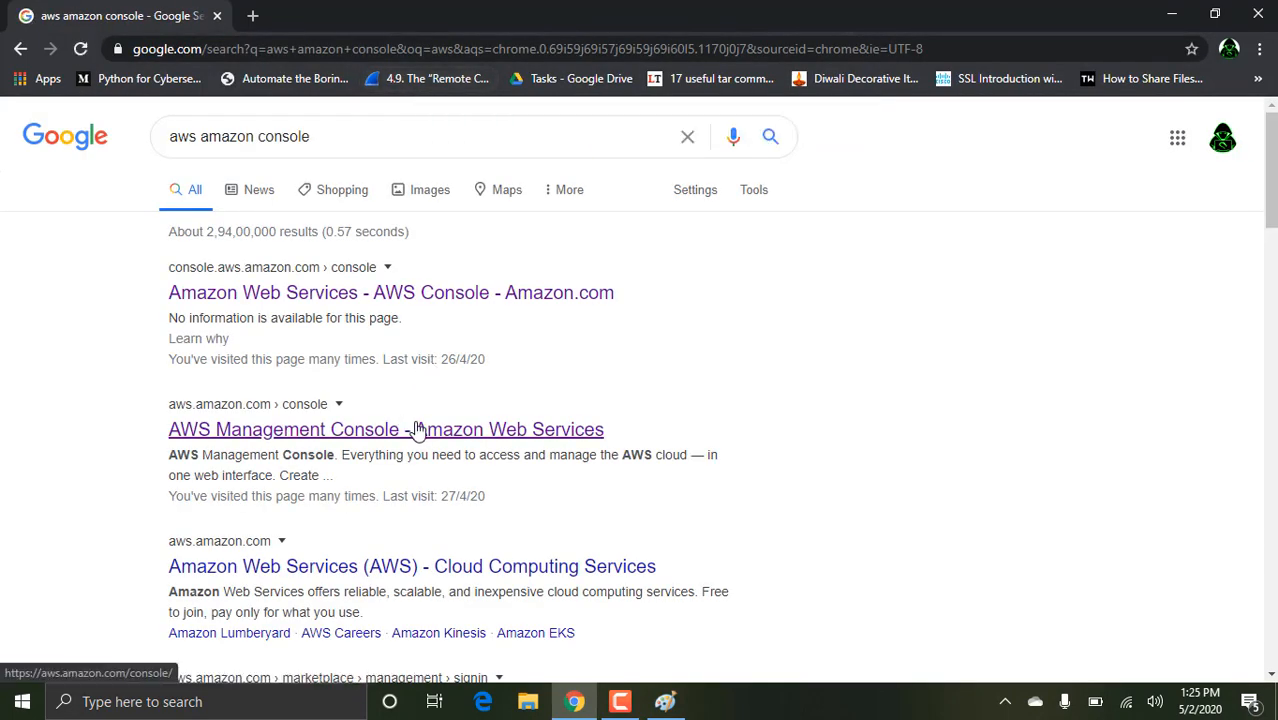
click(418, 429)
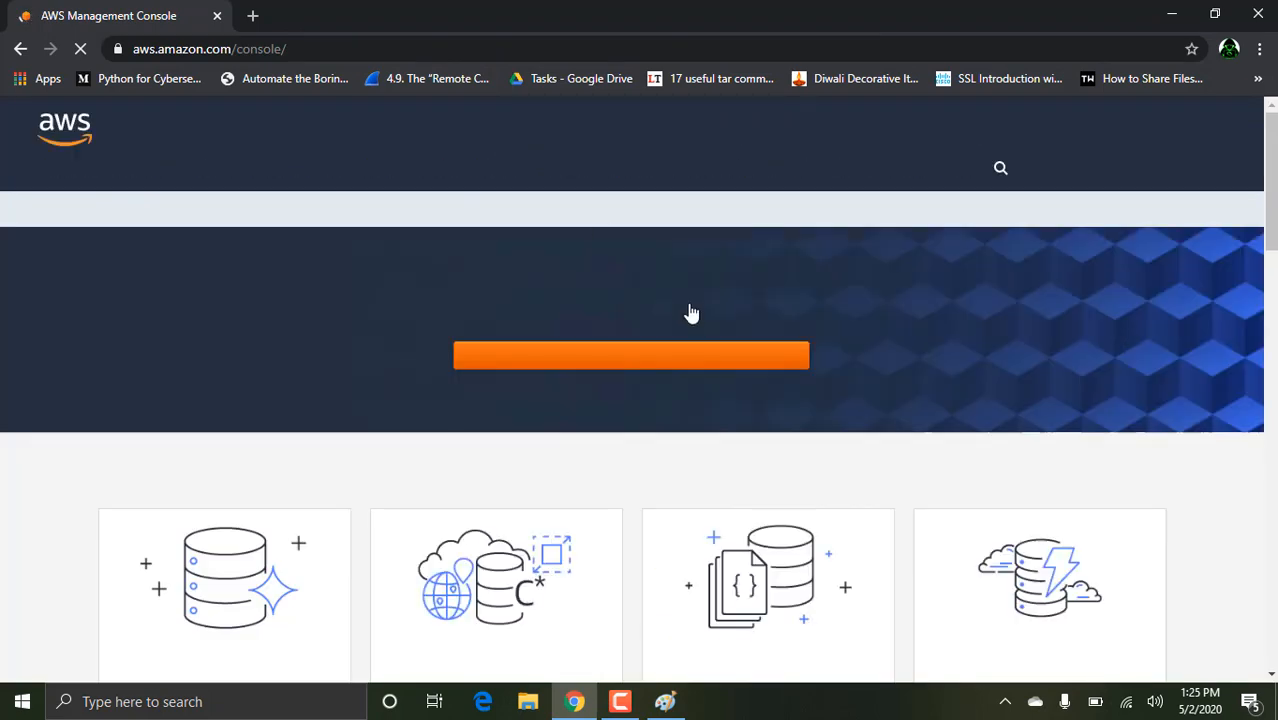
click(671, 358)
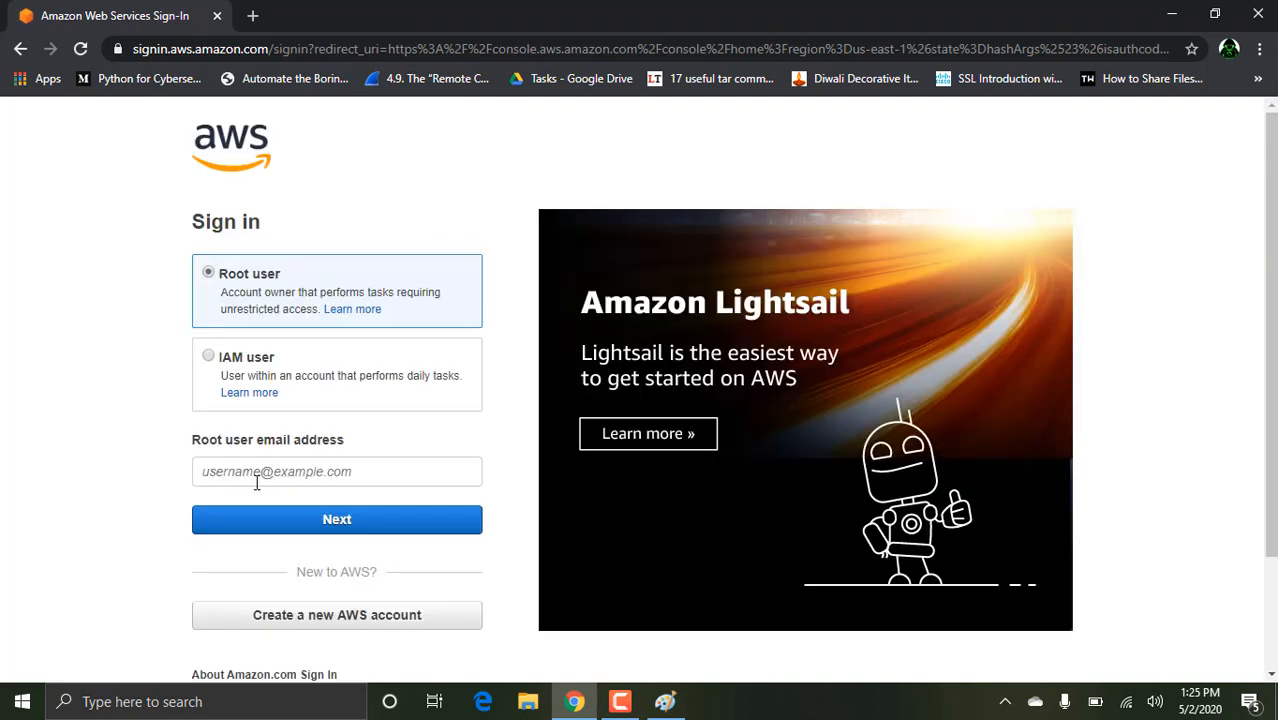
Sign in to AWS as root user with the account e-mail address and the account password.
click(267, 480)
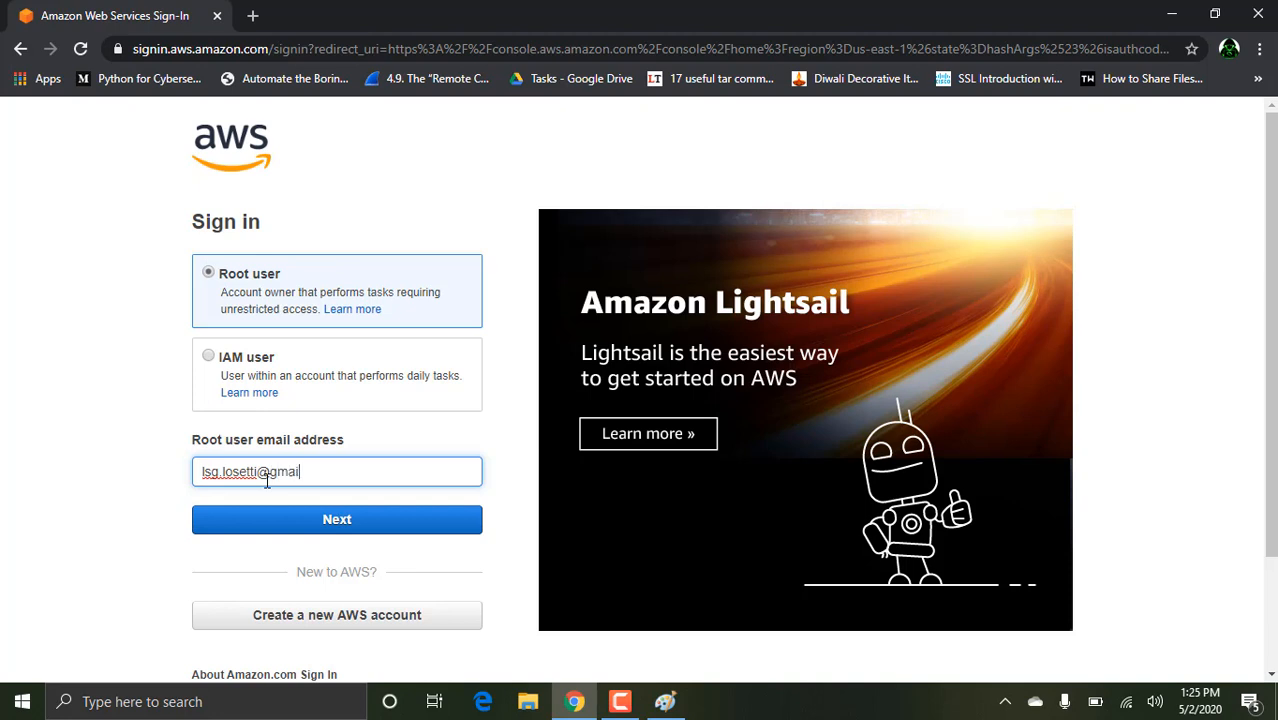
key(Return)
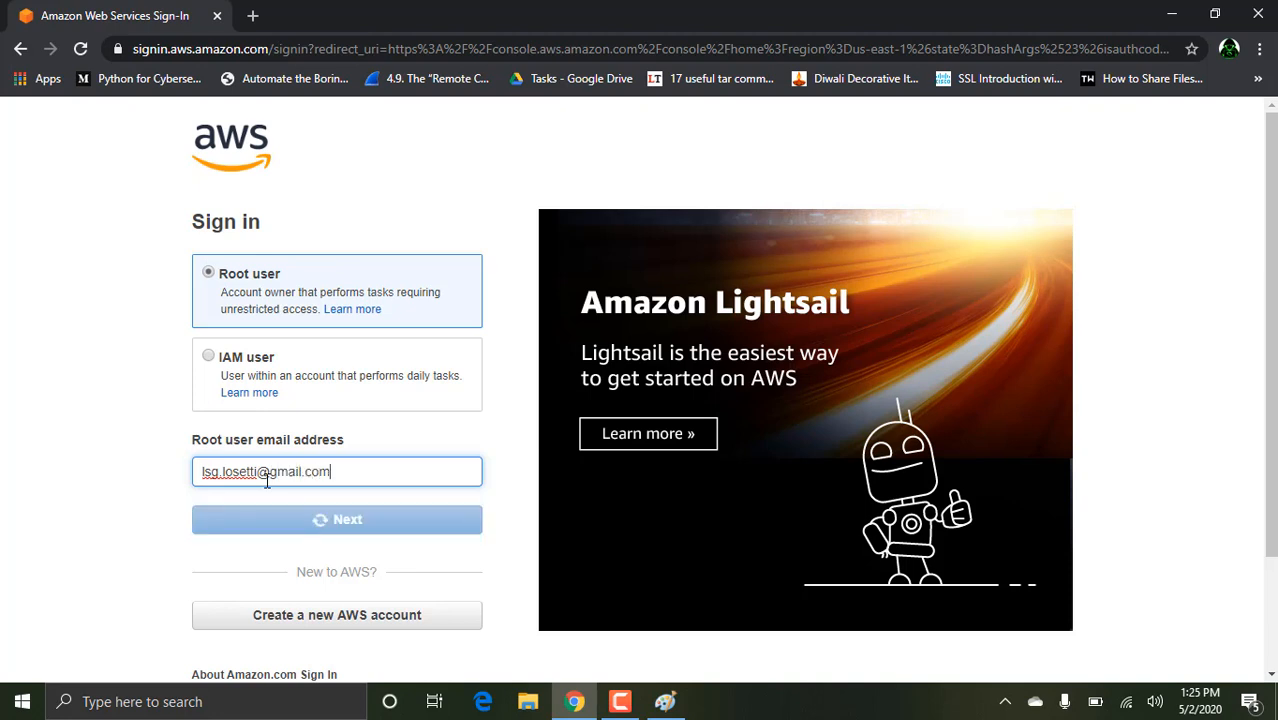
text(•)
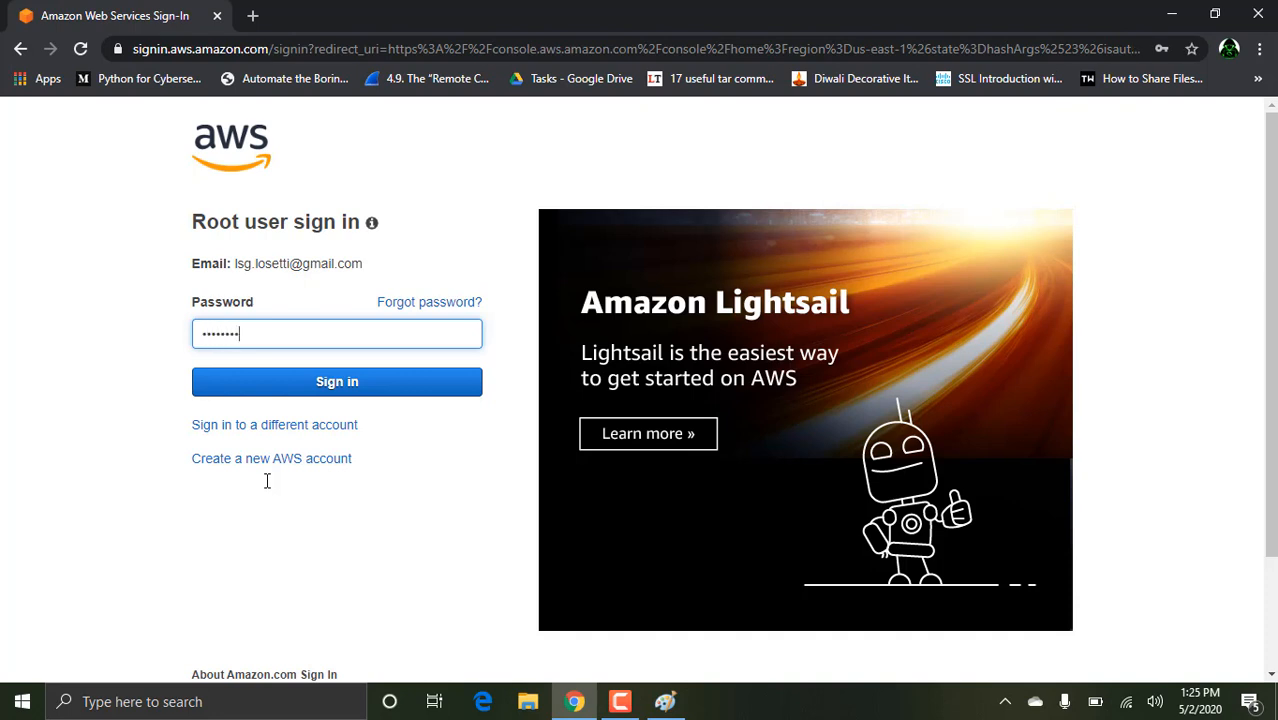
key(Return)
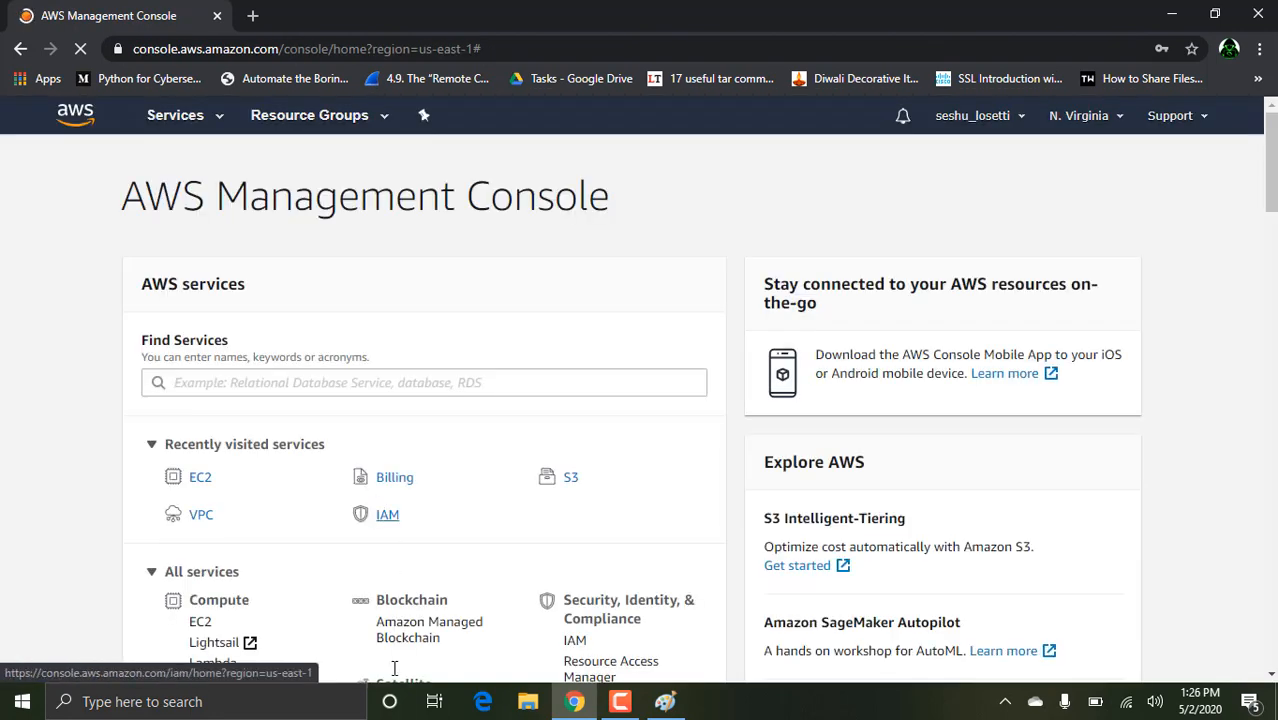
Open the VPC and EC2 consoles in separate browser tabs and close the console home tab.
right_click(205, 522)
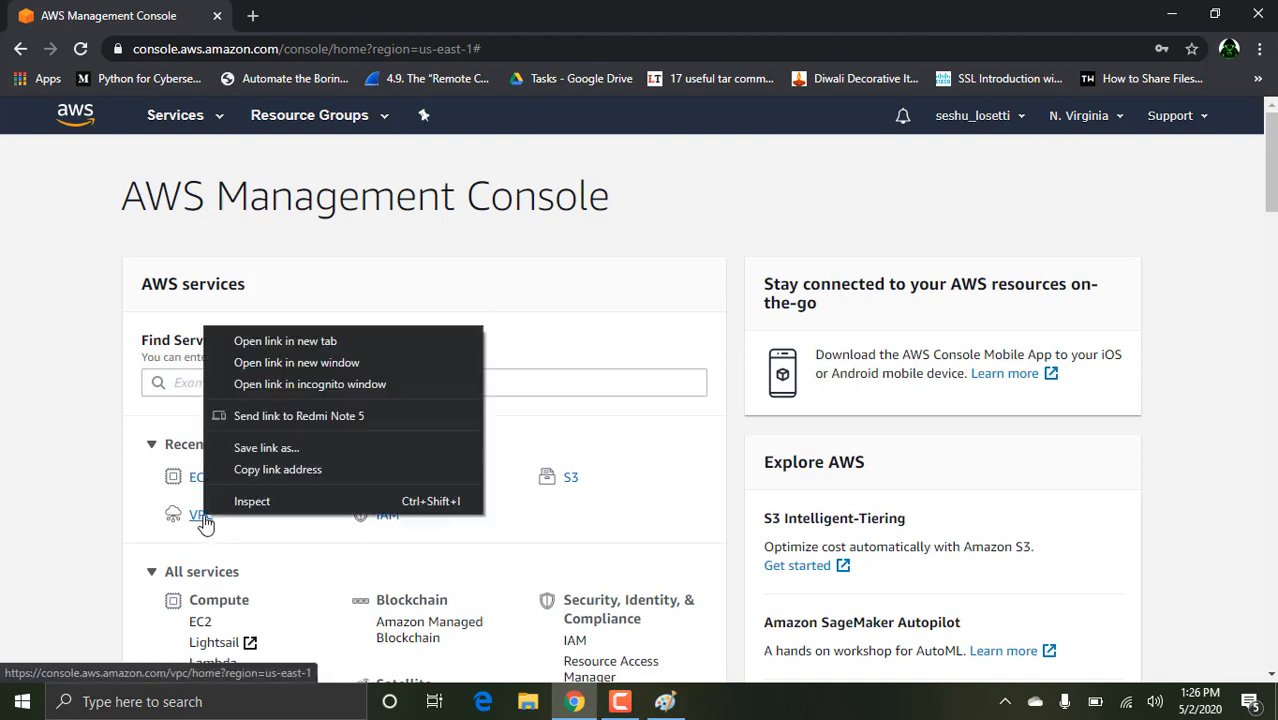
click(327, 341)
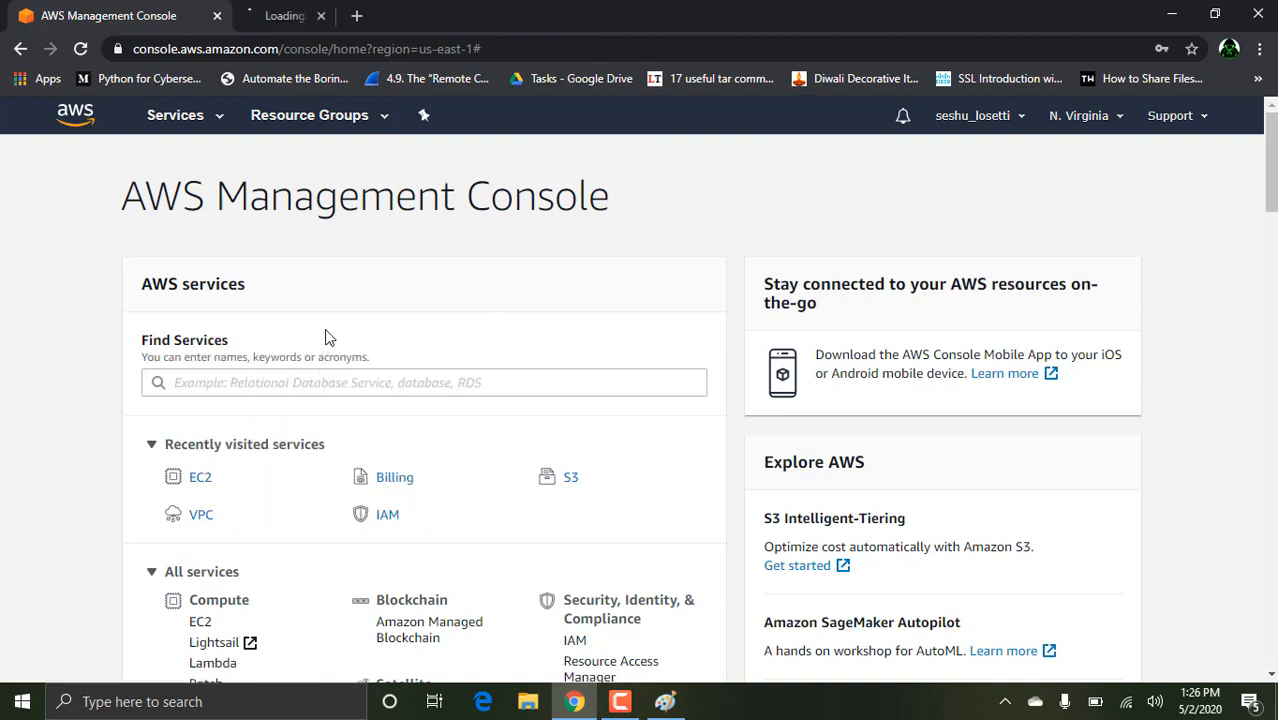
right_click(204, 488)
click(244, 486)
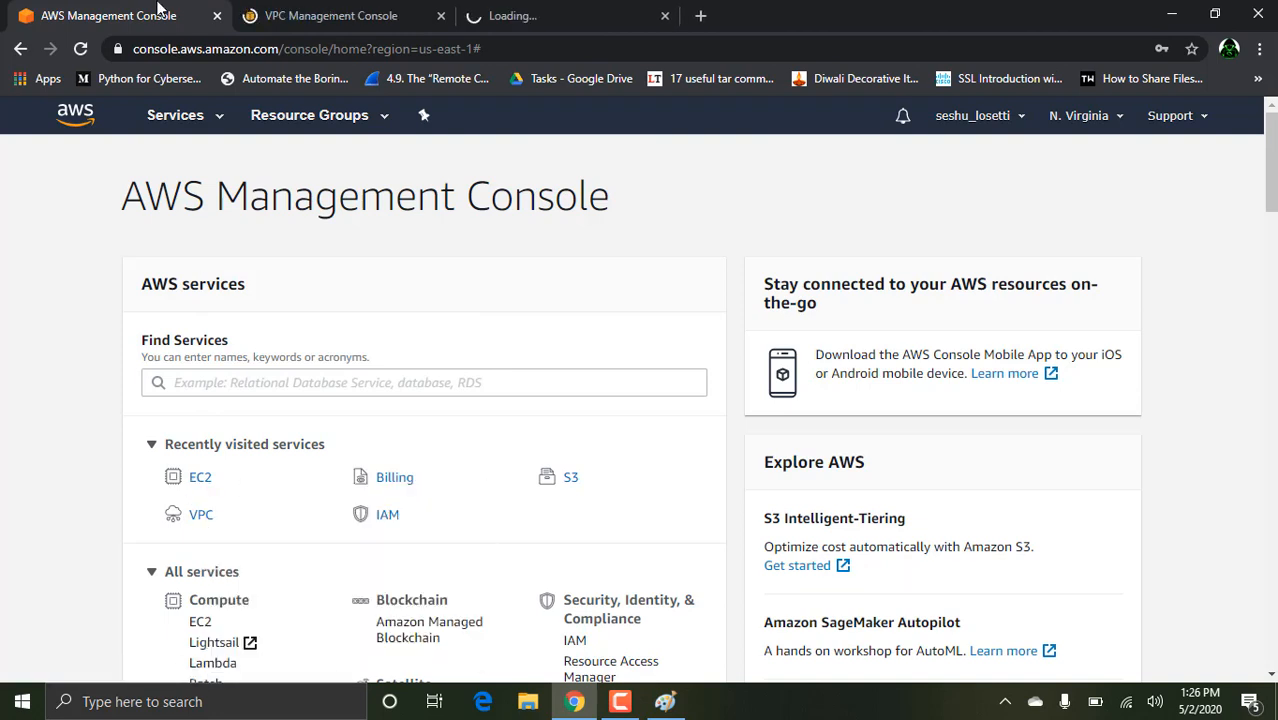
click(217, 15)
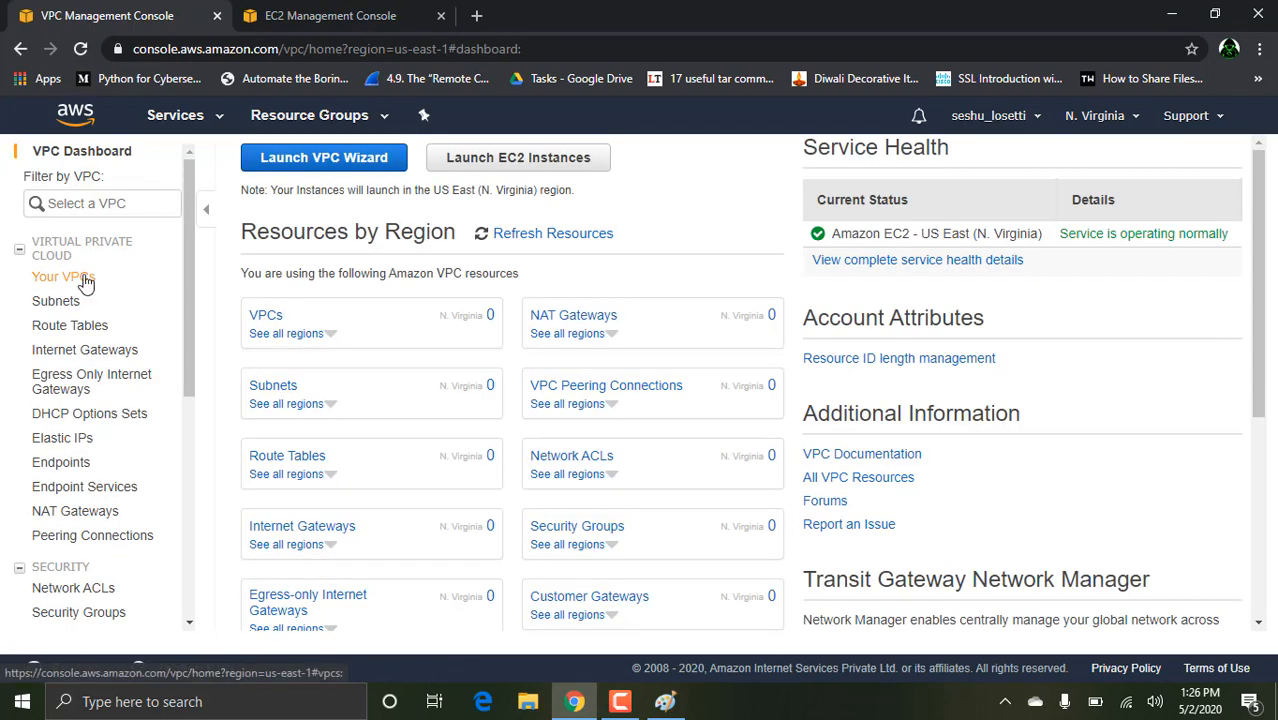
Create a VPC named REDVPC with the IPv4 CIDR block 10.0.0.0/16.
click(86, 283)
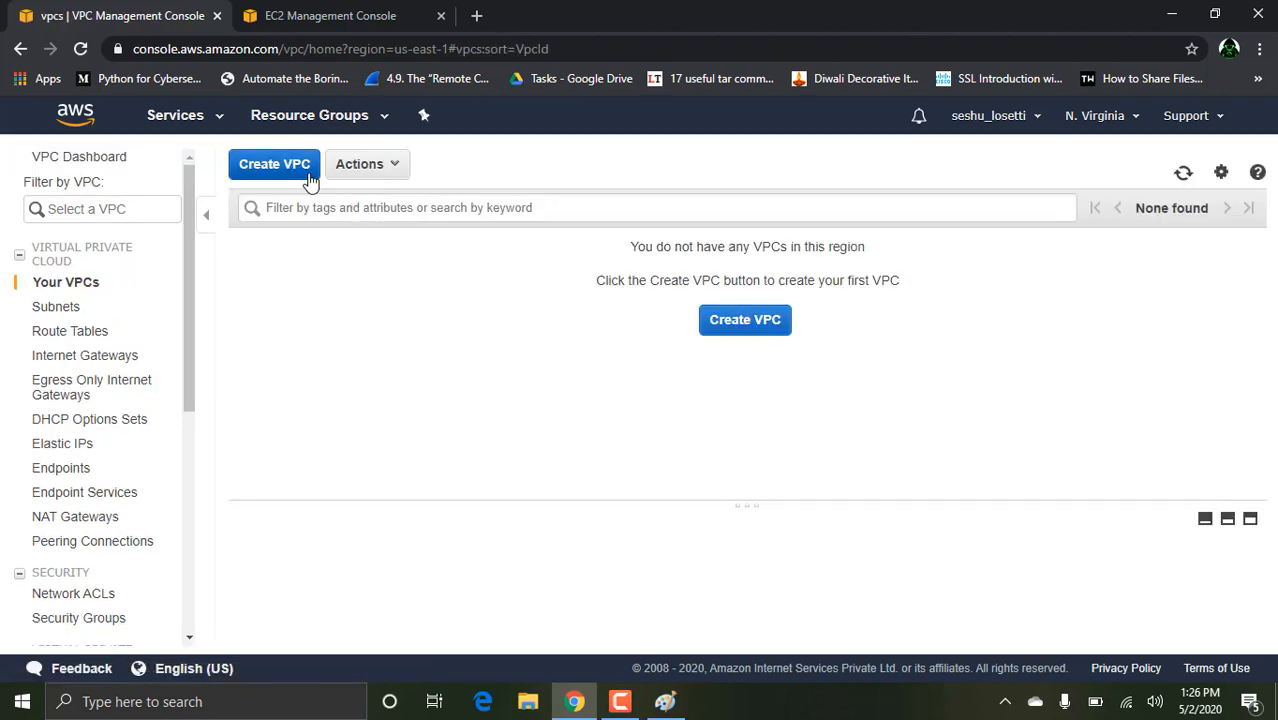
click(310, 178)
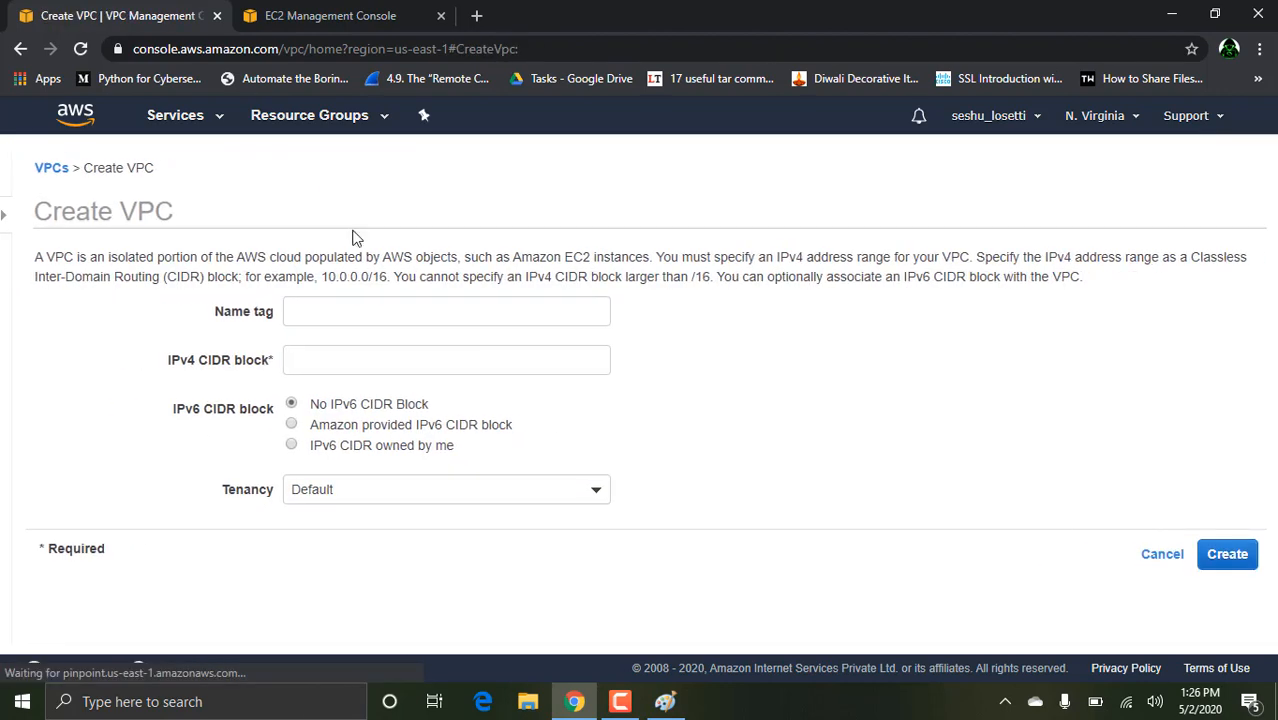
click(355, 317)
text(REDVPC)
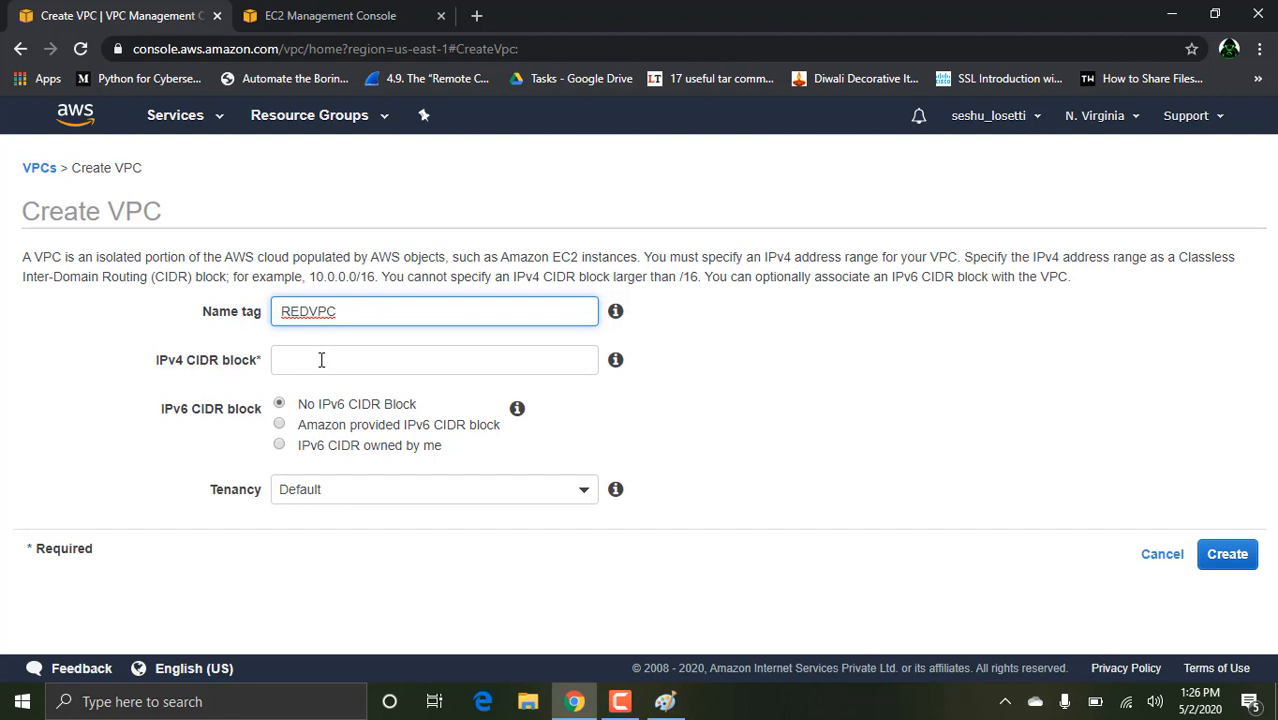
click(321, 360)
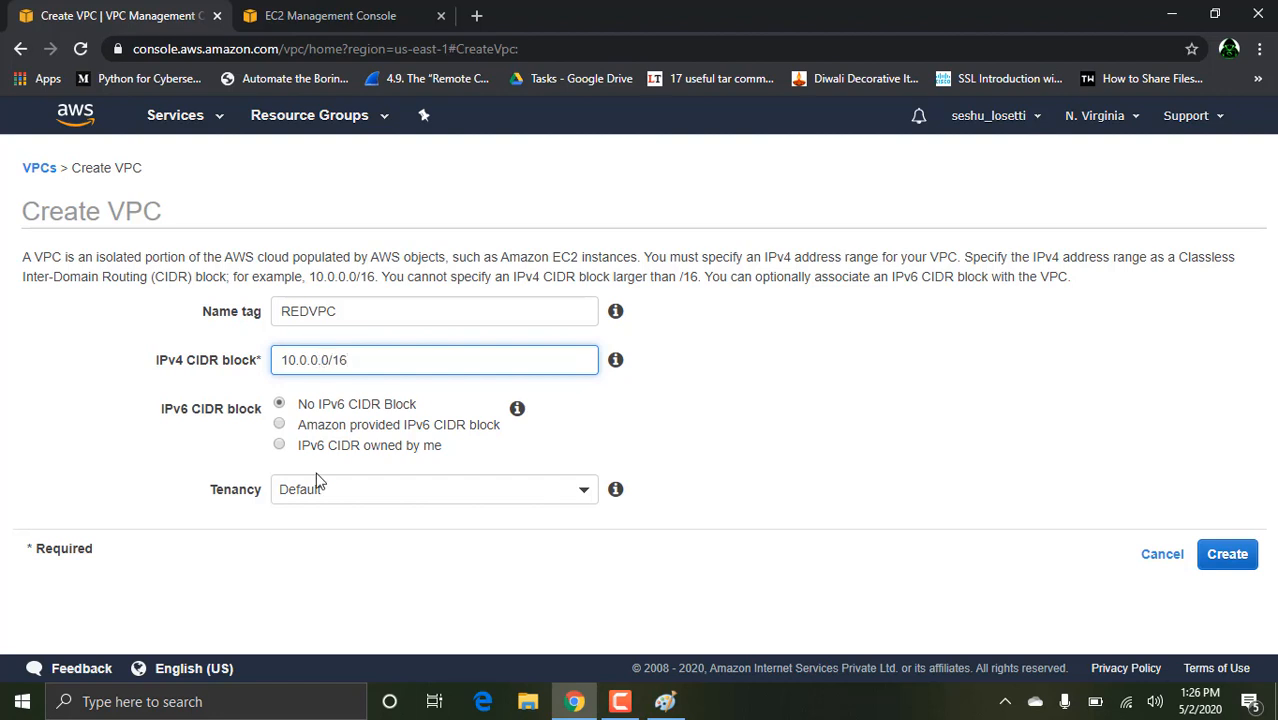
click(1225, 556)
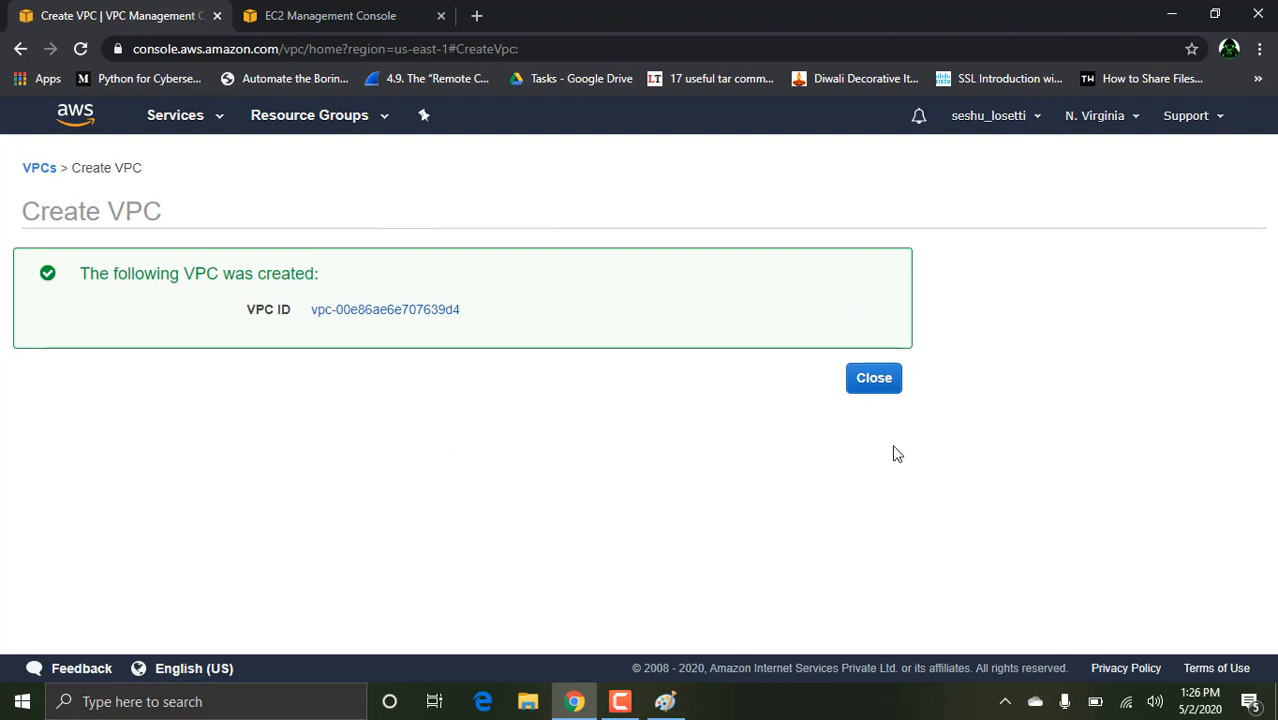
click(874, 378)
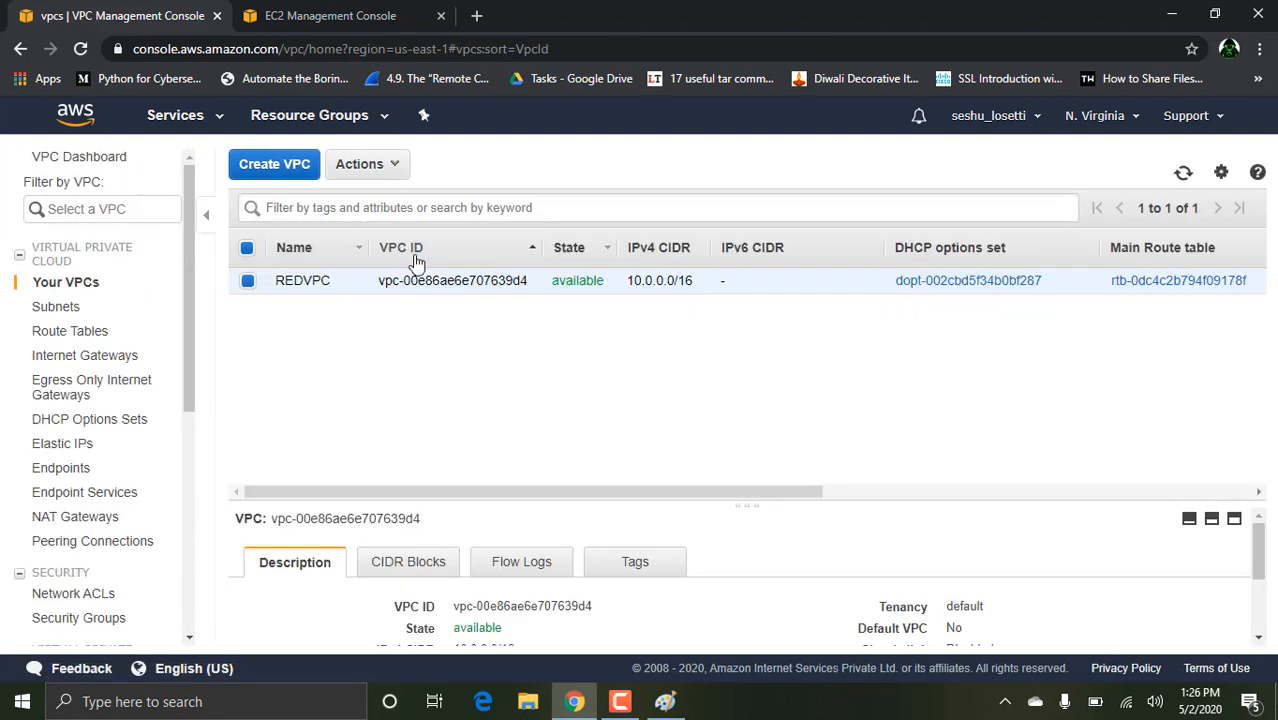
Create a subnet named Redsubnet in REDVPC, in availability zone us-east-1a, with the IPv4 CIDR block 10.0.0.0/24.
click(56, 307)
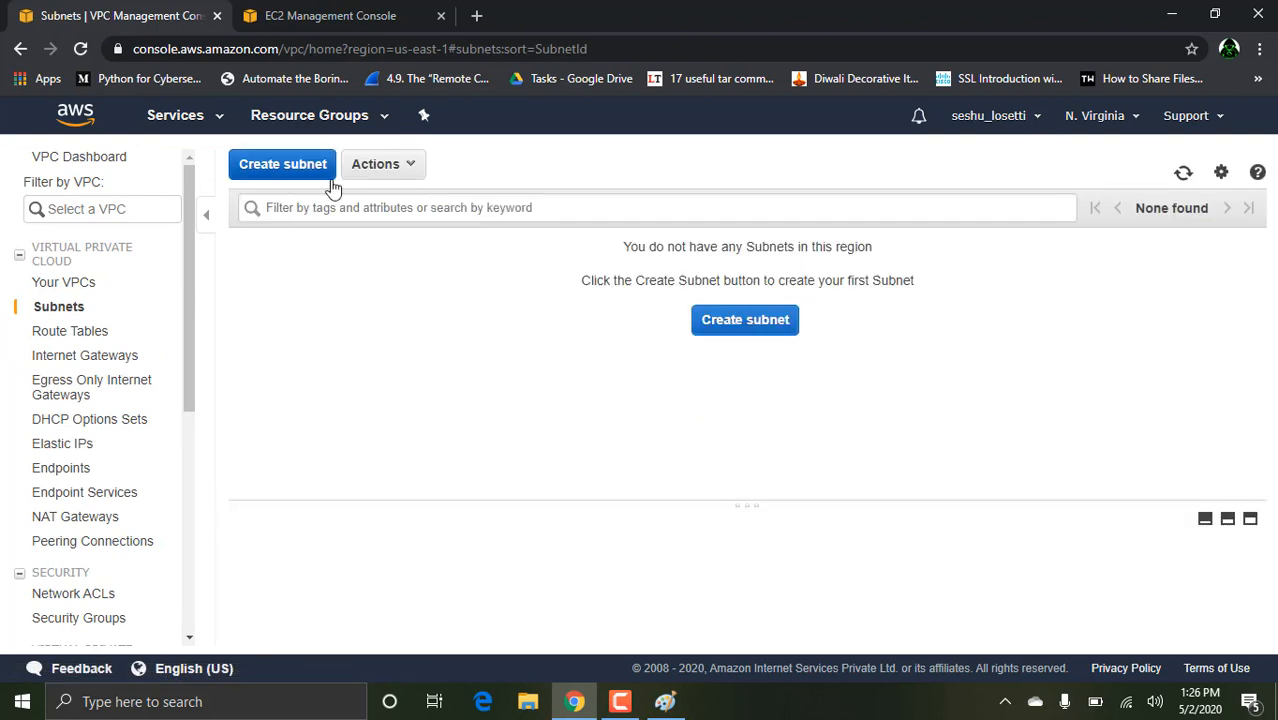
click(307, 170)
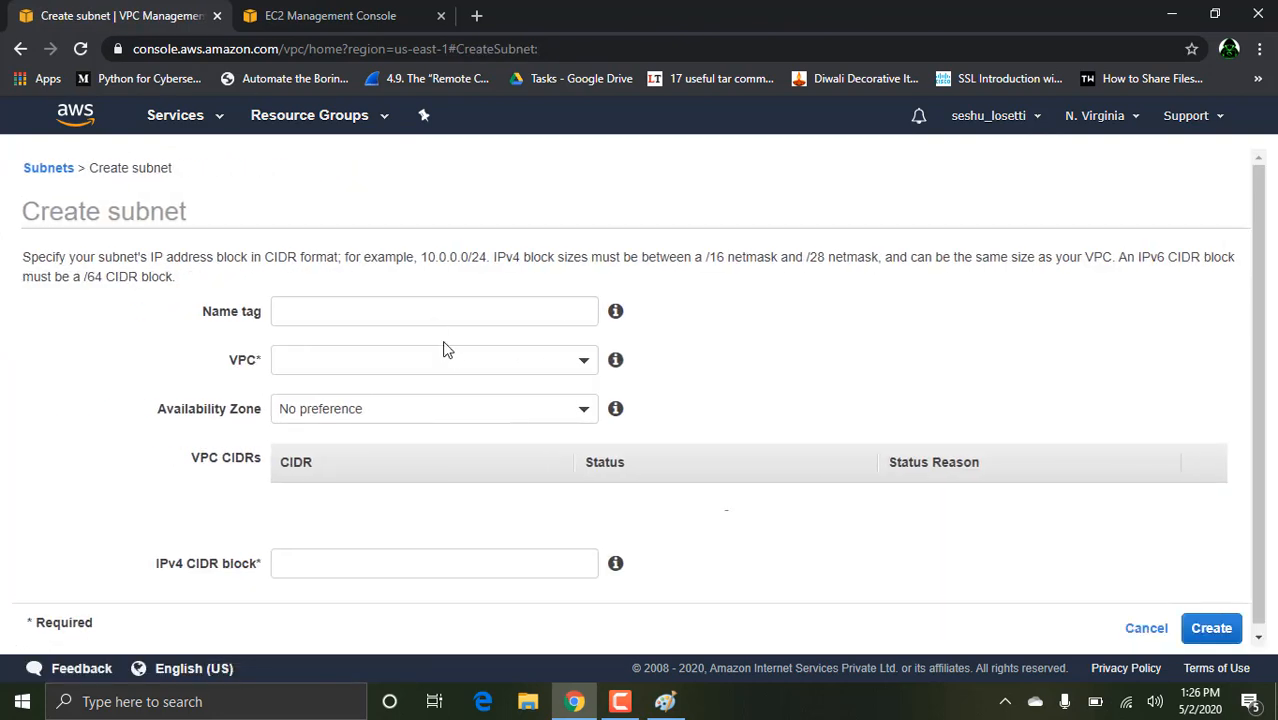
click(398, 312)
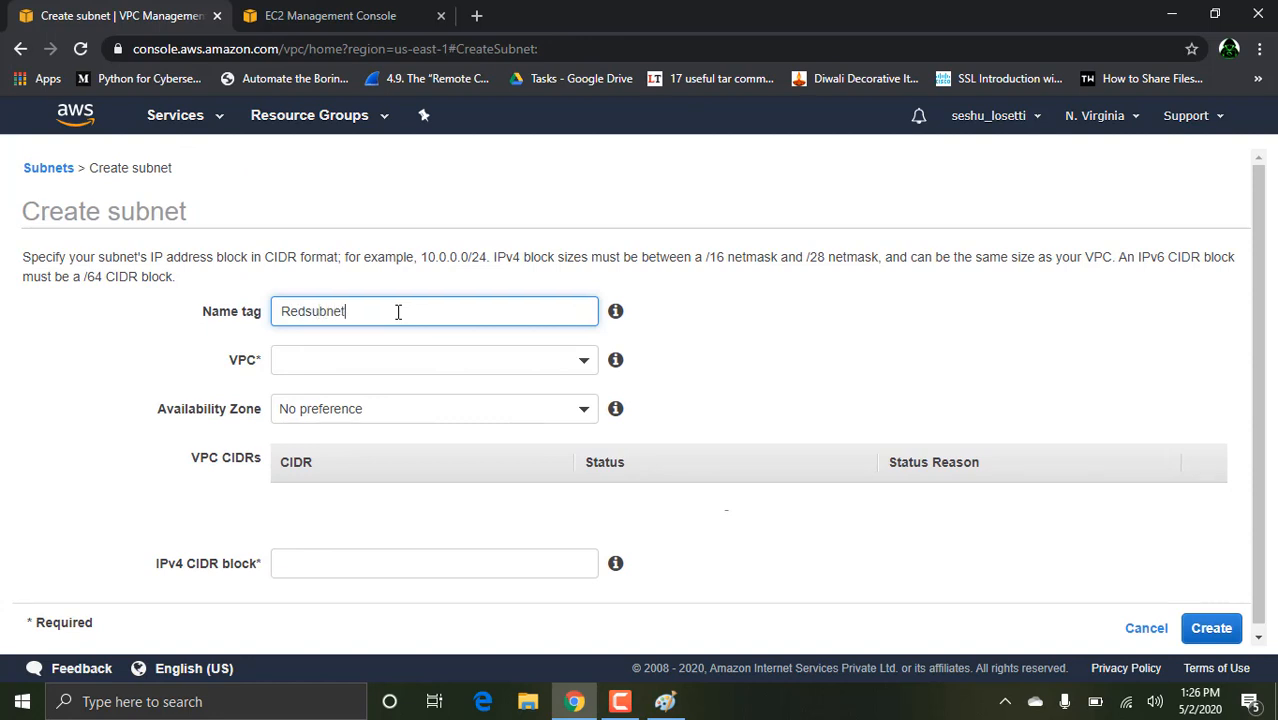
click(338, 360)
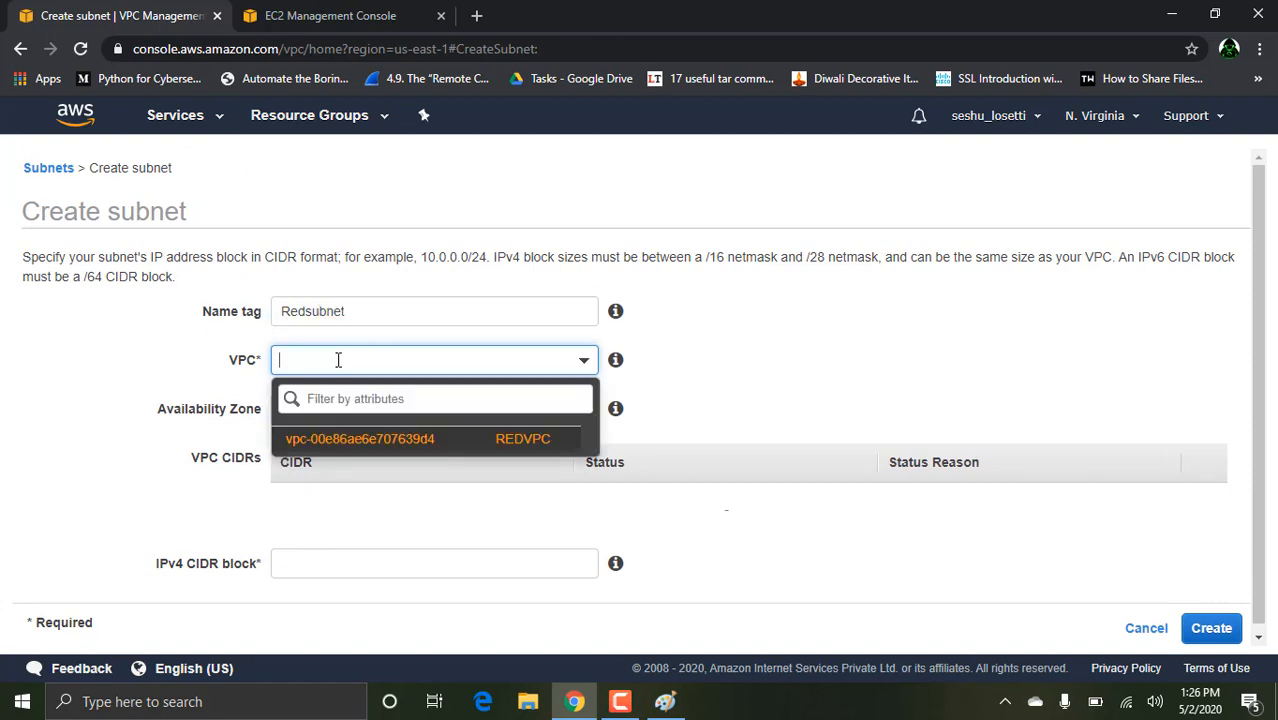
click(352, 442)
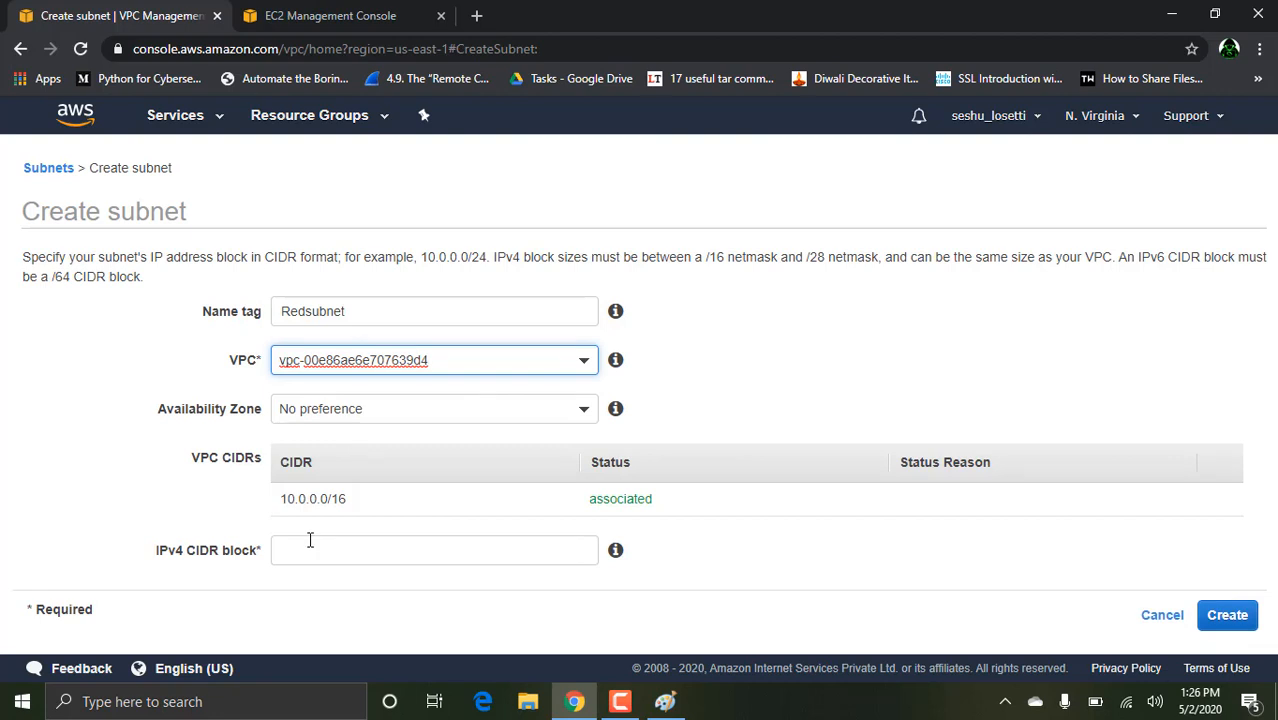
click(419, 403)
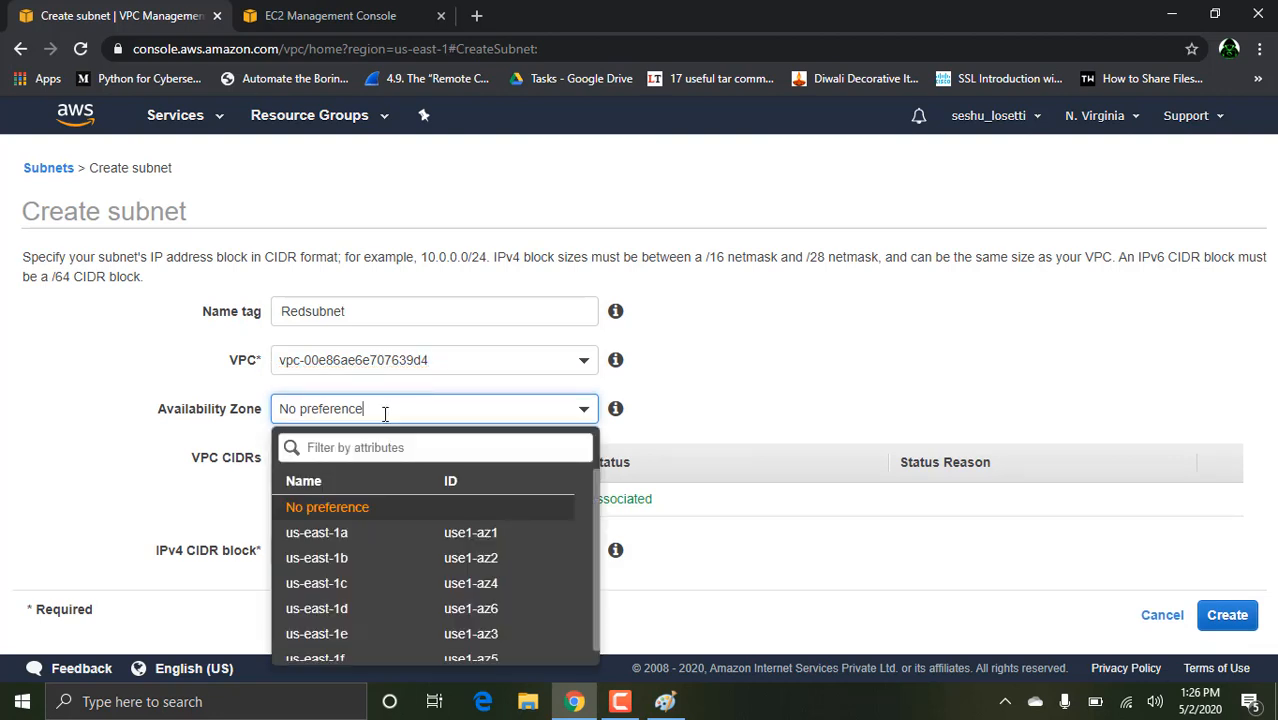
click(346, 535)
click(312, 559)
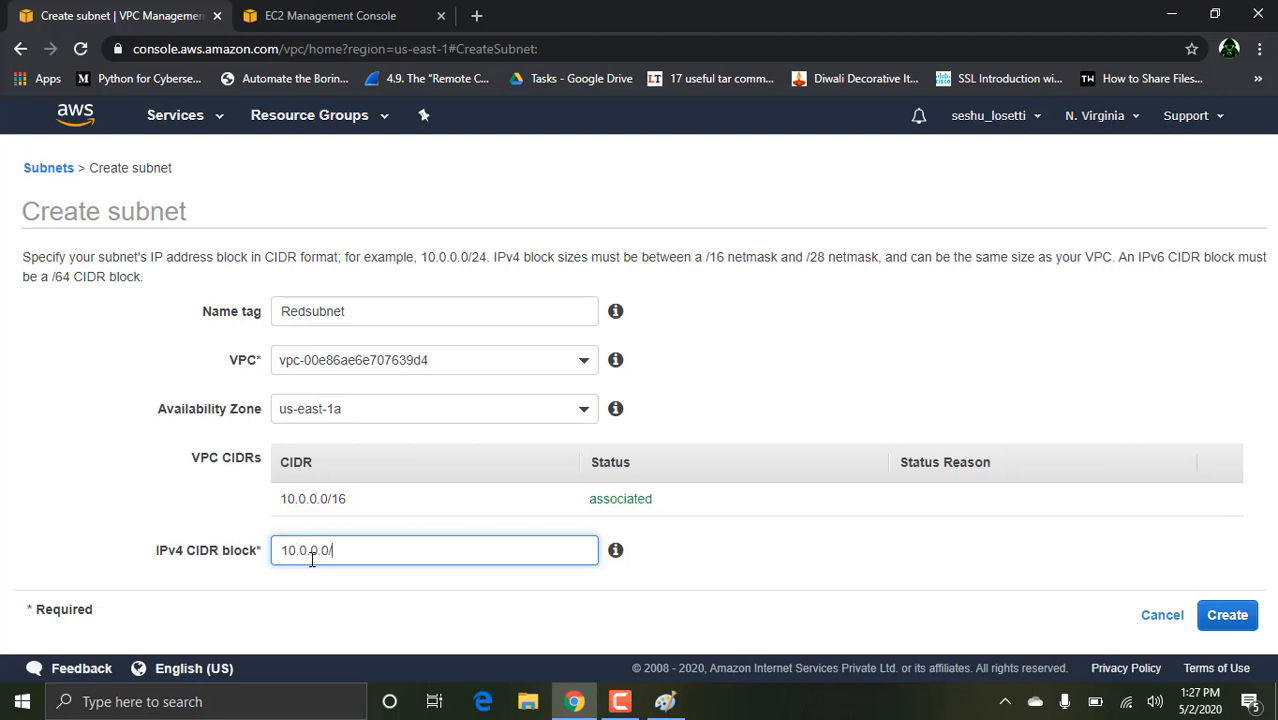
click(1229, 616)
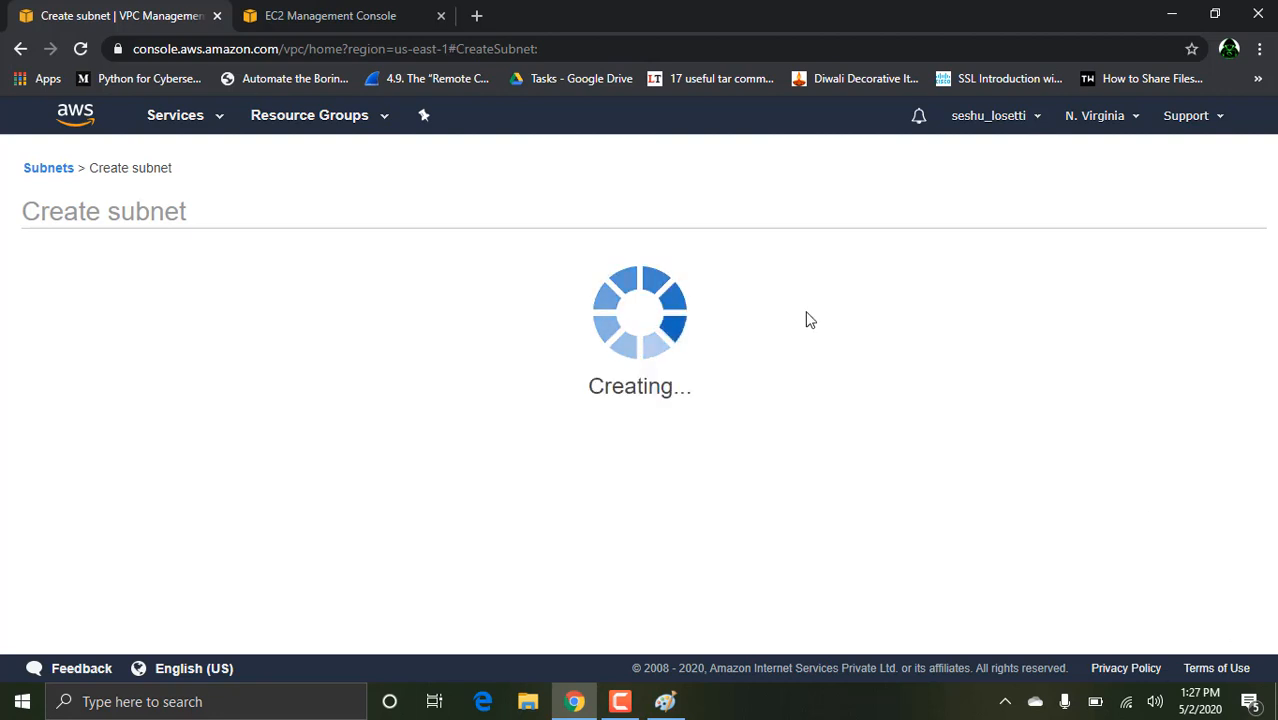
click(886, 383)
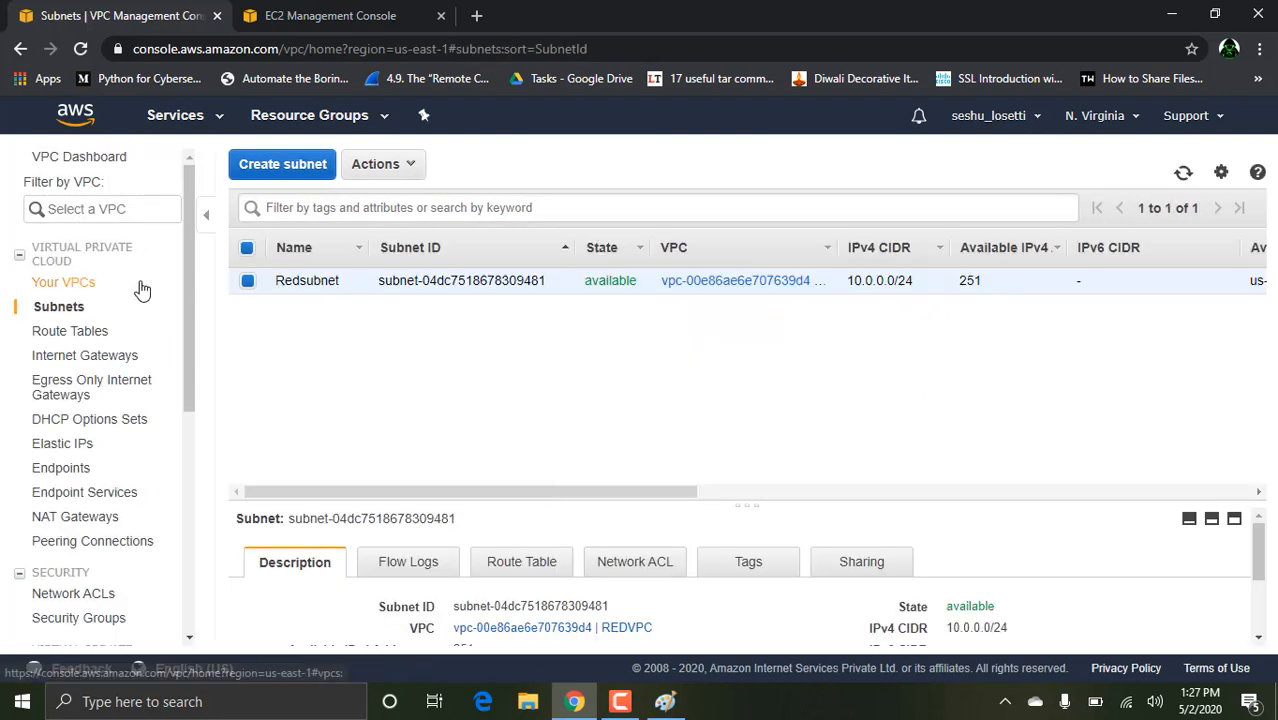
Enable auto-assignment of public IPv4 addresses for Redsubnet and save the setting.
right_click(473, 292)
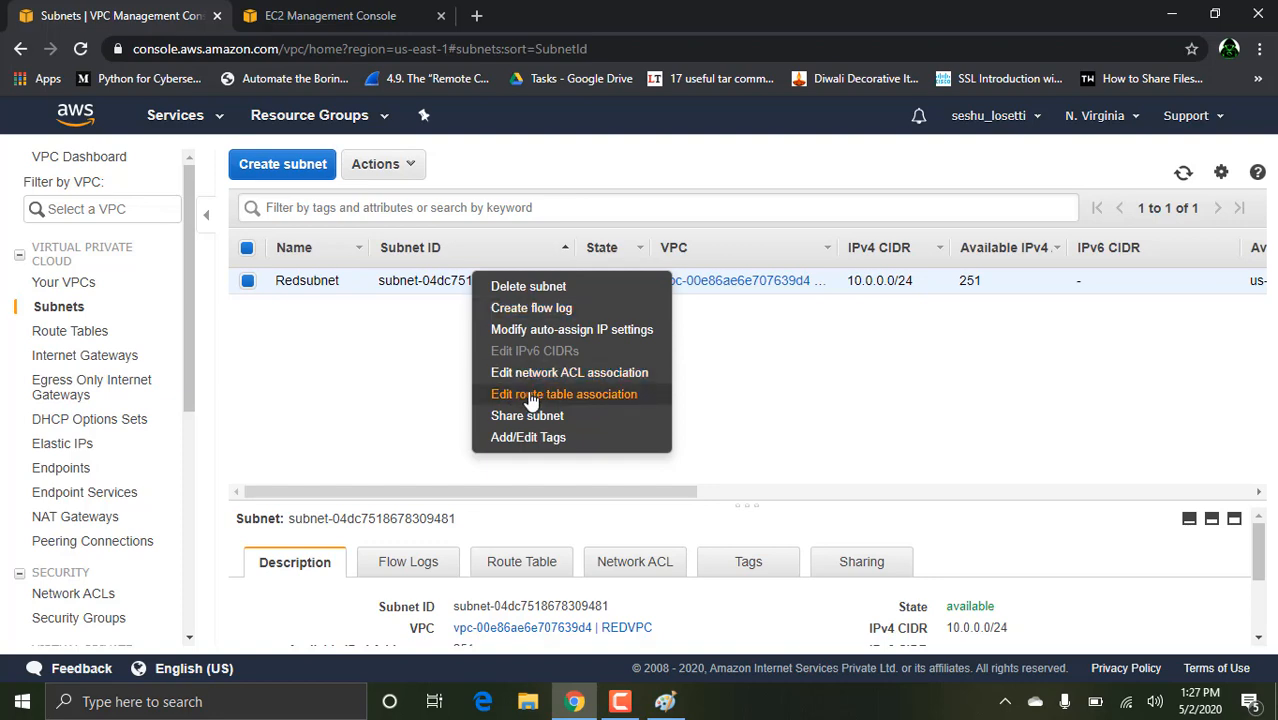
click(546, 340)
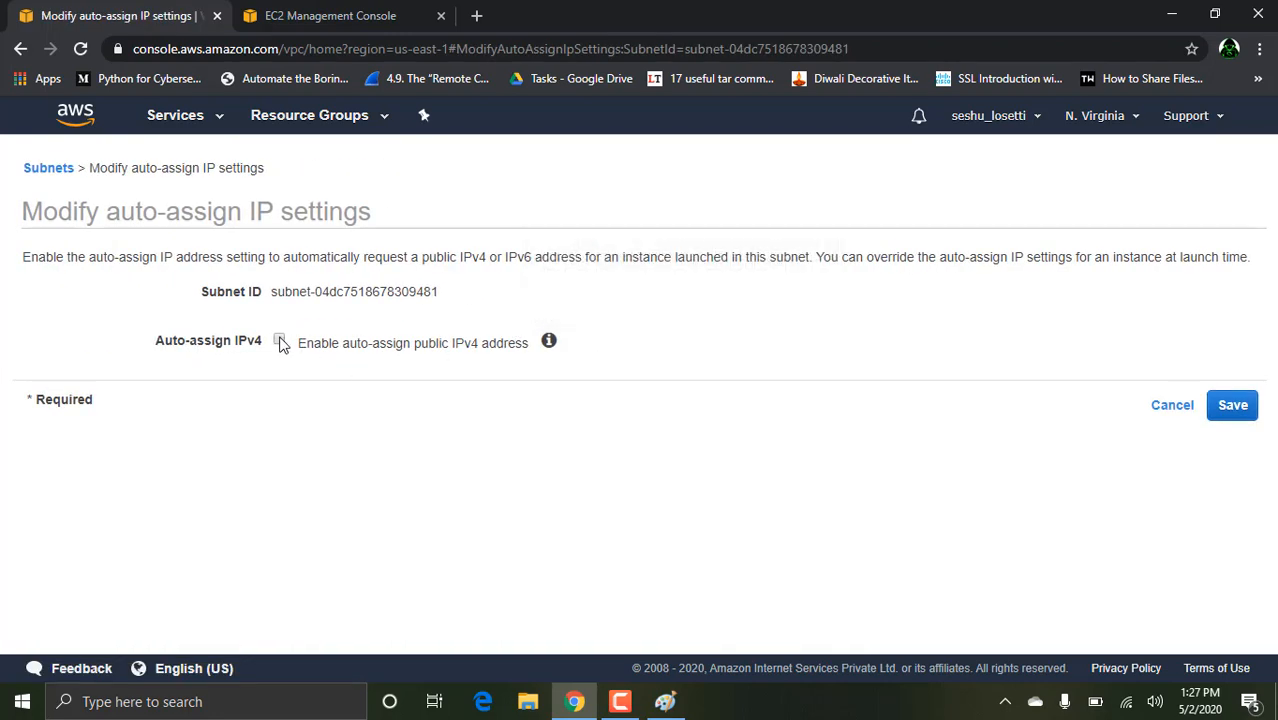
click(281, 341)
click(1236, 406)
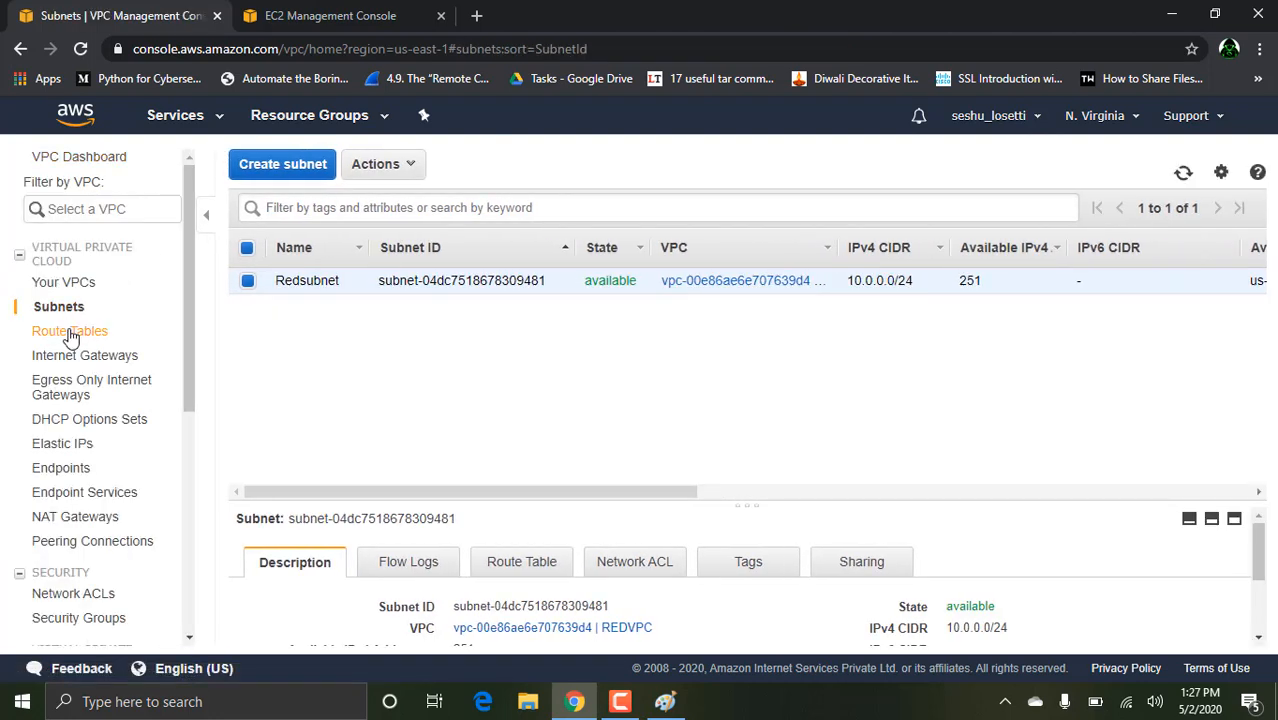
Create an internet gateway named REDIGW.
click(70, 333)
click(86, 356)
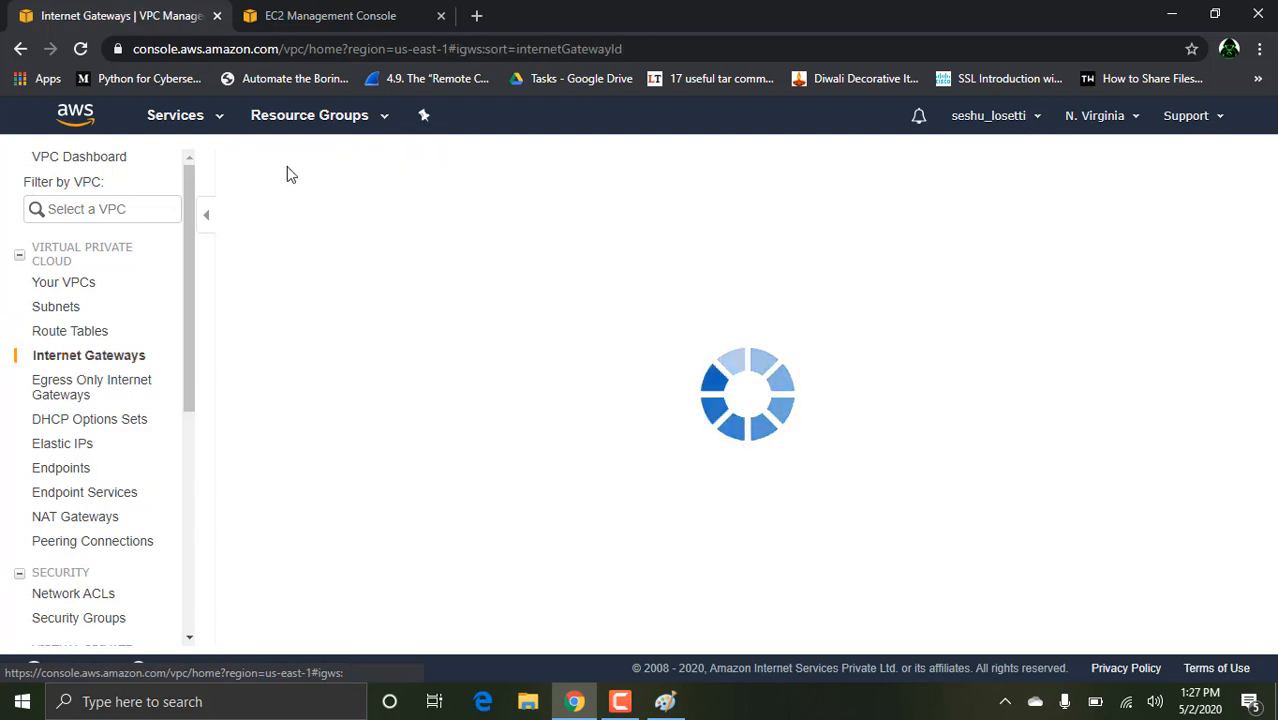
click(386, 172)
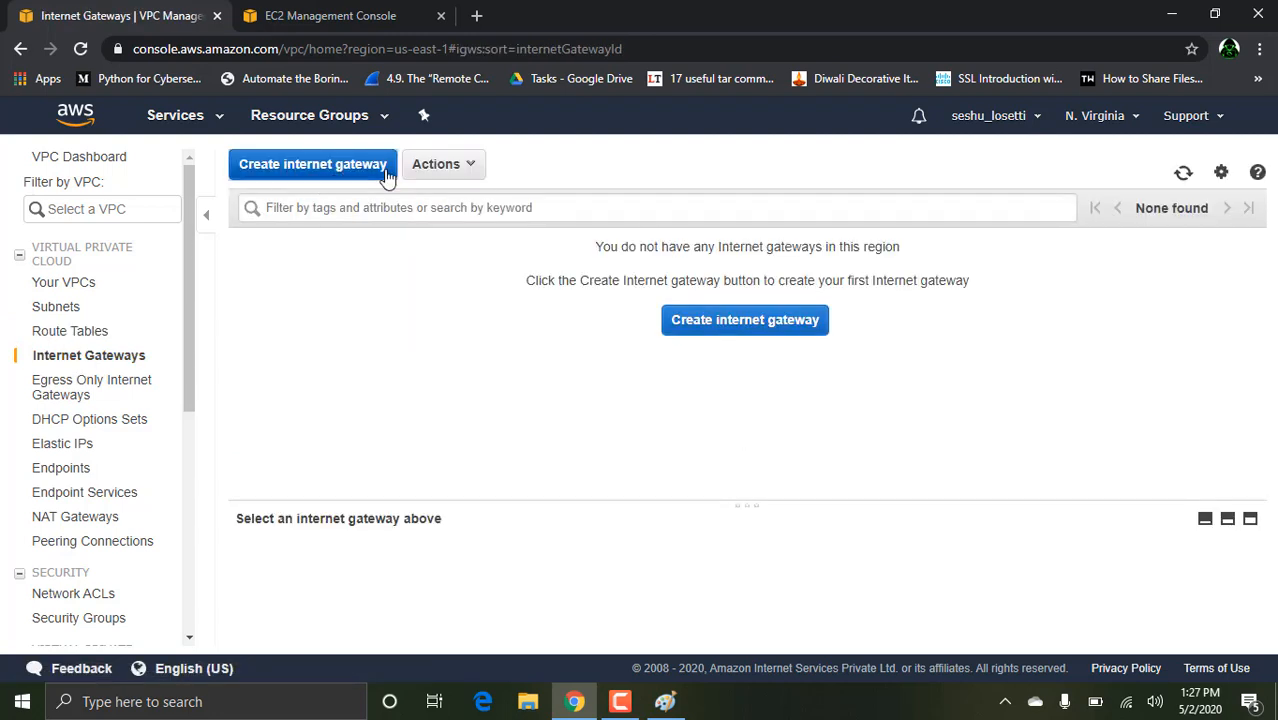
click(406, 289)
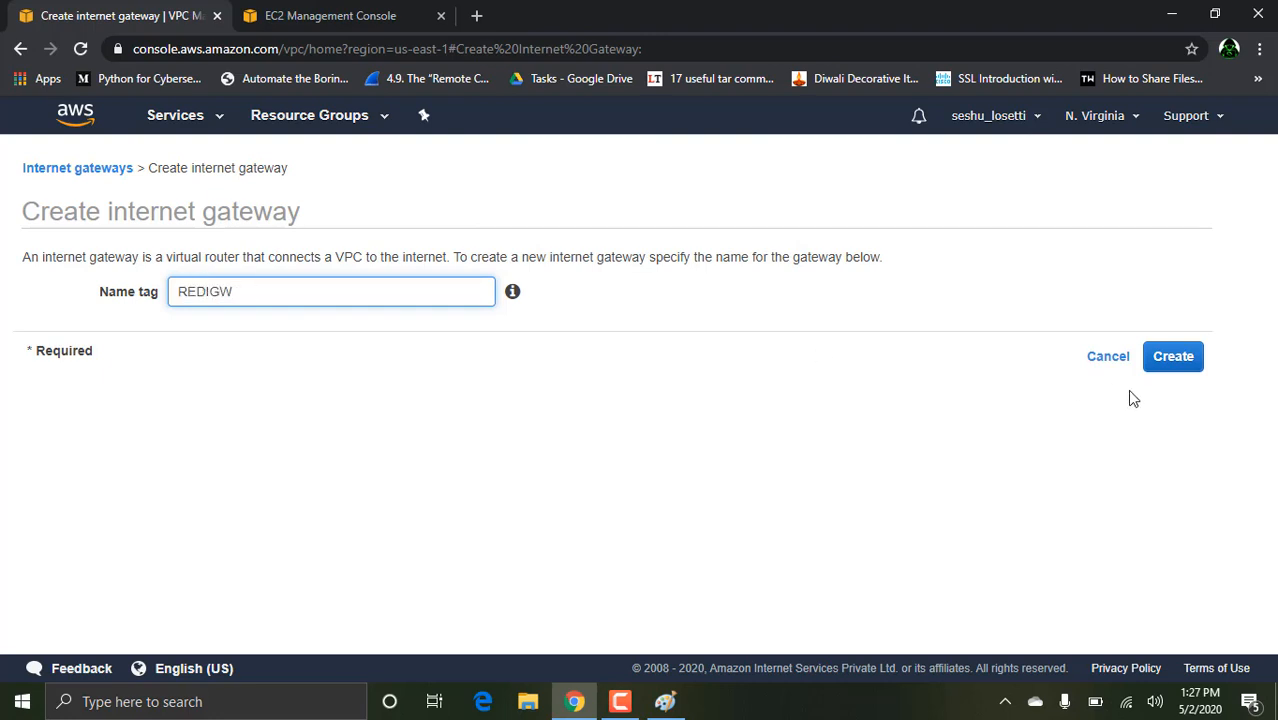
click(1172, 357)
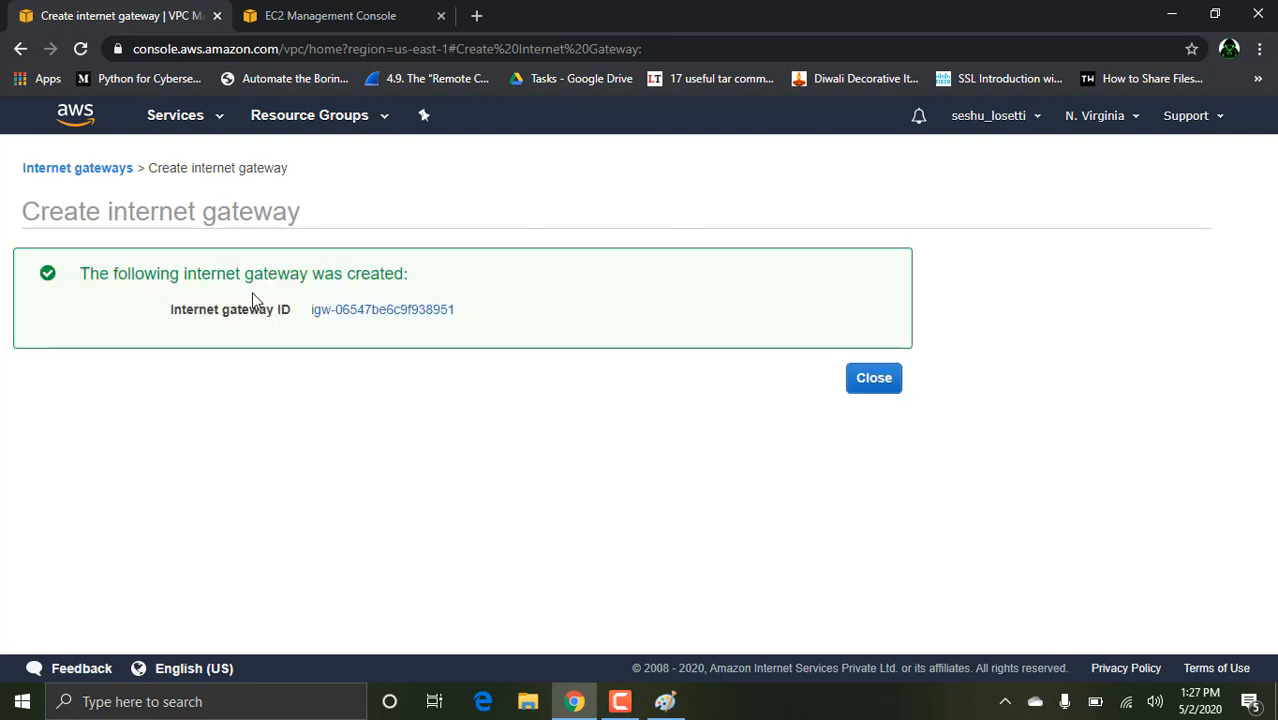
click(862, 384)
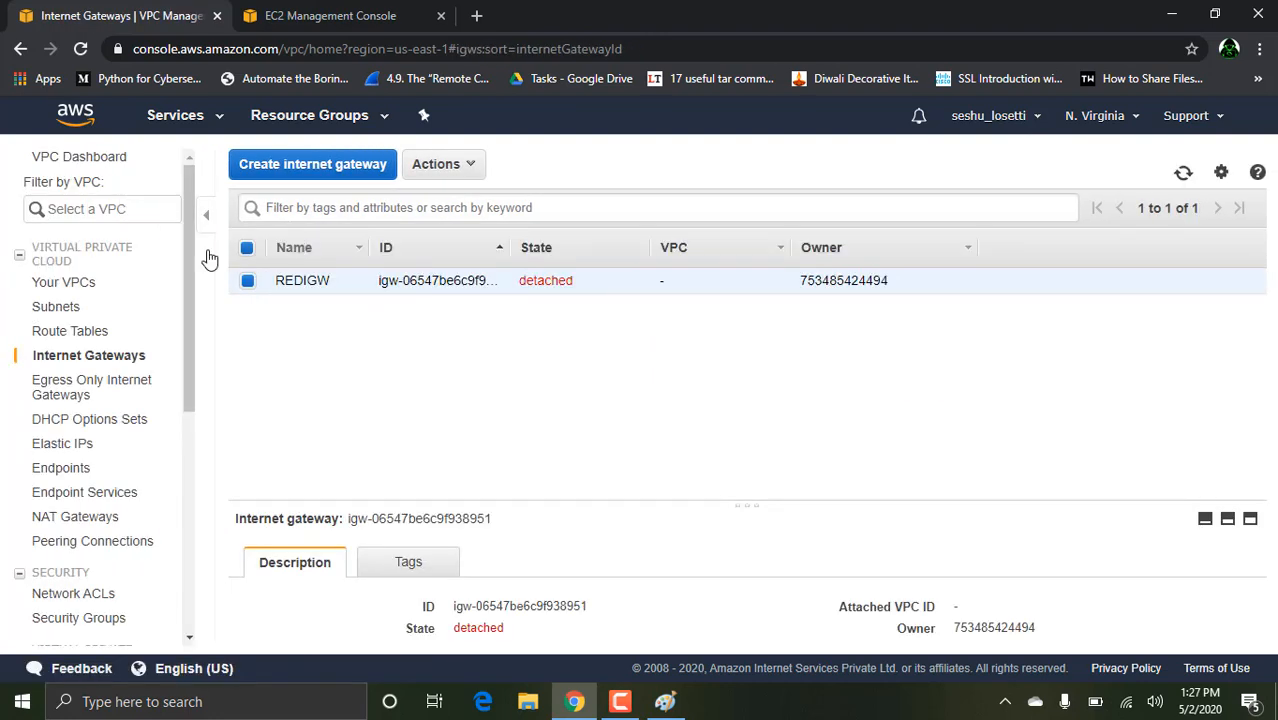
click(68, 331)
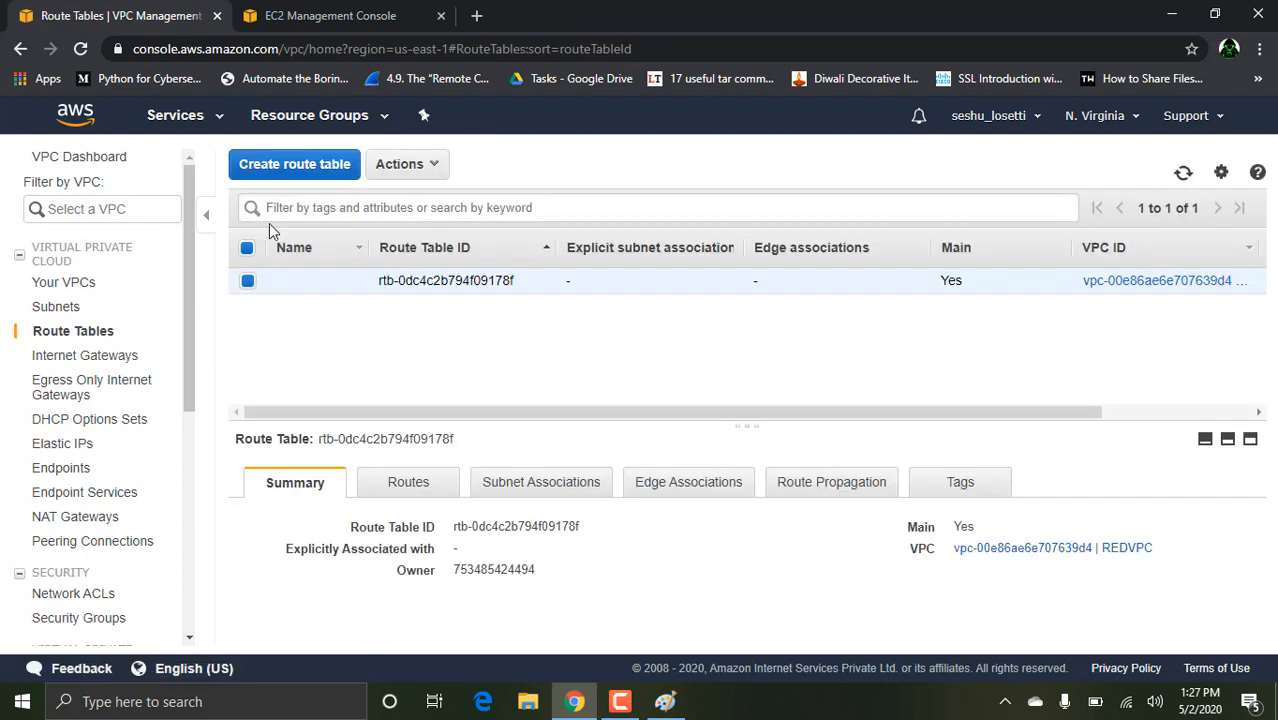
click(420, 485)
scroll(1262, 517, down, 1)
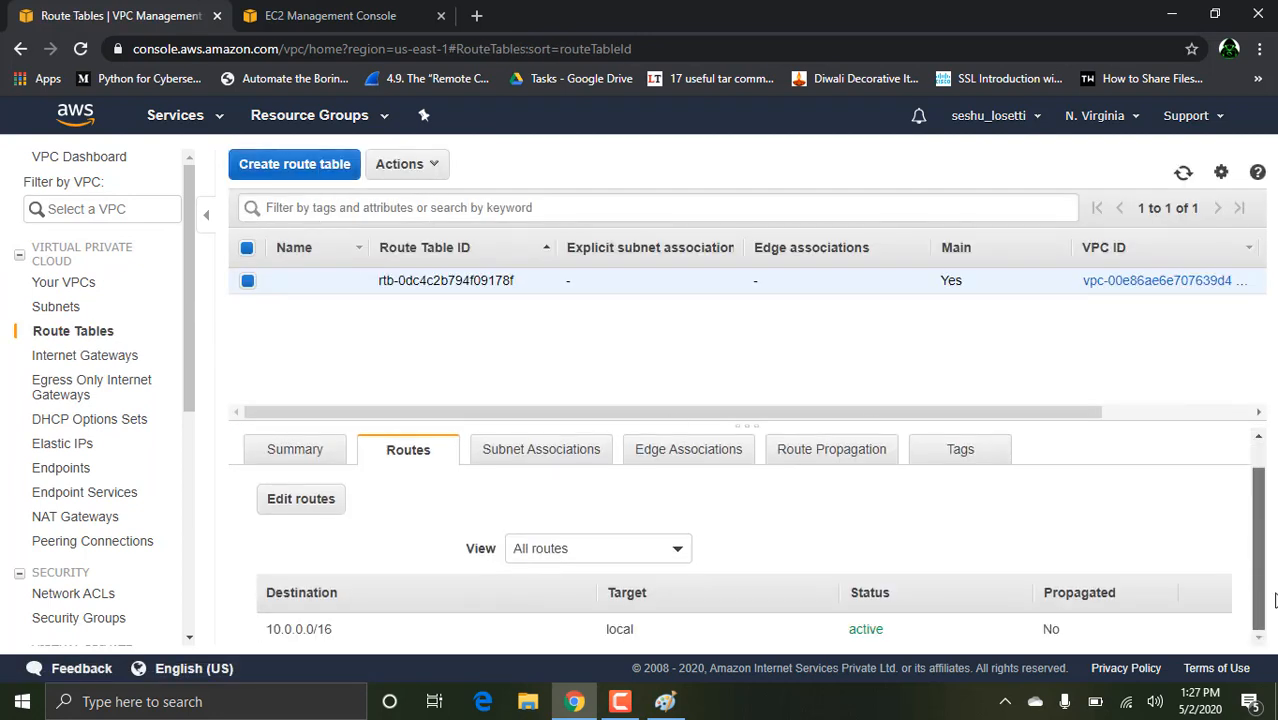
click(325, 498)
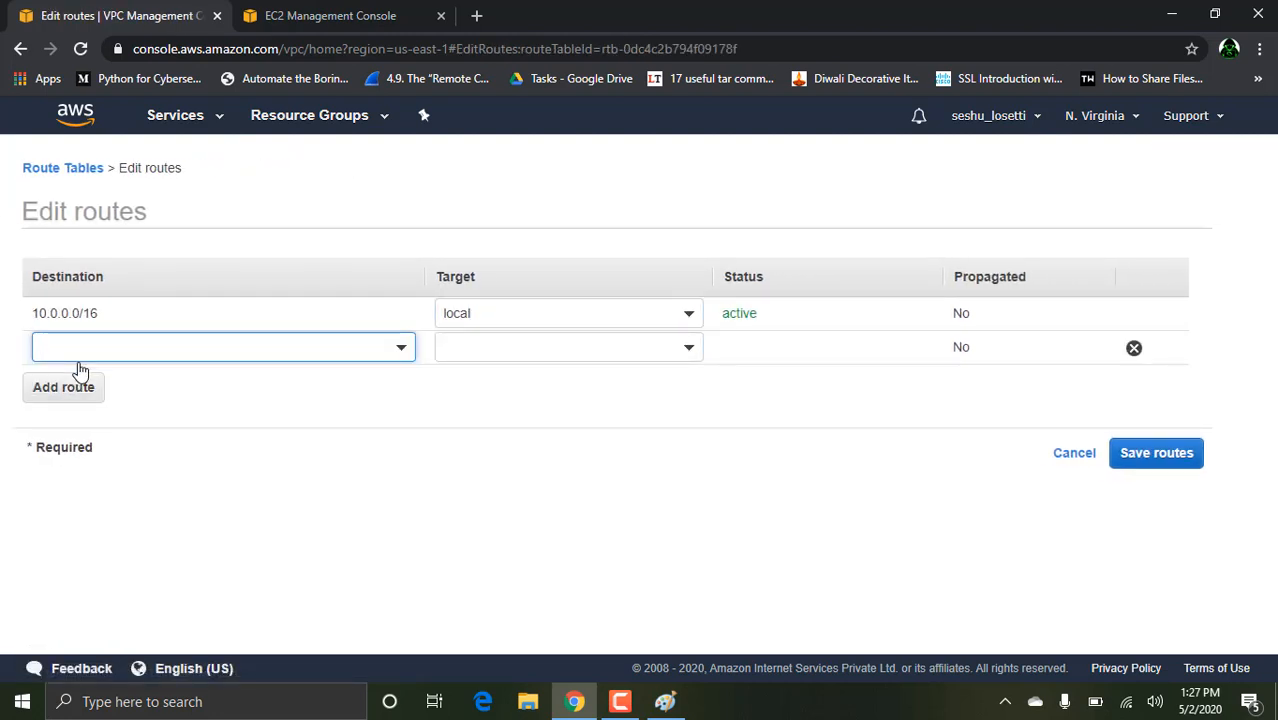
text(.0.0.0/0)
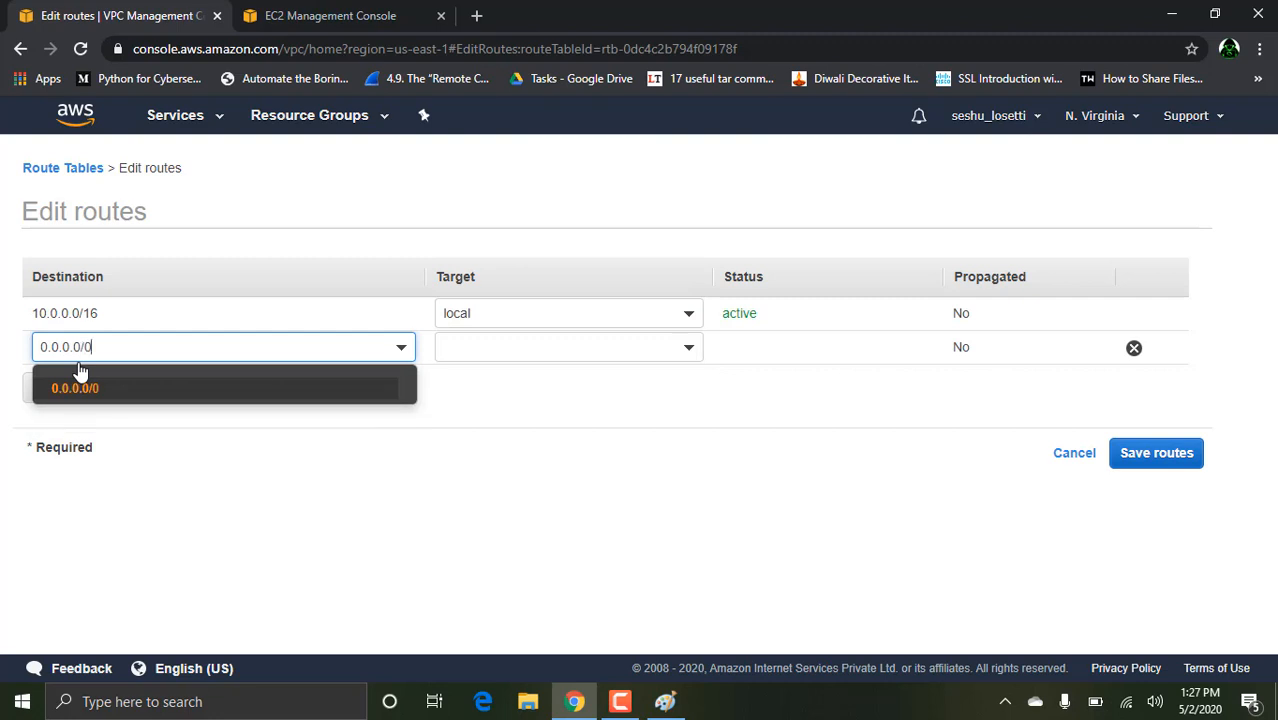
click(91, 391)
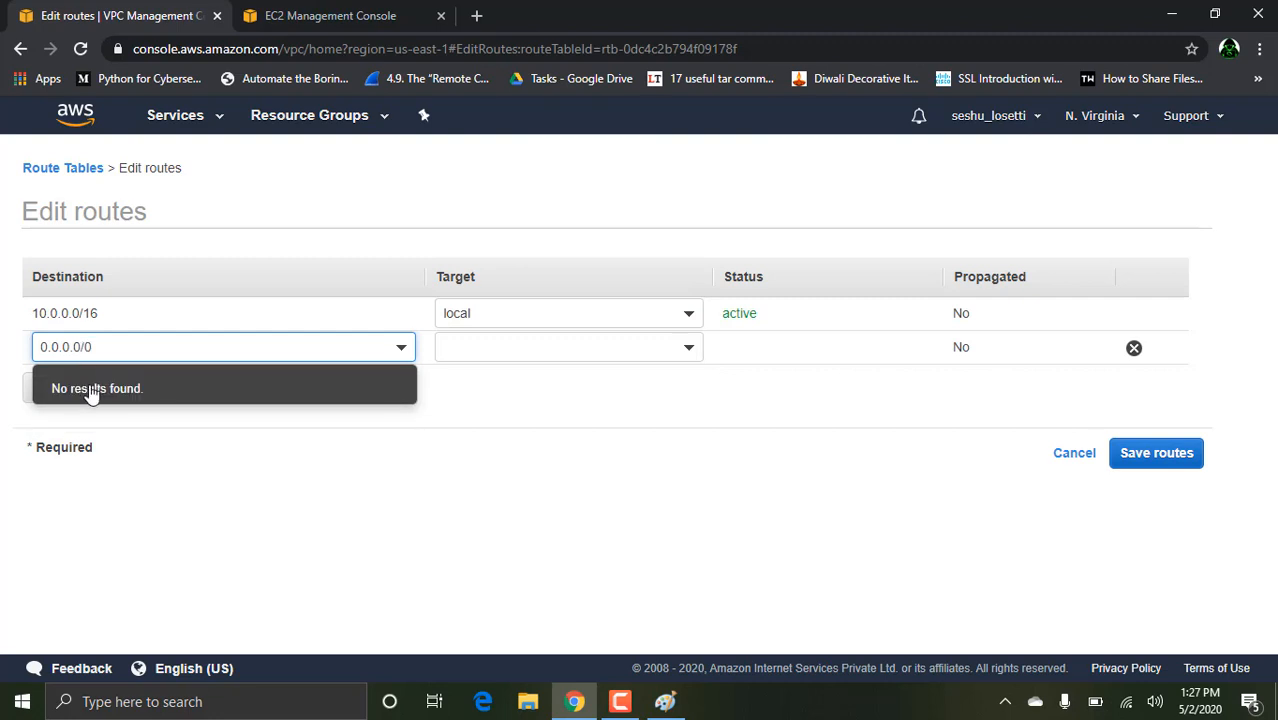
click(636, 340)
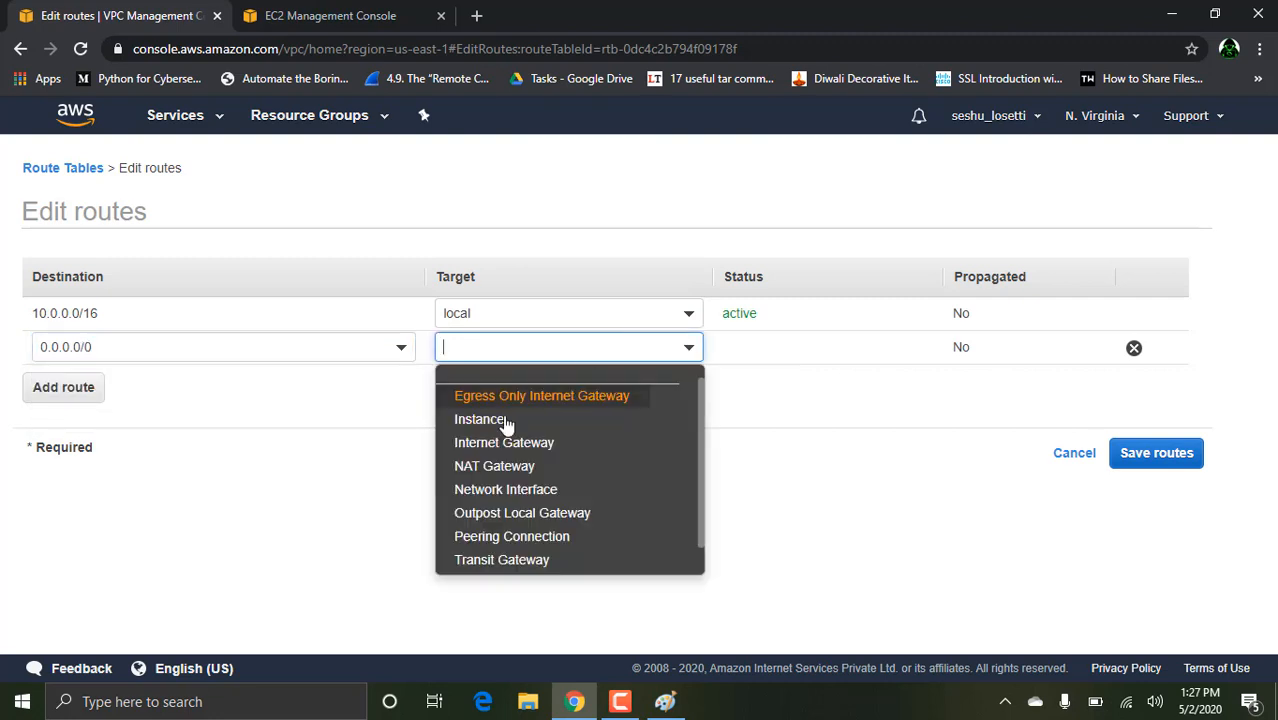
click(546, 446)
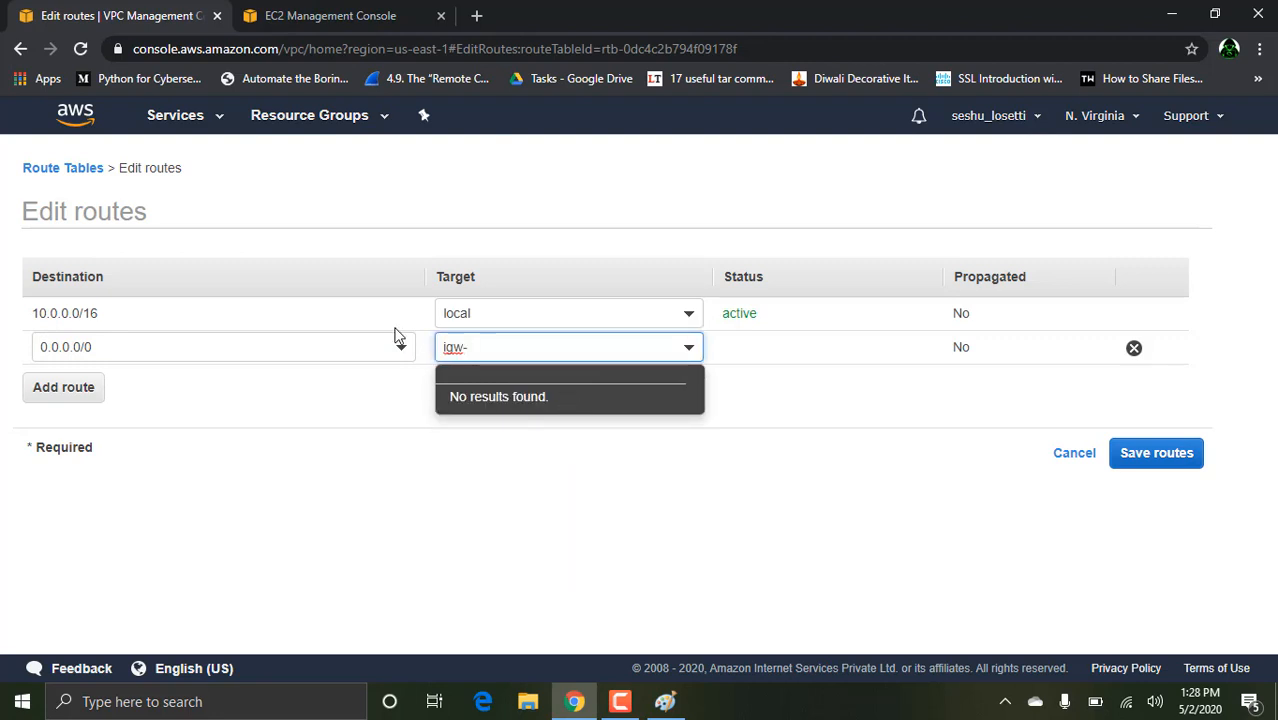
click(77, 52)
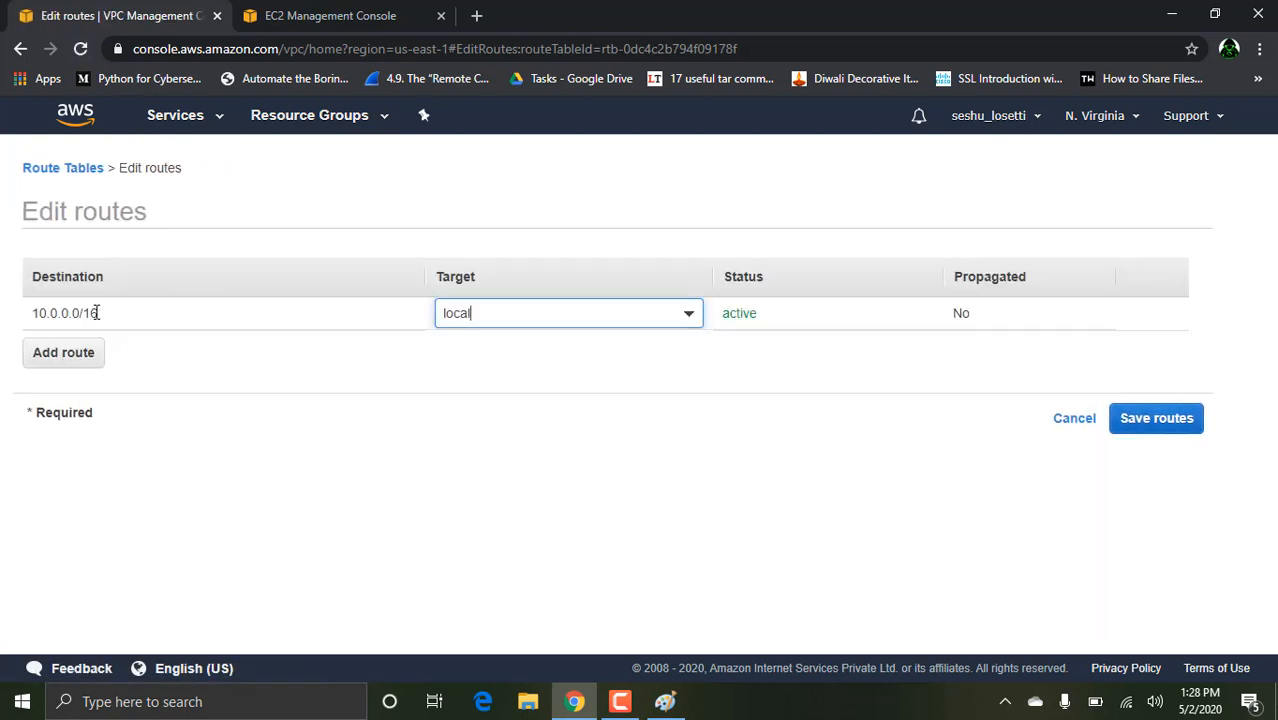
click(86, 356)
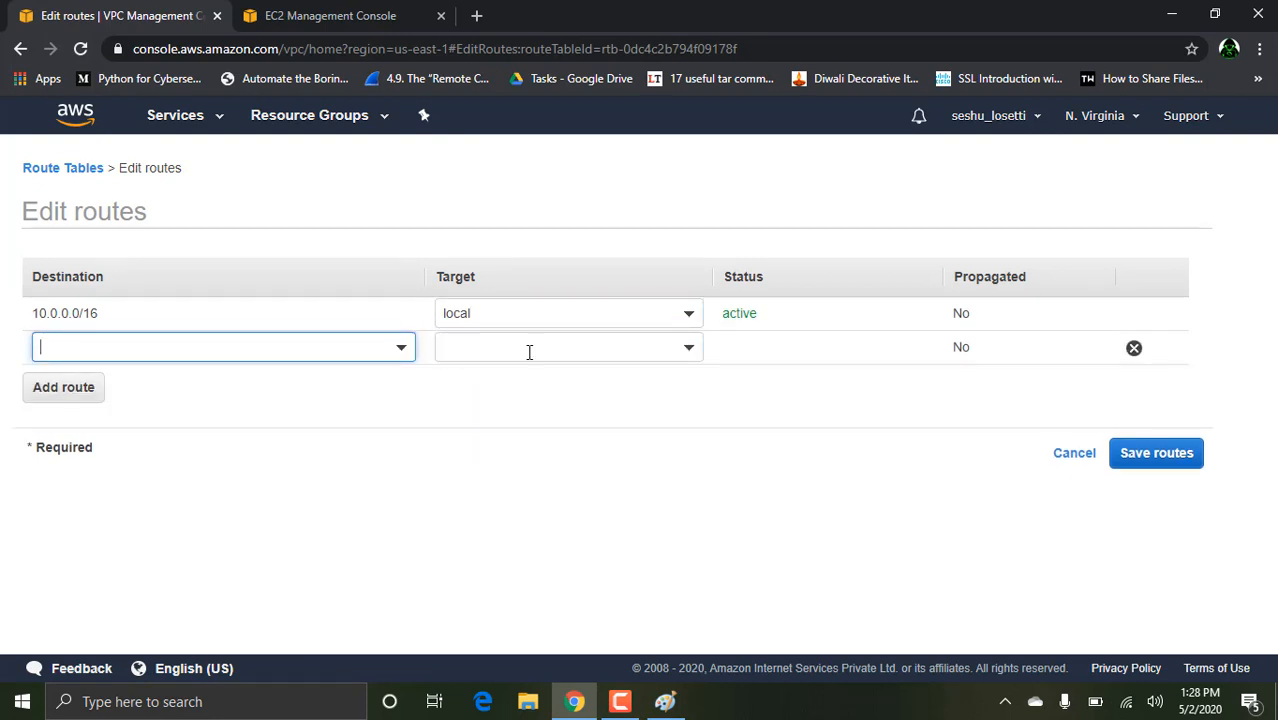
click(569, 349)
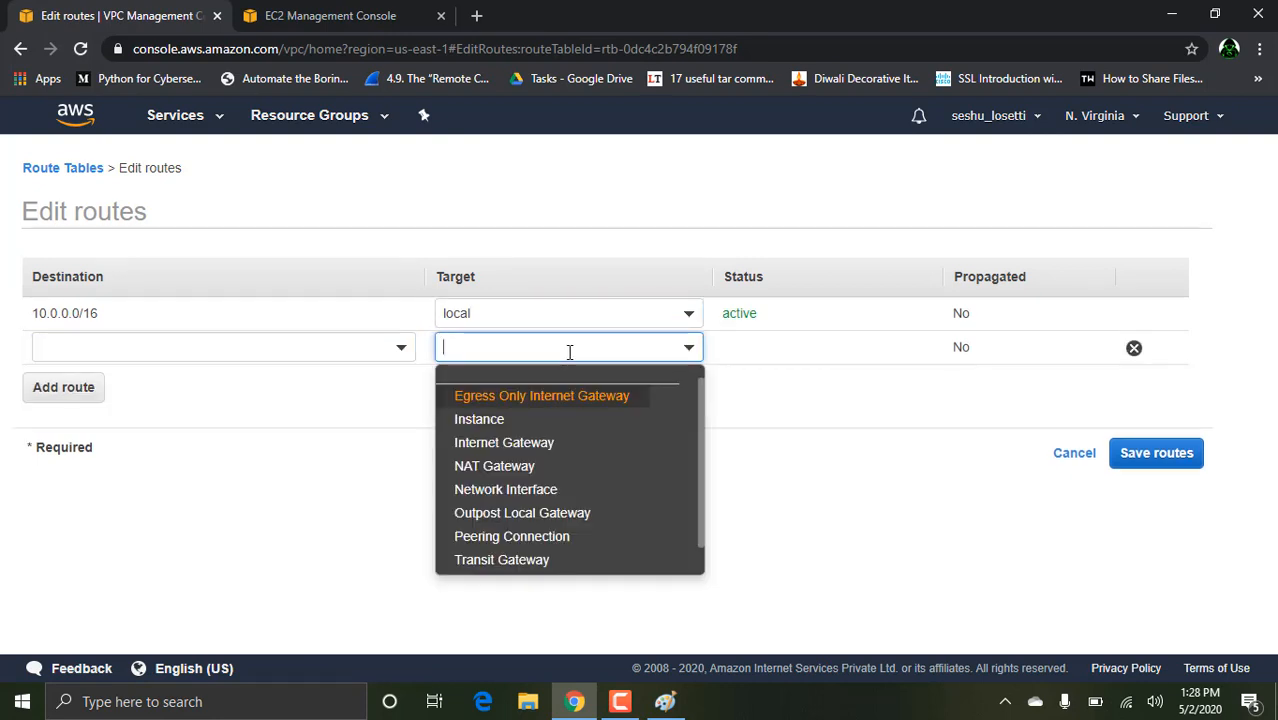
click(516, 443)
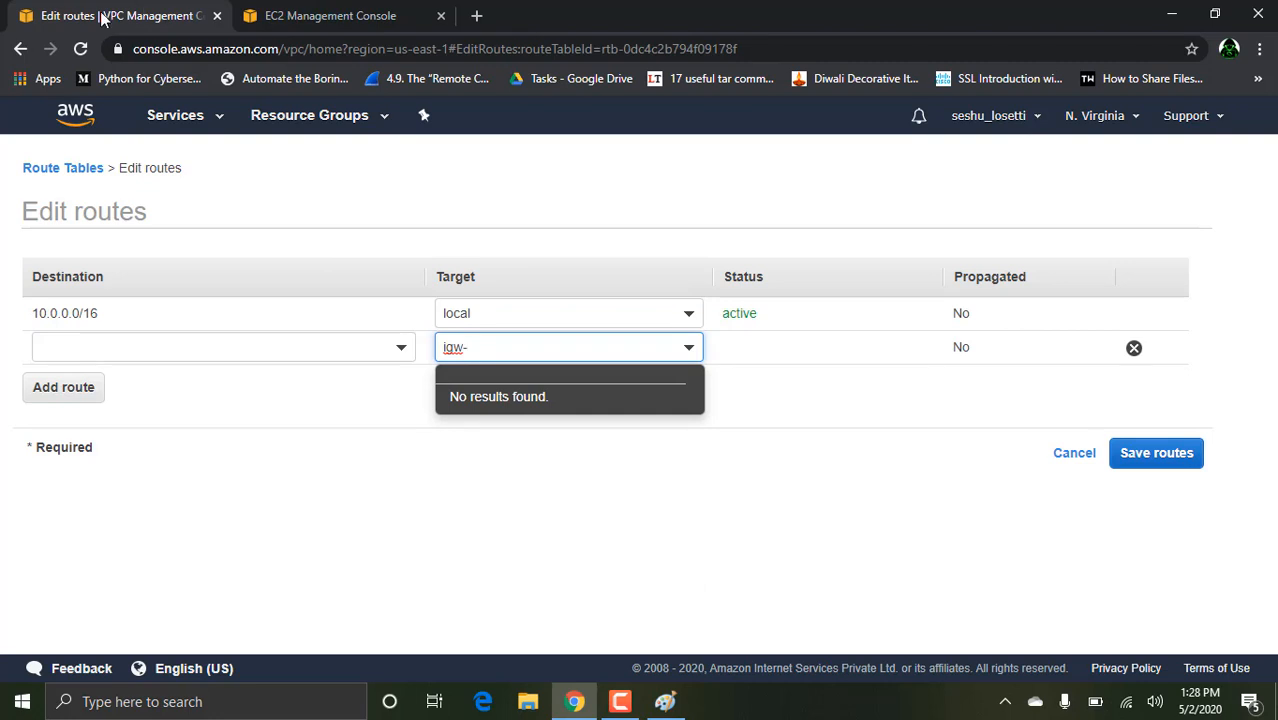
click(17, 49)
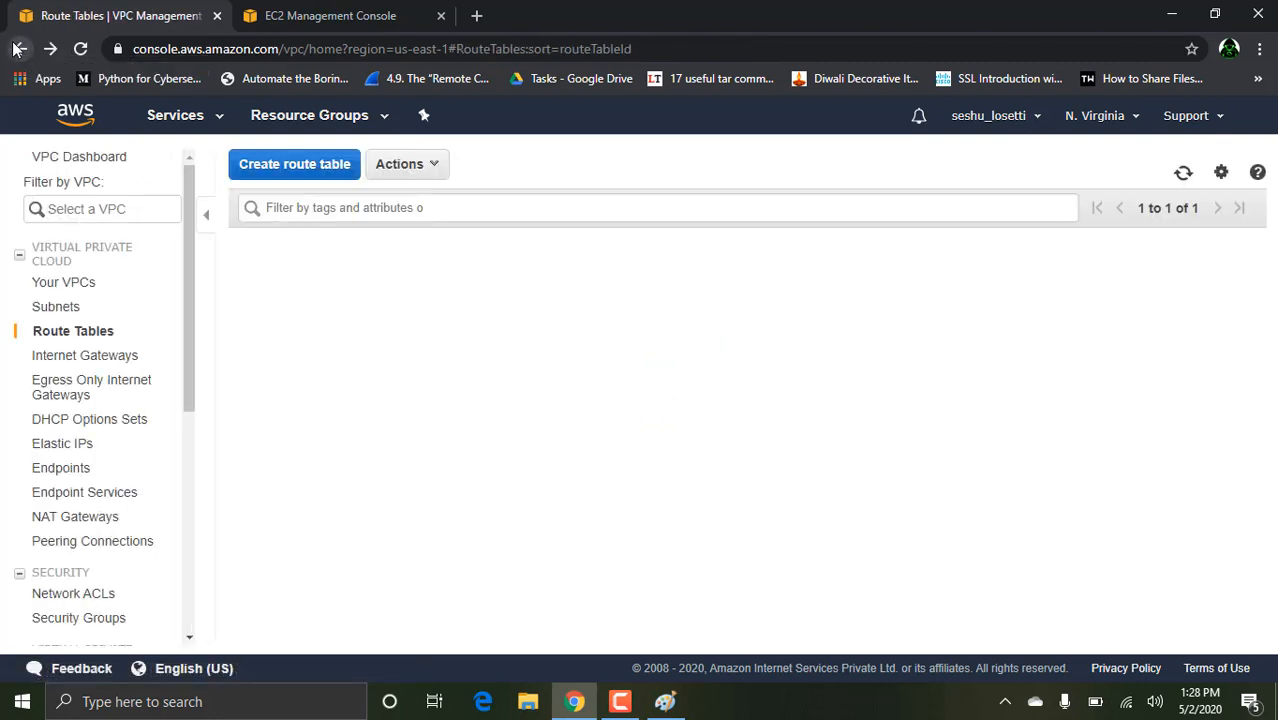
Attach the internet gateway REDIGW to REDVPC.
click(100, 358)
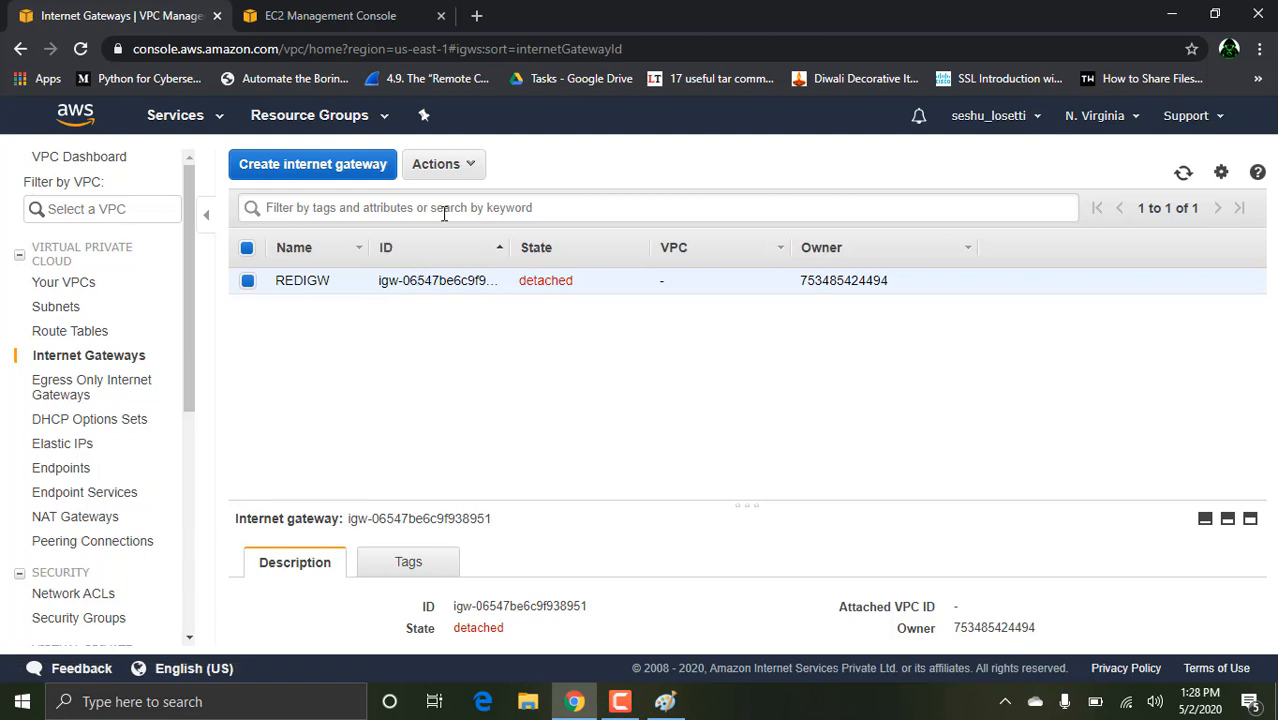
click(442, 165)
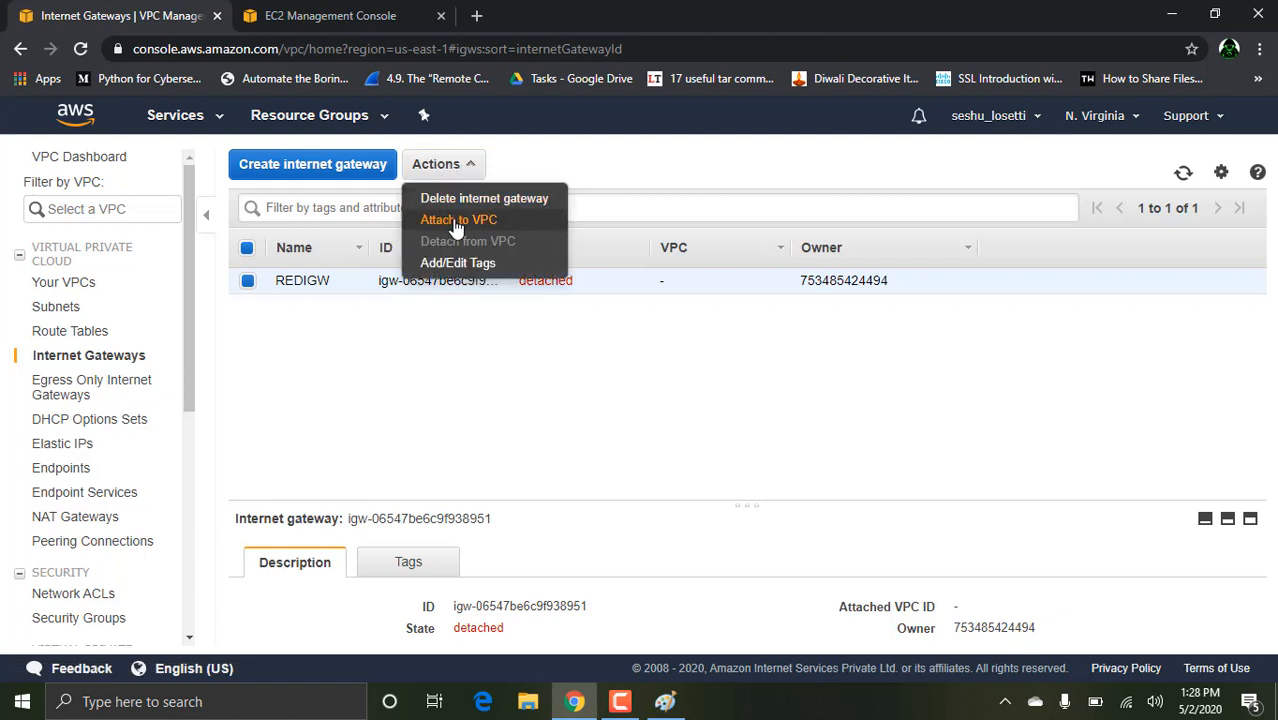
click(455, 221)
click(462, 289)
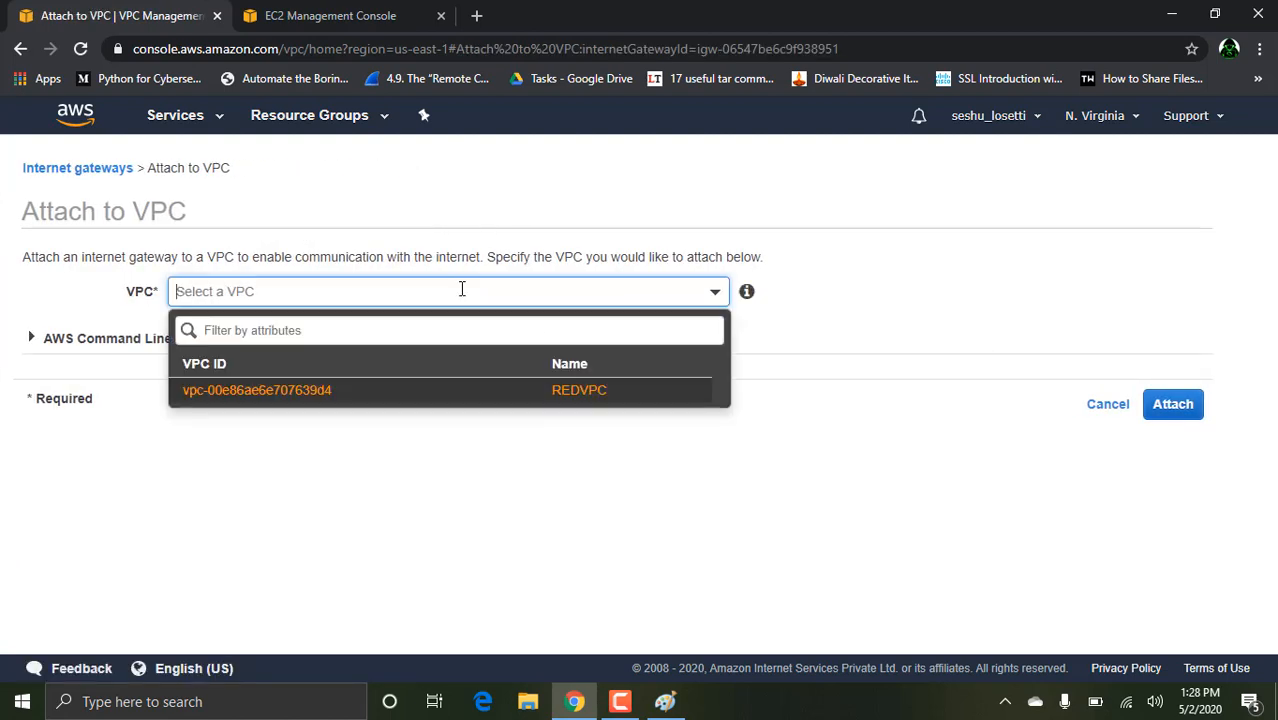
click(290, 396)
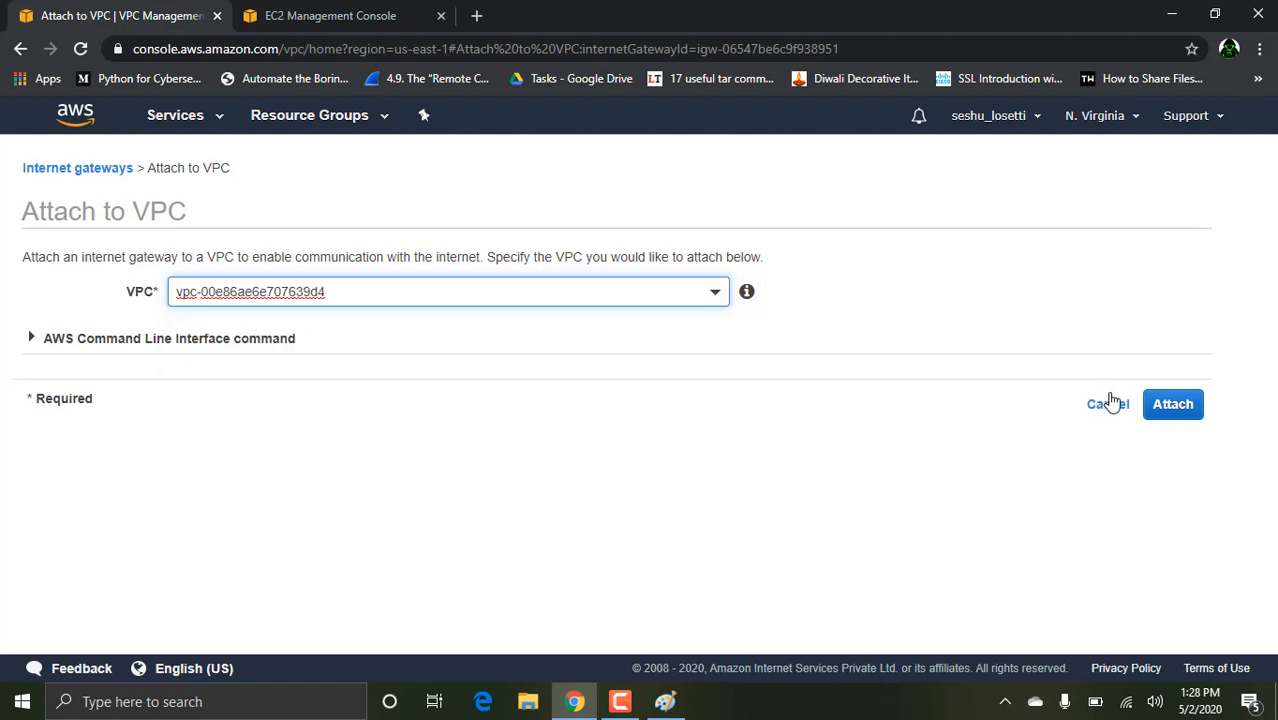
click(1169, 410)
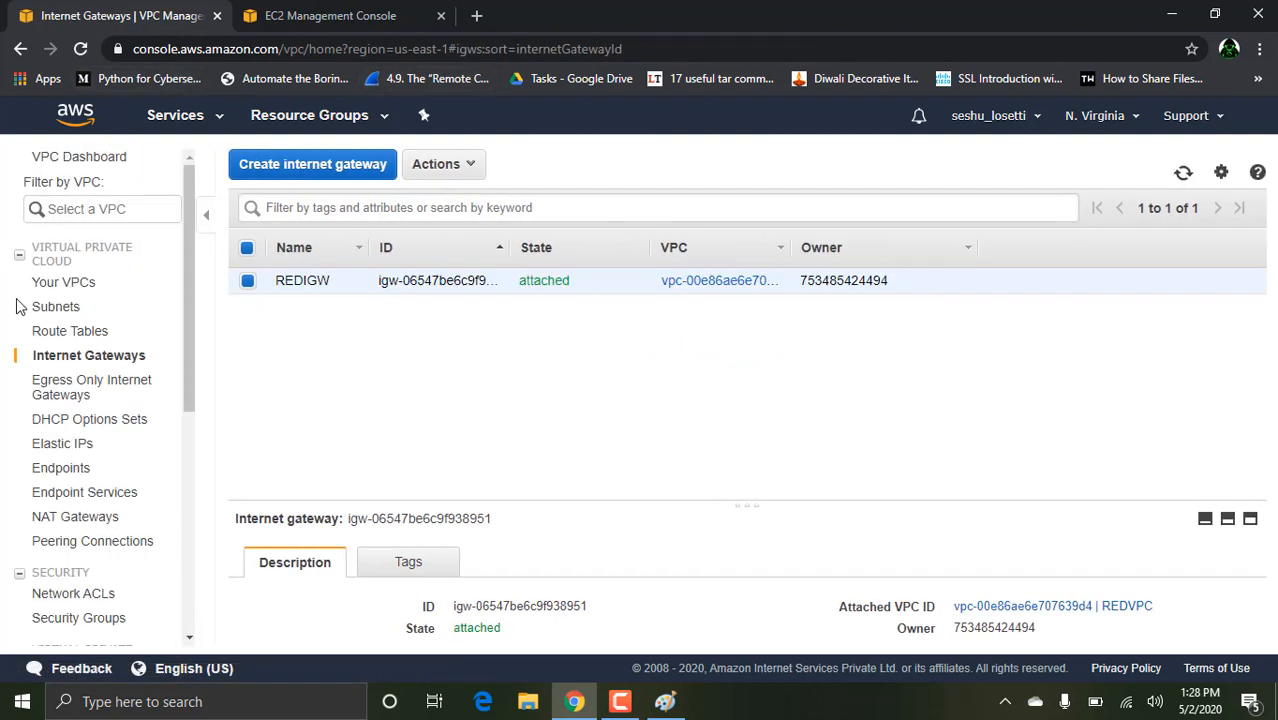
Add a route to REDVPC's main route table with destination 0.0.0.0/0 and the internet gateway REDIGW as target, and save it.
click(57, 331)
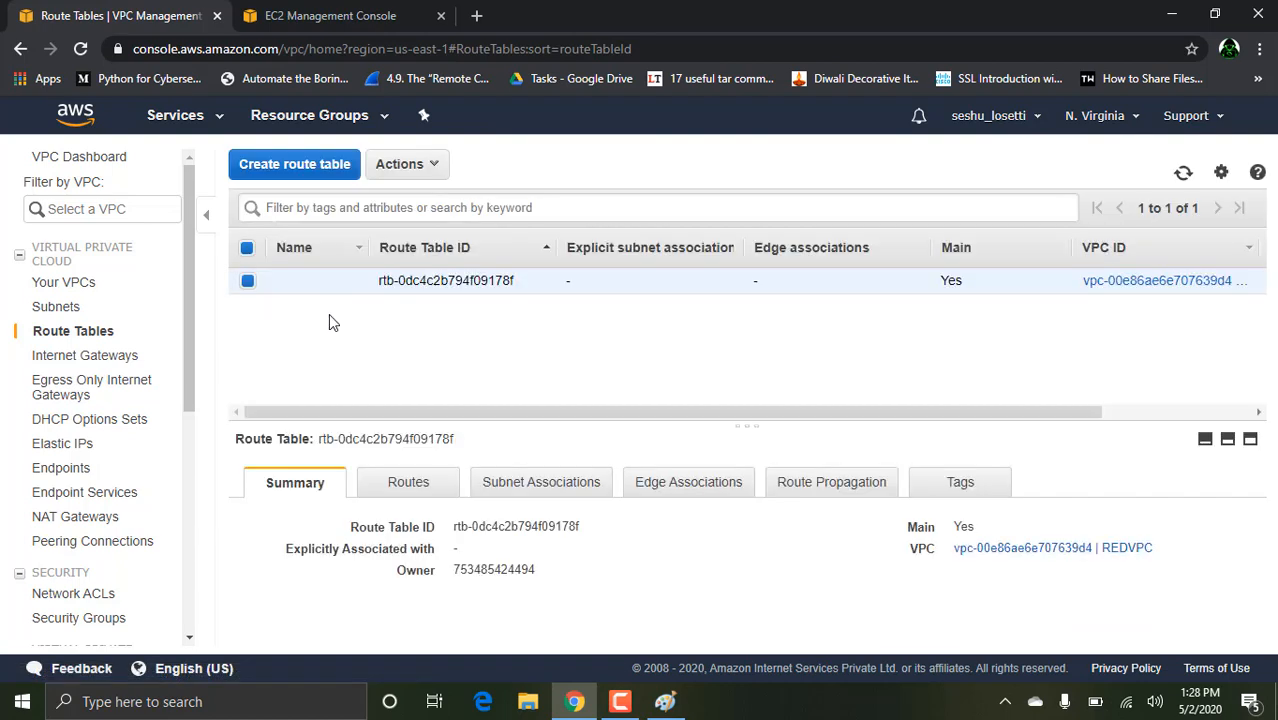
click(407, 488)
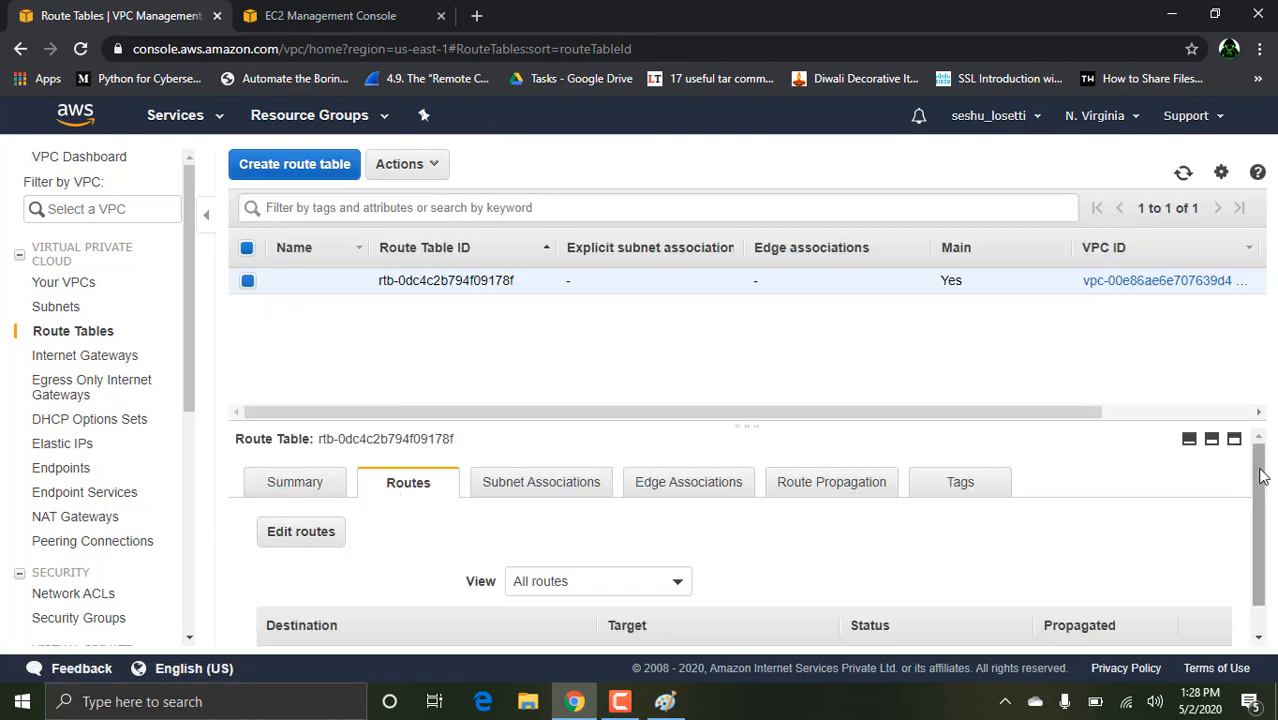
scroll(1260, 480, down, 1)
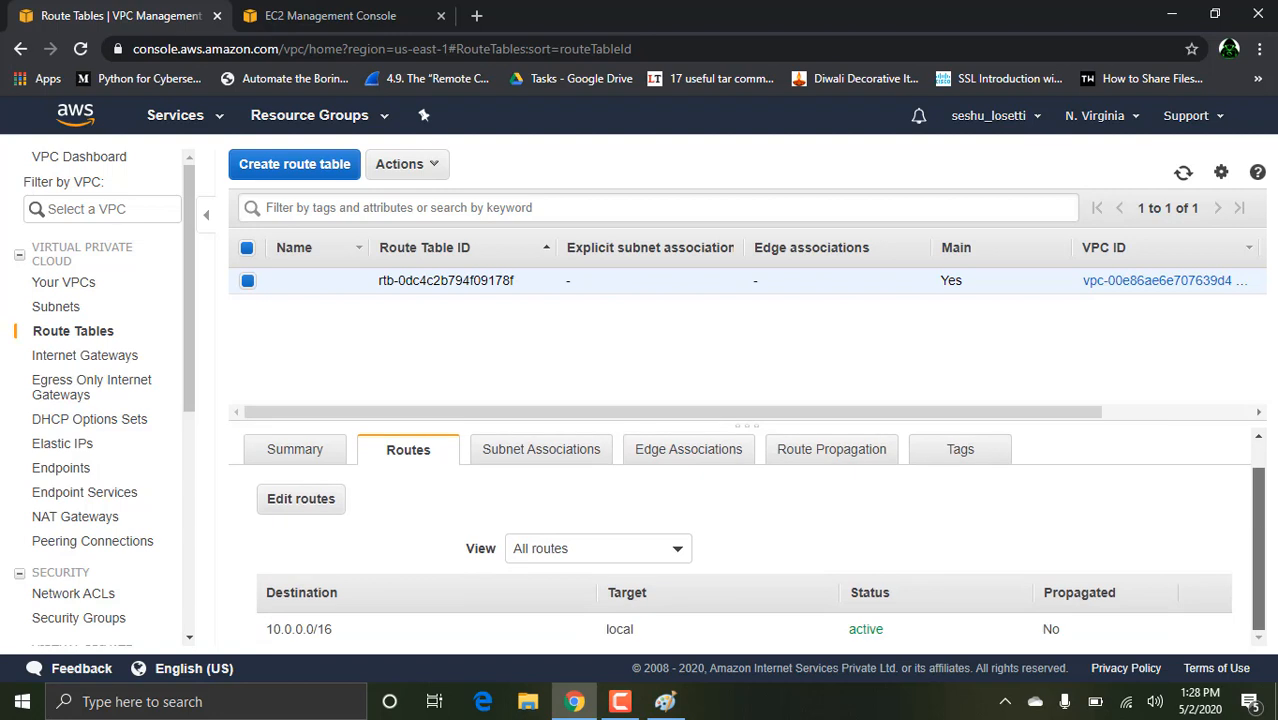
click(301, 499)
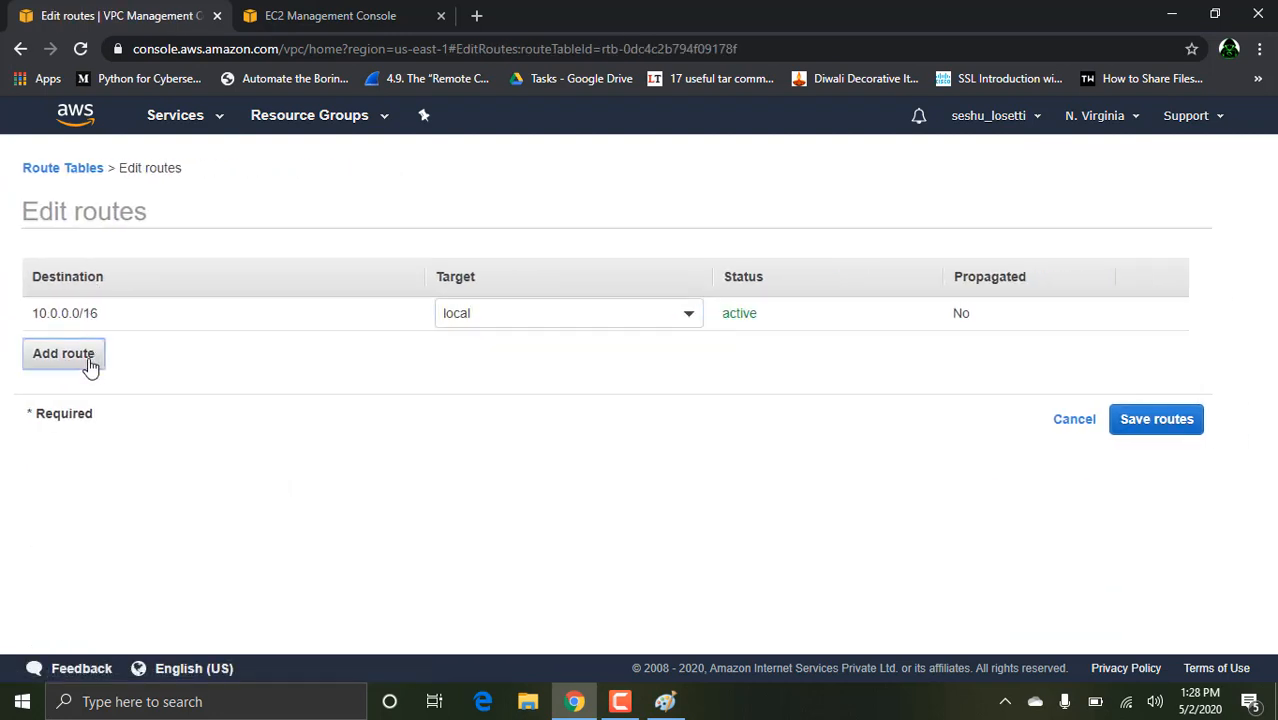
click(88, 360)
click(147, 346)
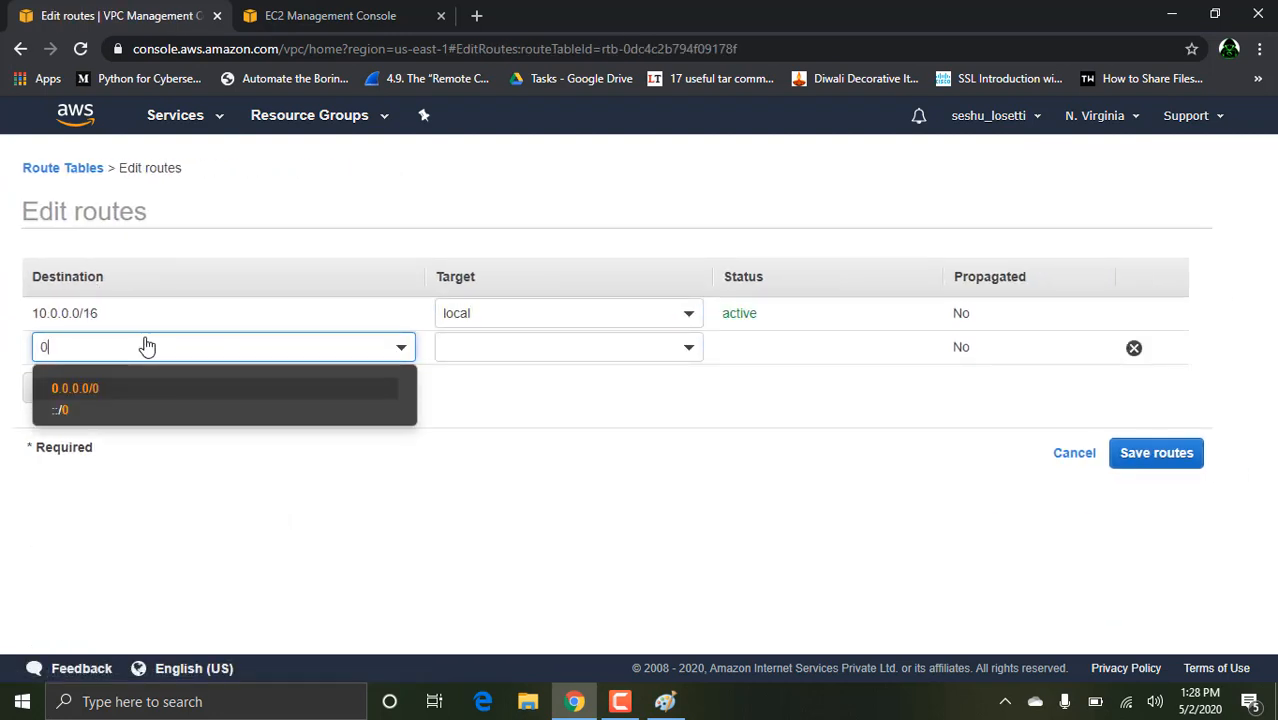
text(0.0.0)
click(70, 394)
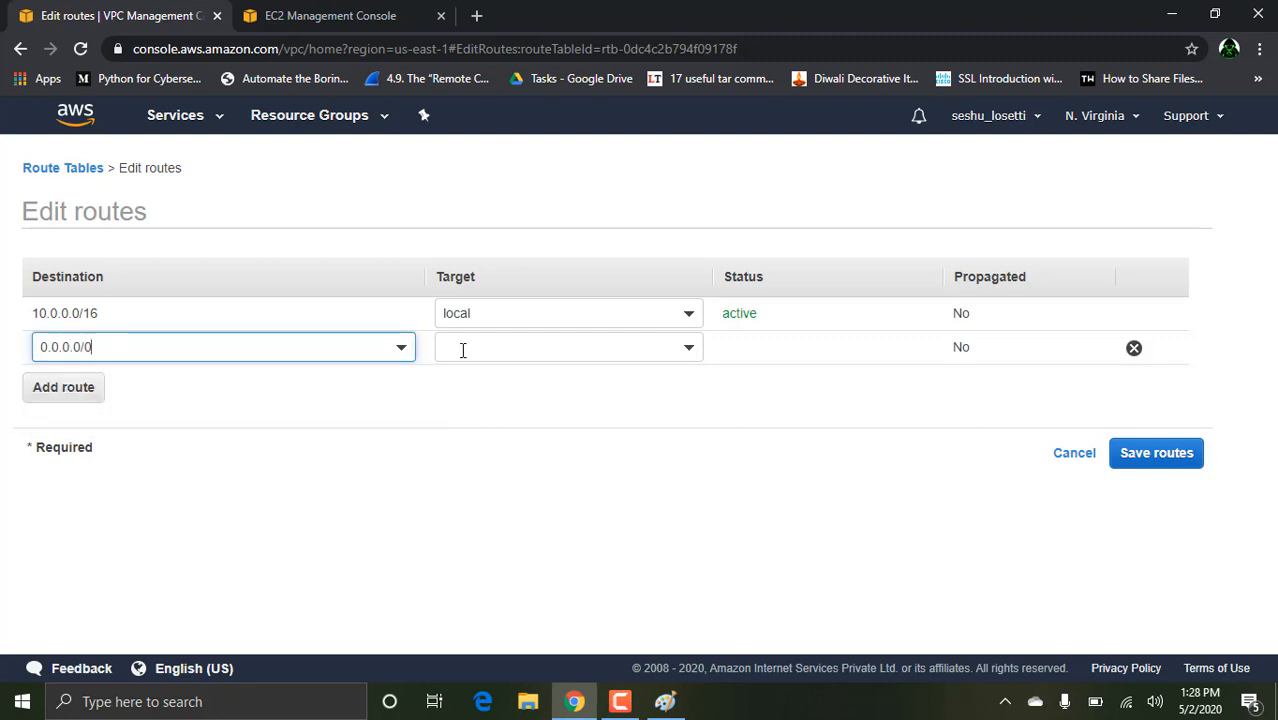
click(463, 350)
click(500, 444)
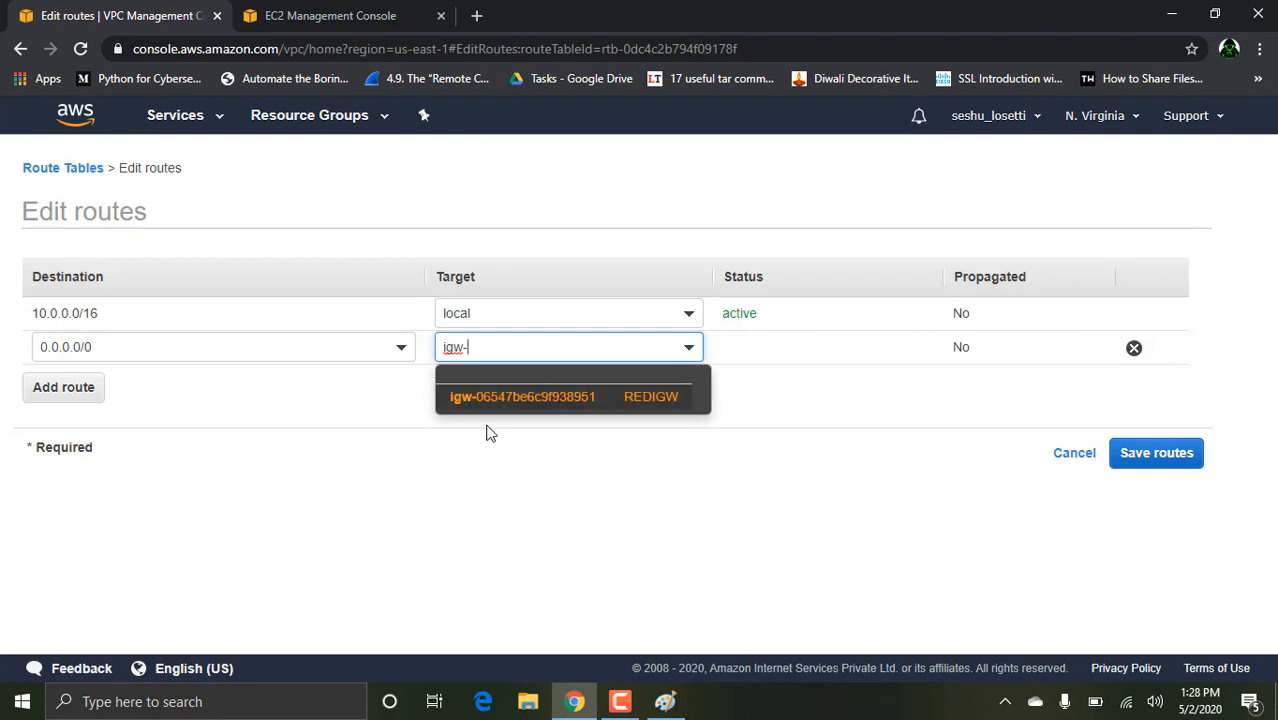
click(533, 398)
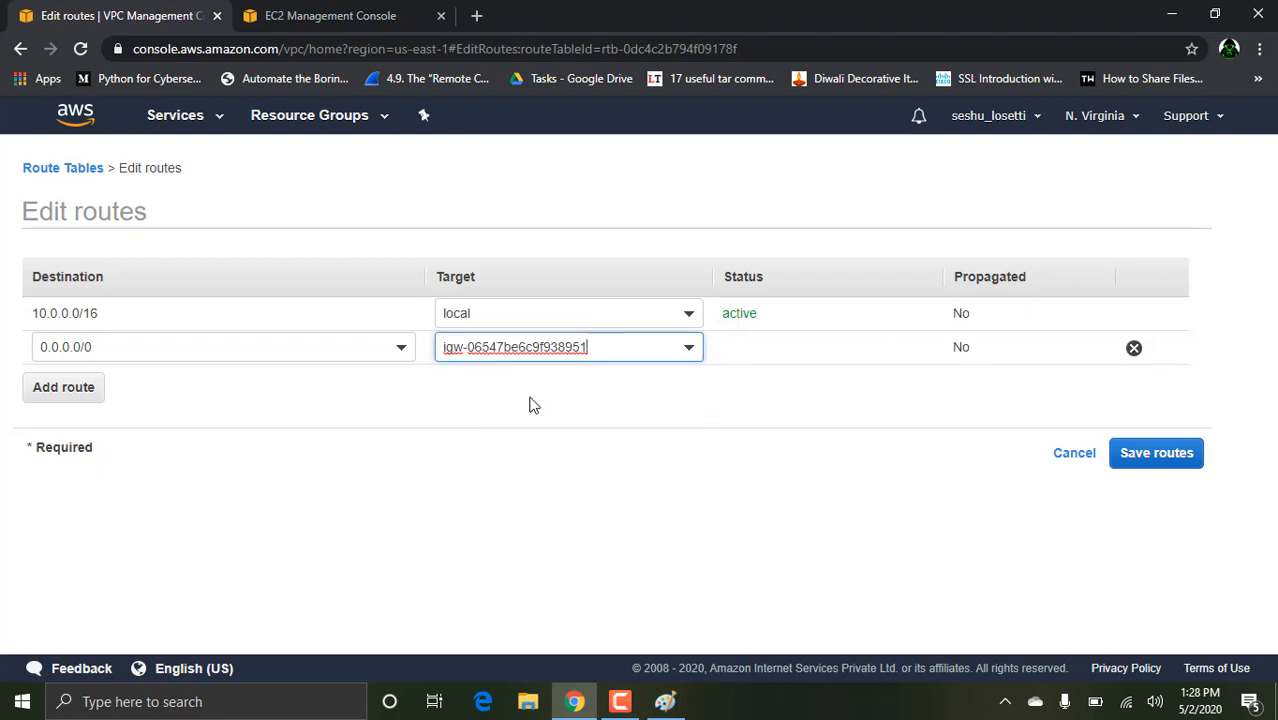
click(1160, 455)
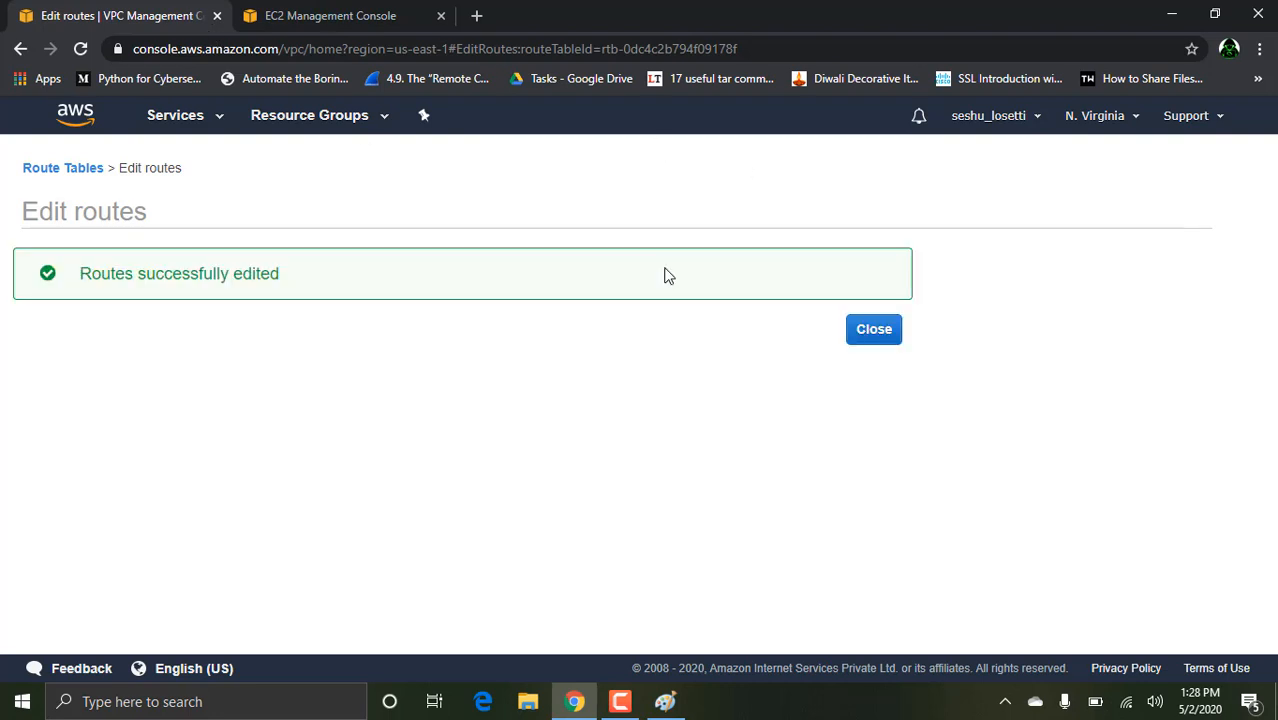
click(856, 336)
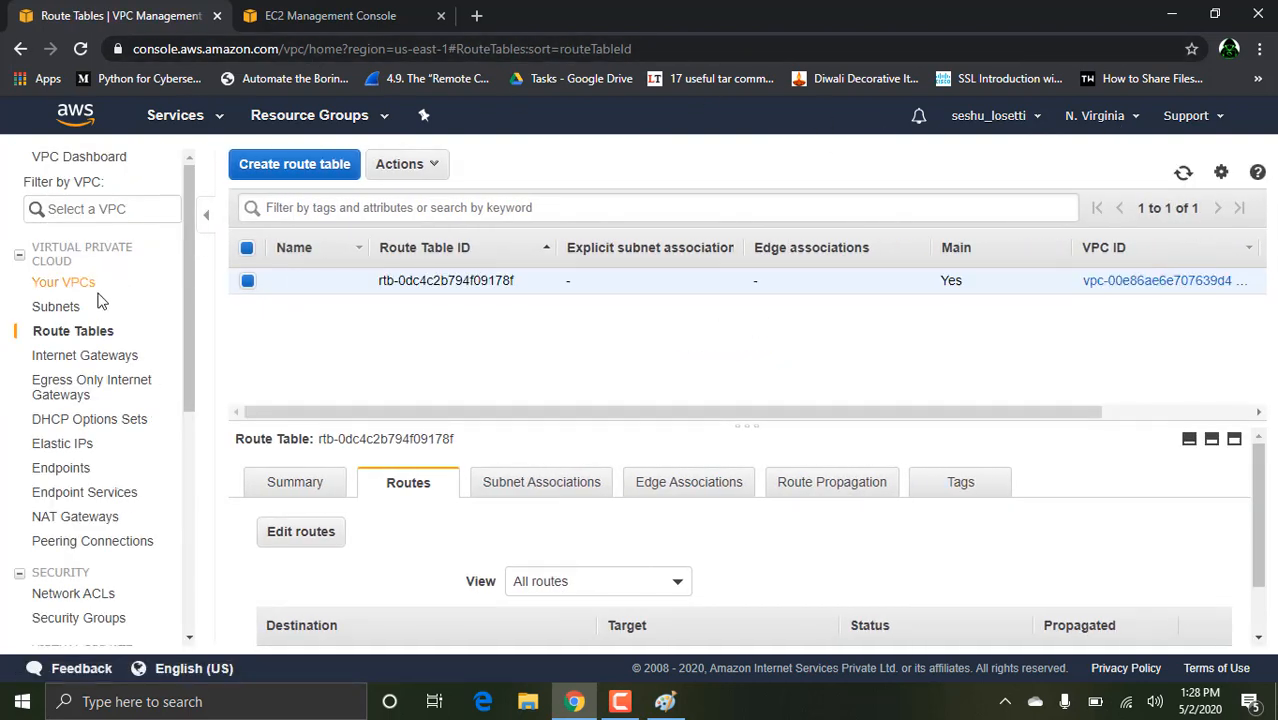
Set up a new EC2 instance with the 64-bit (x86) Amazon Linux 2 AMI, type t2.micro, REDVPC, Redsubnet and default storage.
click(300, 8)
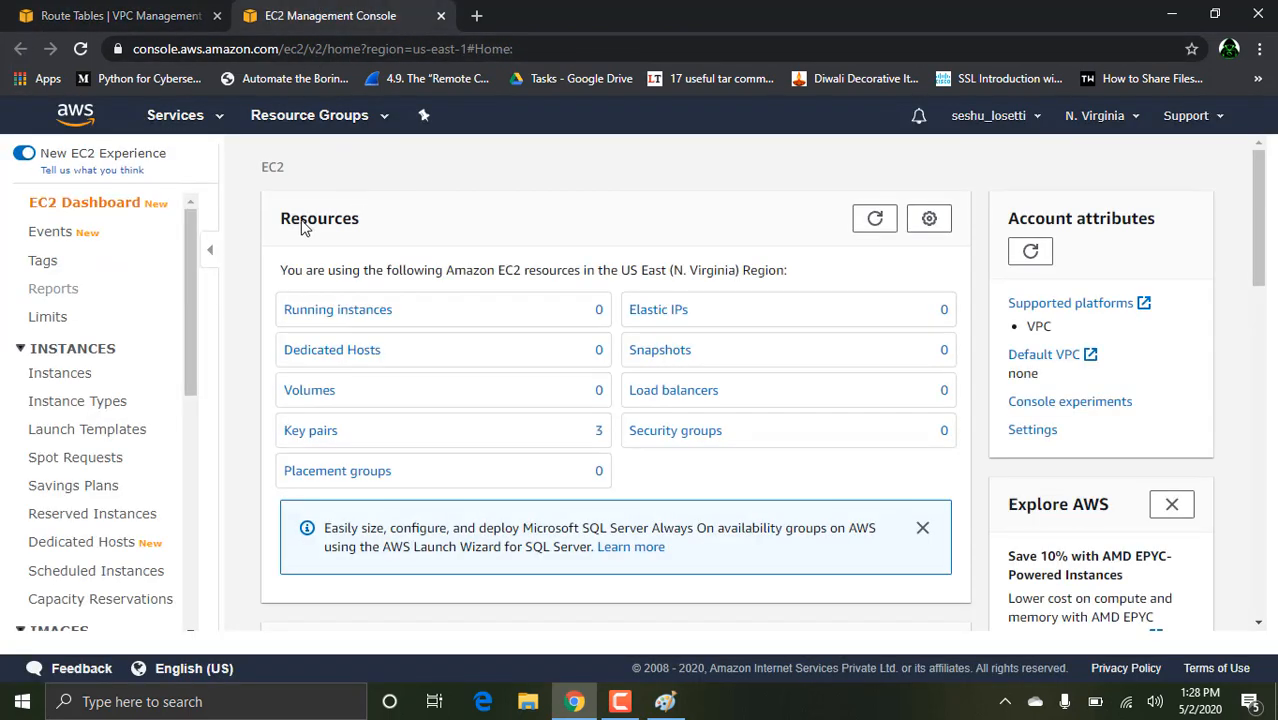
click(351, 326)
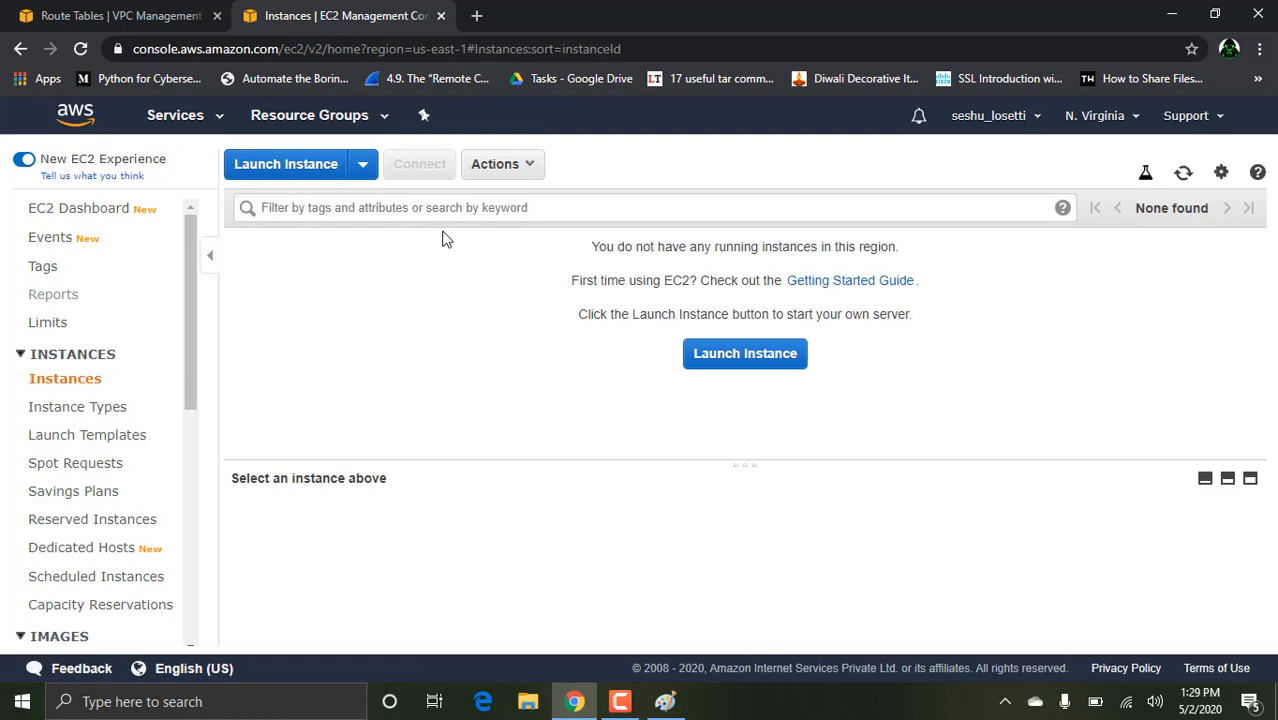
click(314, 164)
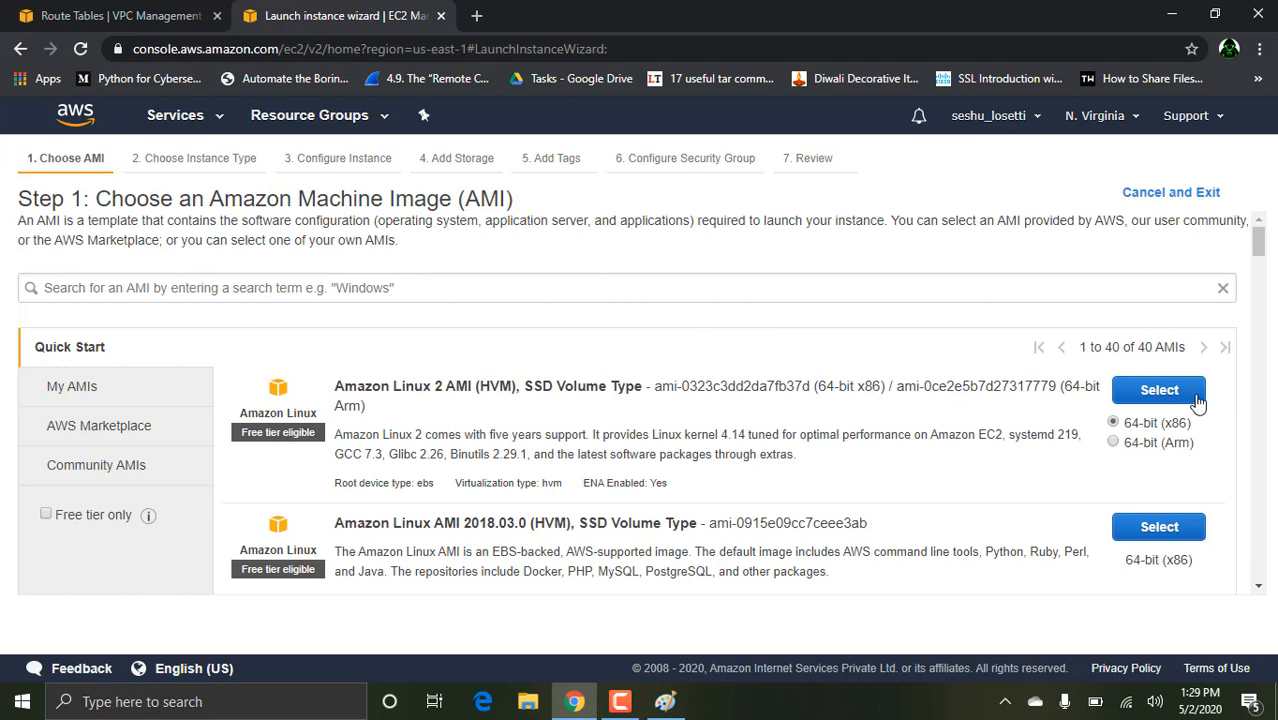
click(1160, 390)
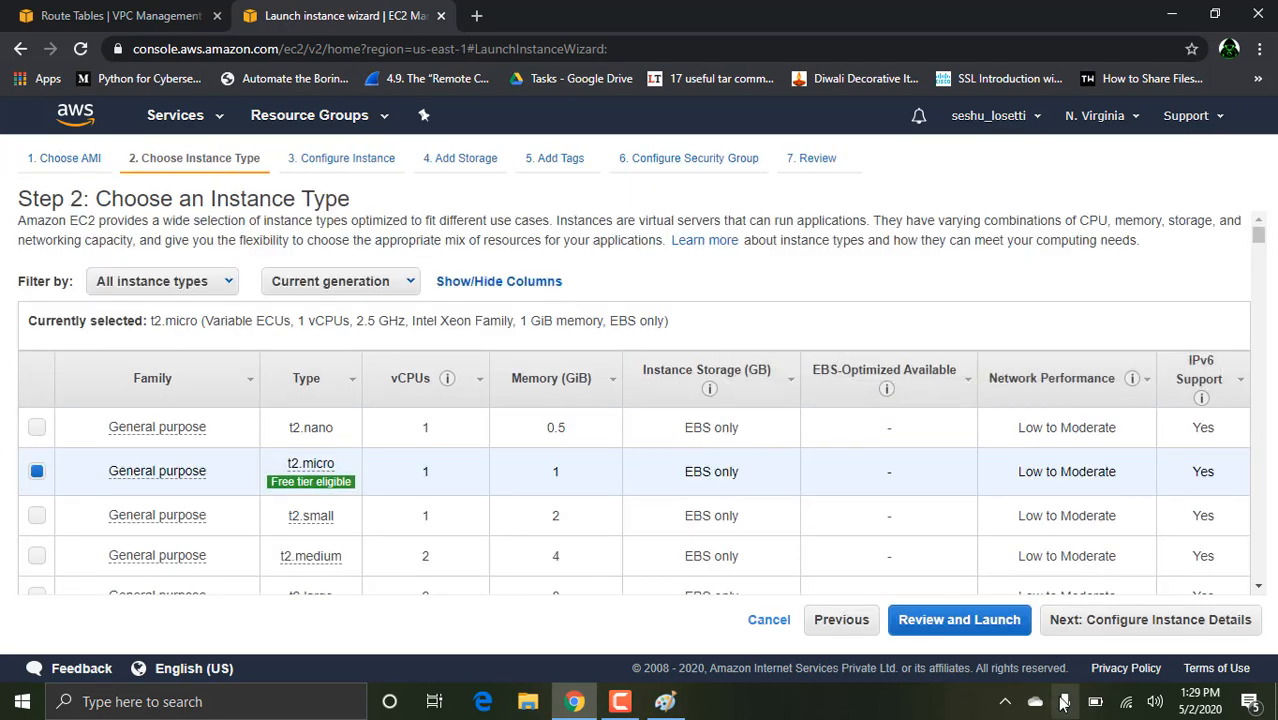
click(1178, 630)
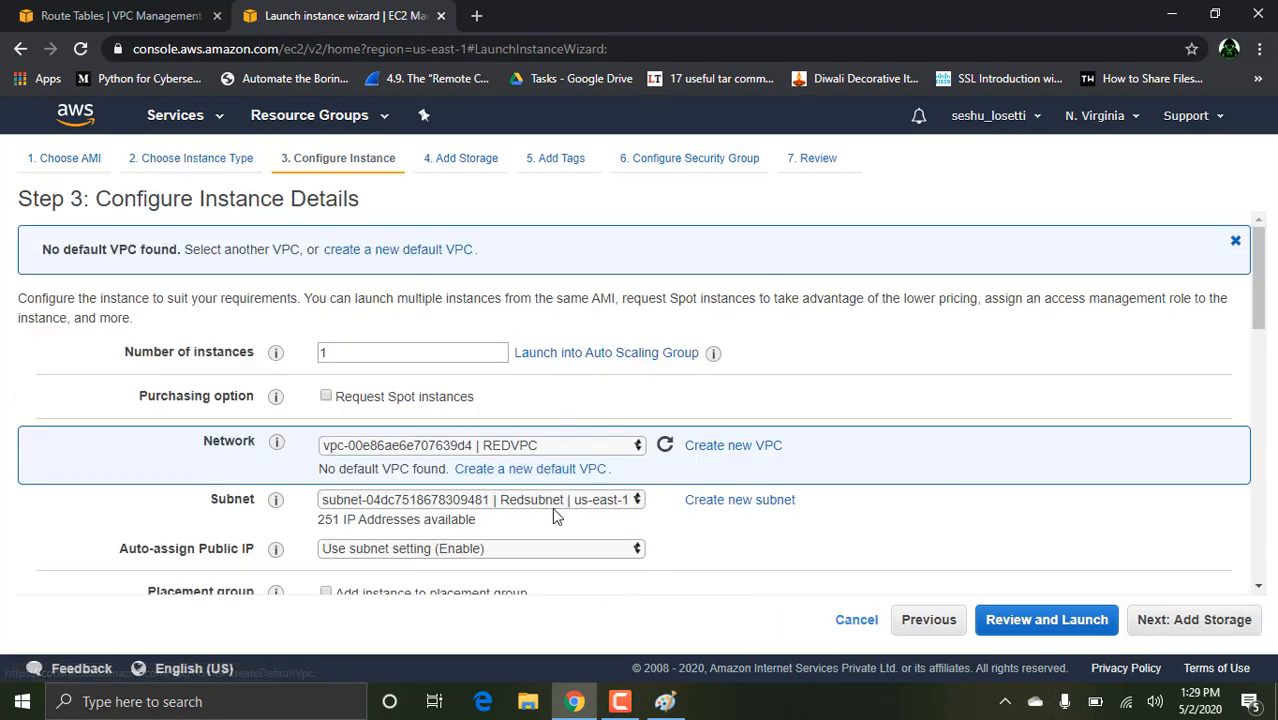
click(1200, 620)
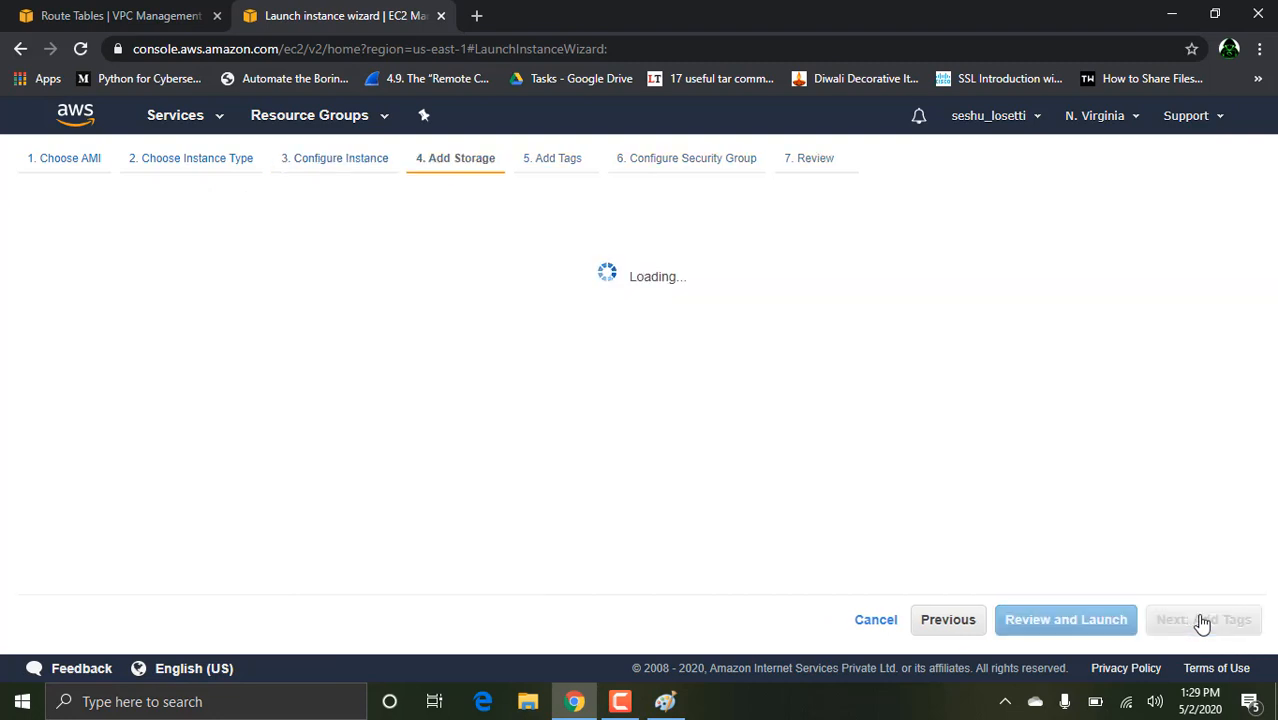
click(1203, 620)
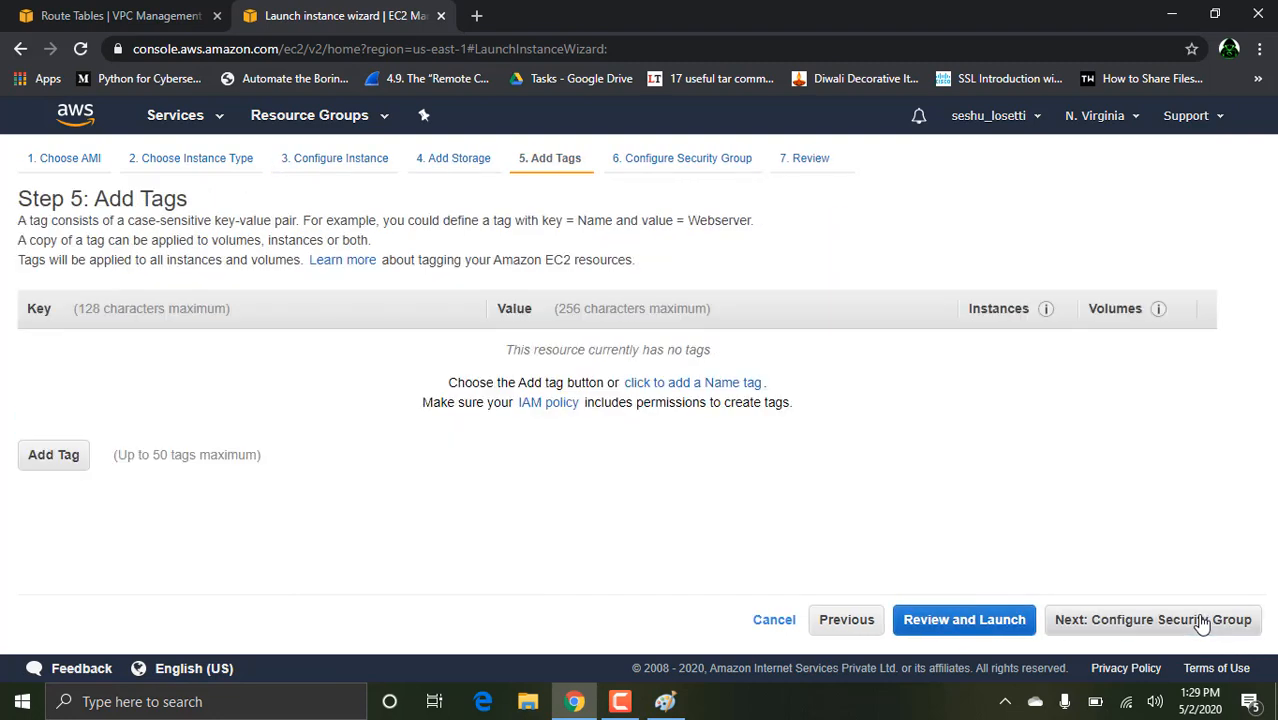
Leave the instance untagged and add an All ICMP - IPv4 rule with source 0.0.0.0/0 to its new security group.
click(1203, 620)
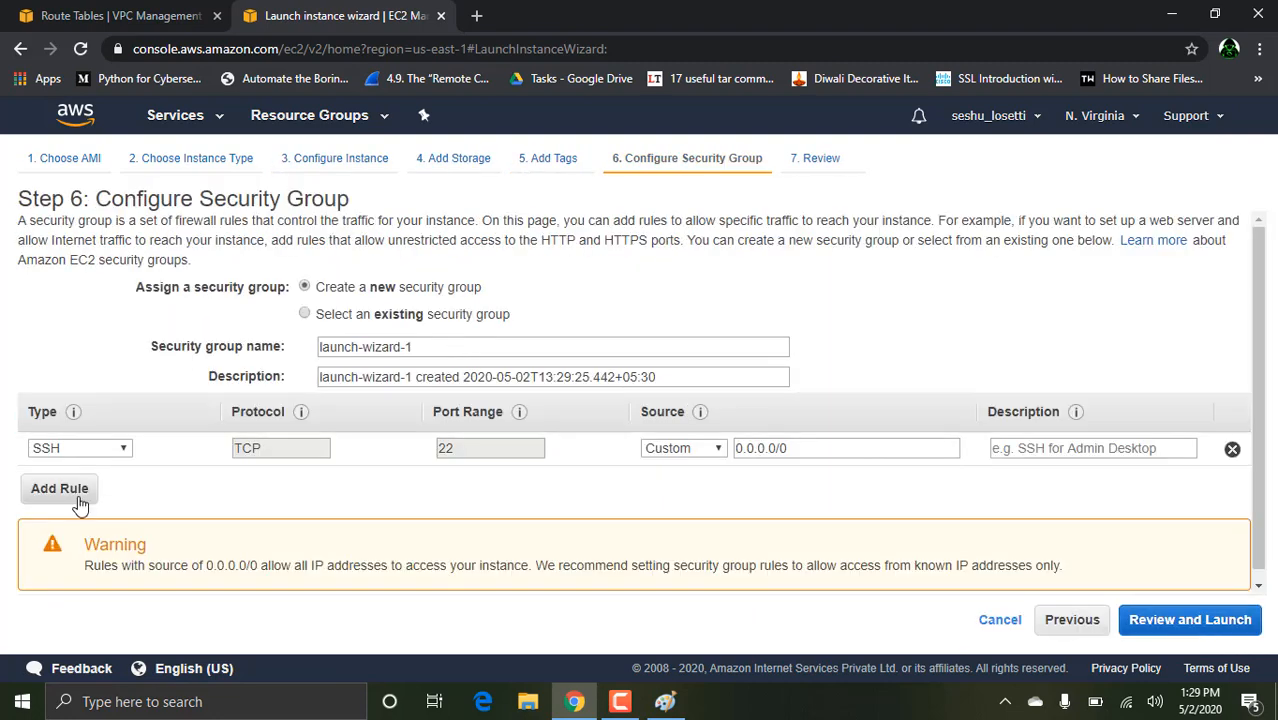
click(80, 503)
click(91, 484)
scroll(95, 165, down, 1)
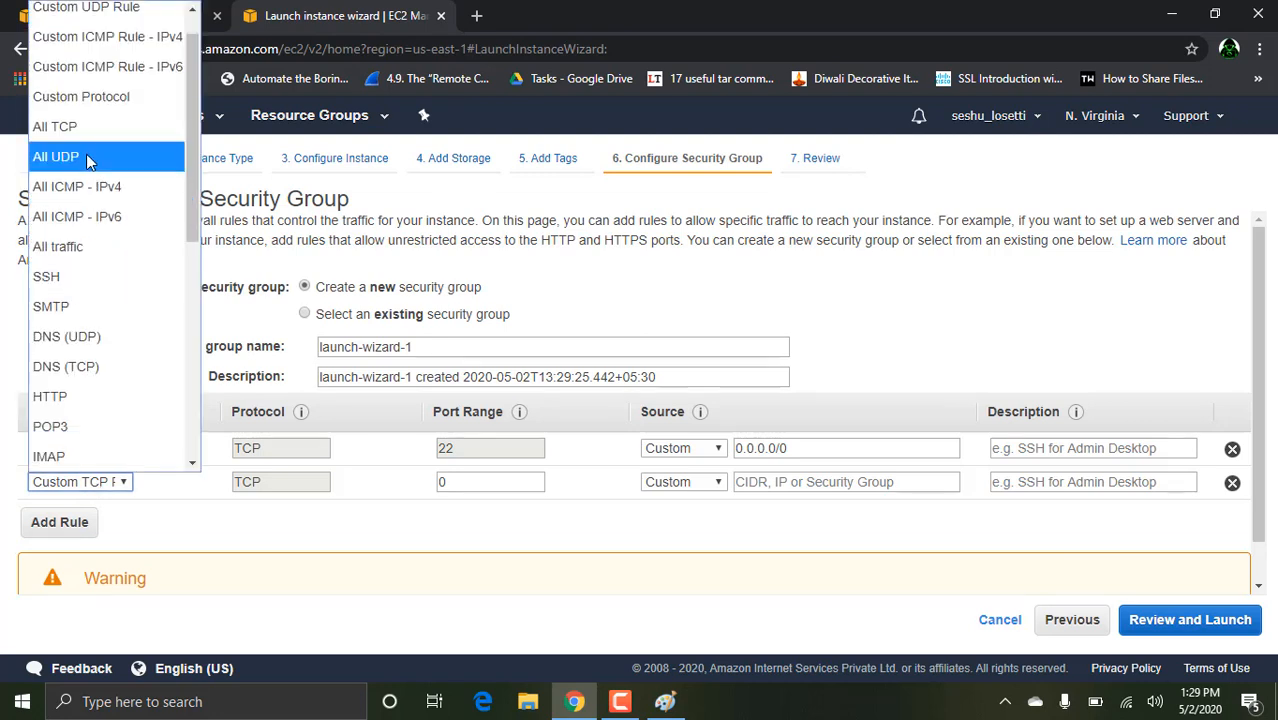
click(96, 187)
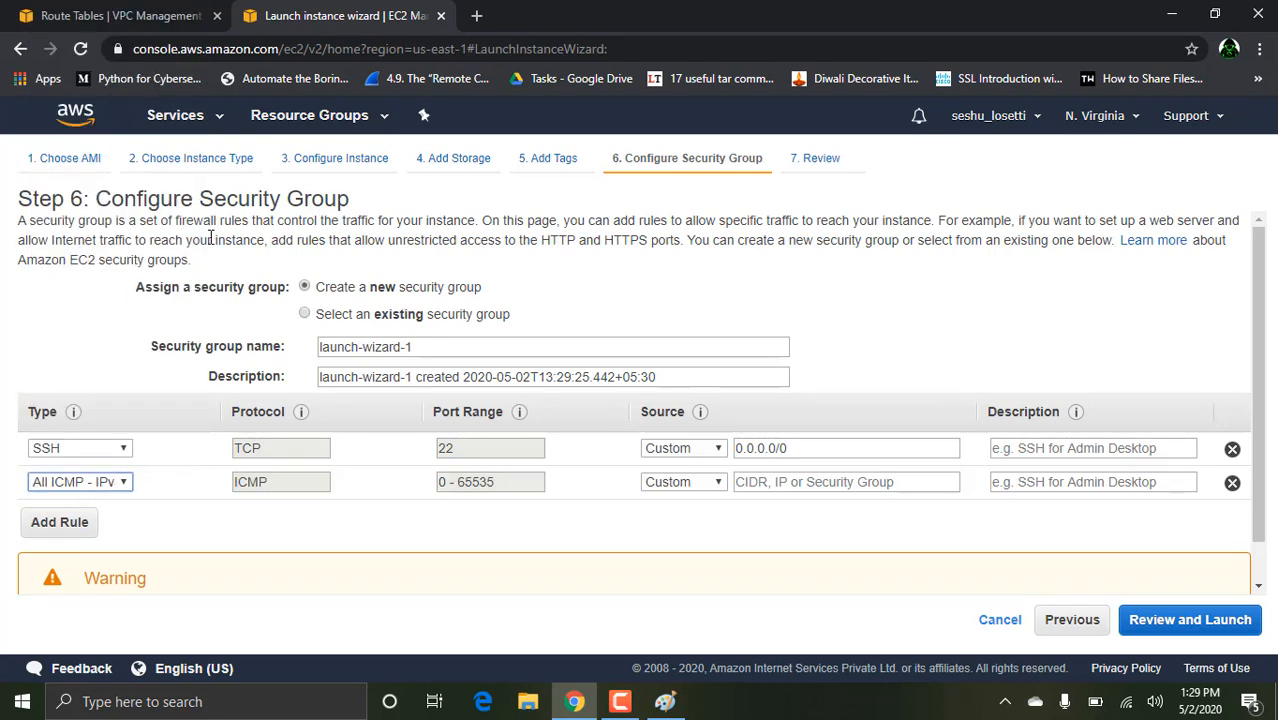
click(844, 487)
text(0.)
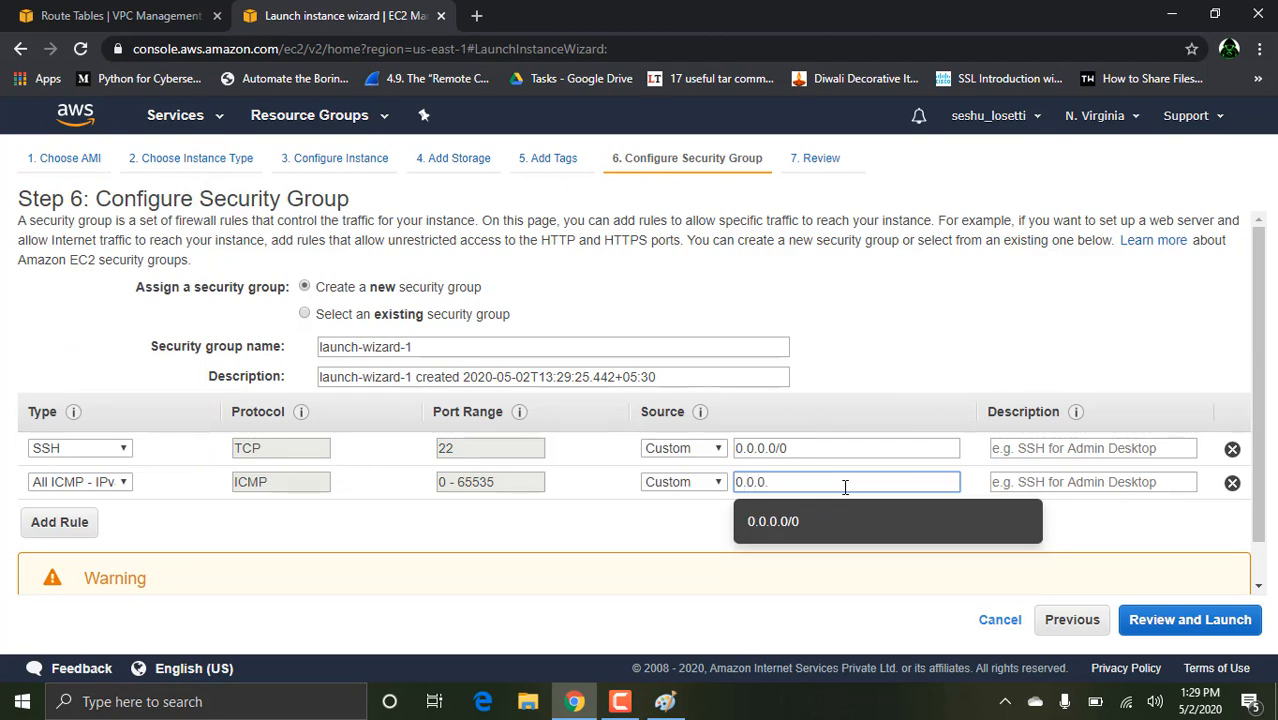
text(0.0.)
click(800, 530)
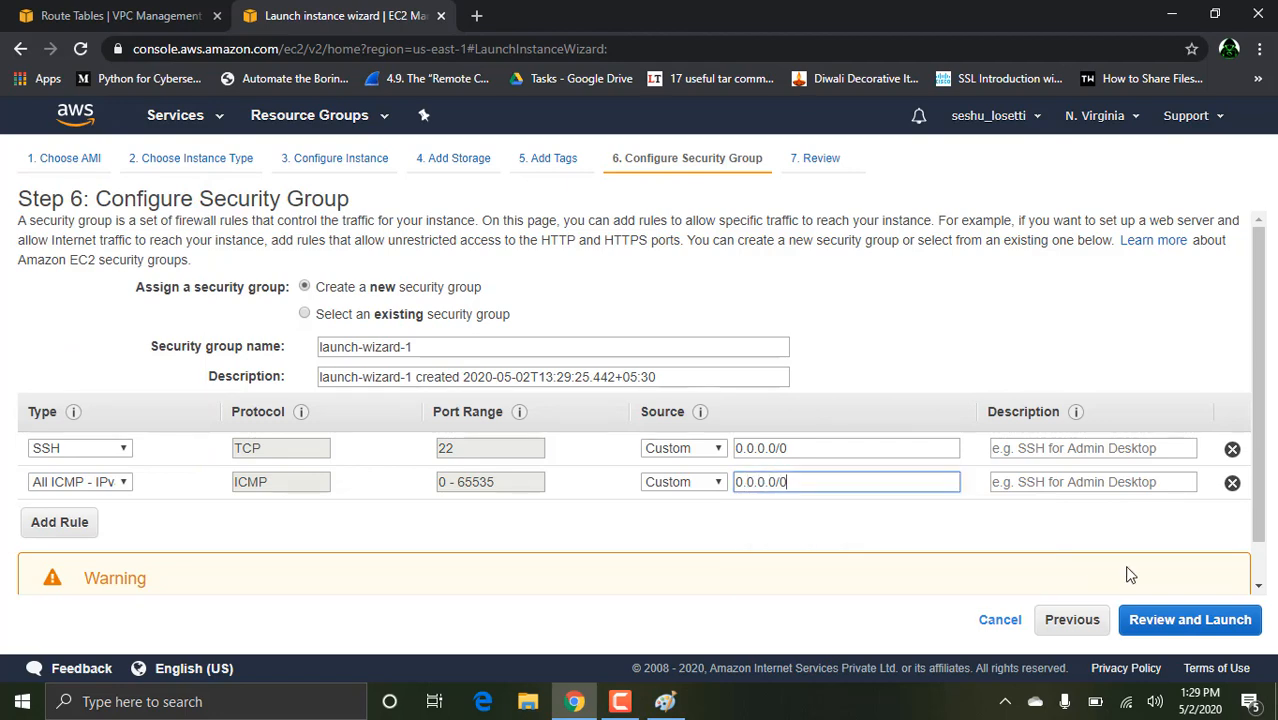
Review the instance settings and launch it with the existing key pair tcs, acknowledging access to the private key file.
click(1212, 622)
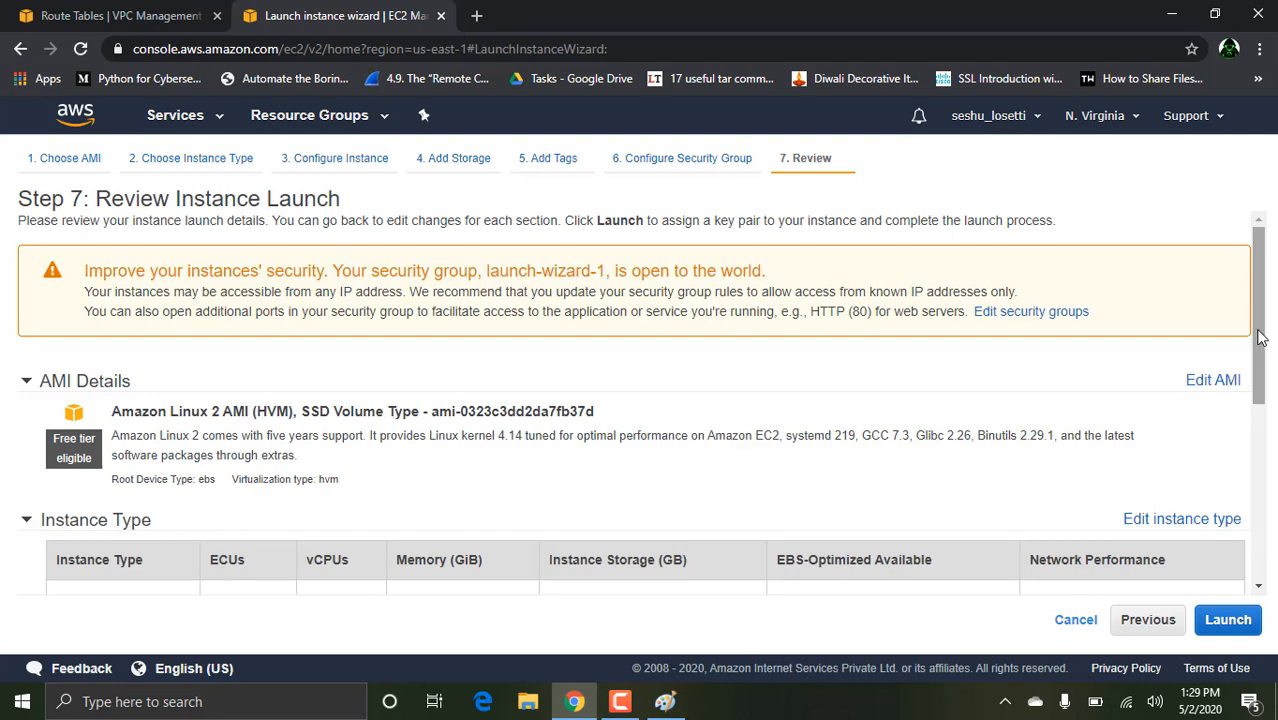
drag(1259, 338, 1259, 505)
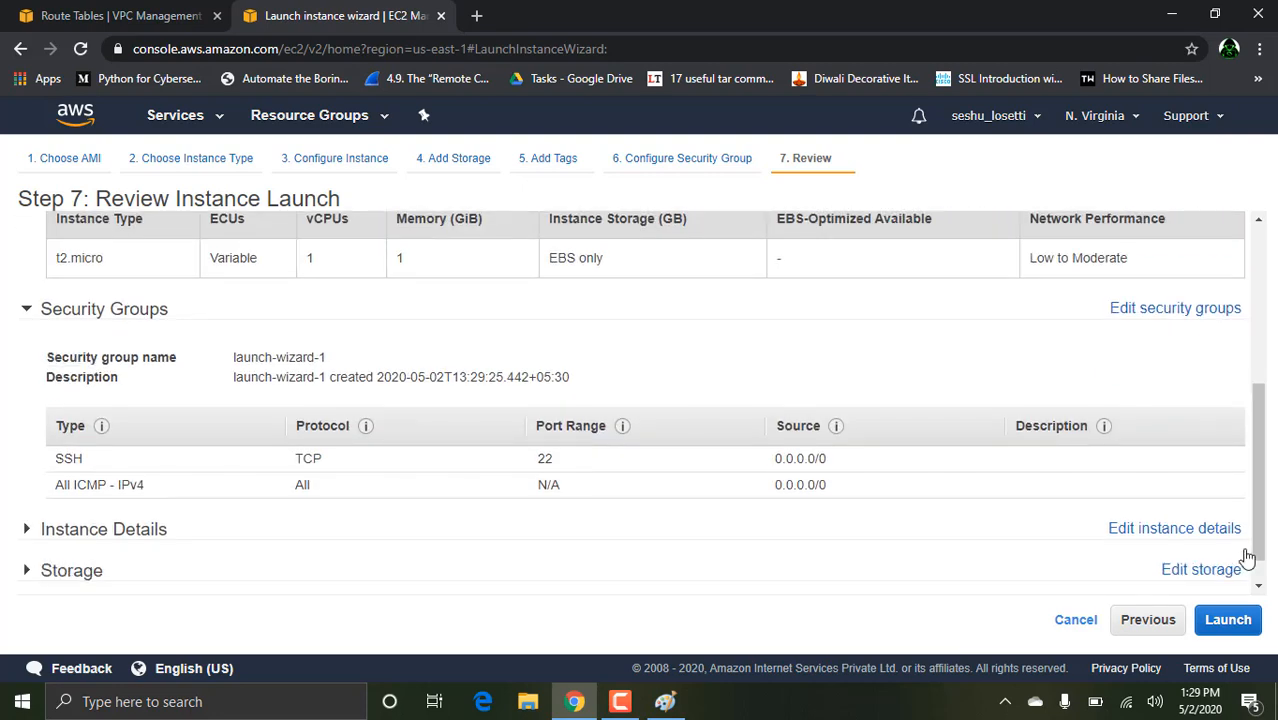
click(1257, 619)
click(391, 456)
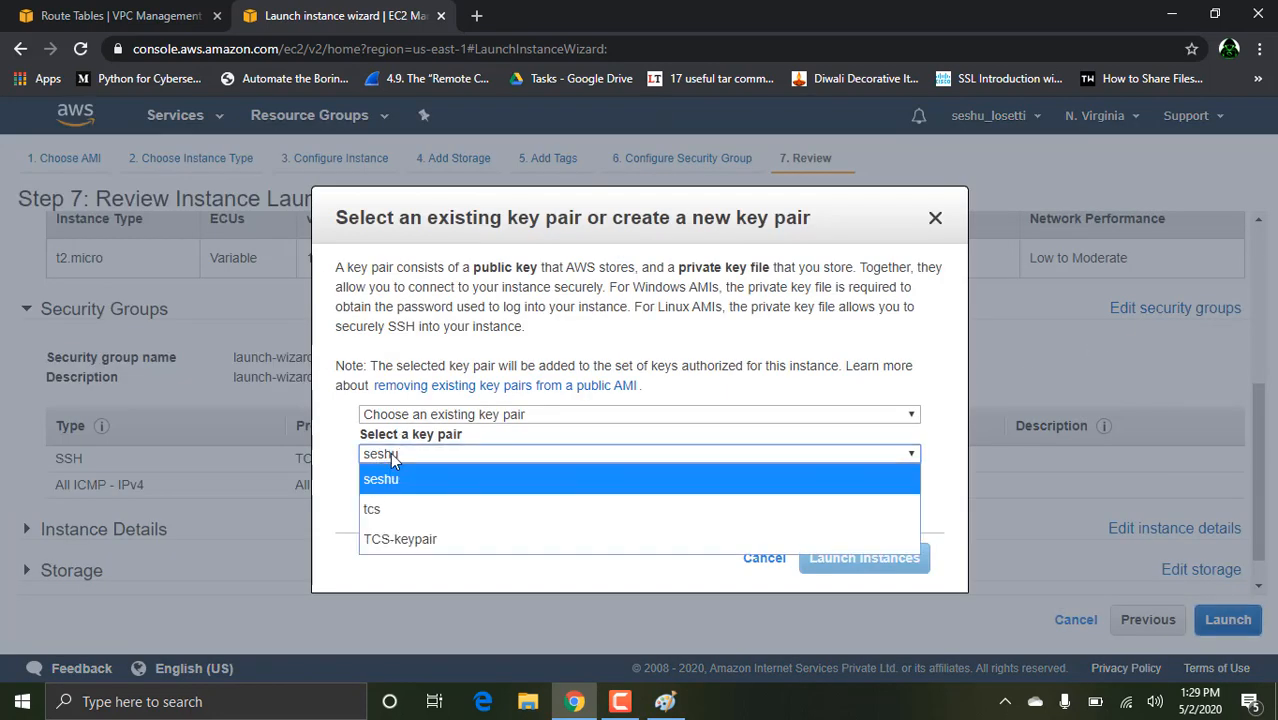
click(398, 510)
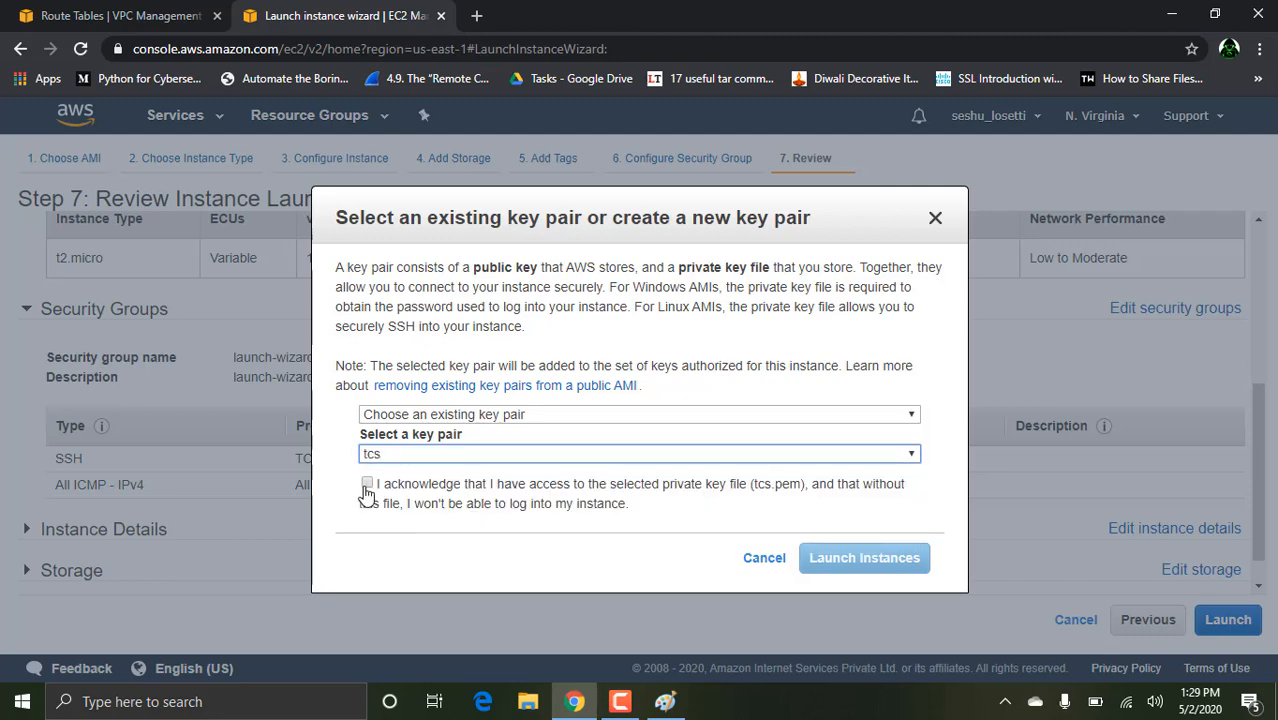
click(366, 485)
click(878, 566)
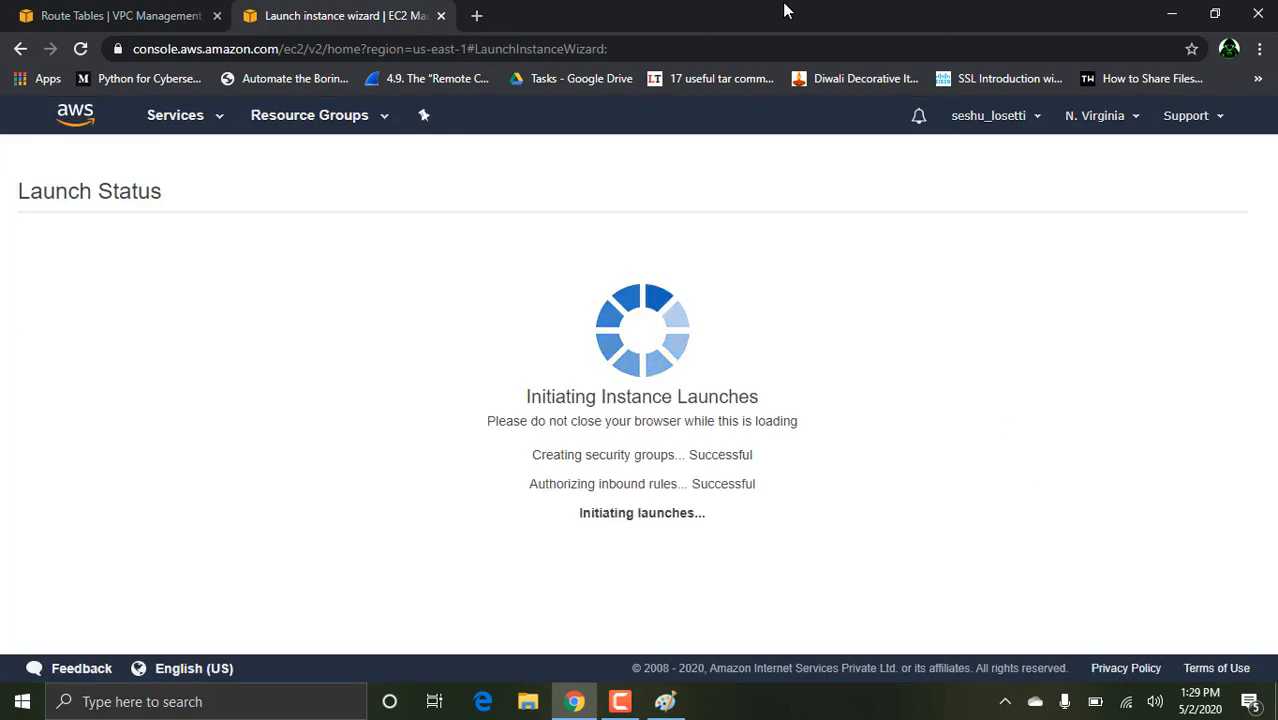
Open the EC2 console for the US East (Ohio) region in a new browser tab and switch to it.
click(1110, 126)
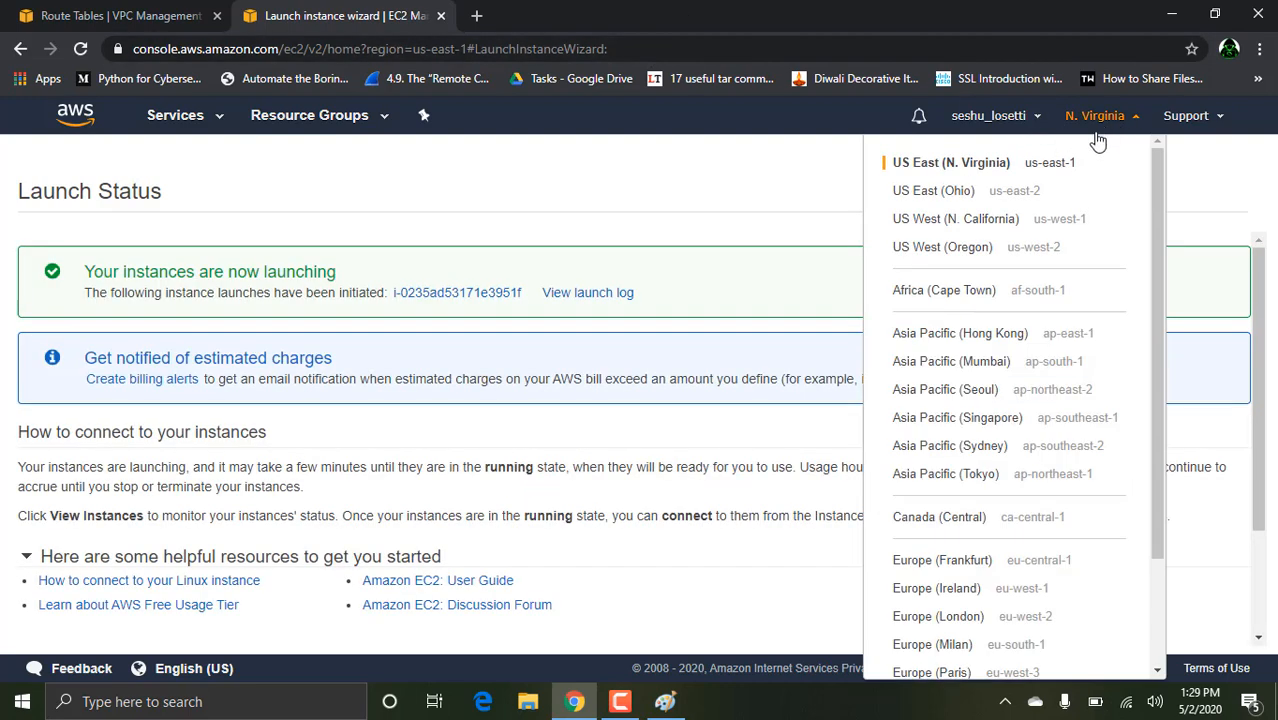
right_click(944, 200)
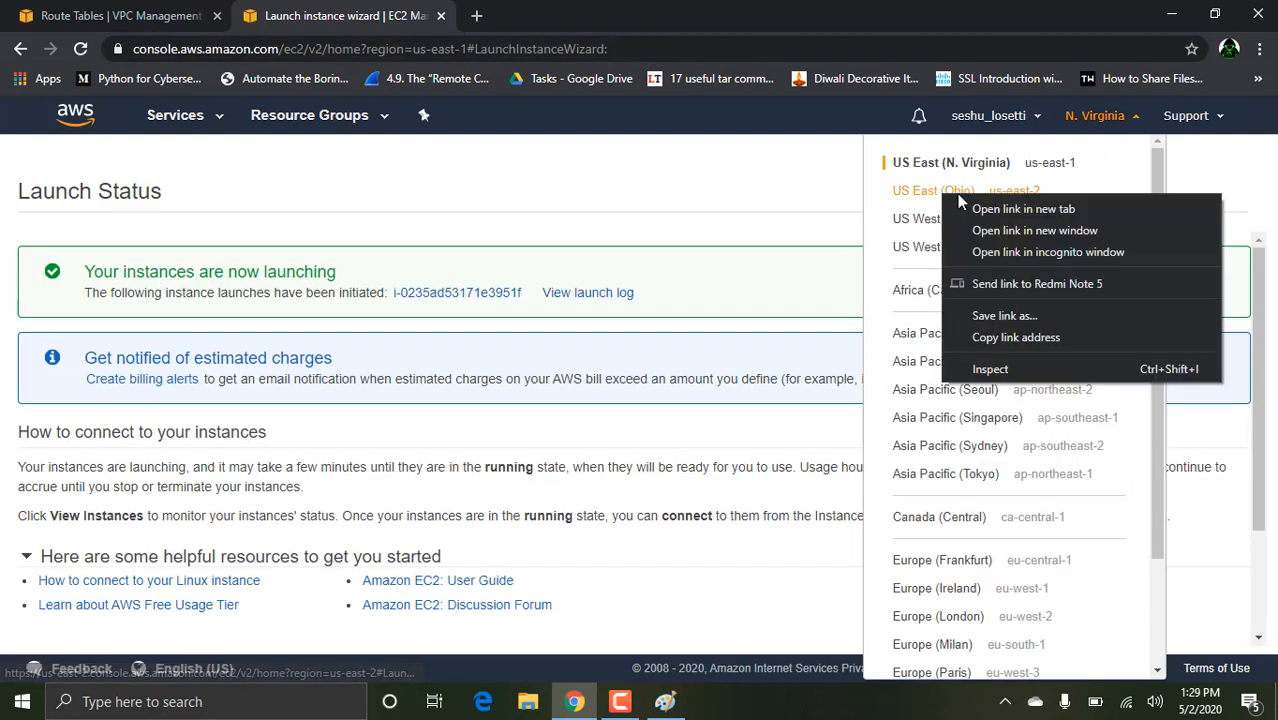
click(991, 207)
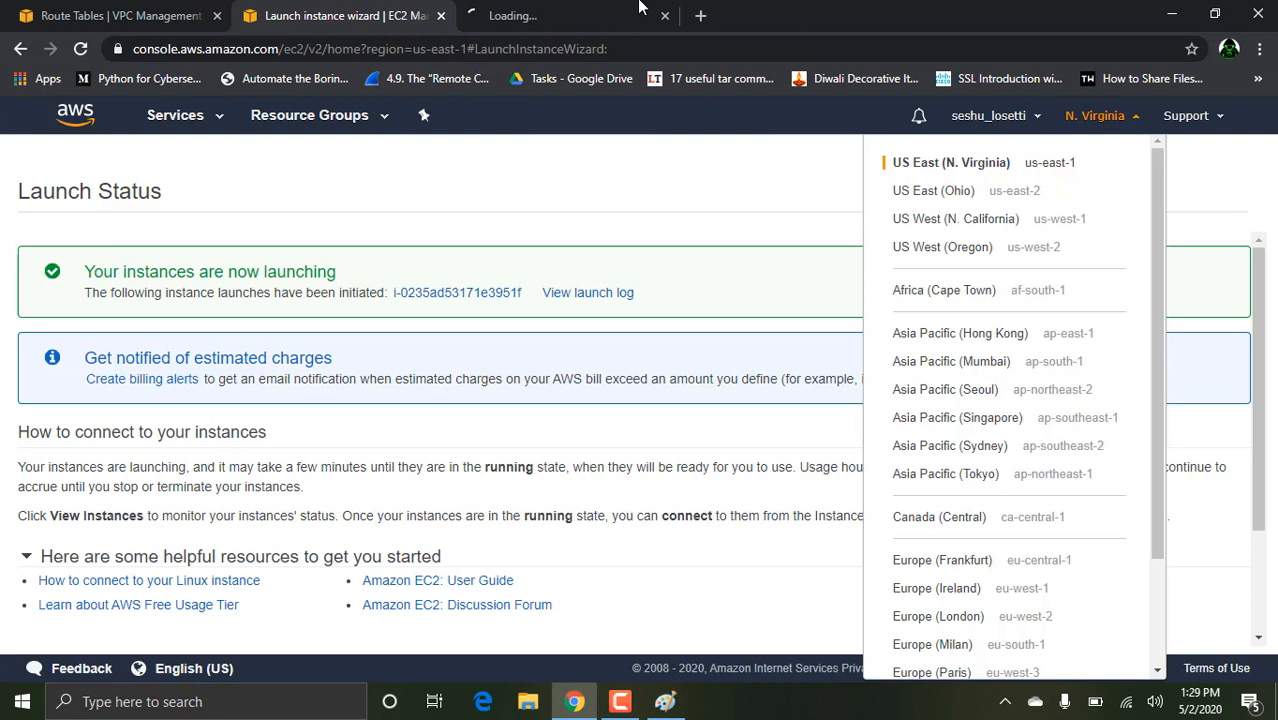
click(556, 15)
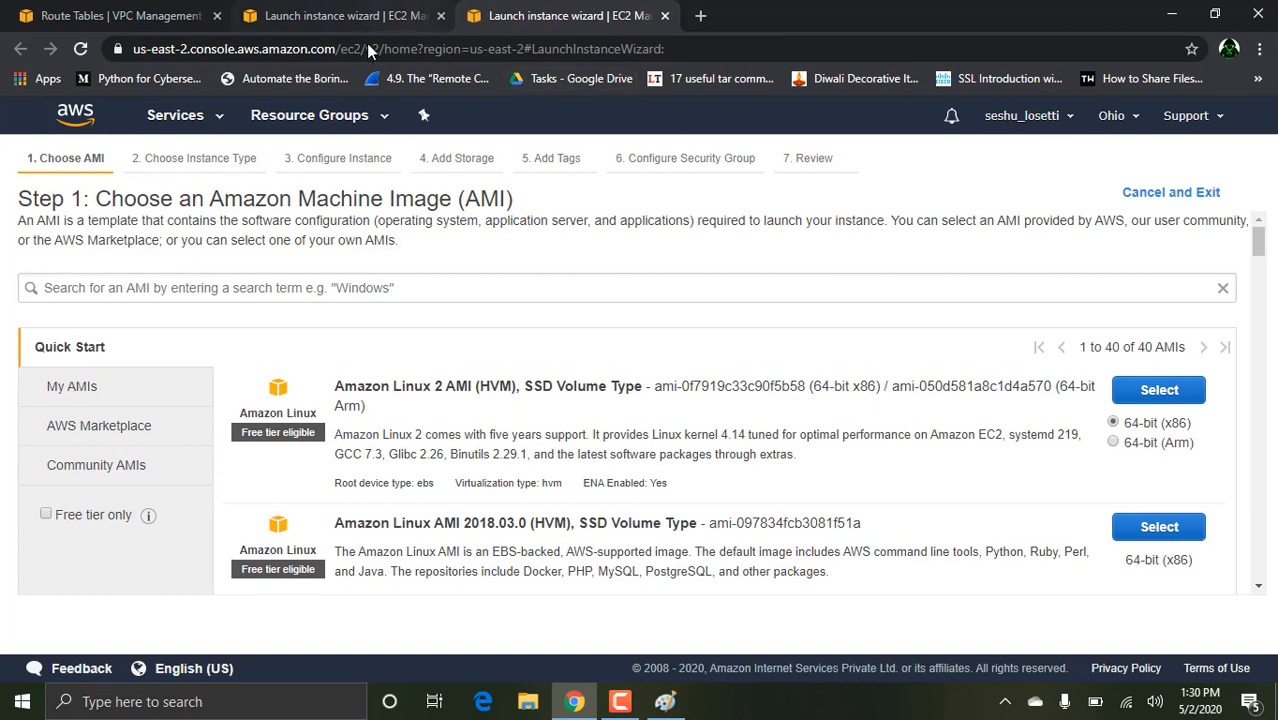
Open the VPC console for the Ohio region in another browser tab.
click(177, 115)
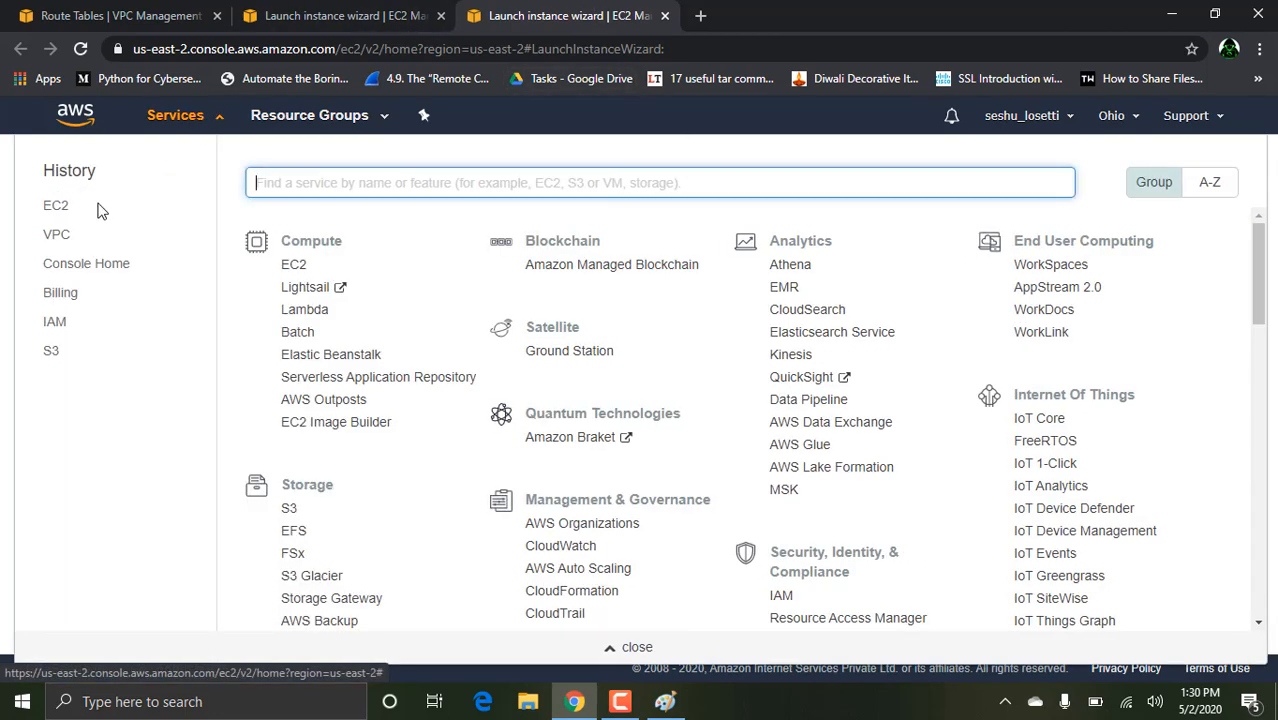
right_click(56, 247)
click(100, 256)
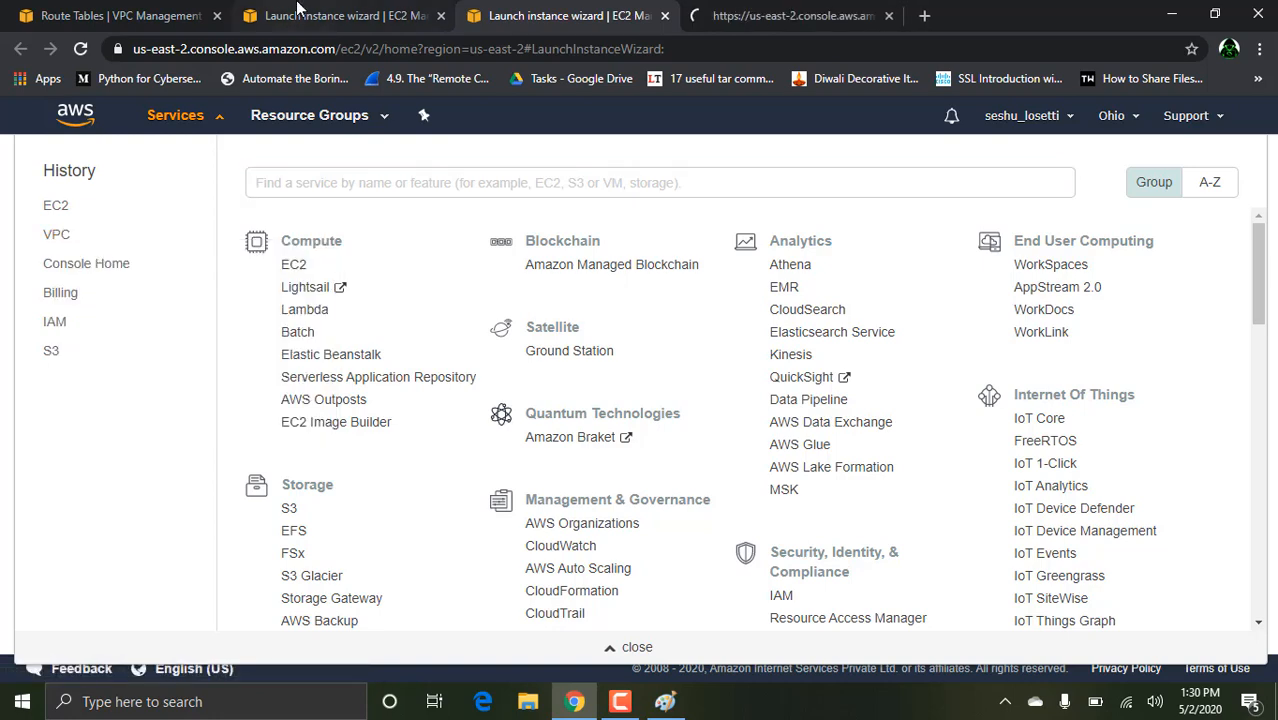
Open the running instances list for the N. Virginia region and copy the instance's IPv4 public IP.
click(297, 12)
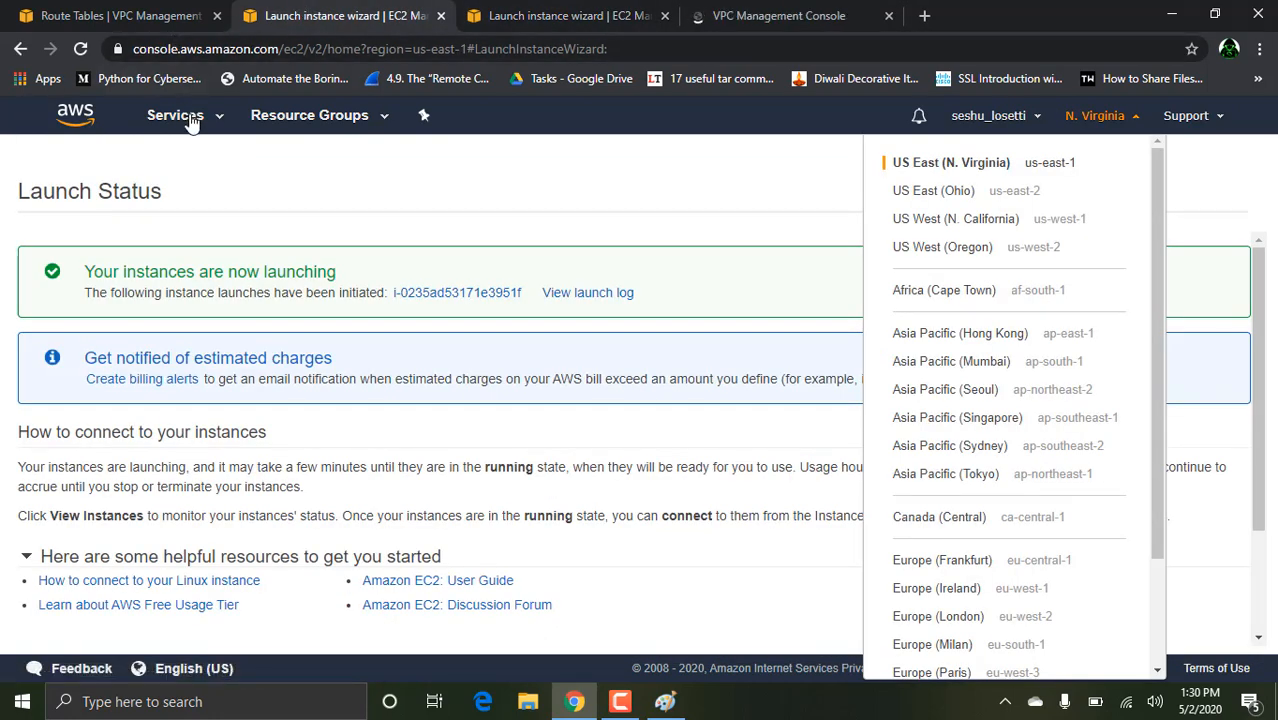
click(189, 118)
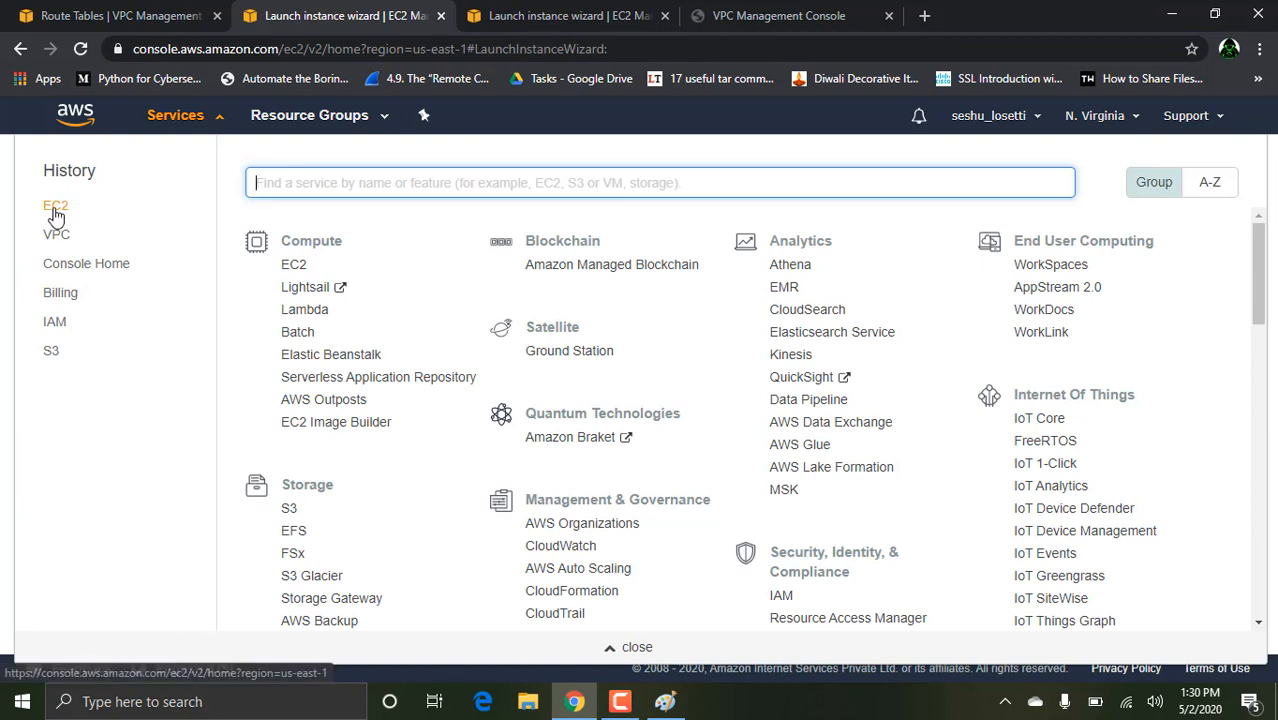
click(55, 208)
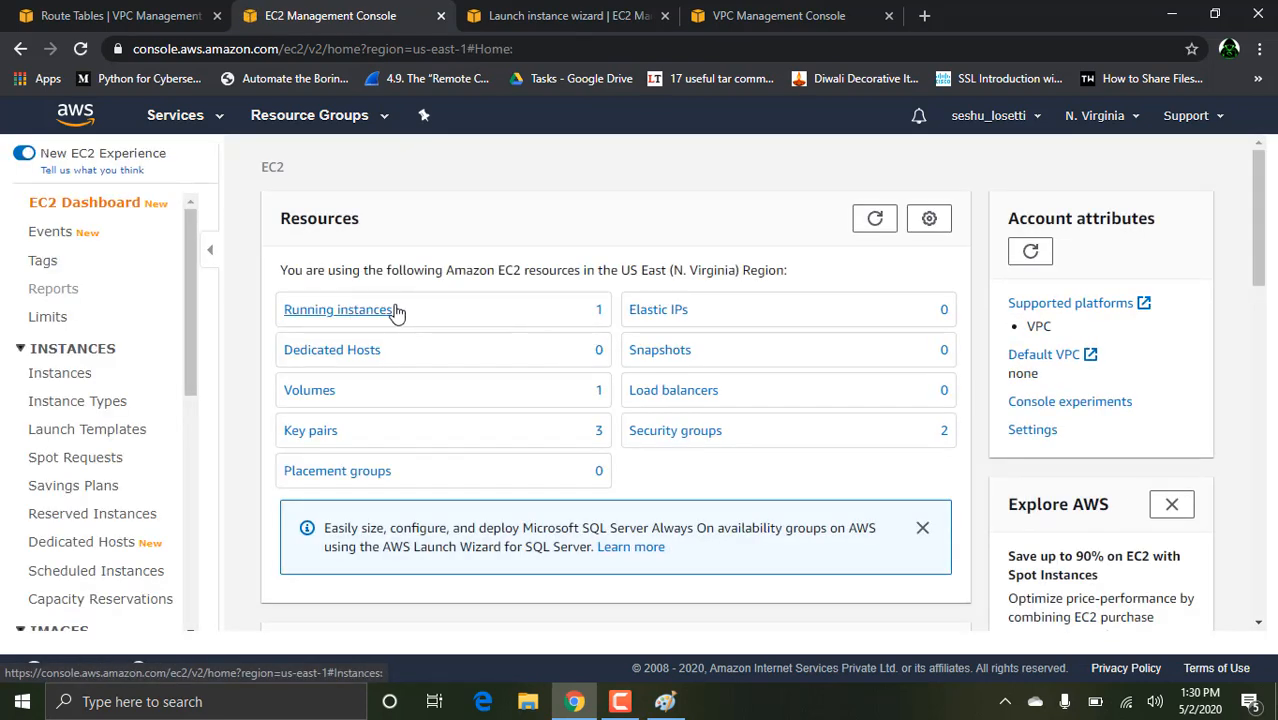
click(396, 311)
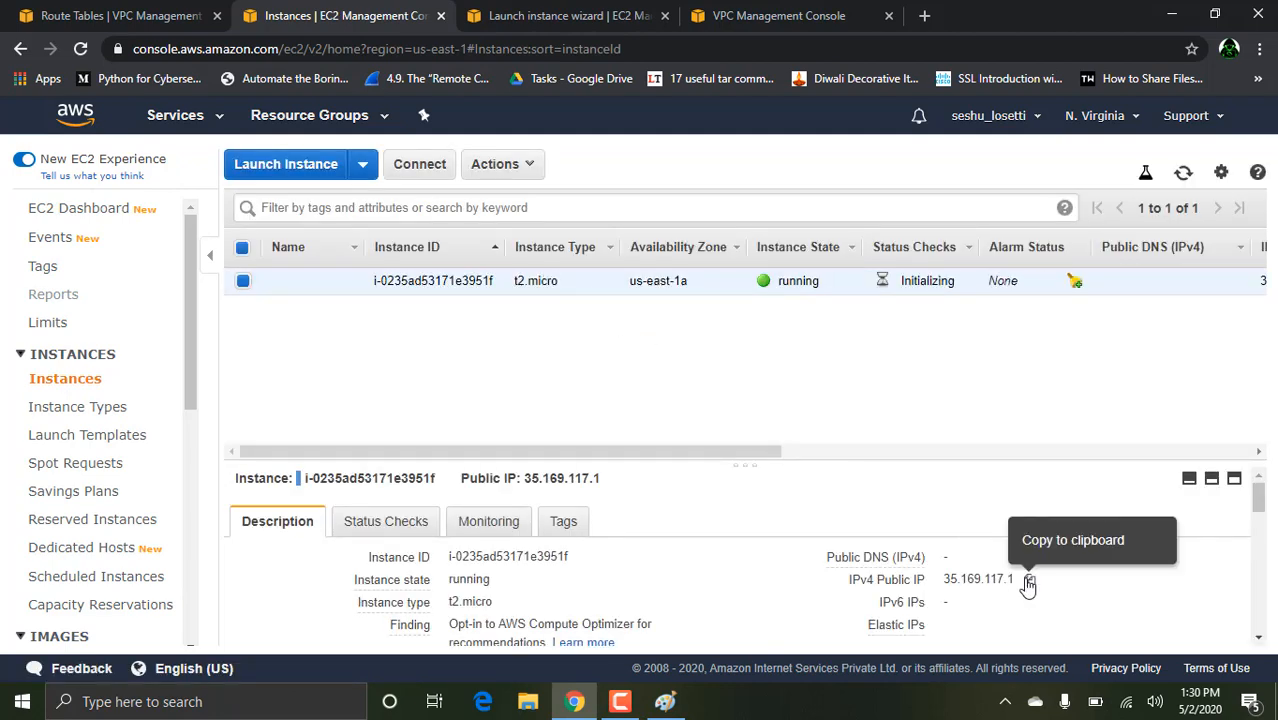
click(1028, 582)
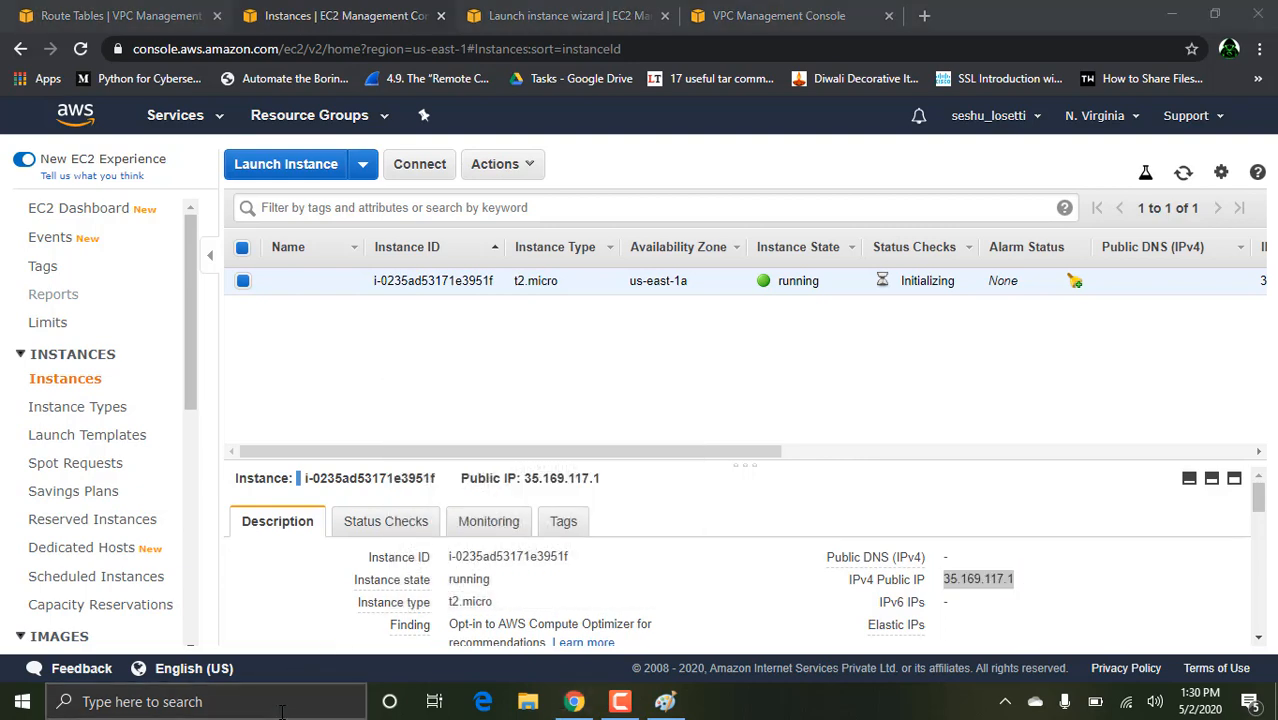
Open PuTTY with 35.169.117.1 as the SSH host and load tcs.ppk from the Desktop as the authentication private key.
click(282, 712)
text(putty)
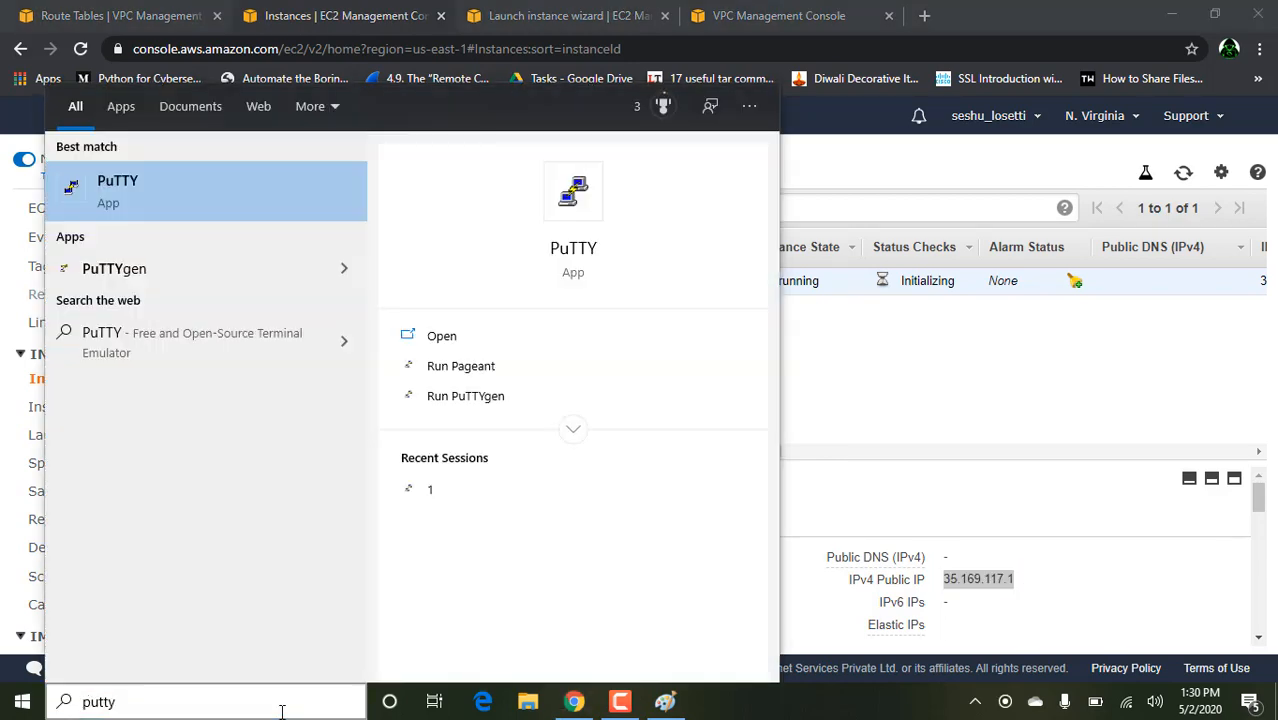
key(Return)
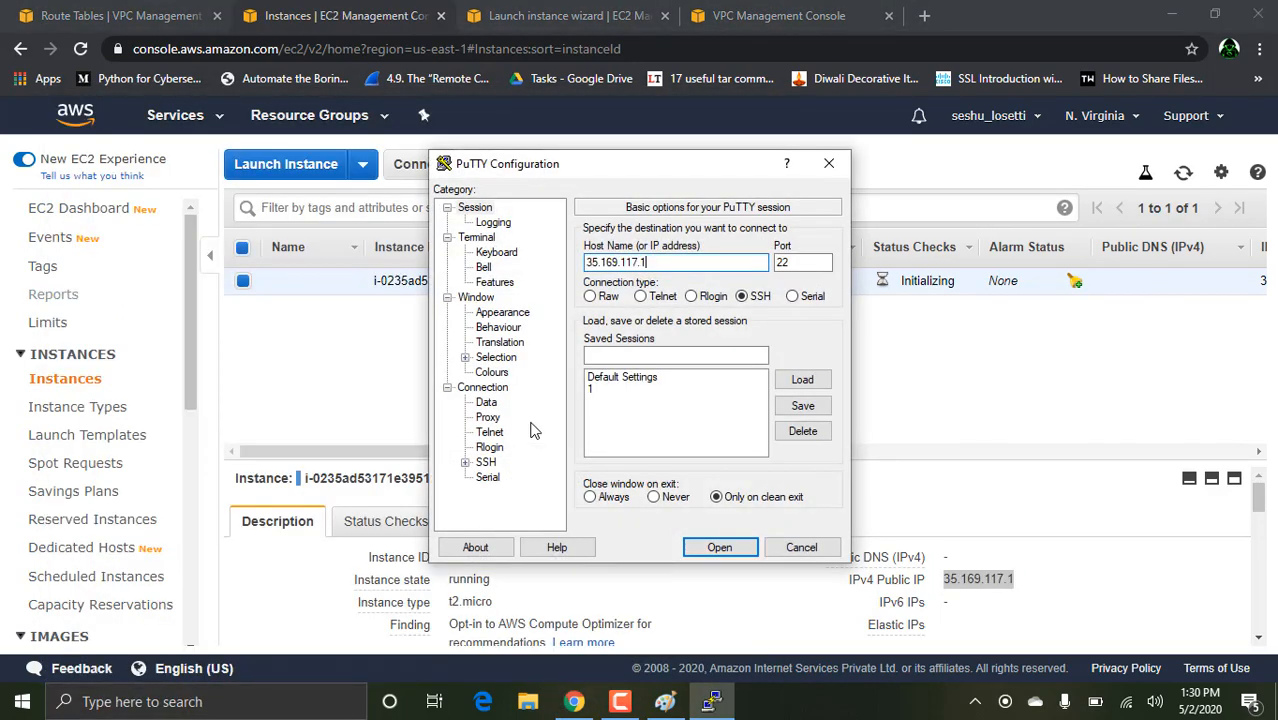
click(466, 463)
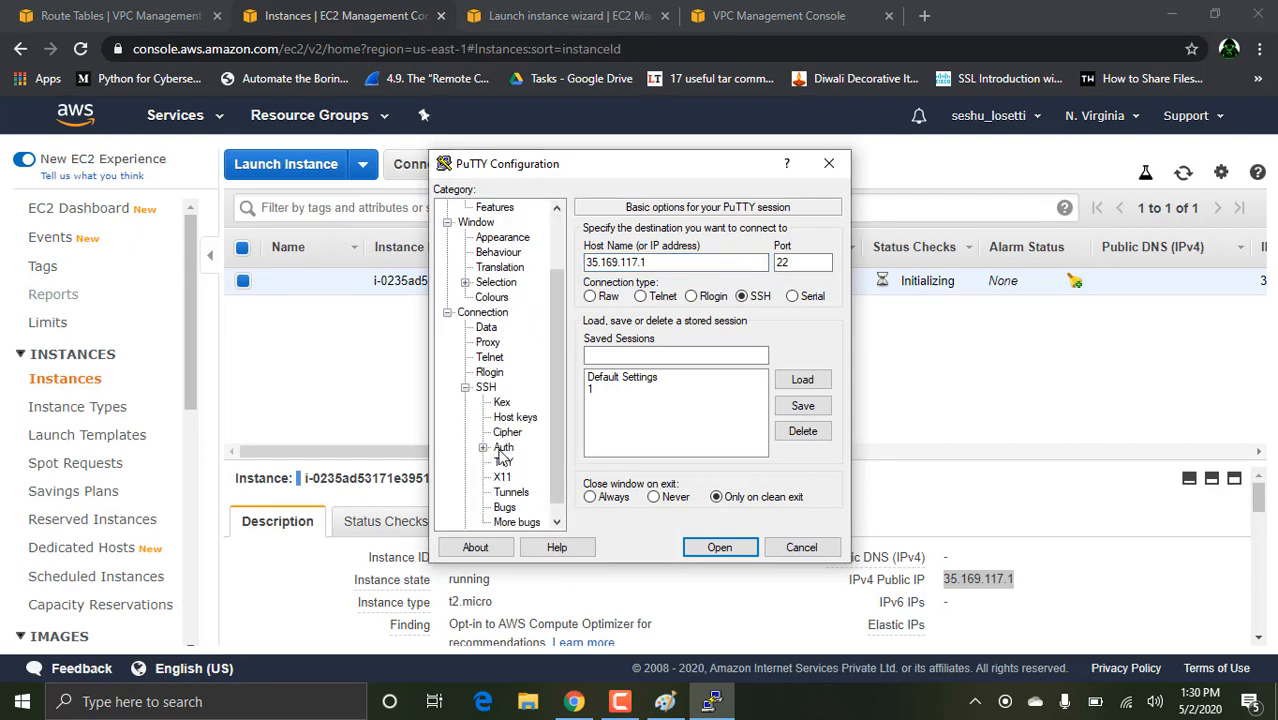
click(503, 450)
click(789, 424)
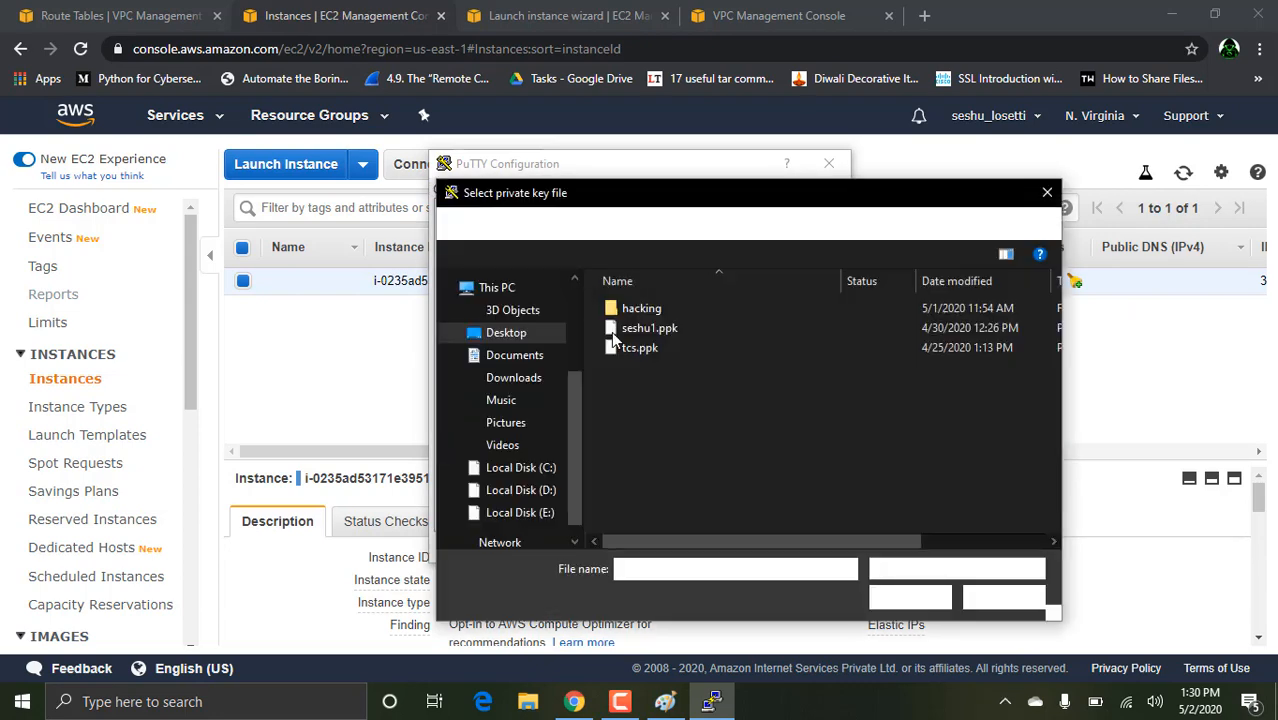
click(637, 350)
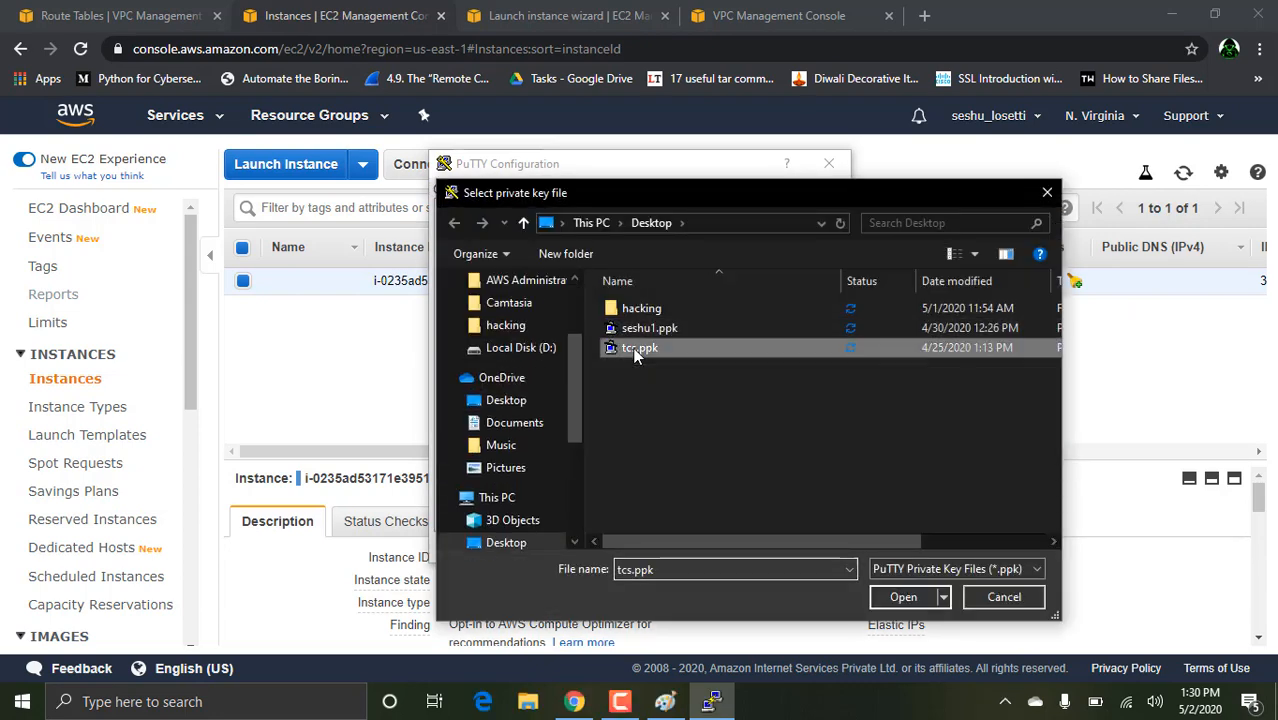
click(903, 597)
Open the SSH session, trust the server's host key, log in as ec2-user and minimize the terminal.
click(745, 551)
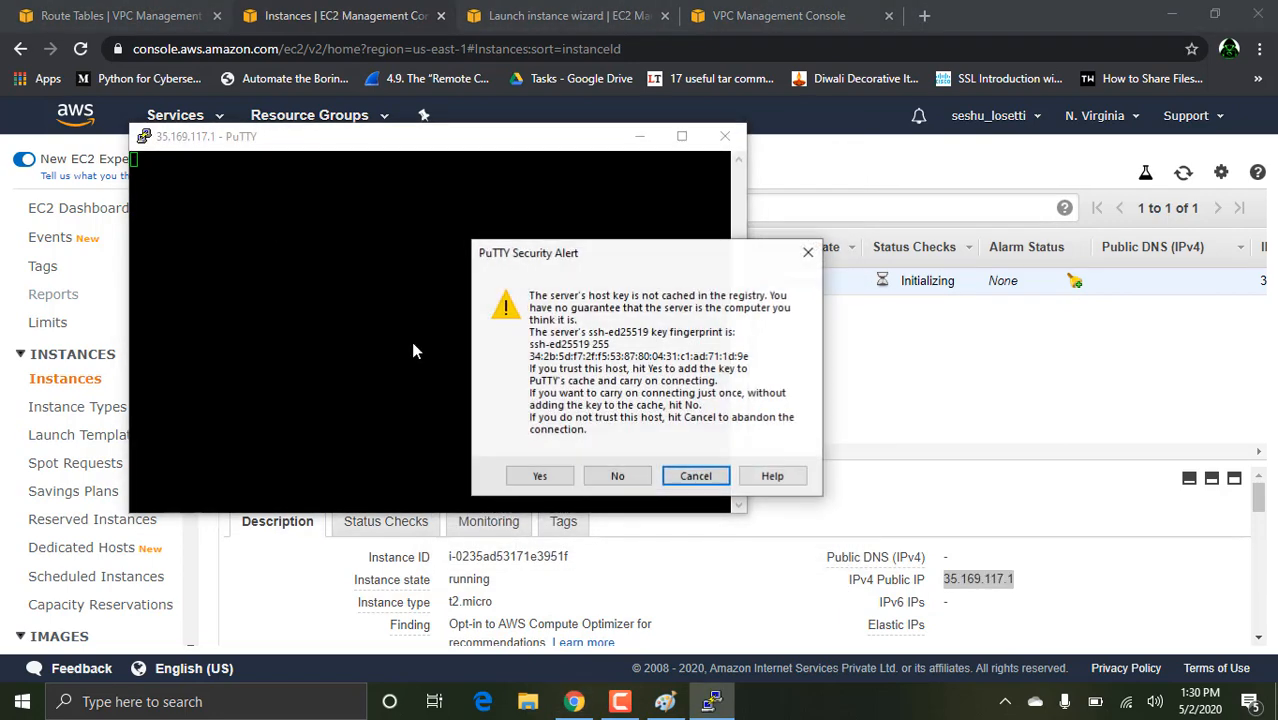
click(548, 478)
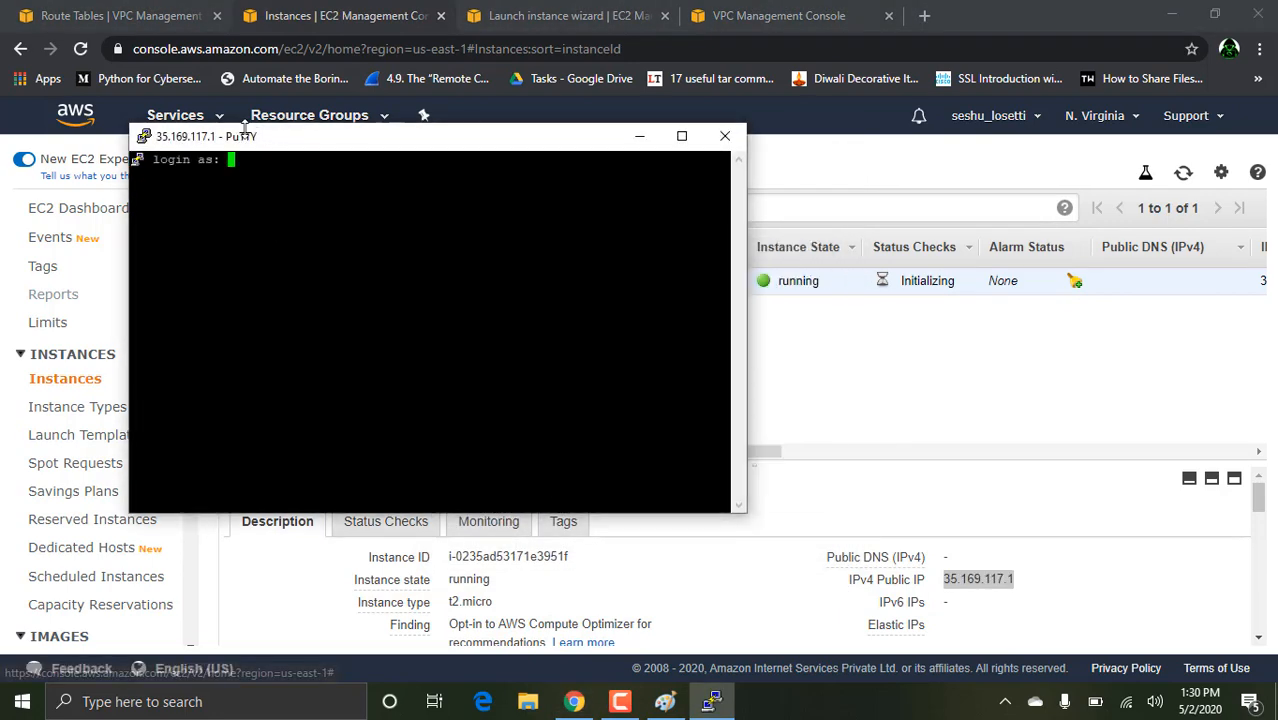
text(ec2-user)
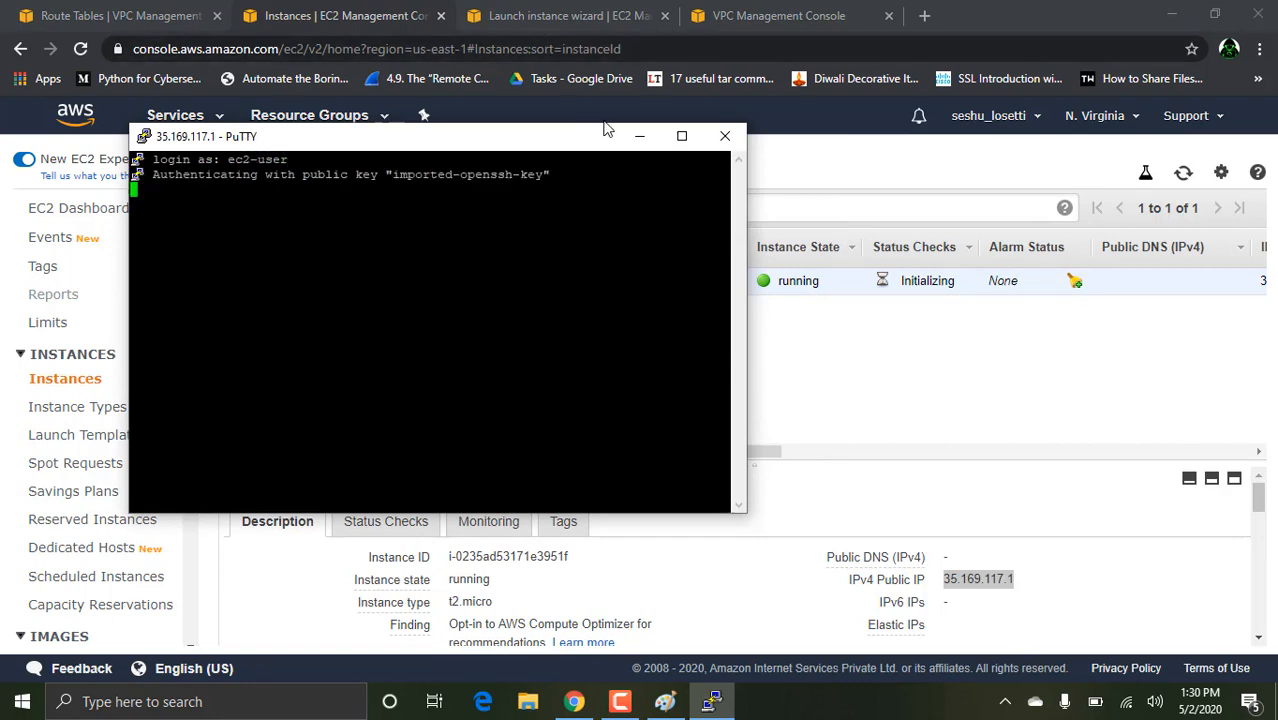
click(639, 136)
Create a VPC named Bluevpc with IPv4 CIDR block 20.0.0.0/16 in the Ohio region.
click(621, 11)
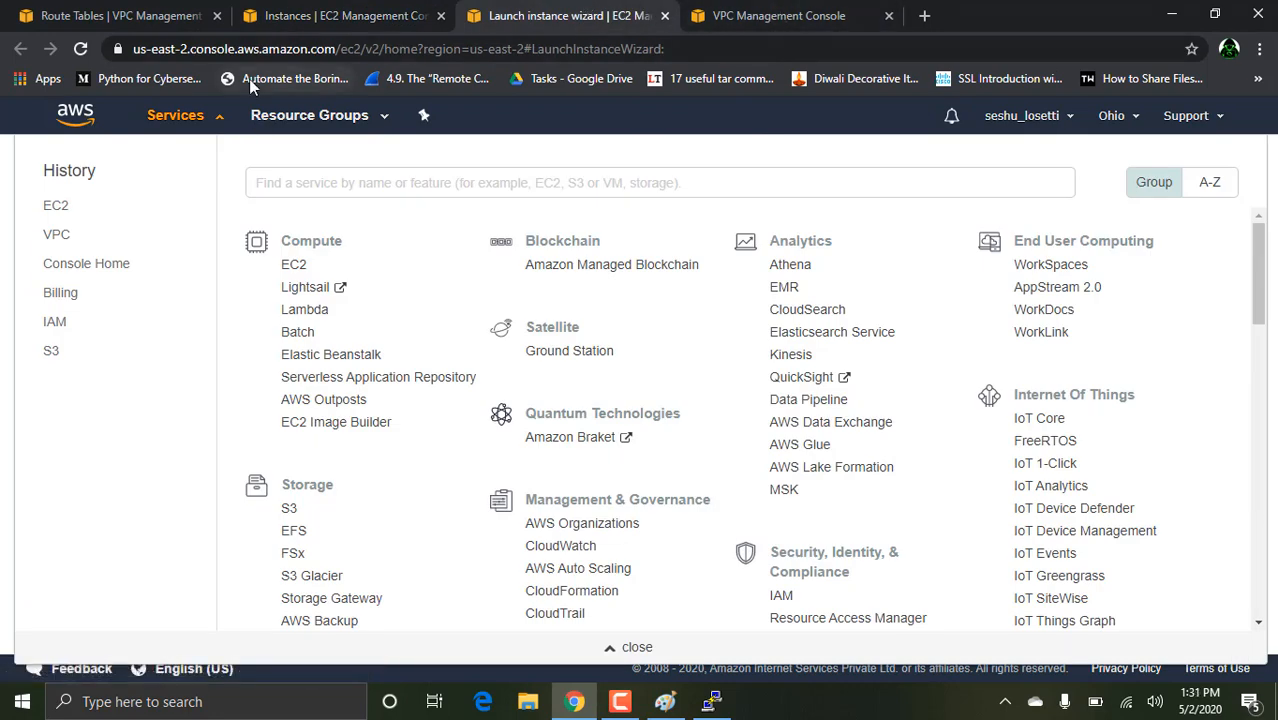
click(175, 115)
click(770, 15)
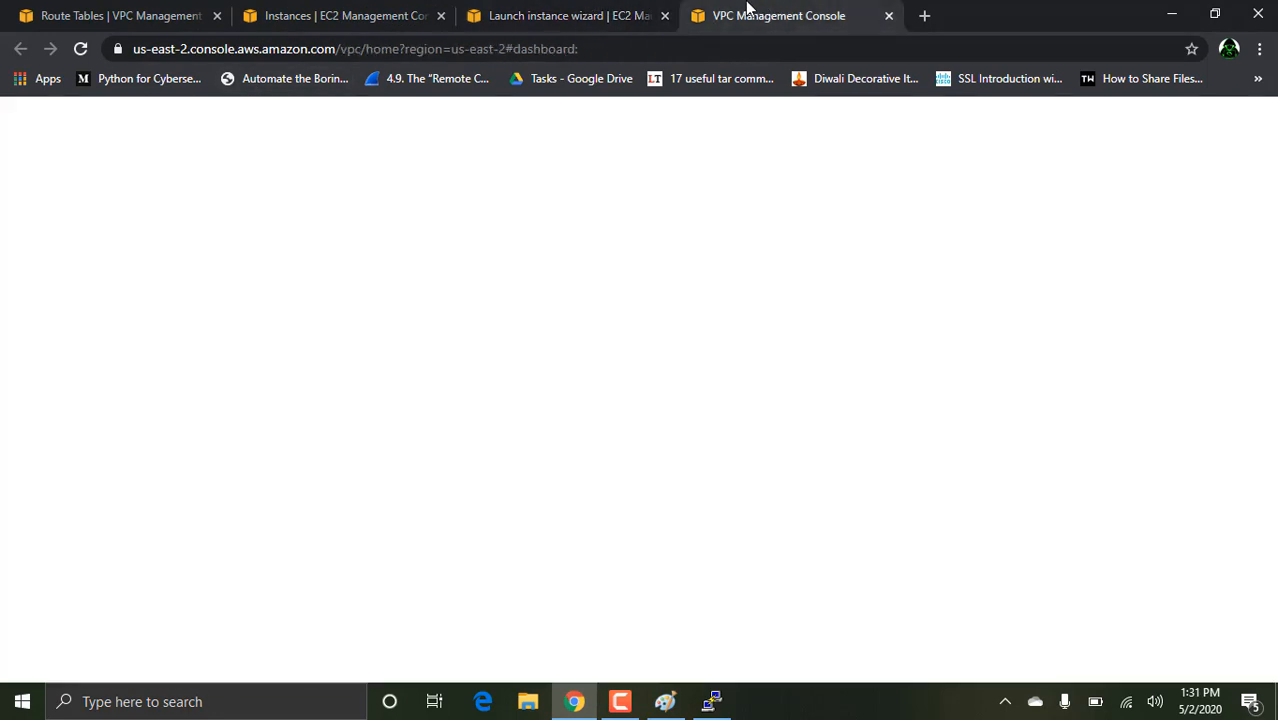
click(78, 277)
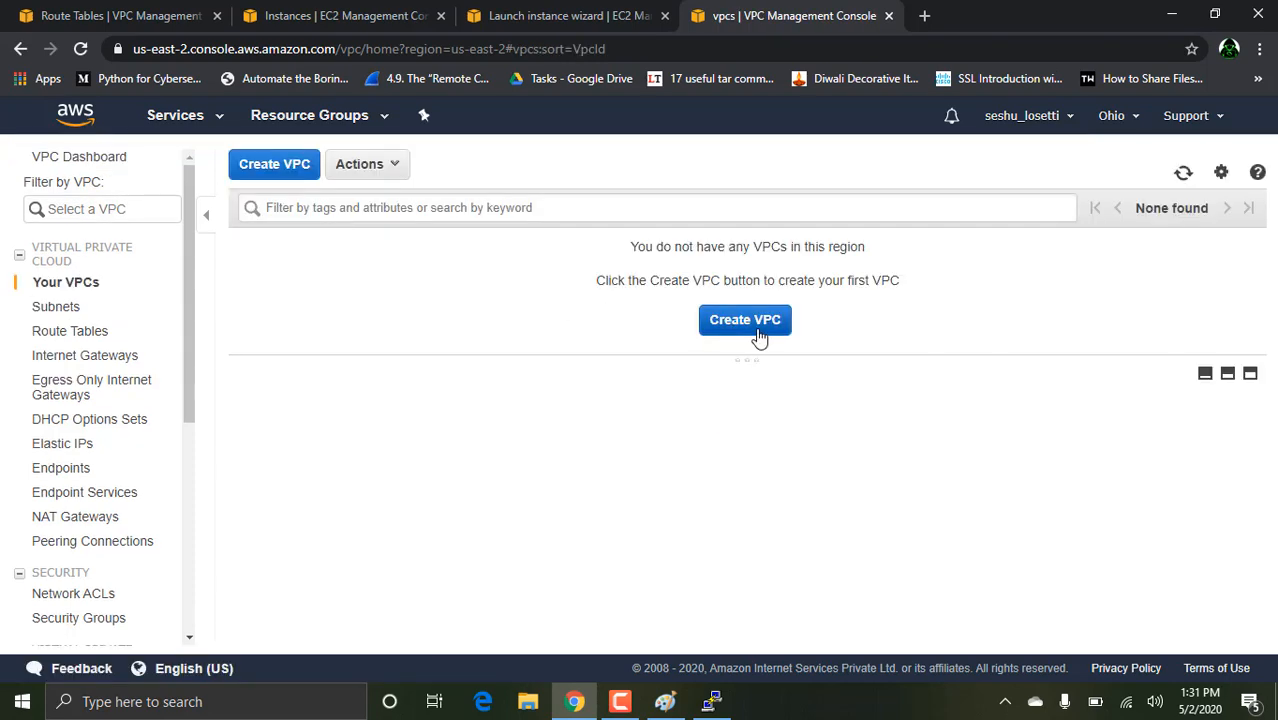
click(756, 327)
click(311, 314)
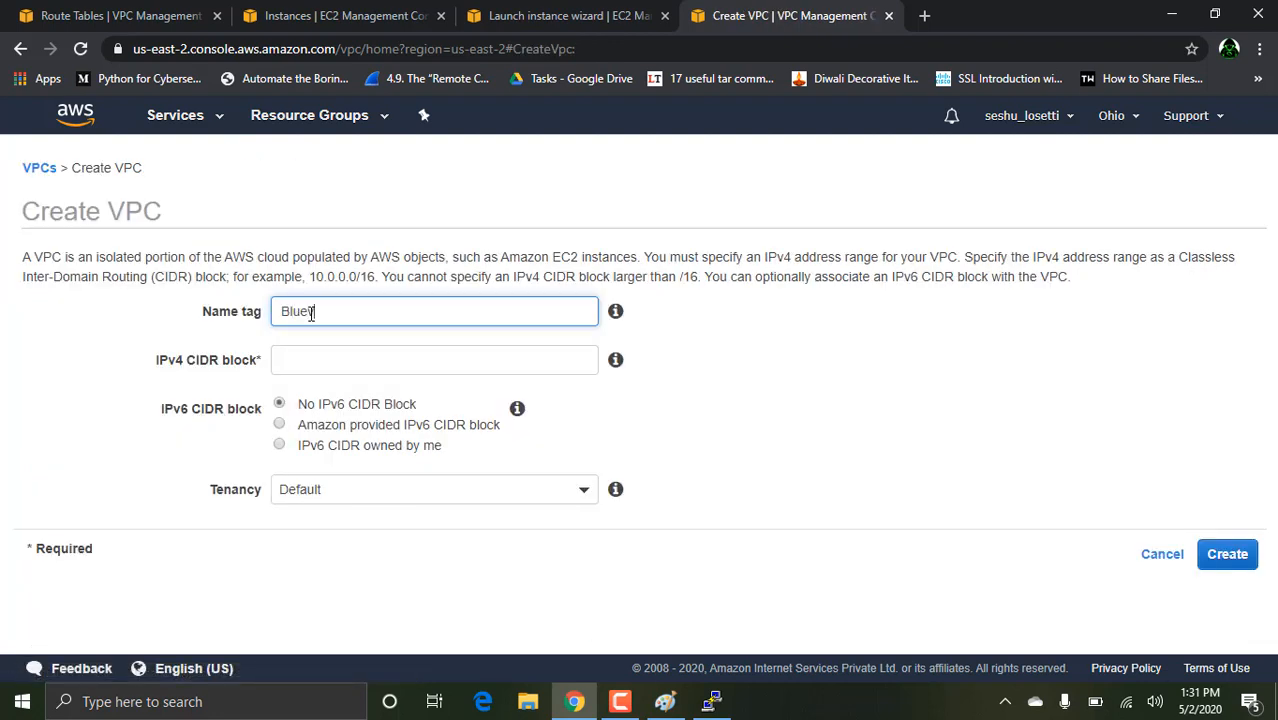
click(378, 362)
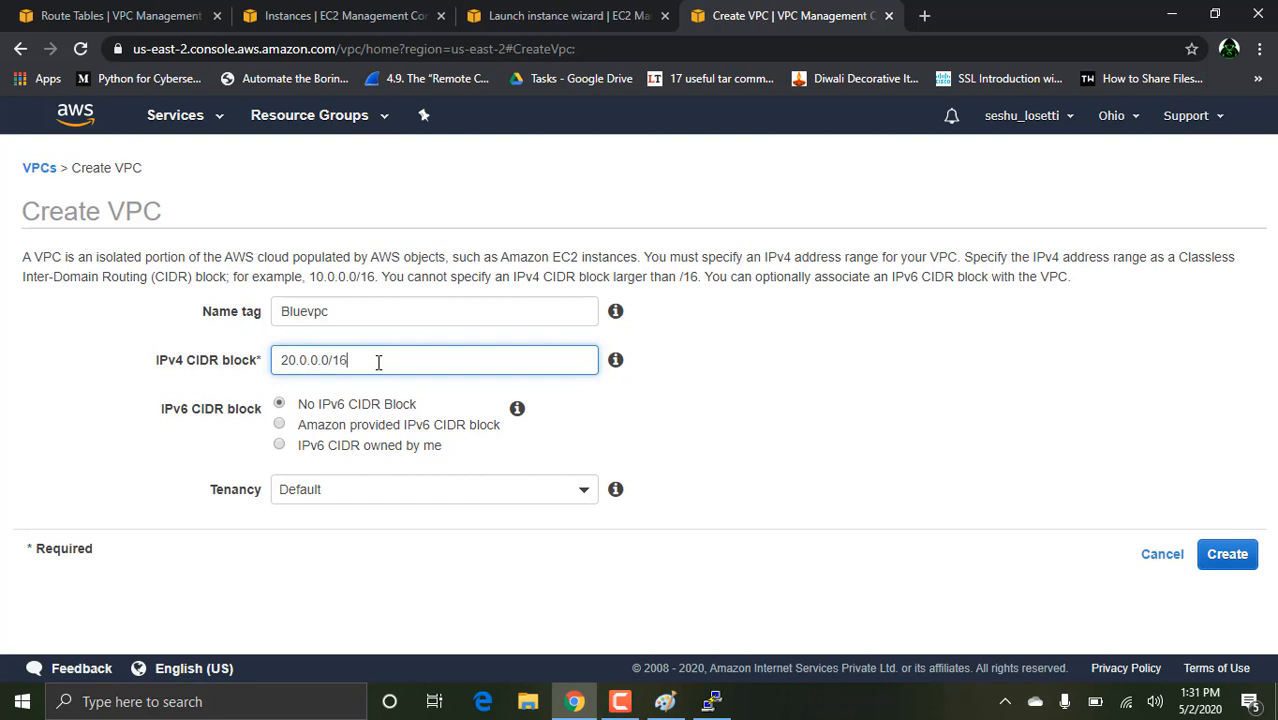
click(1224, 555)
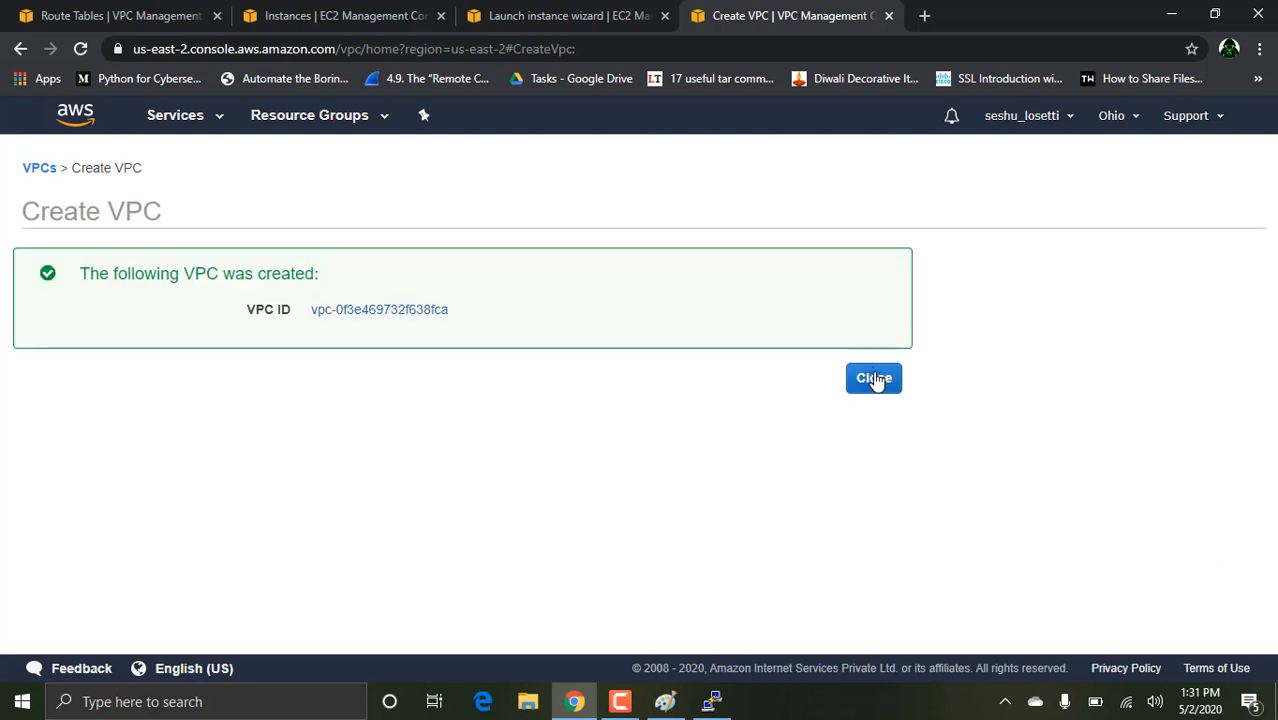
click(874, 379)
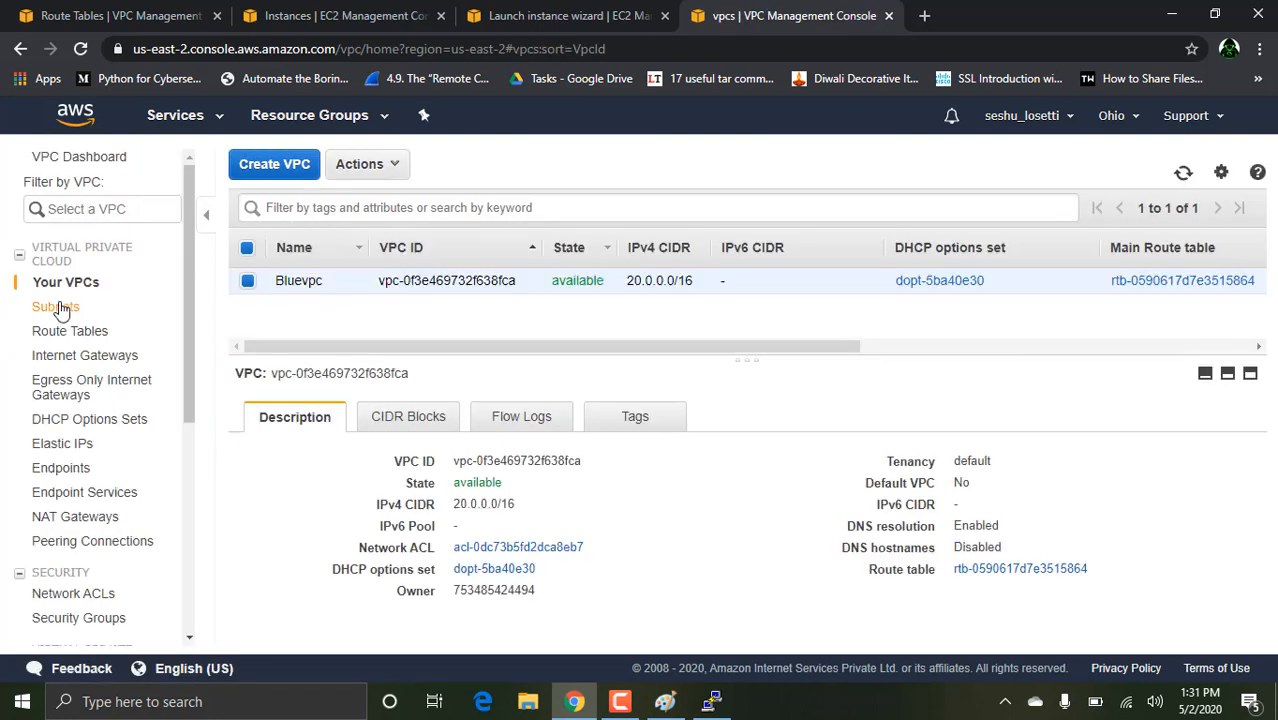
Create a subnet named Bluesubnet in Bluevpc, in availability zone us-east-2a, with IPv4 CIDR block 20.0.0.0/24.
click(57, 308)
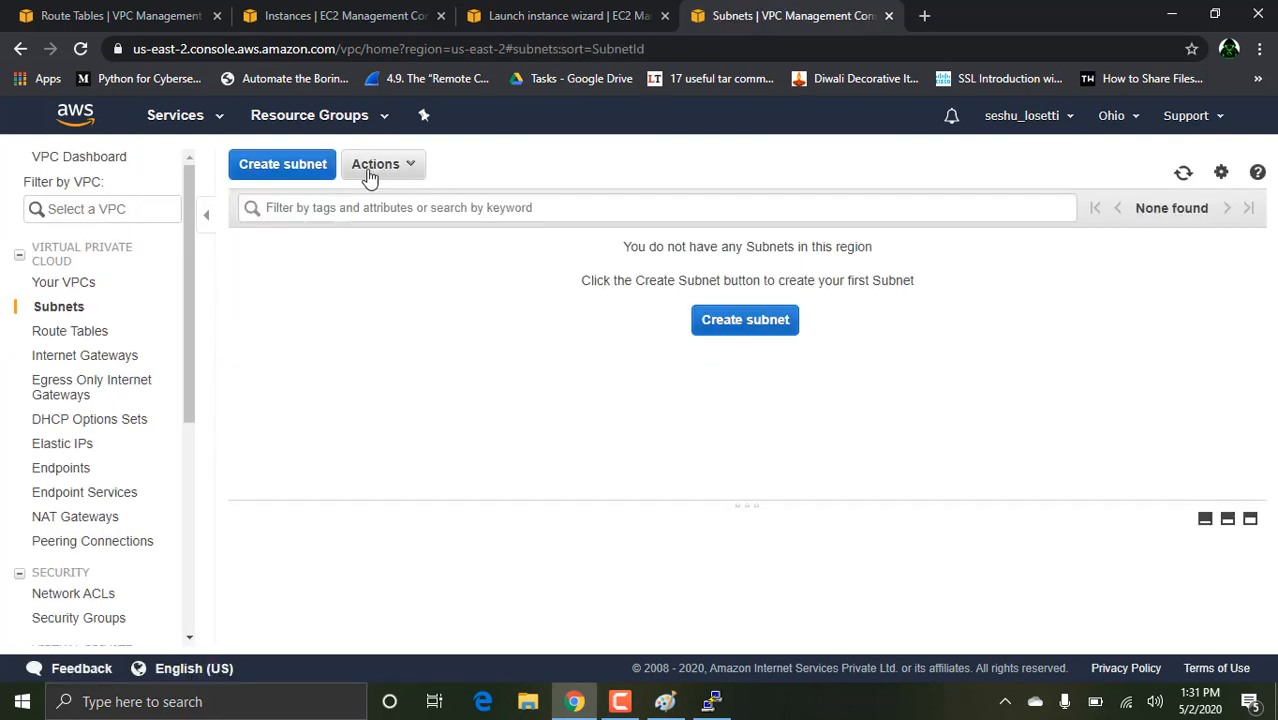
click(250, 172)
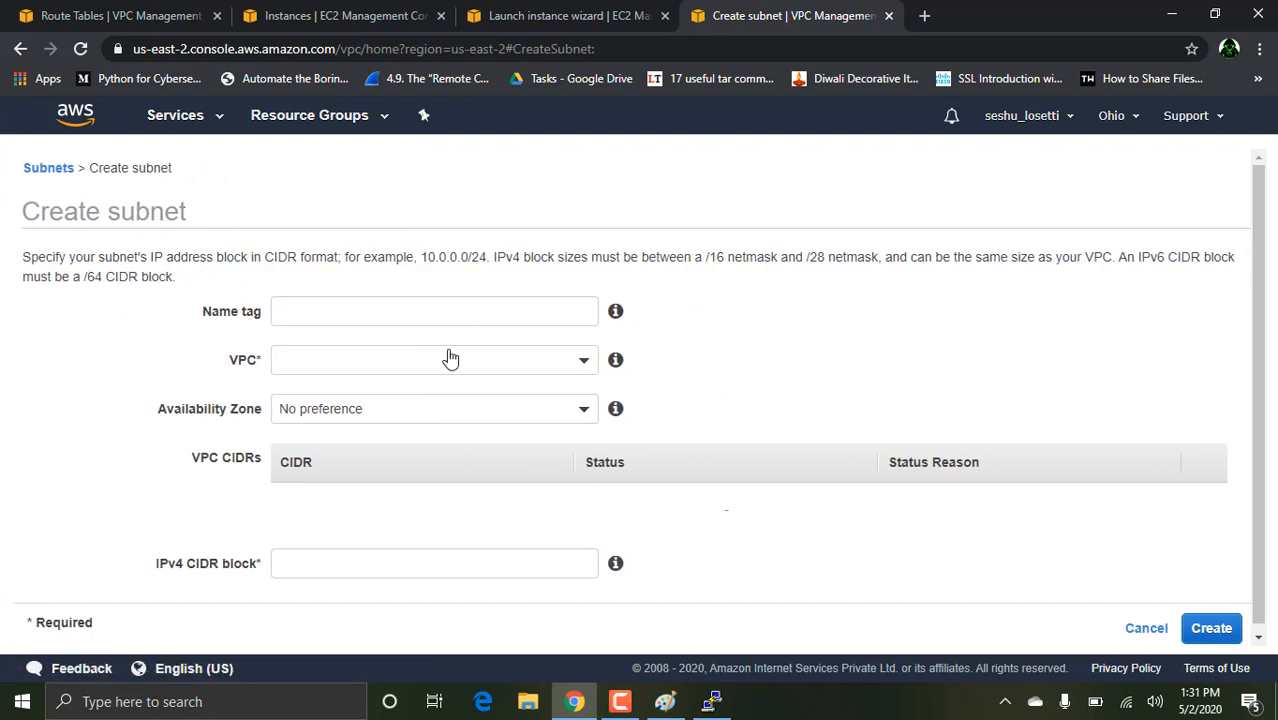
click(385, 313)
text(Bluesubnet)
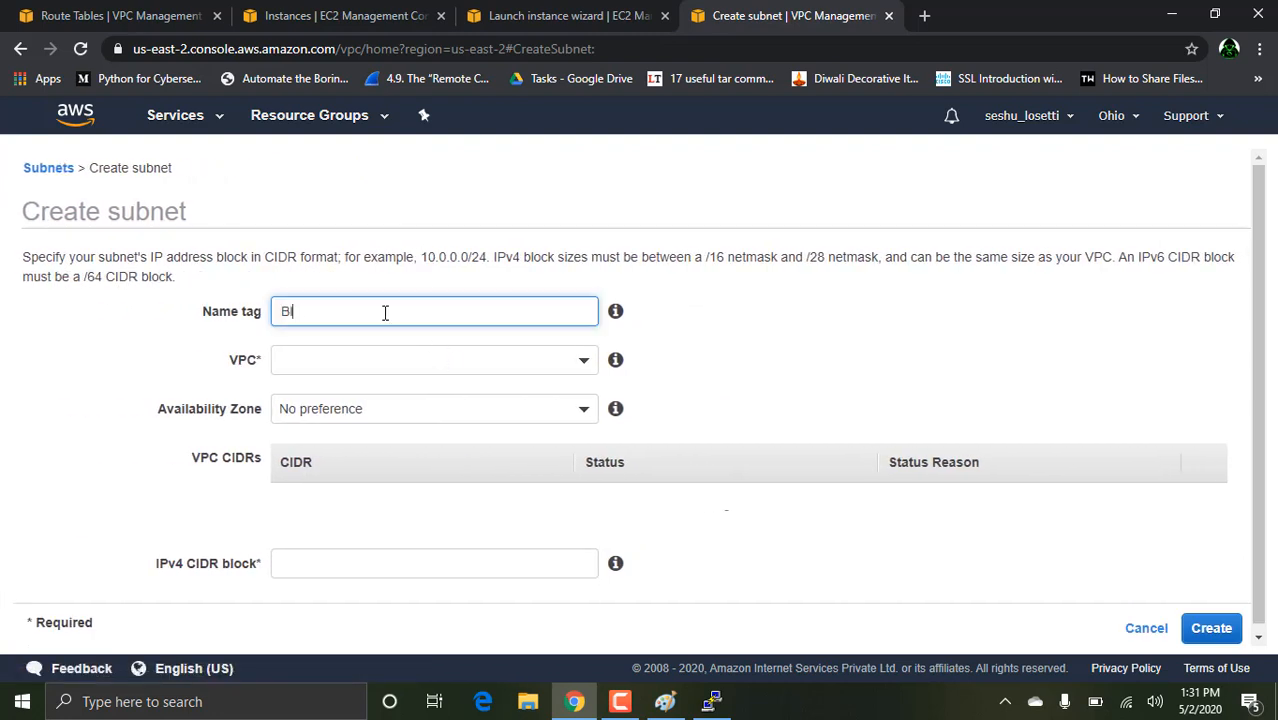
click(375, 362)
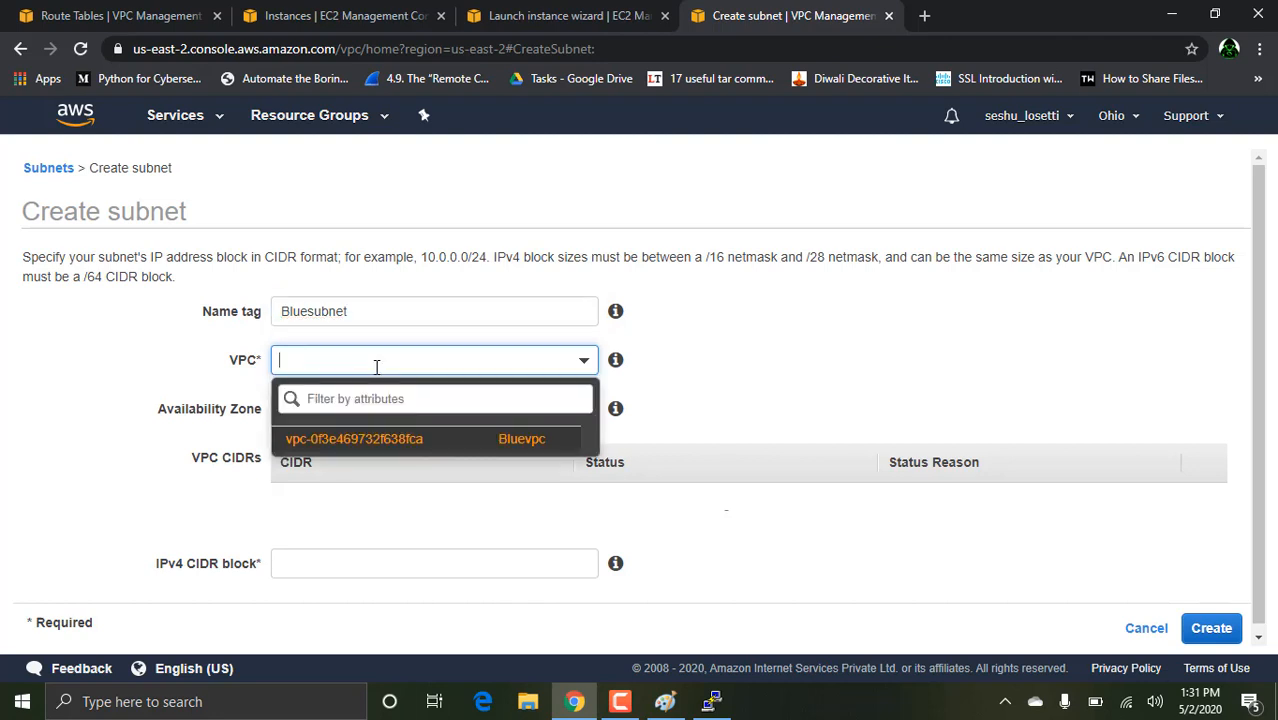
click(334, 439)
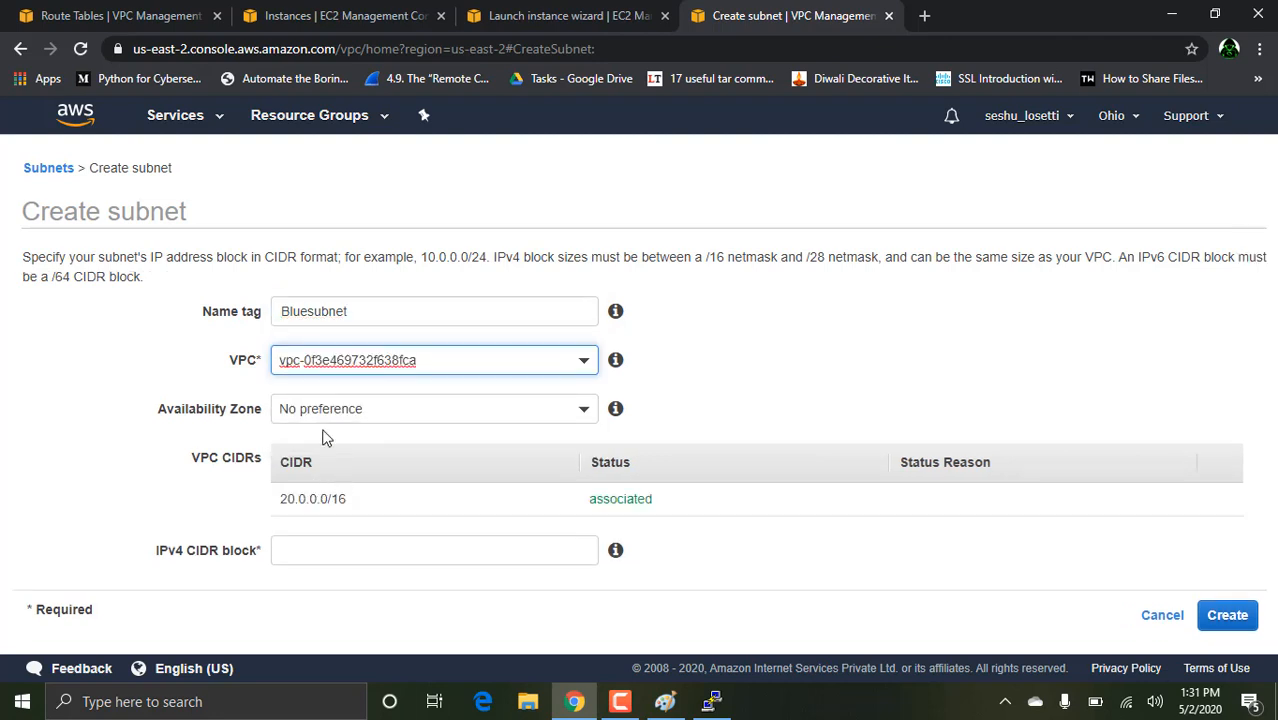
click(360, 408)
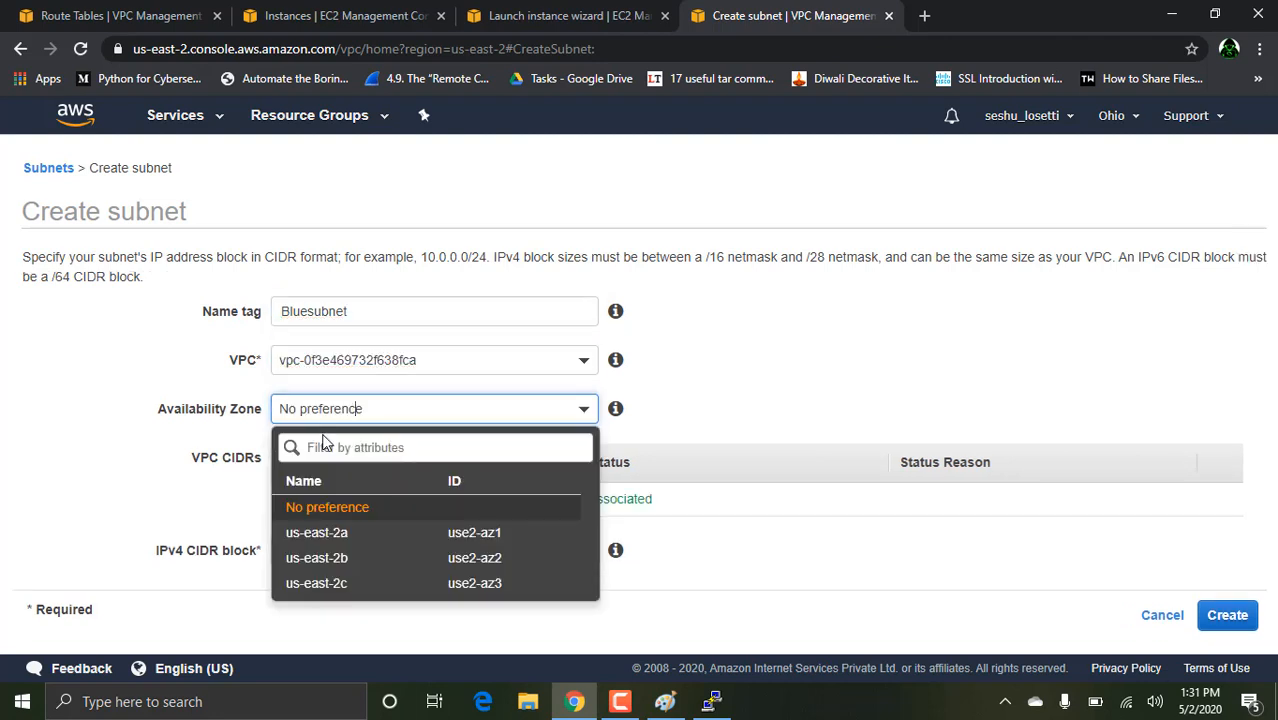
click(342, 534)
click(319, 547)
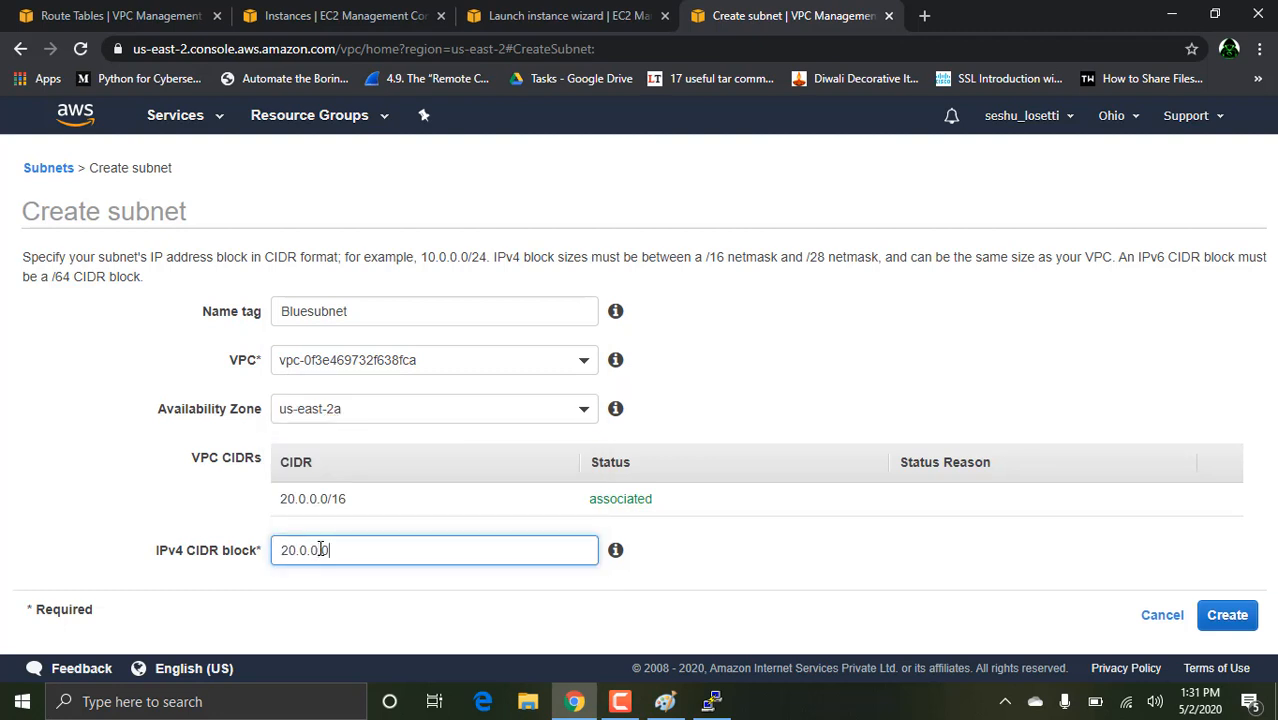
click(1243, 620)
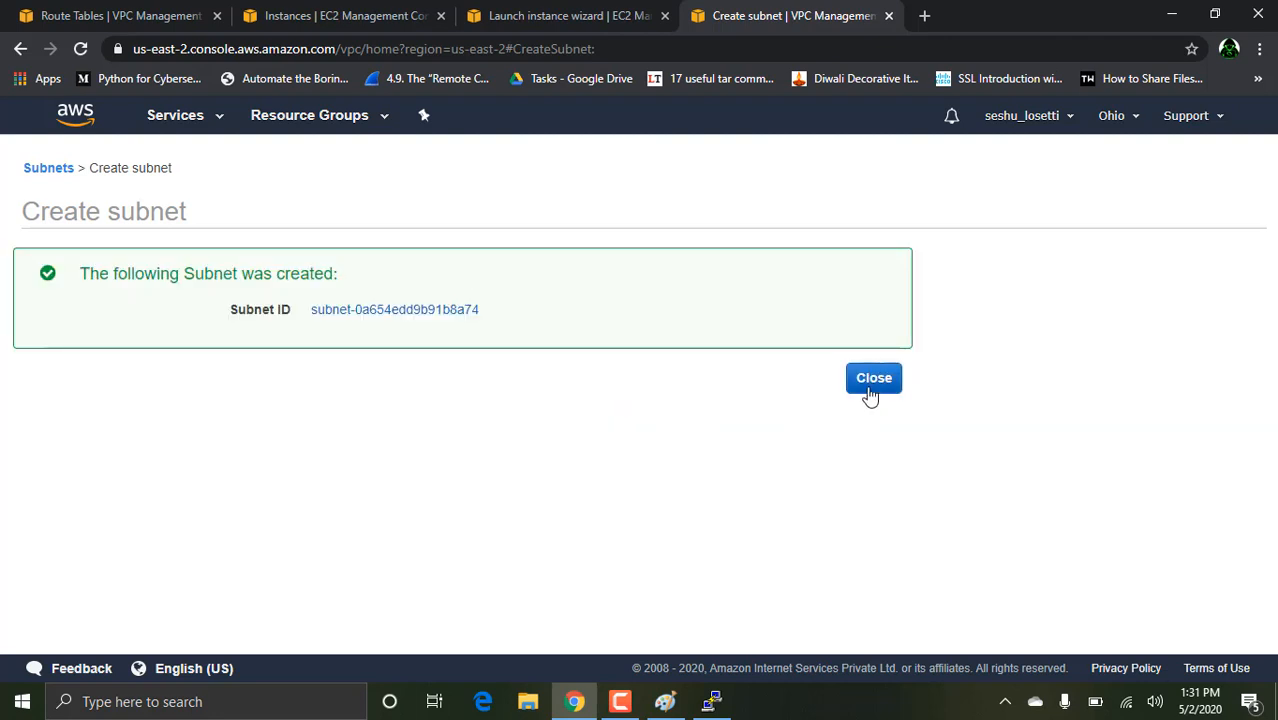
click(871, 390)
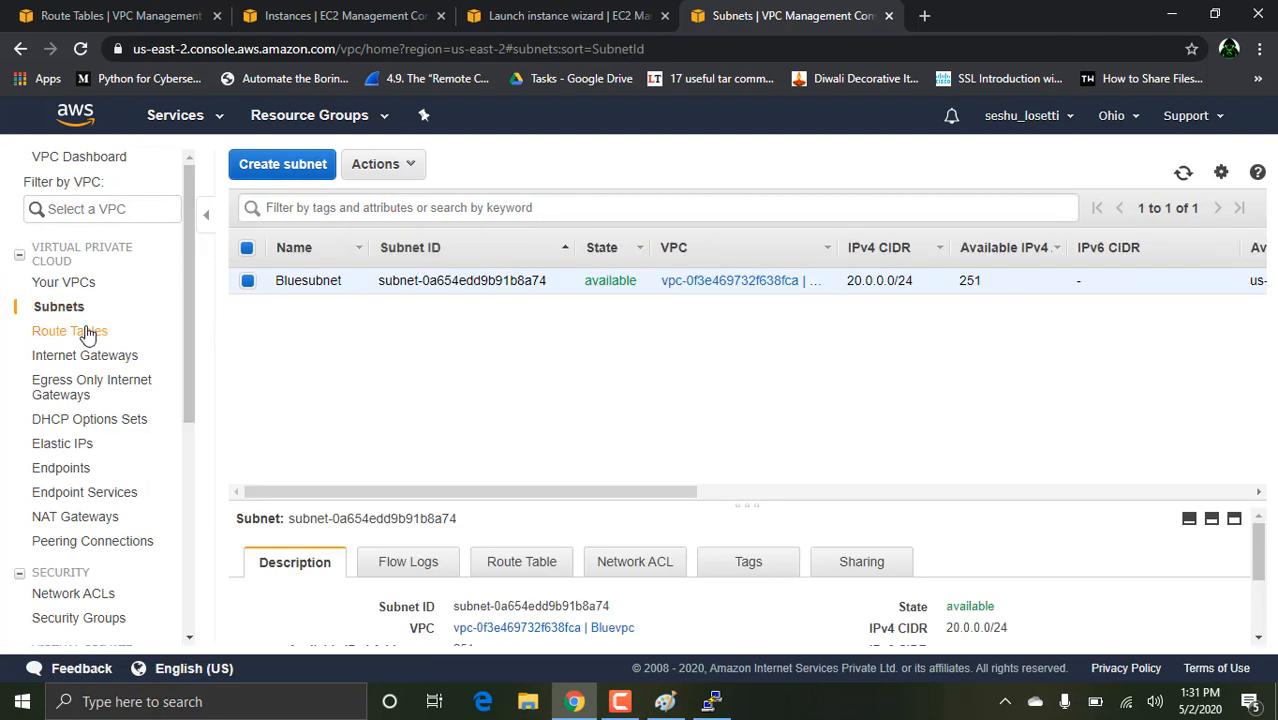
Check the routes of Bluevpc's main route table and create an internet gateway named Blueigw.
click(86, 332)
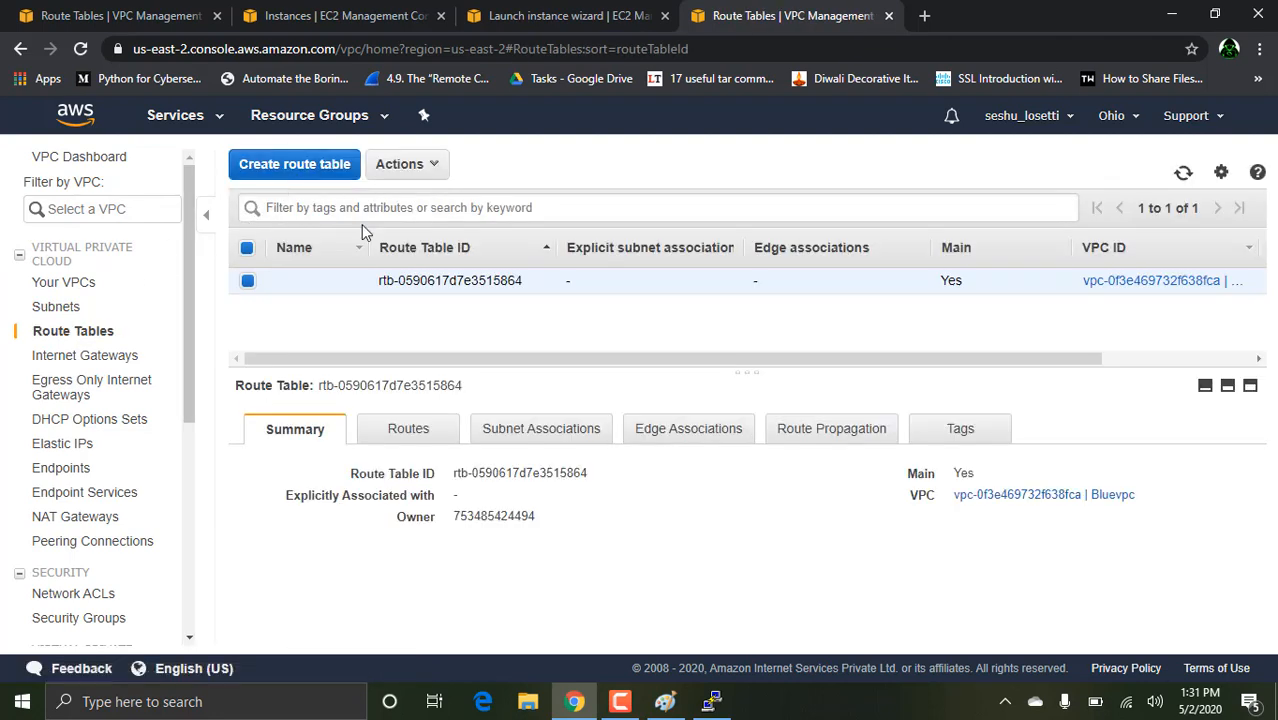
click(428, 425)
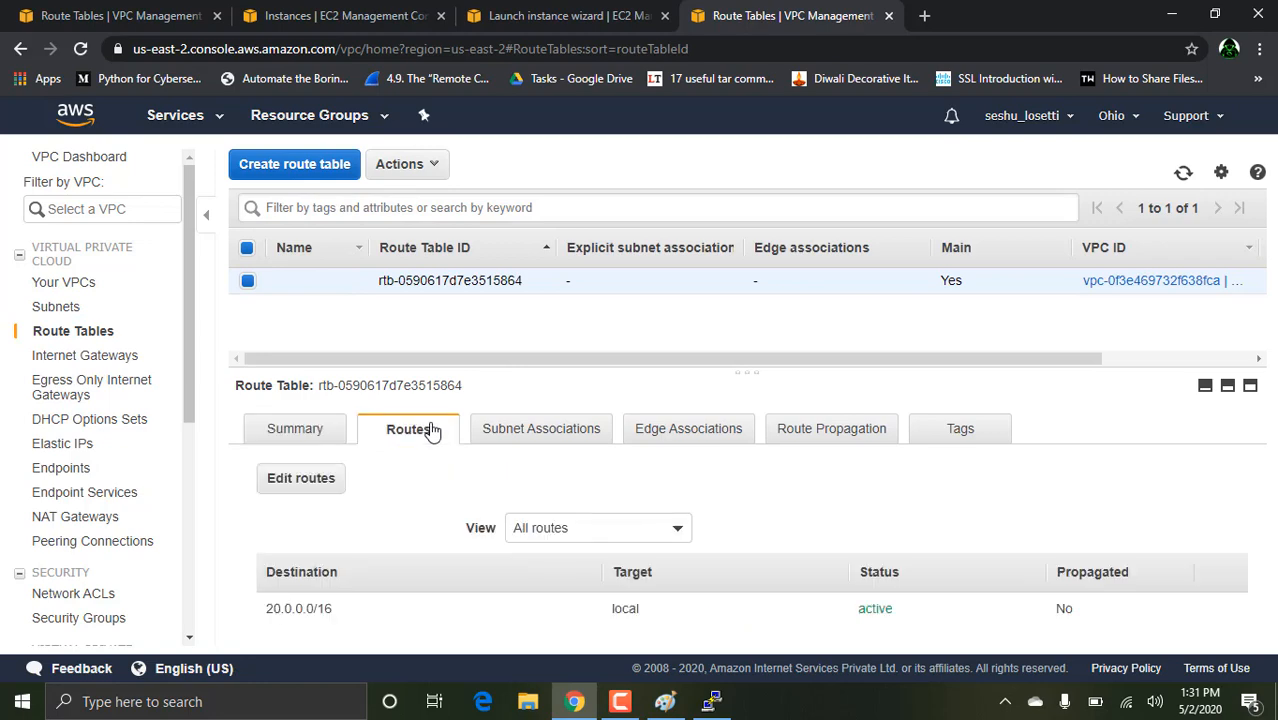
click(113, 357)
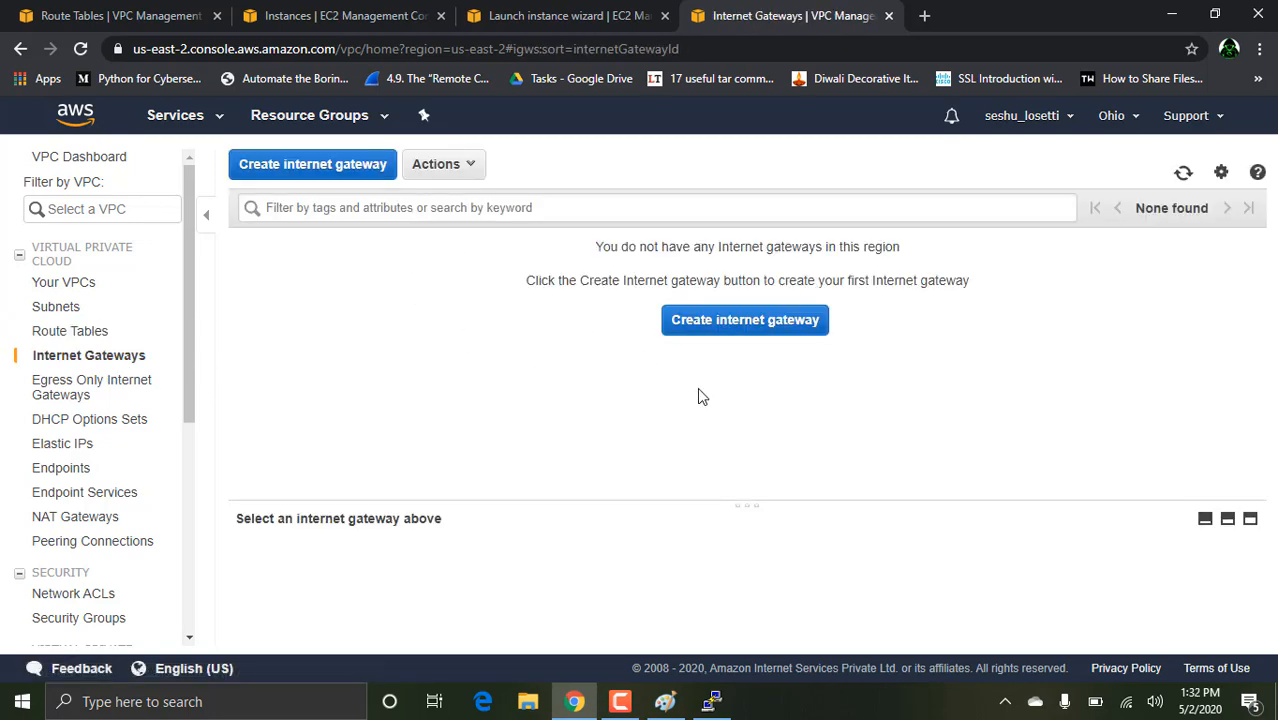
click(777, 328)
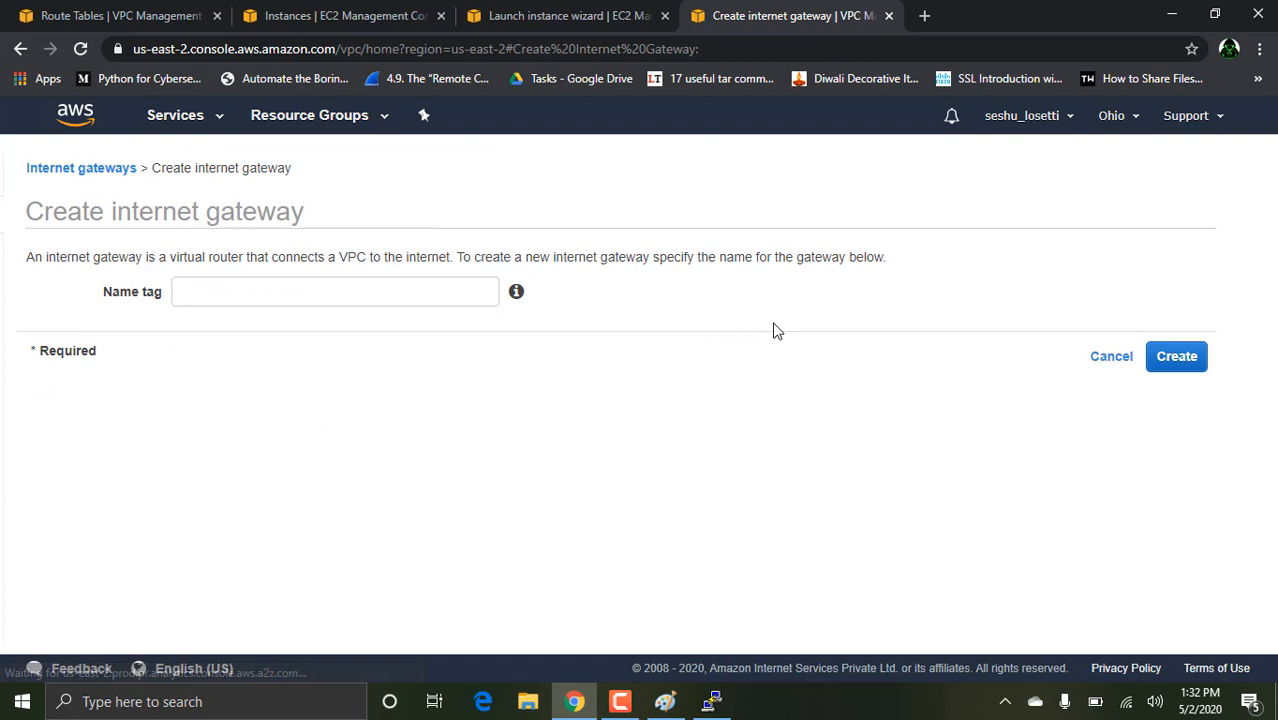
click(269, 284)
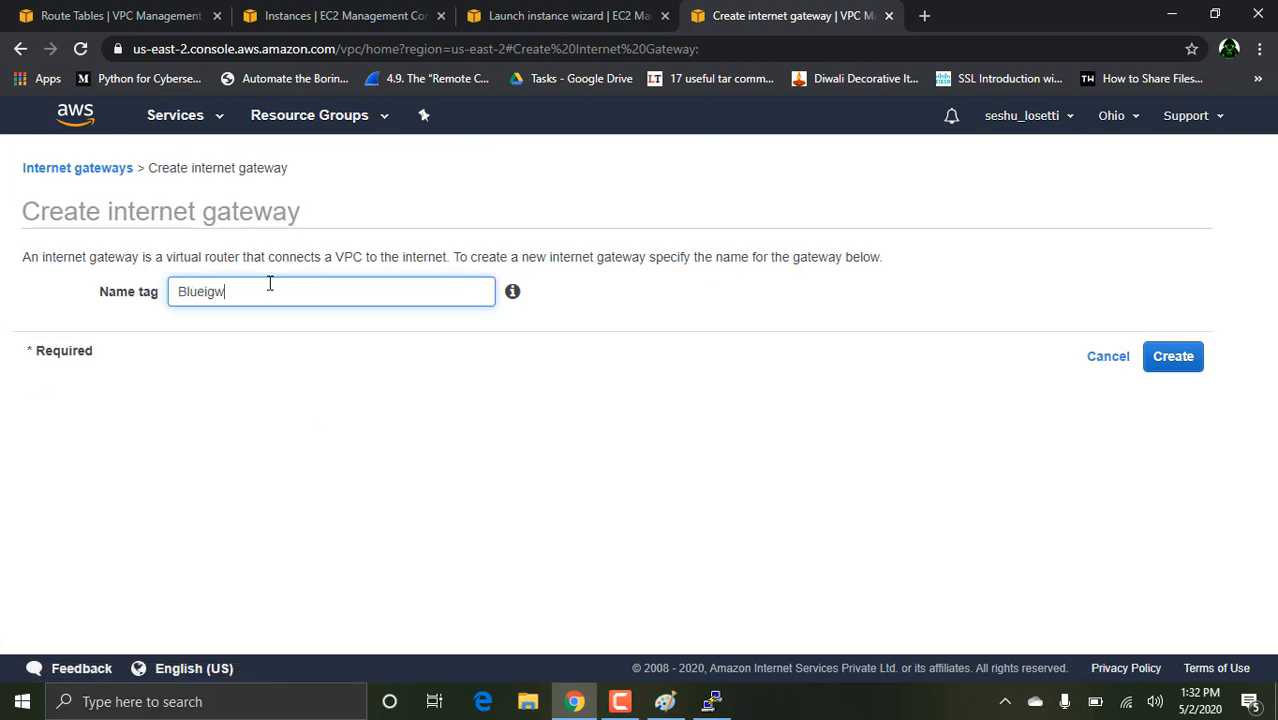
click(1171, 356)
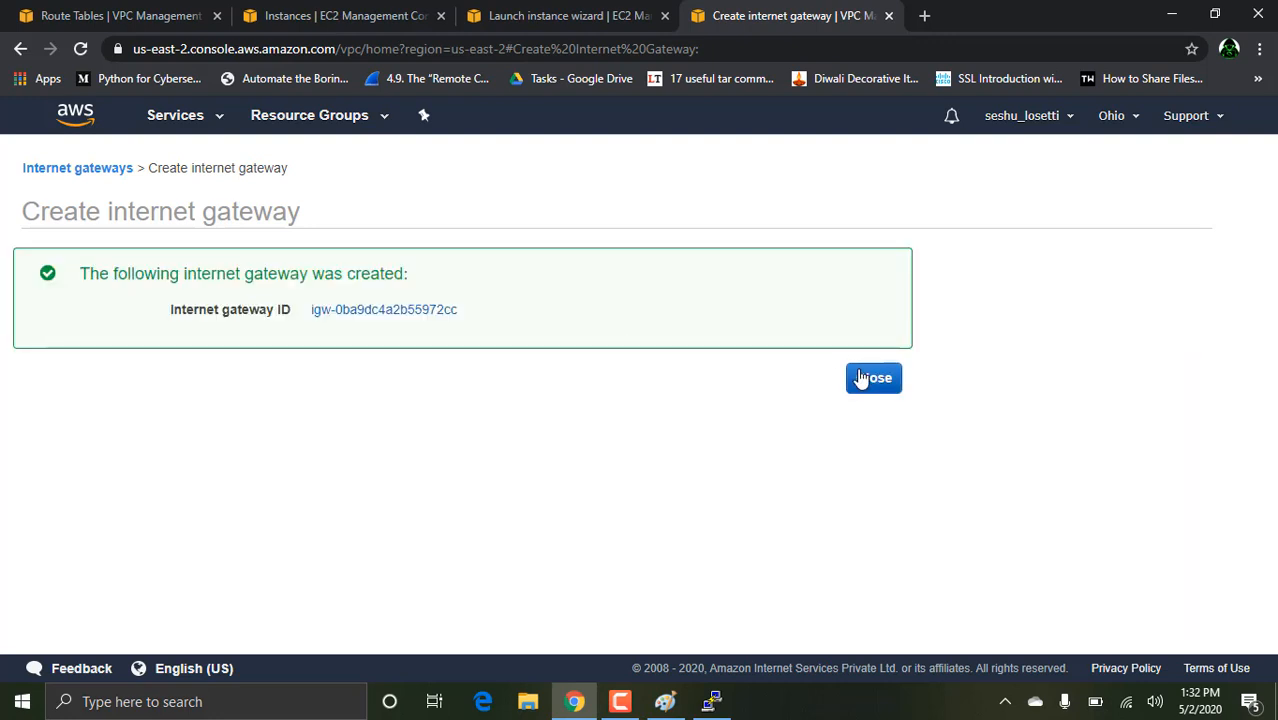
Attach the internet gateway Blueigw to Bluevpc.
click(861, 378)
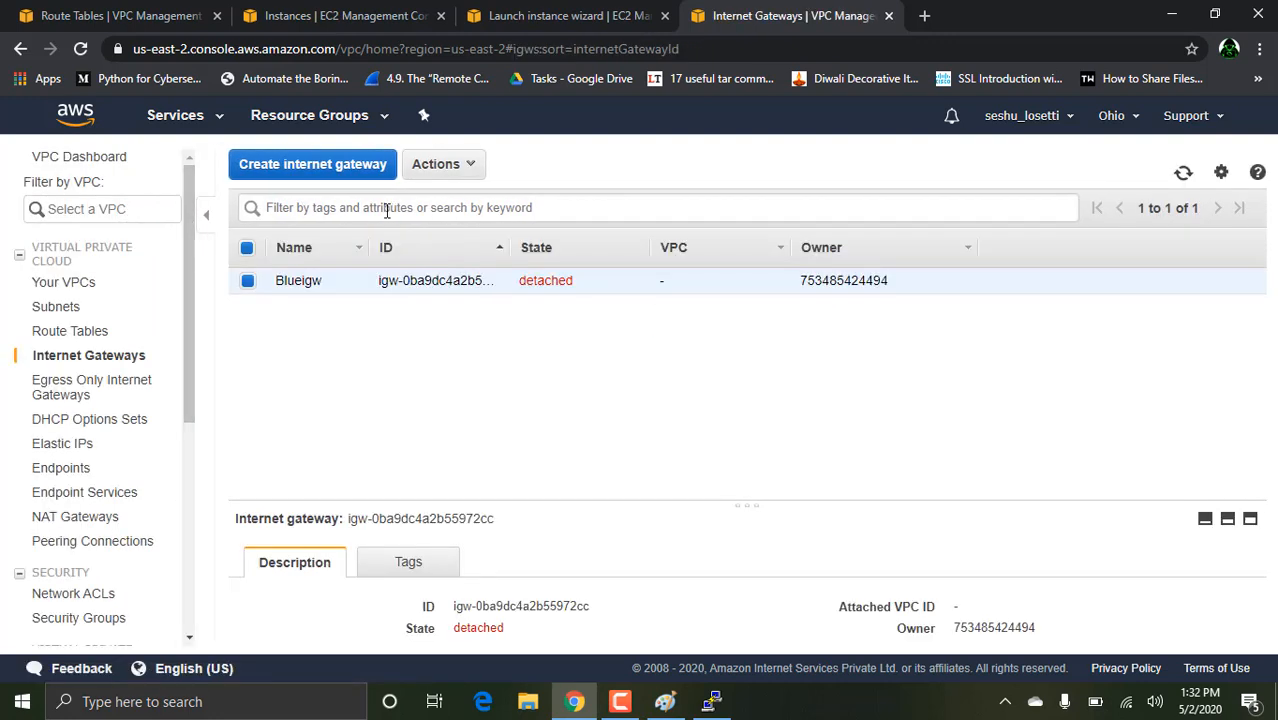
click(435, 164)
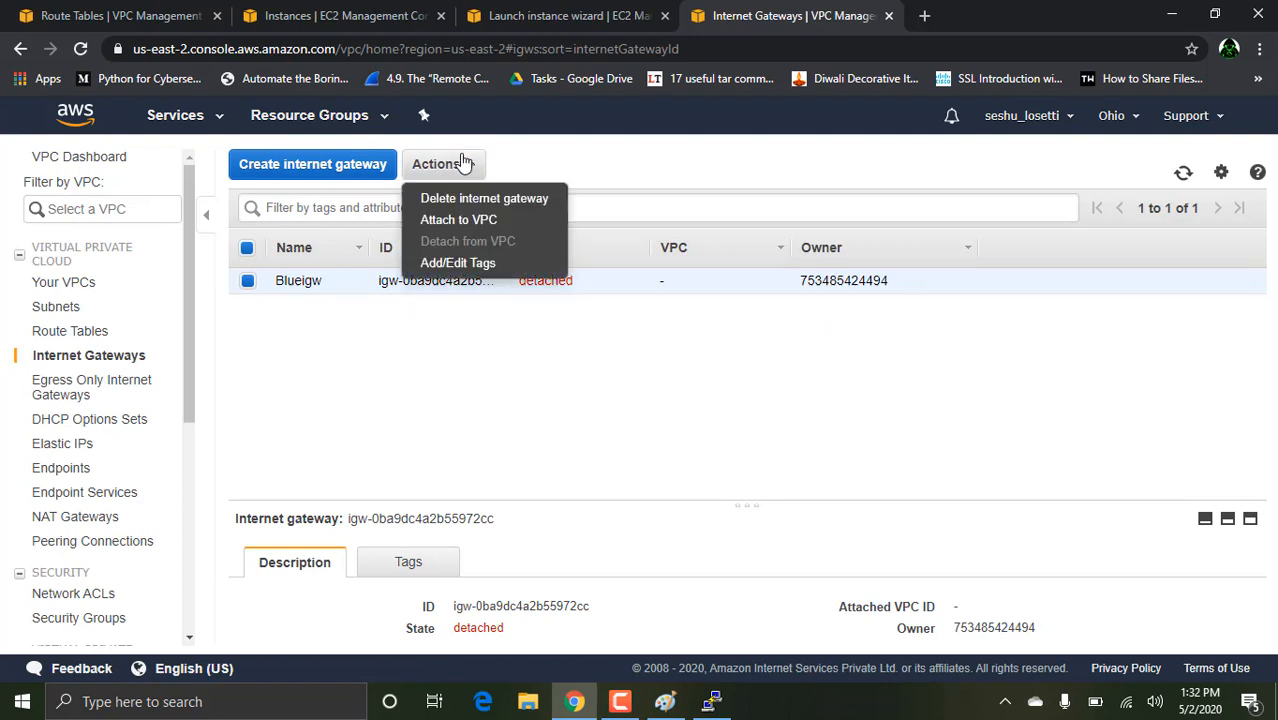
click(436, 219)
click(568, 294)
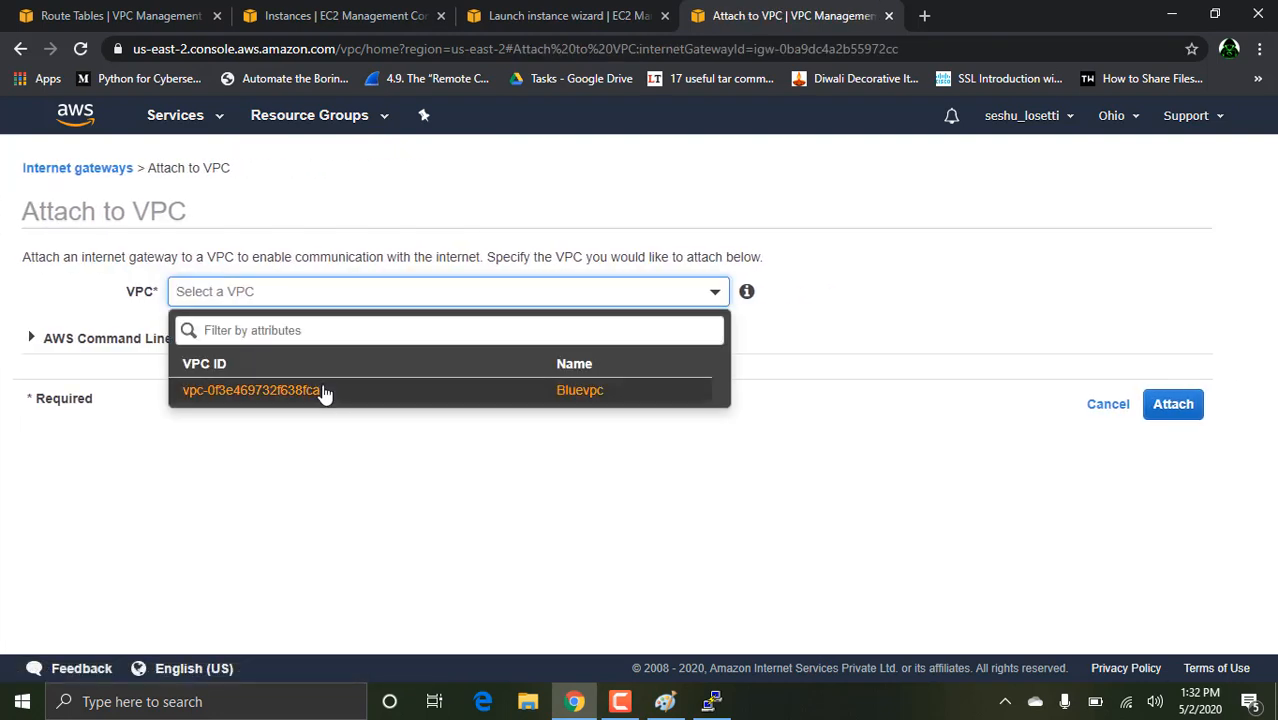
click(322, 391)
click(1188, 418)
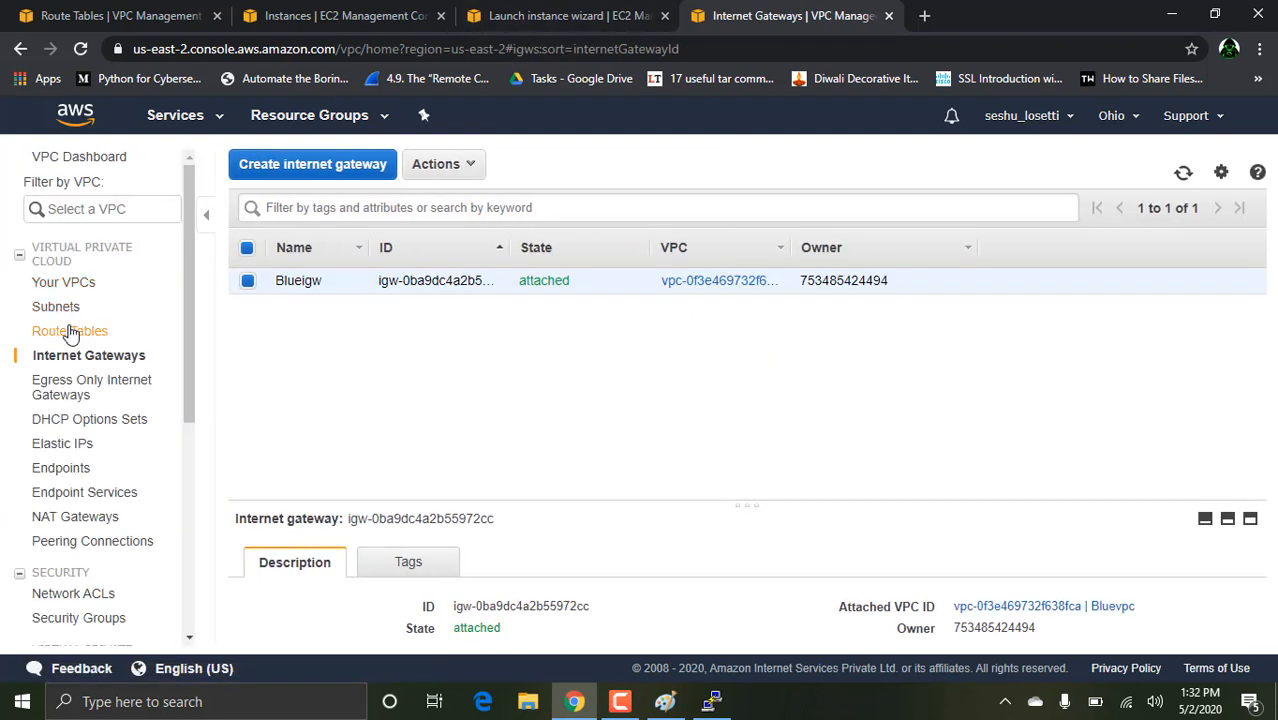
Add a route to Bluevpc's main route table with destination 0.0.0.0/0 and internet gateway Blueigw as target, and save it.
click(69, 331)
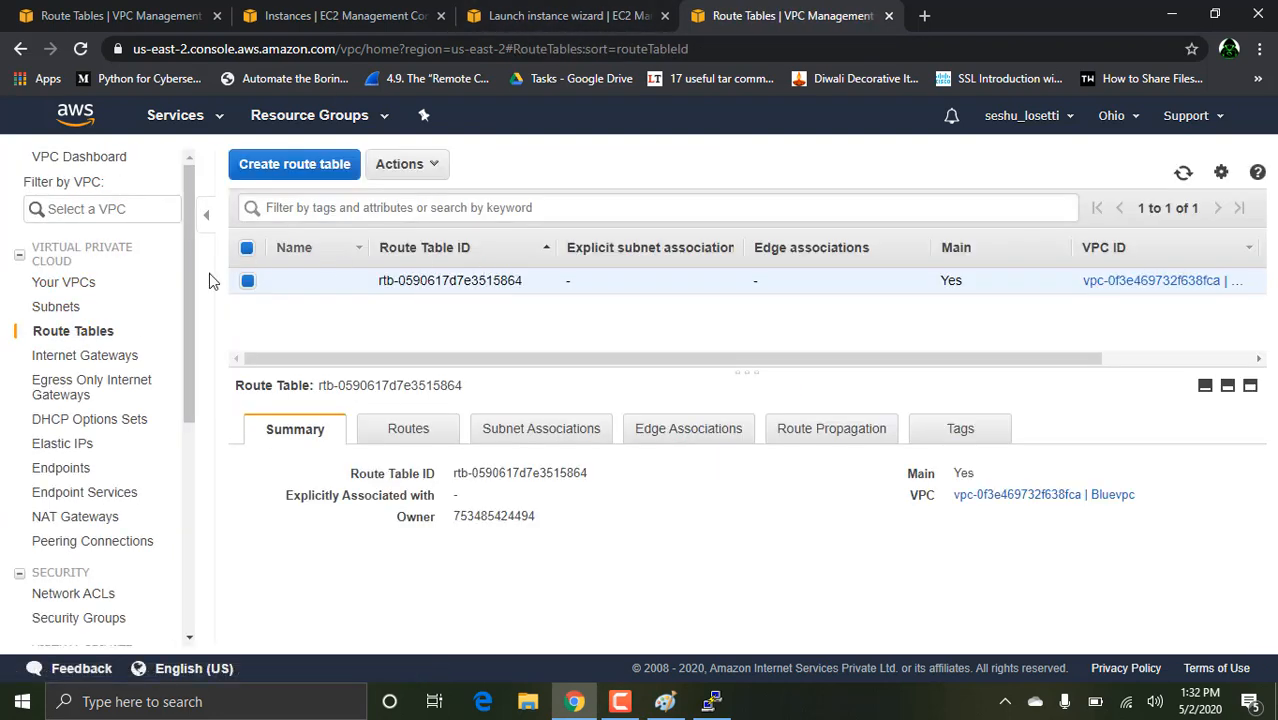
click(441, 430)
click(298, 480)
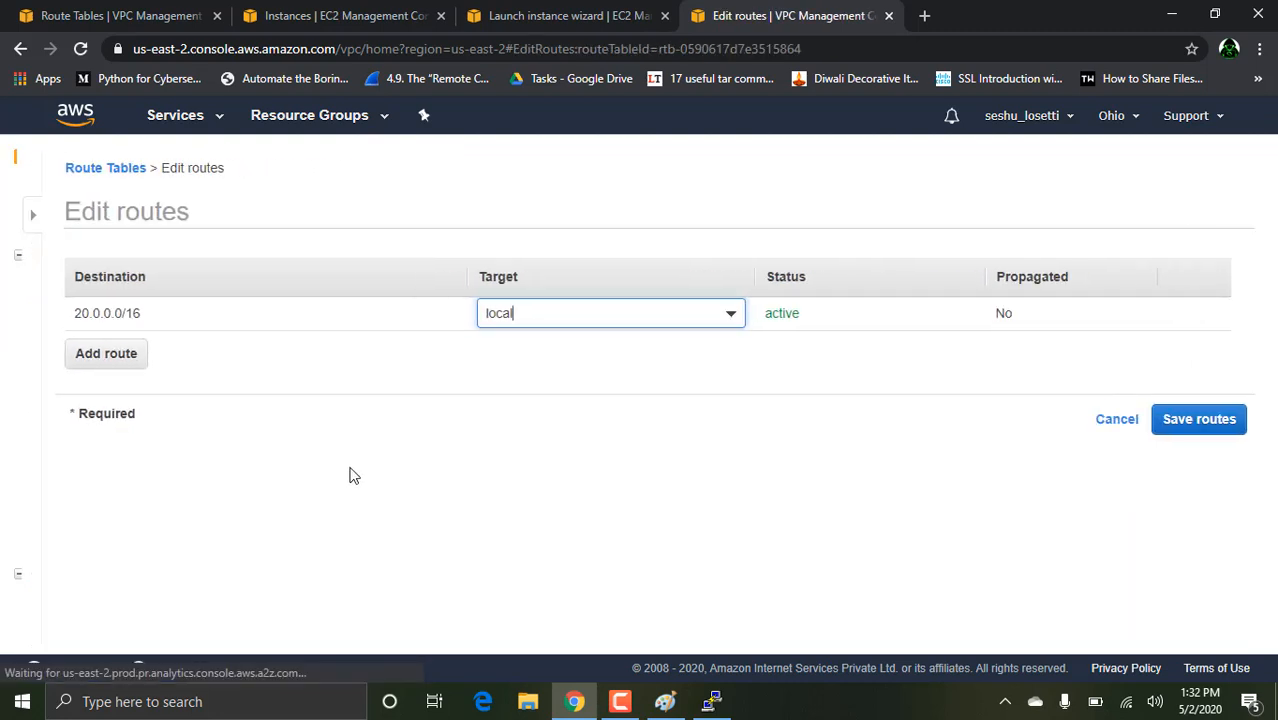
click(76, 352)
text(0)
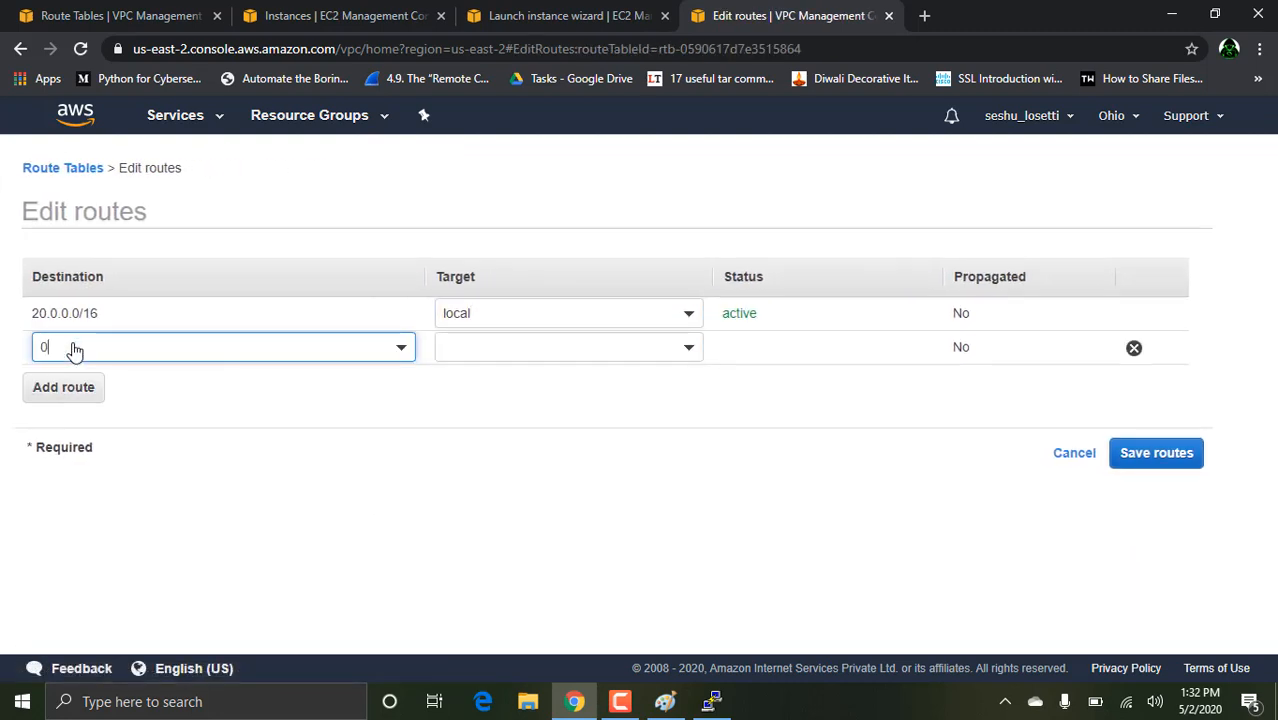
text(.0.0.0)
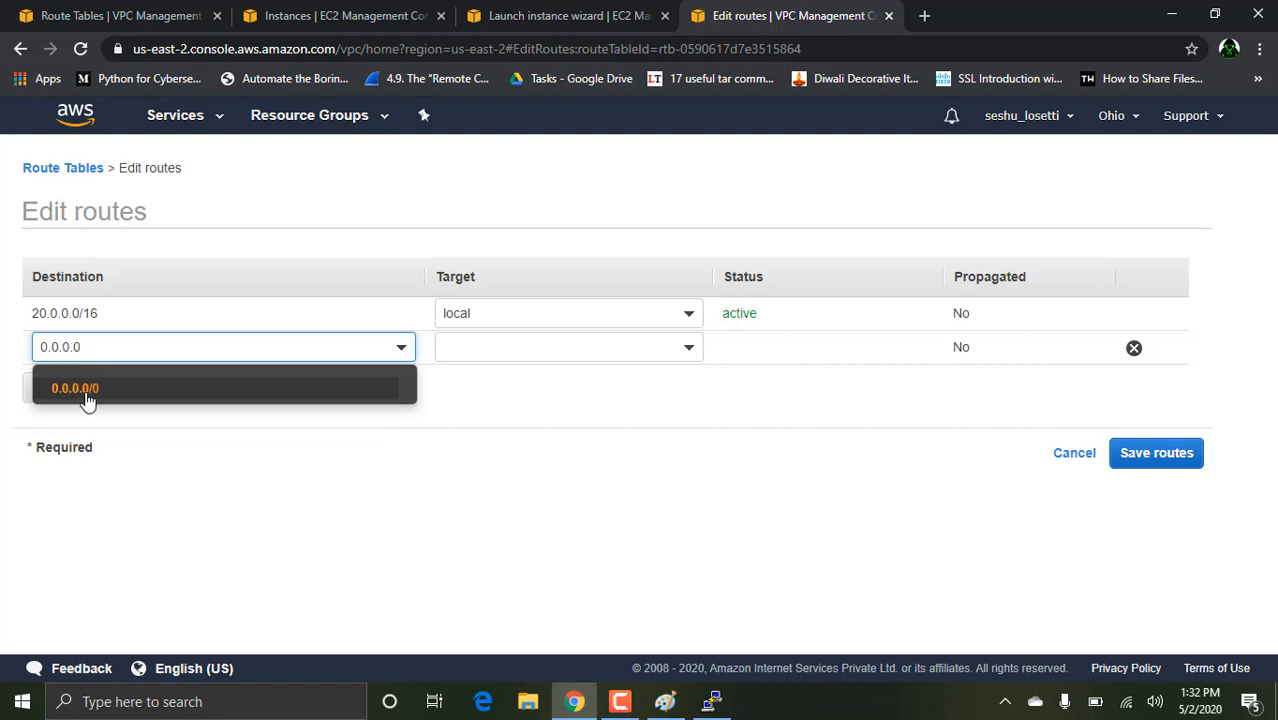
click(88, 390)
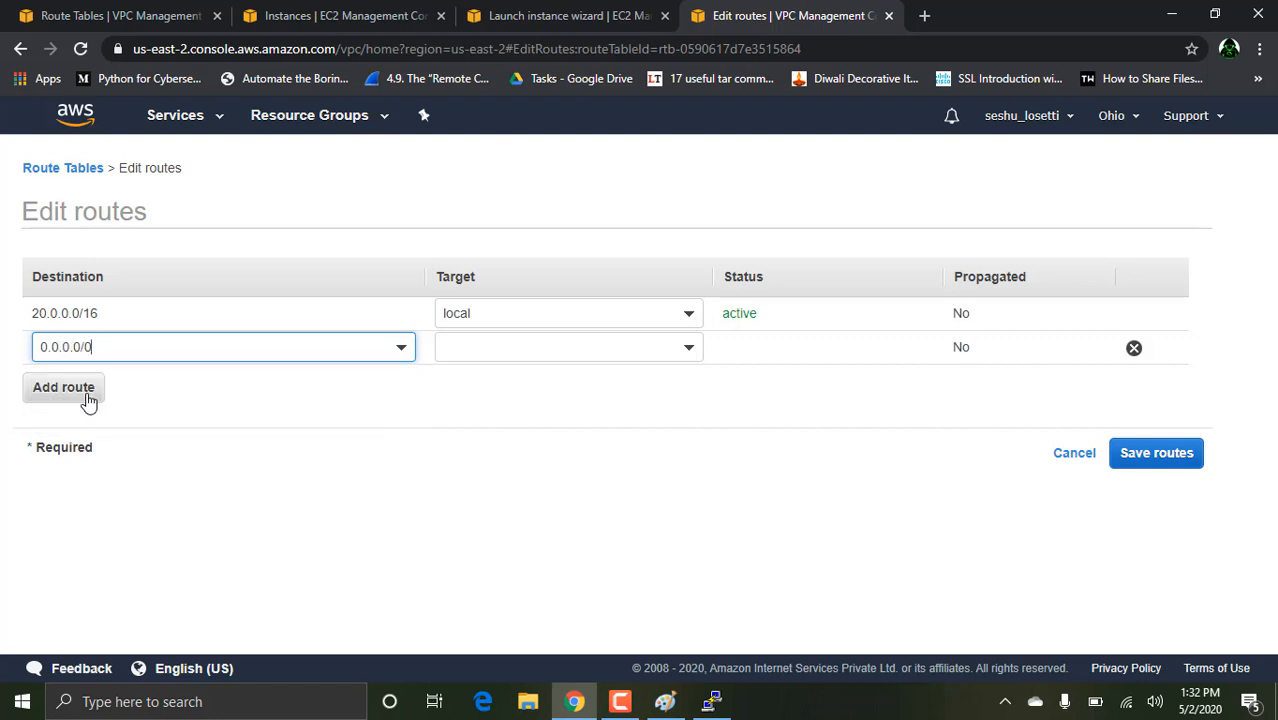
click(460, 349)
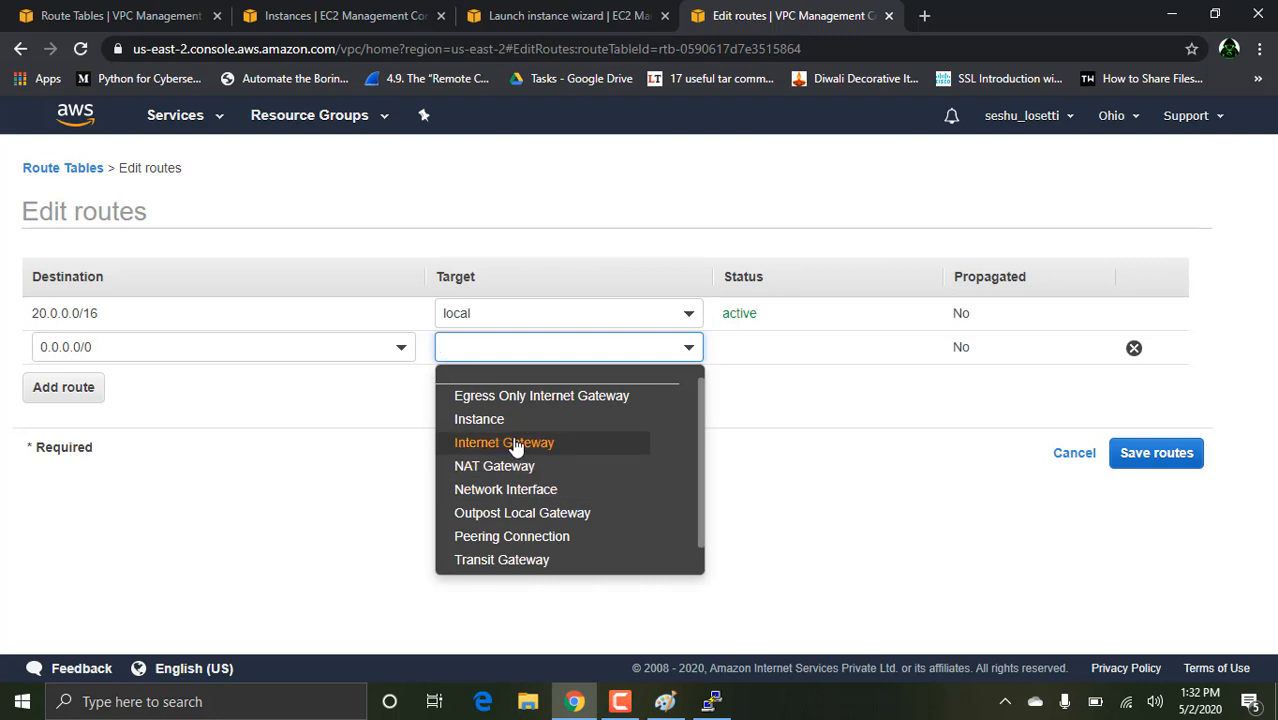
click(512, 443)
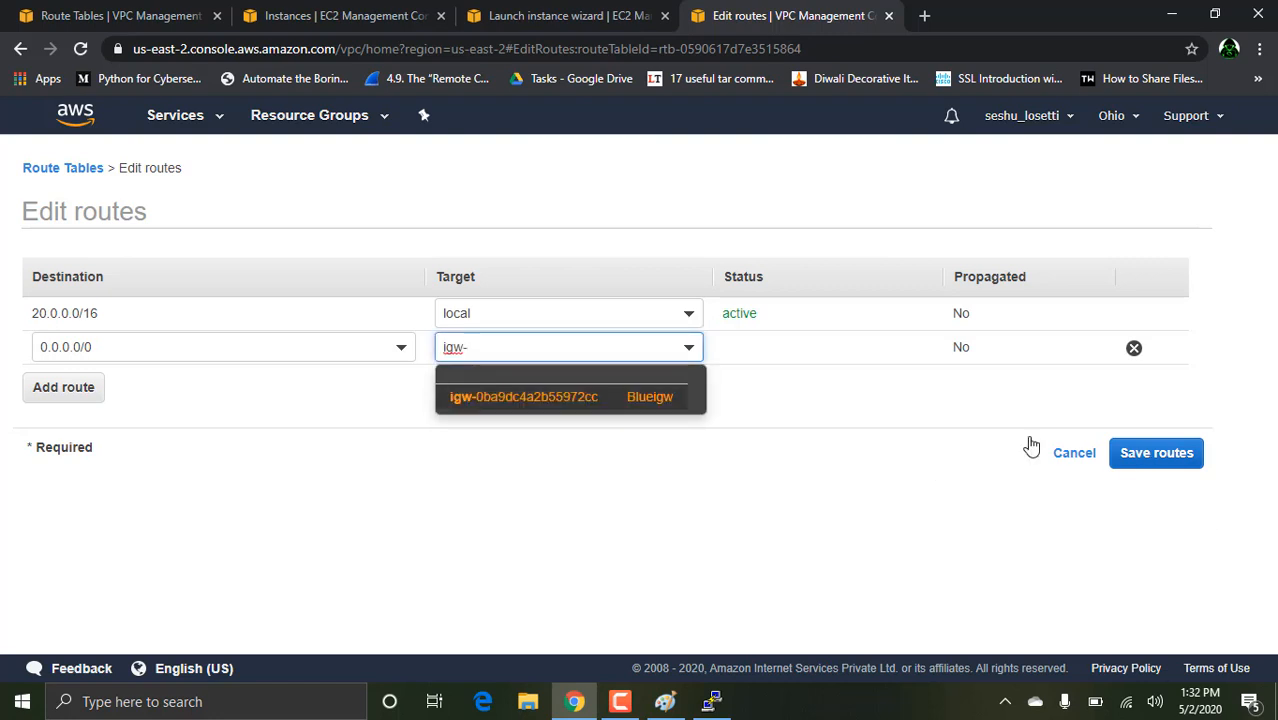
click(645, 400)
click(1137, 453)
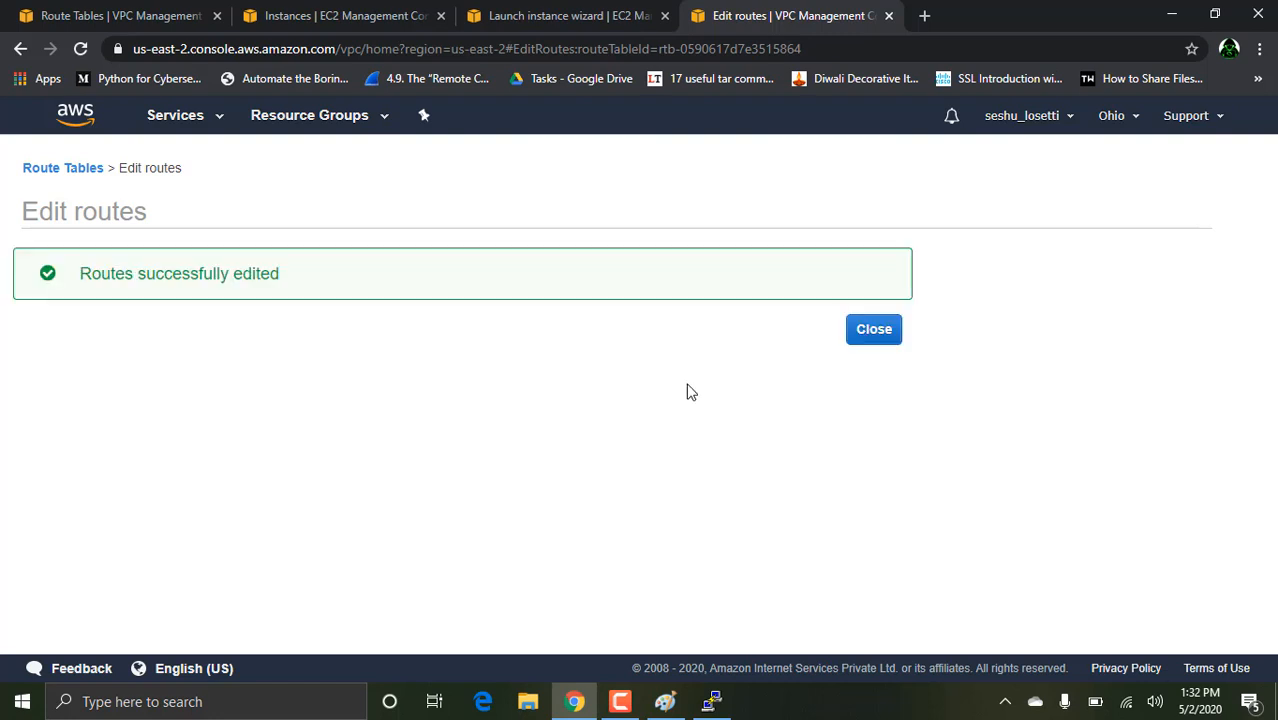
click(888, 333)
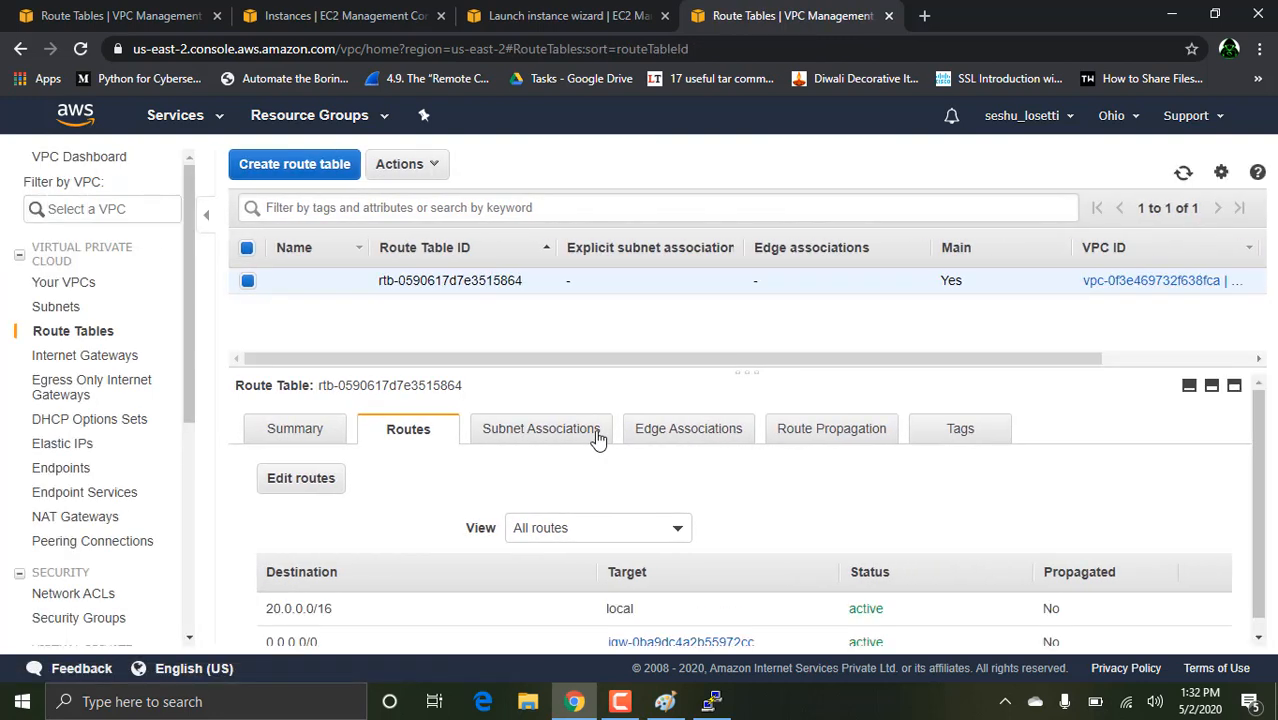
Associate Bluesubnet with Bluevpc's main route table and save the association.
click(542, 428)
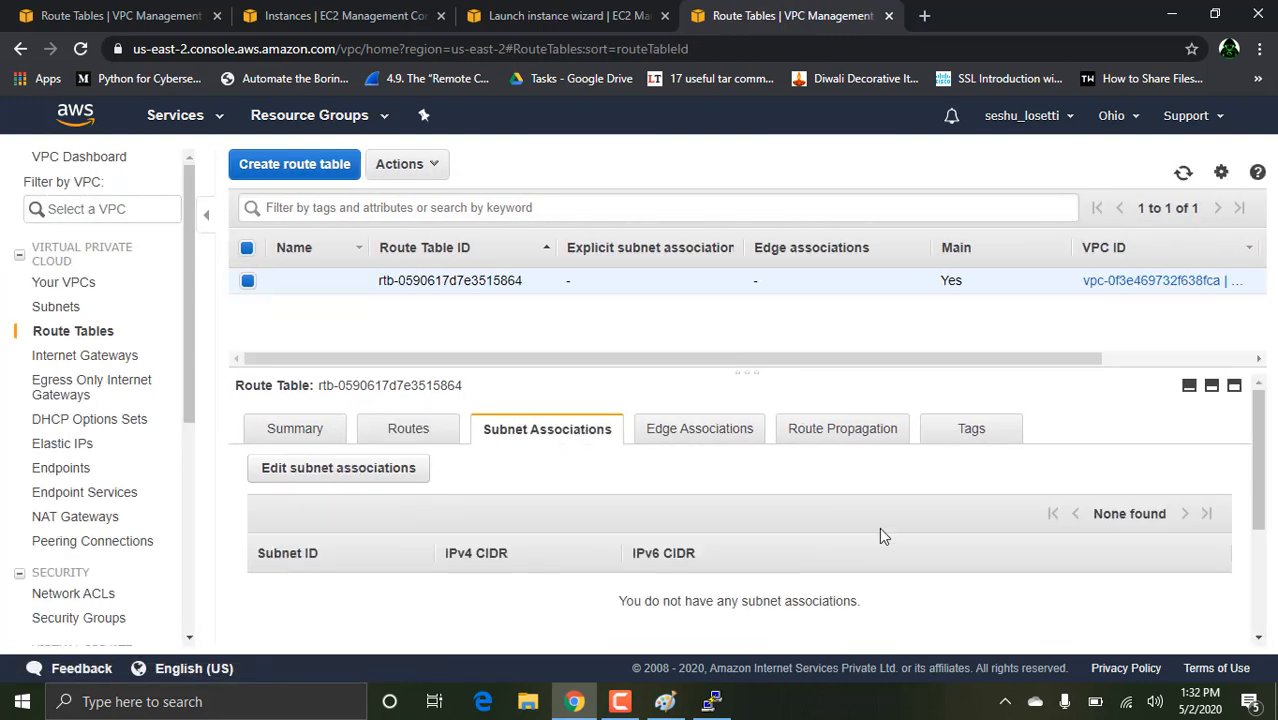
click(403, 460)
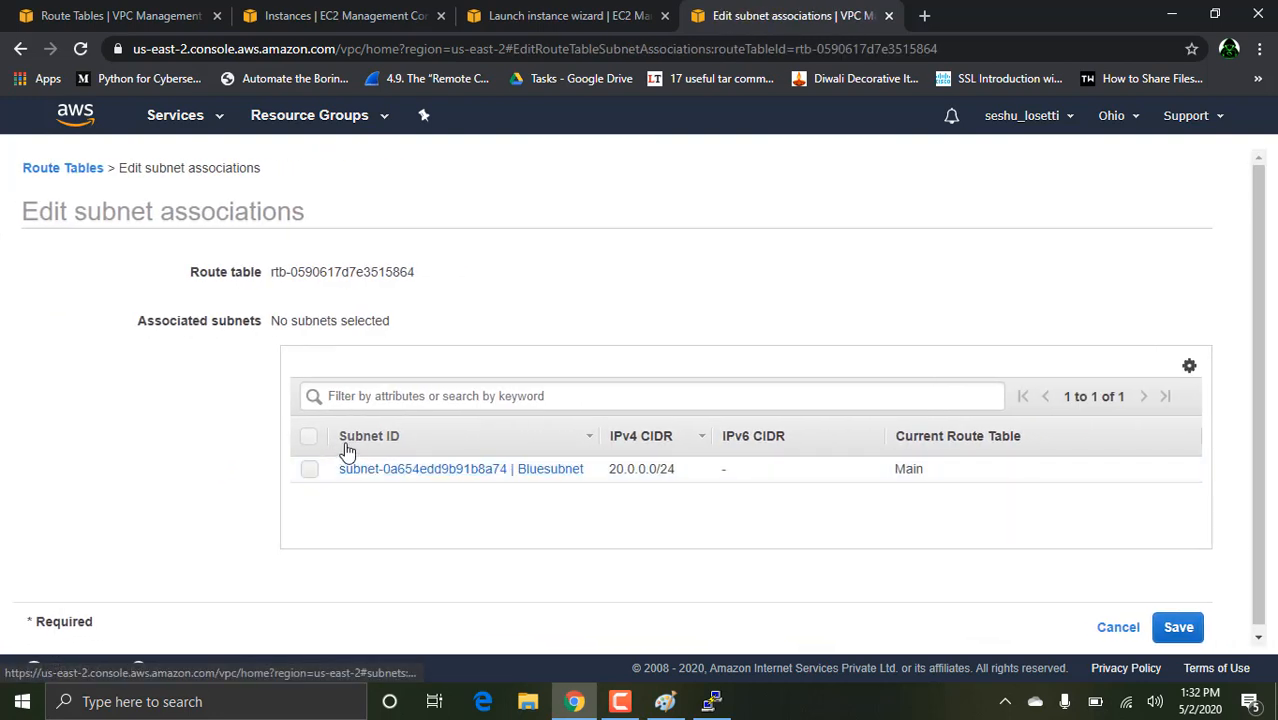
click(309, 470)
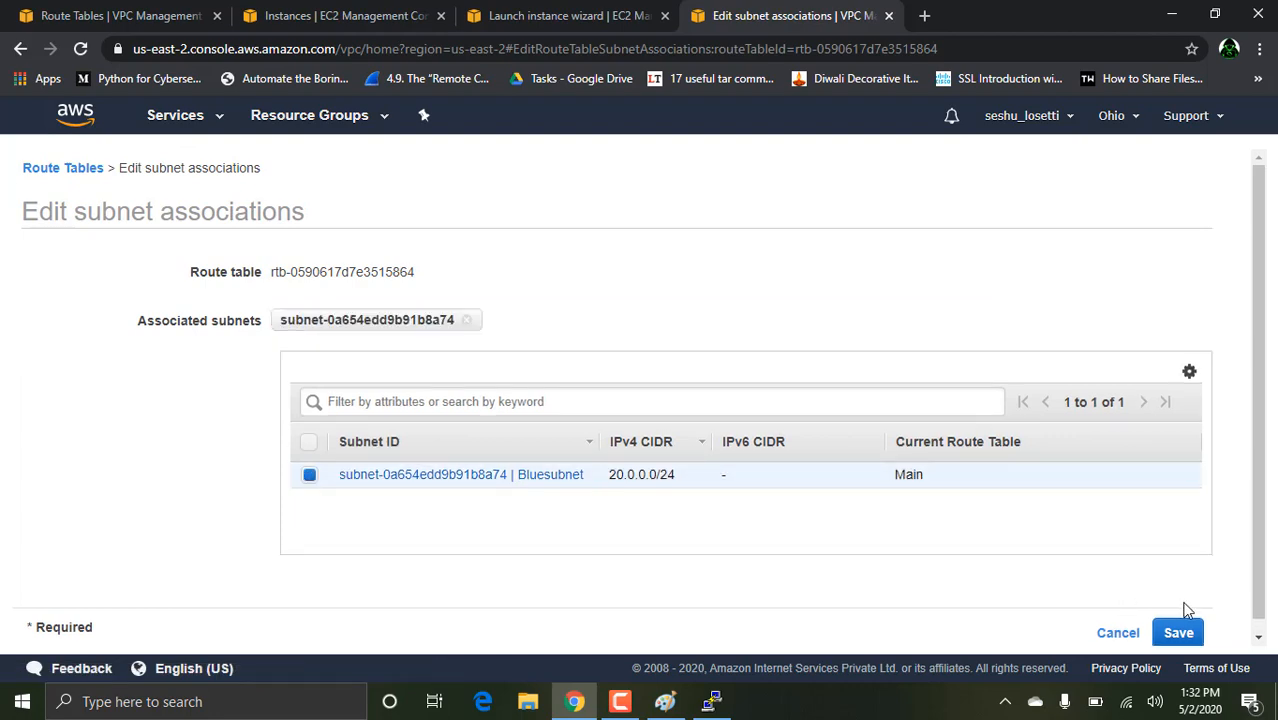
click(1178, 632)
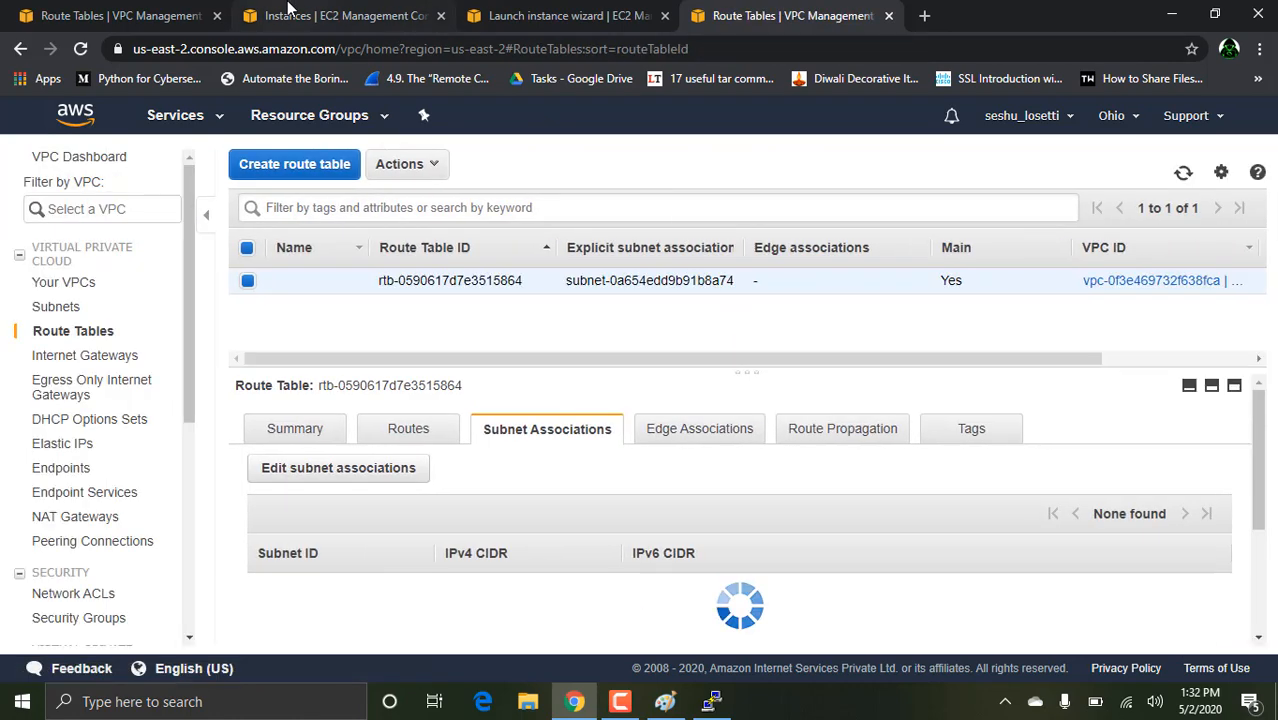
Associate Redsubnet with the main route table in the N. Virginia region and save the association.
click(288, 12)
click(58, 10)
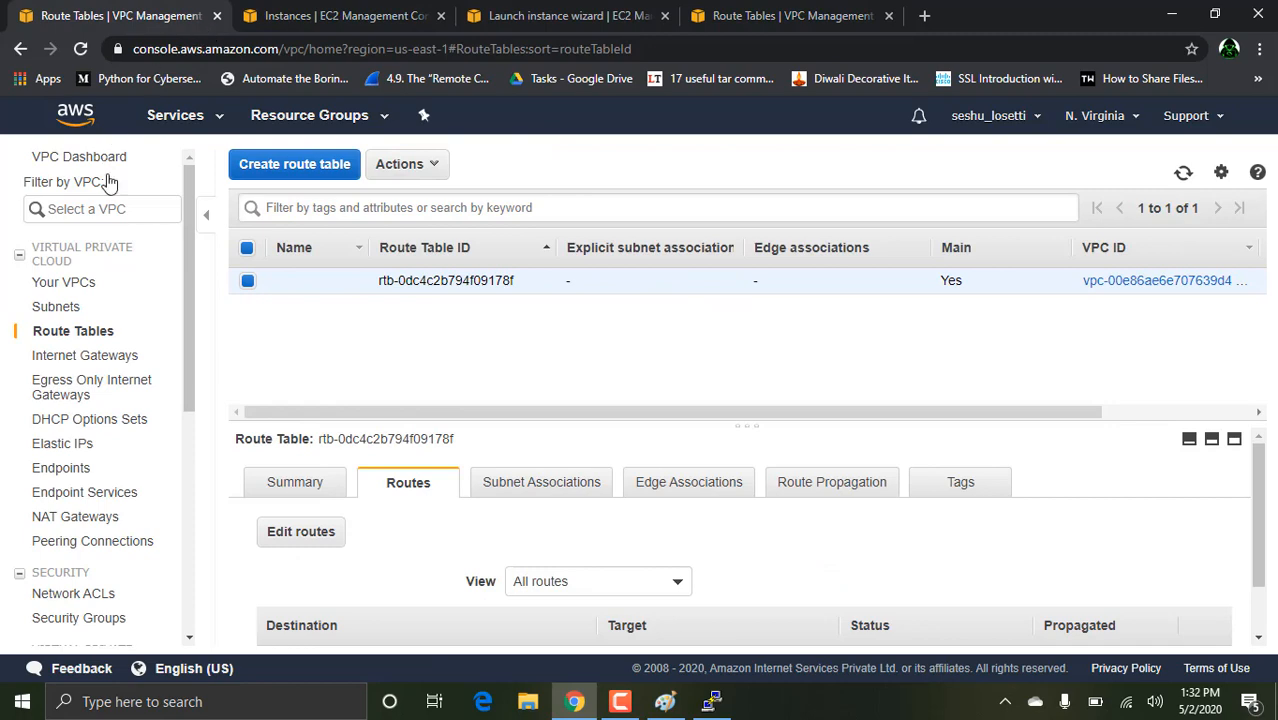
click(553, 484)
click(335, 521)
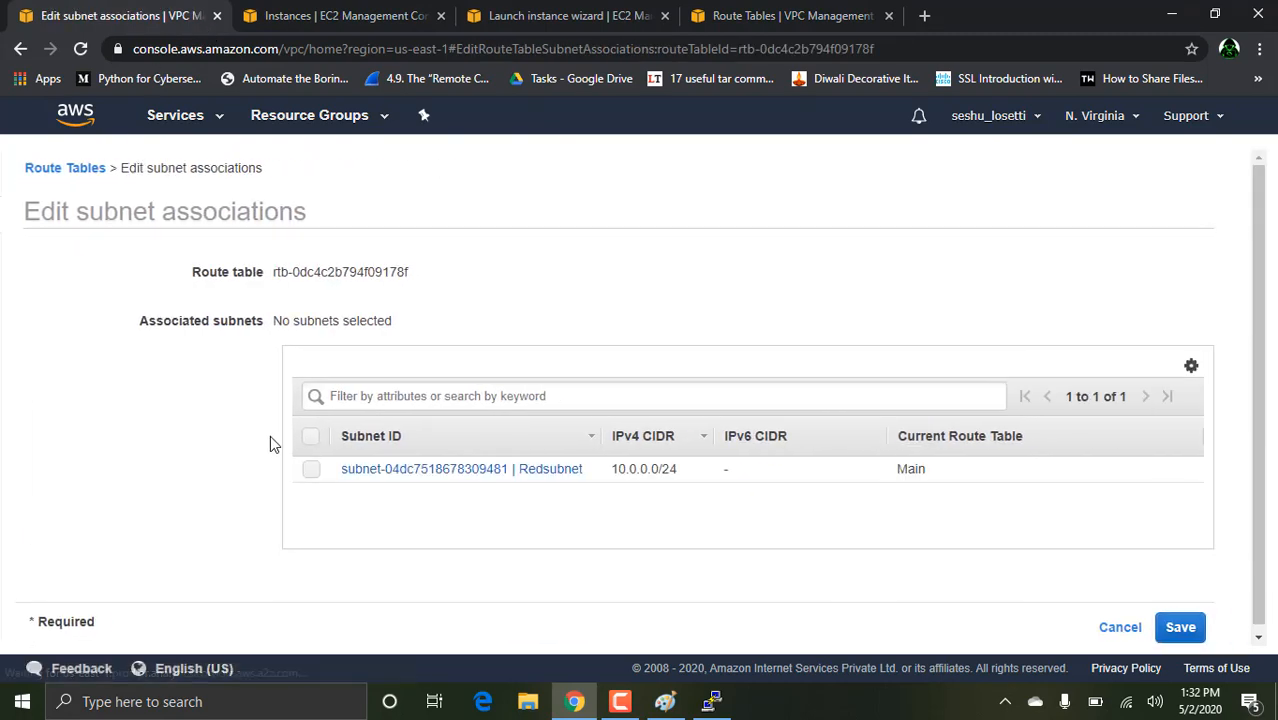
click(309, 476)
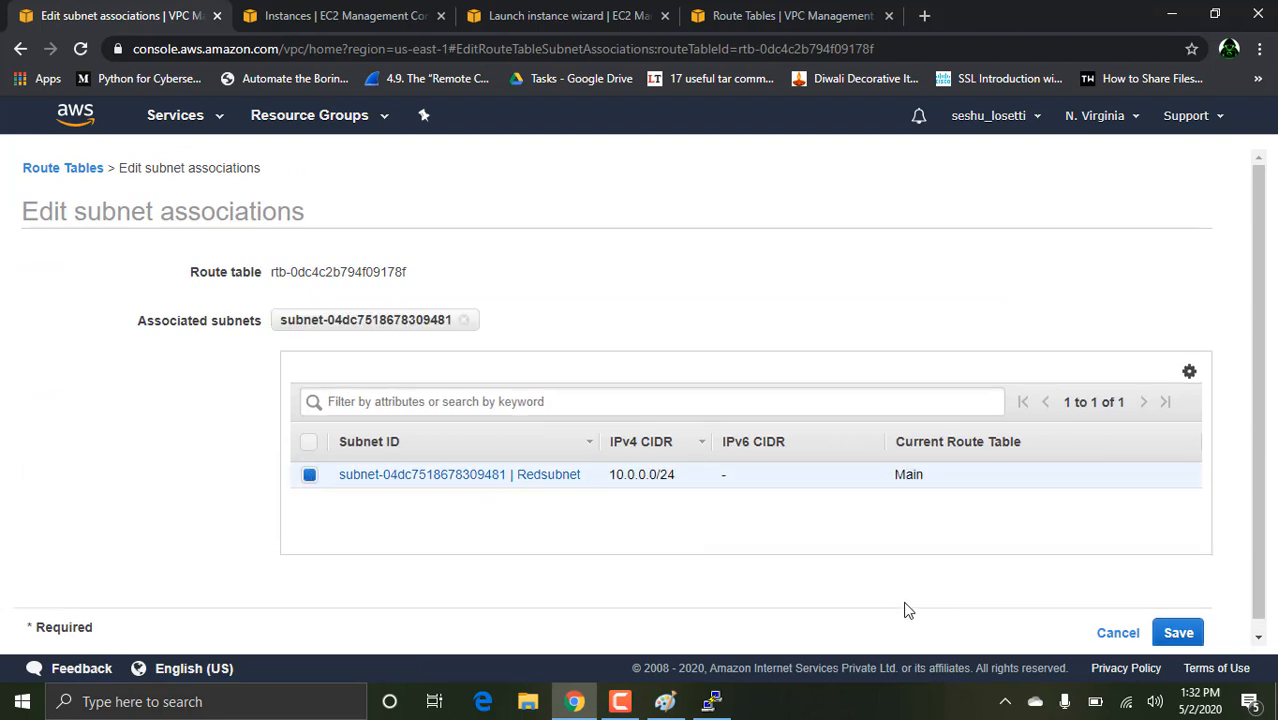
click(1177, 628)
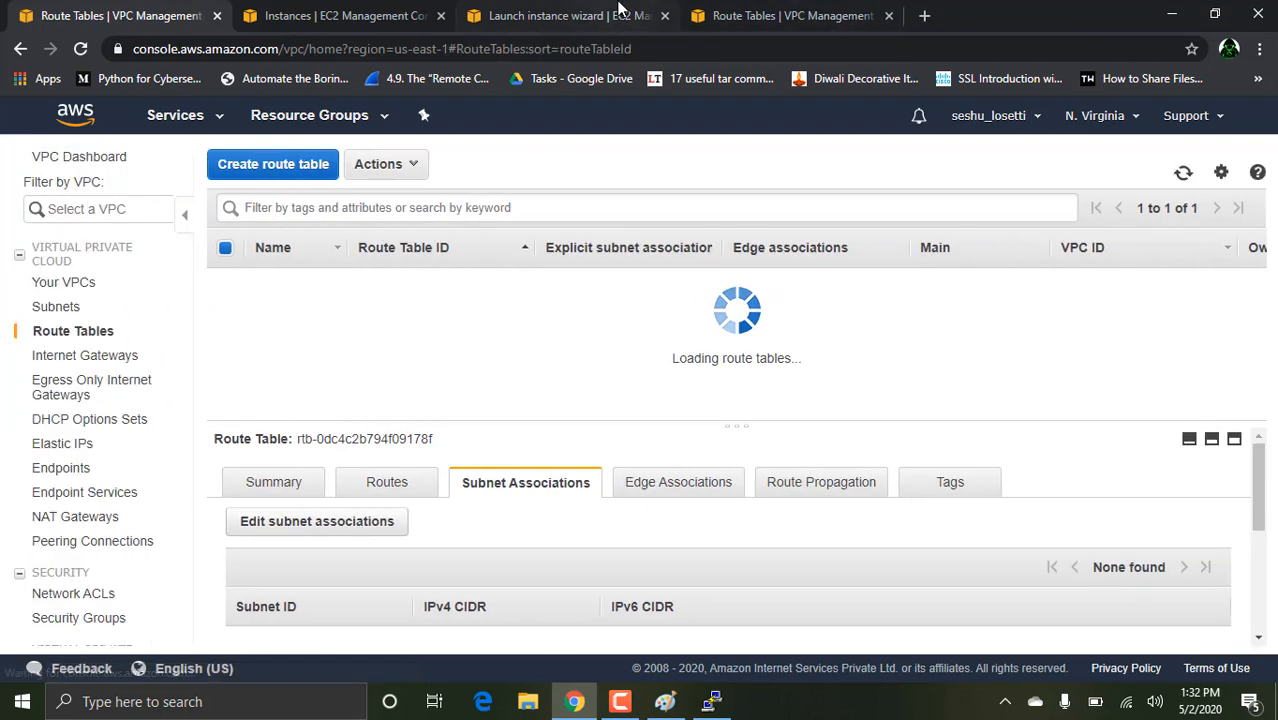
Choose the 64-bit (x86) Amazon Linux 2 AMI for the Ohio instance and accept the t2.micro instance type.
click(561, 12)
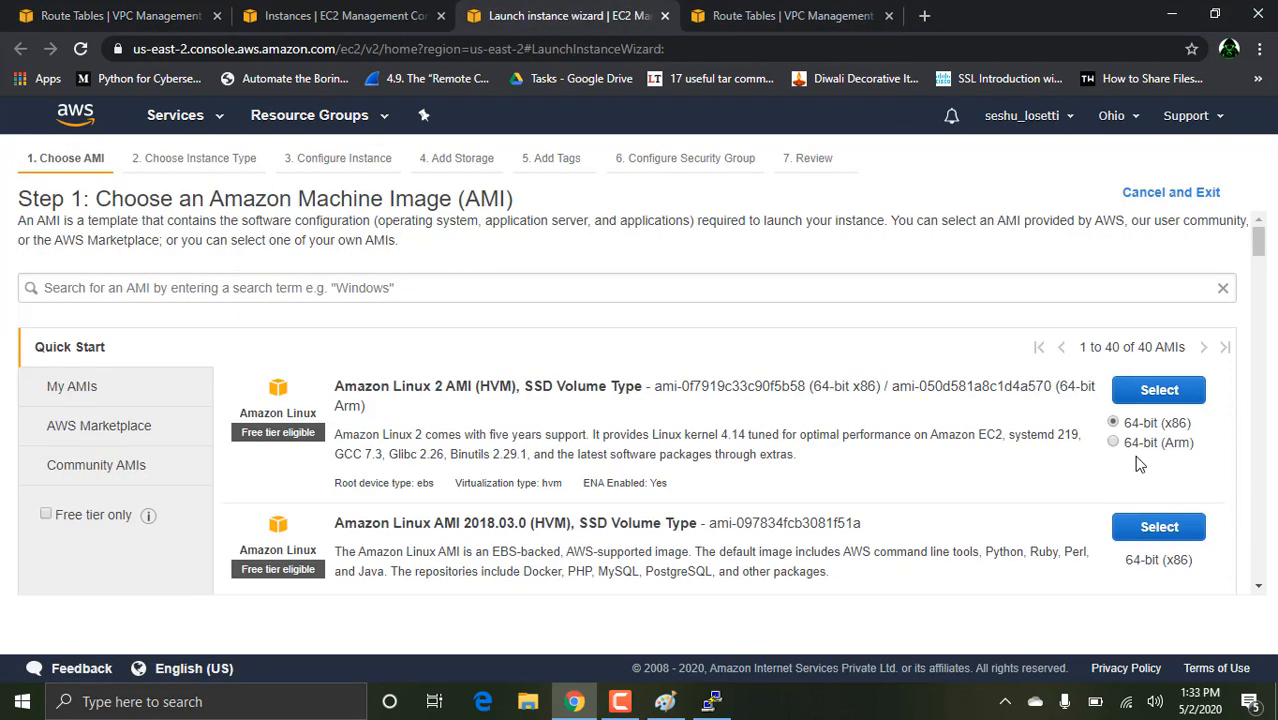
click(1134, 398)
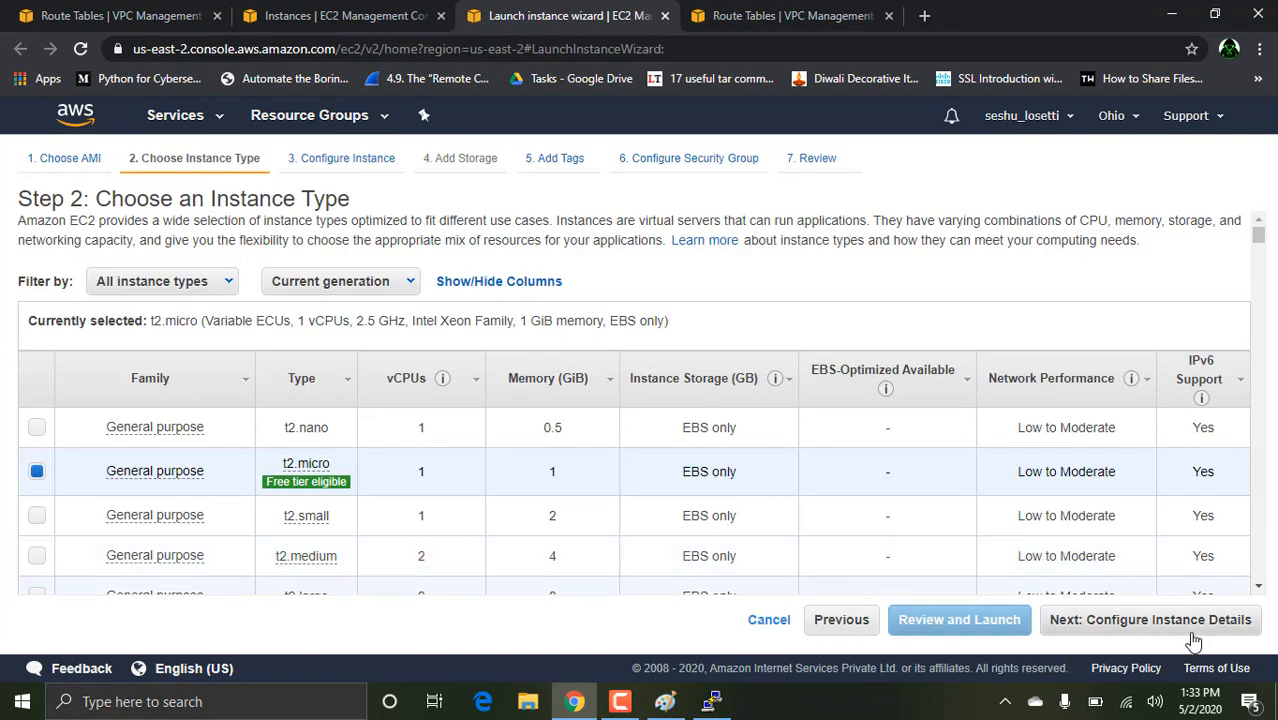
click(1188, 630)
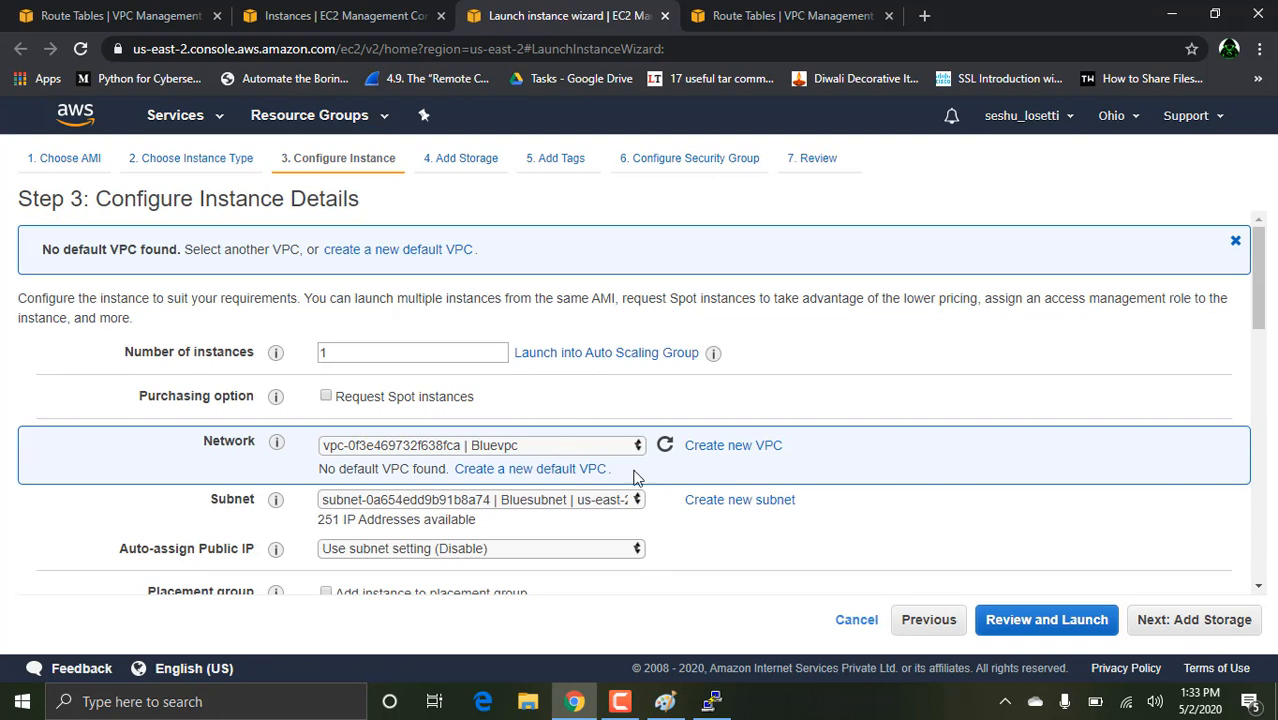
Enable auto-assigned public IP for the Ohio instance in Bluevpc, then accept the default storage without adding tags.
click(553, 542)
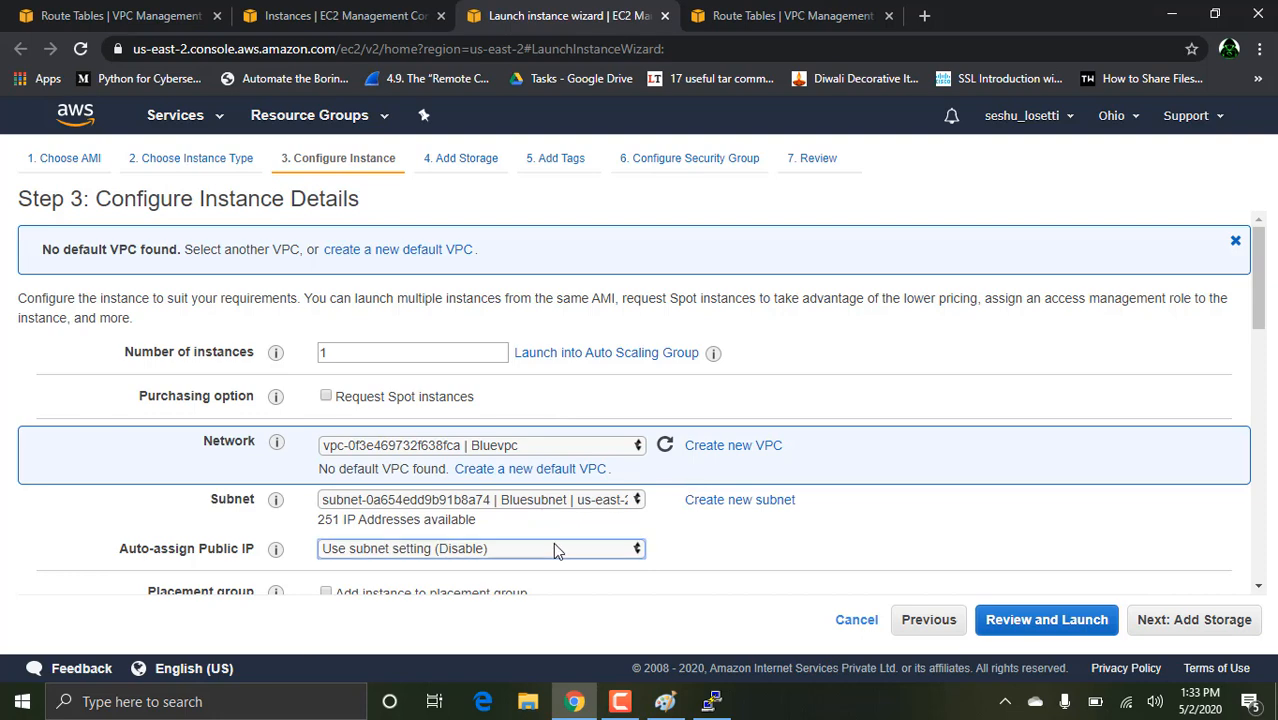
click(420, 601)
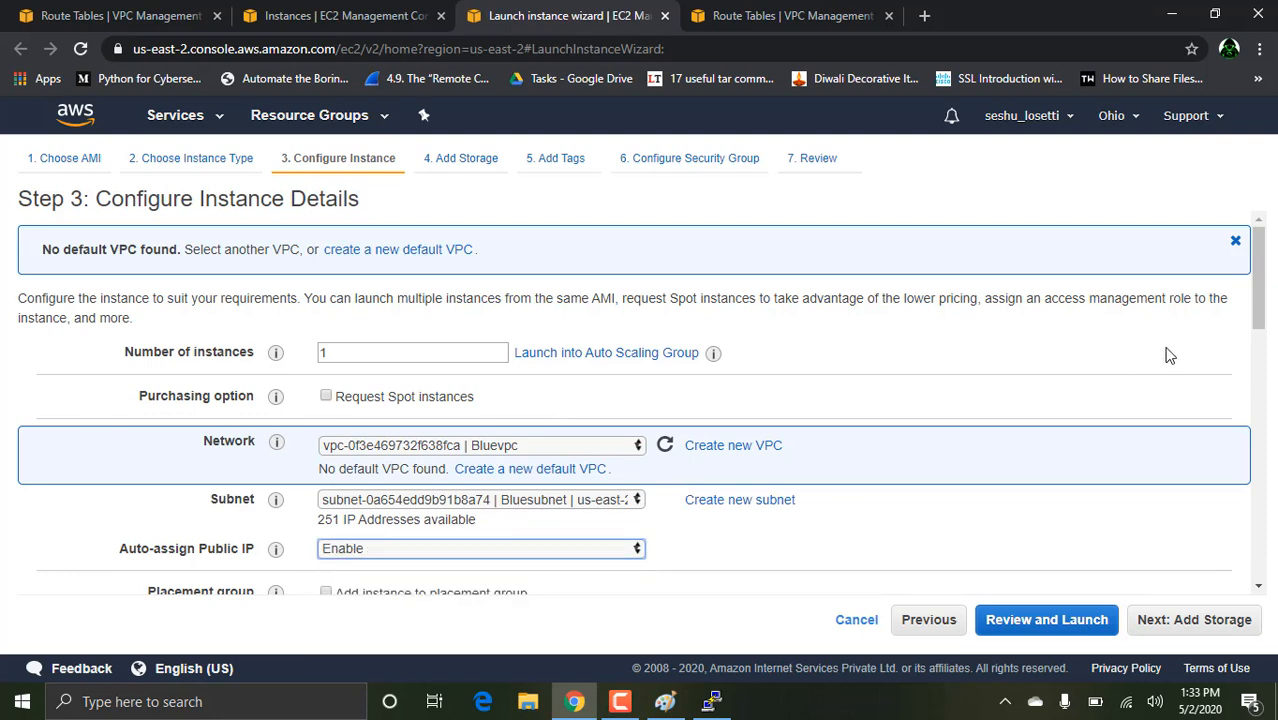
click(1158, 620)
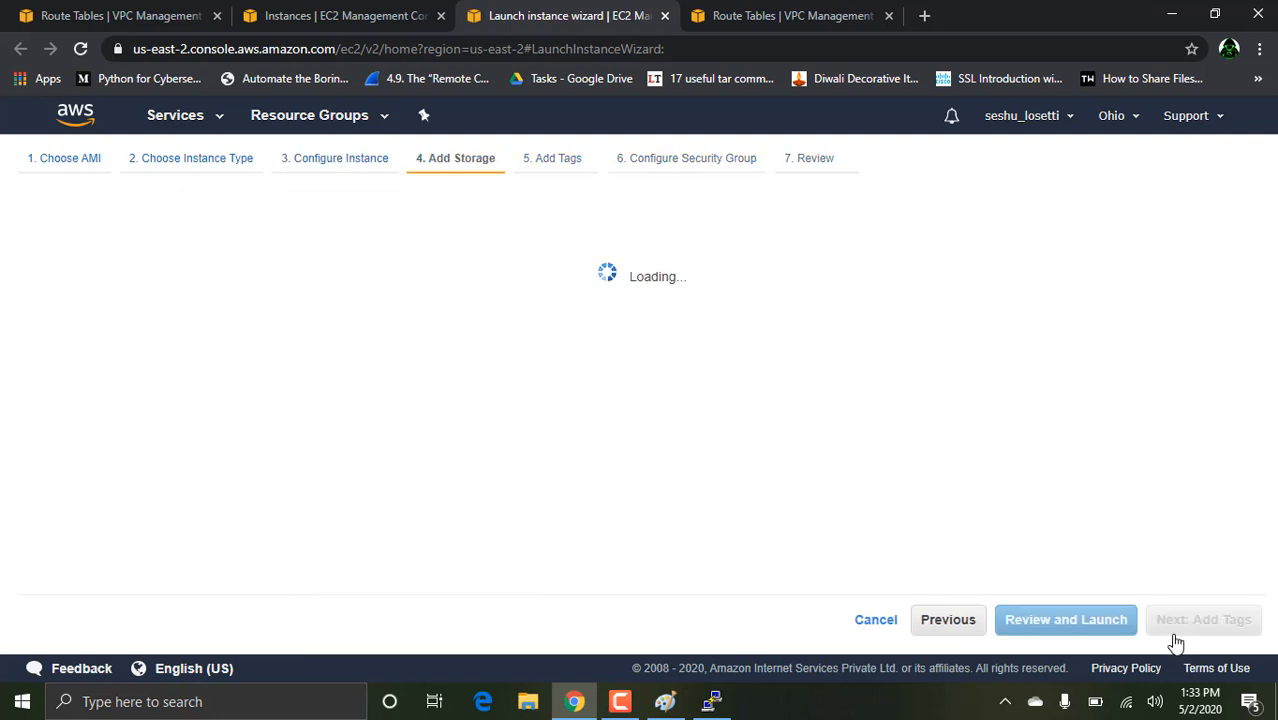
click(1177, 630)
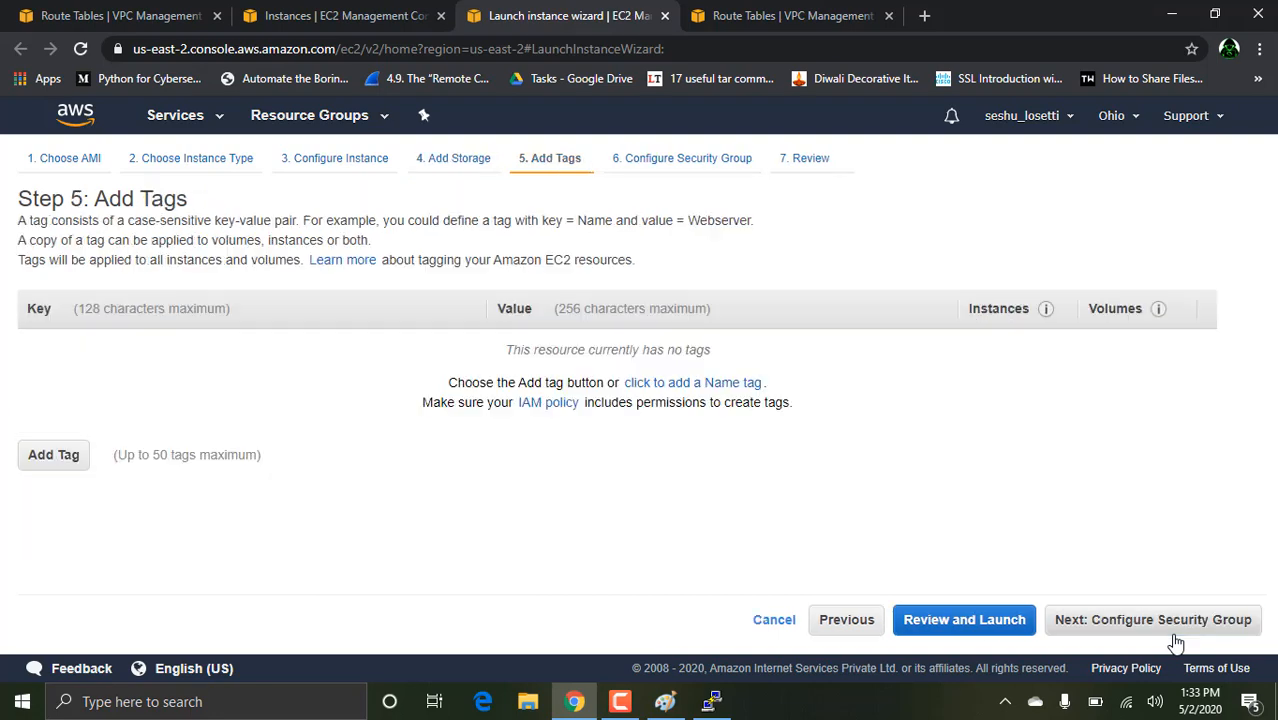
click(1176, 622)
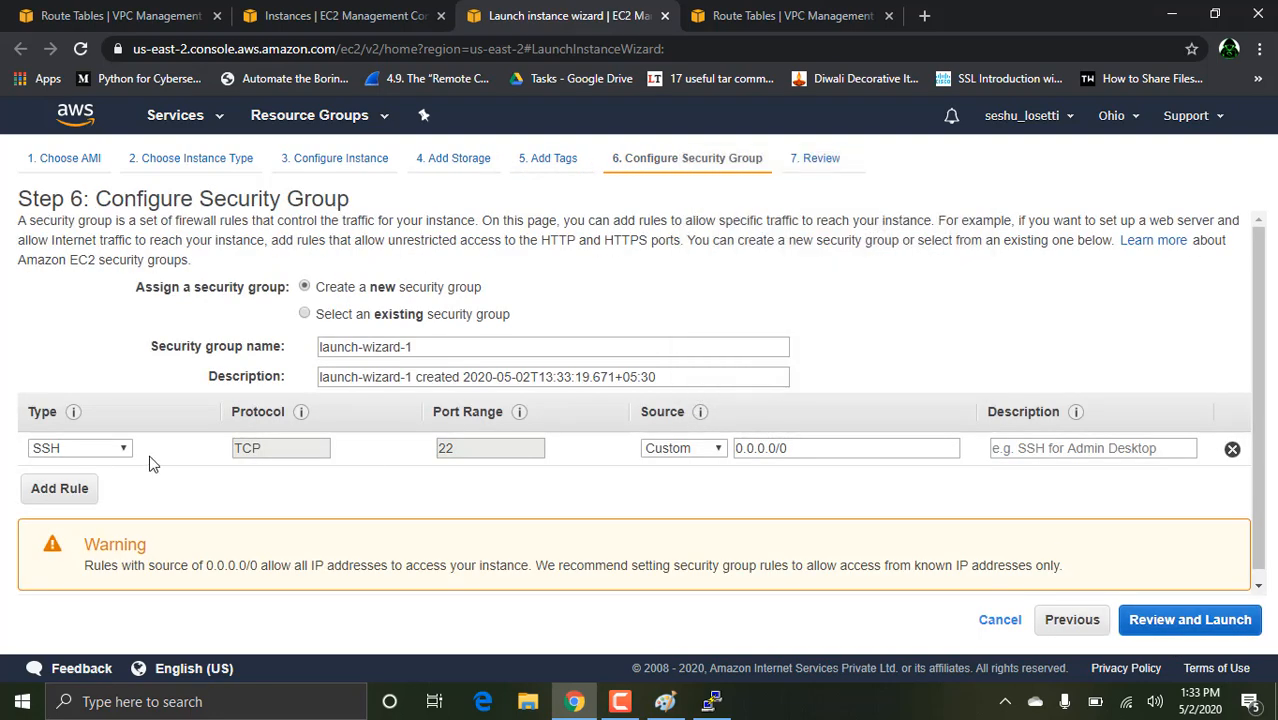
Add an All ICMP - IPv4 rule with source 0.0.0.0/0 to the Ohio instance's new security group.
click(84, 490)
click(100, 484)
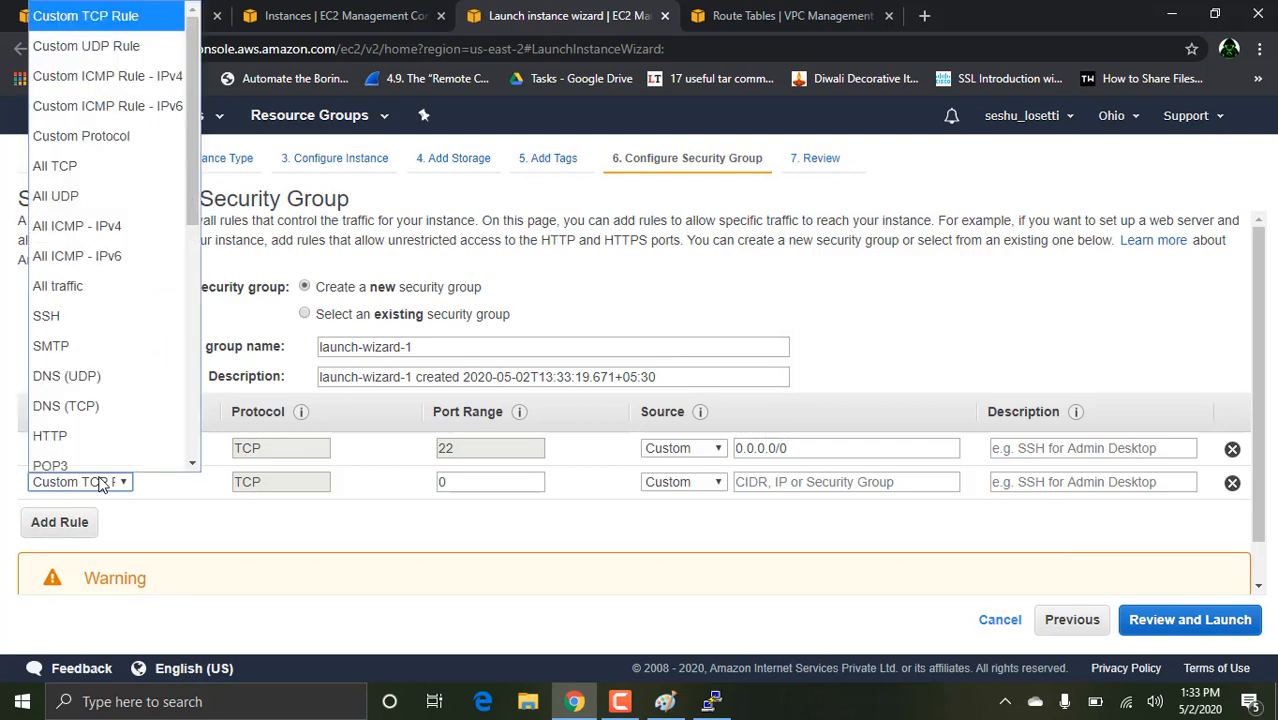
click(86, 229)
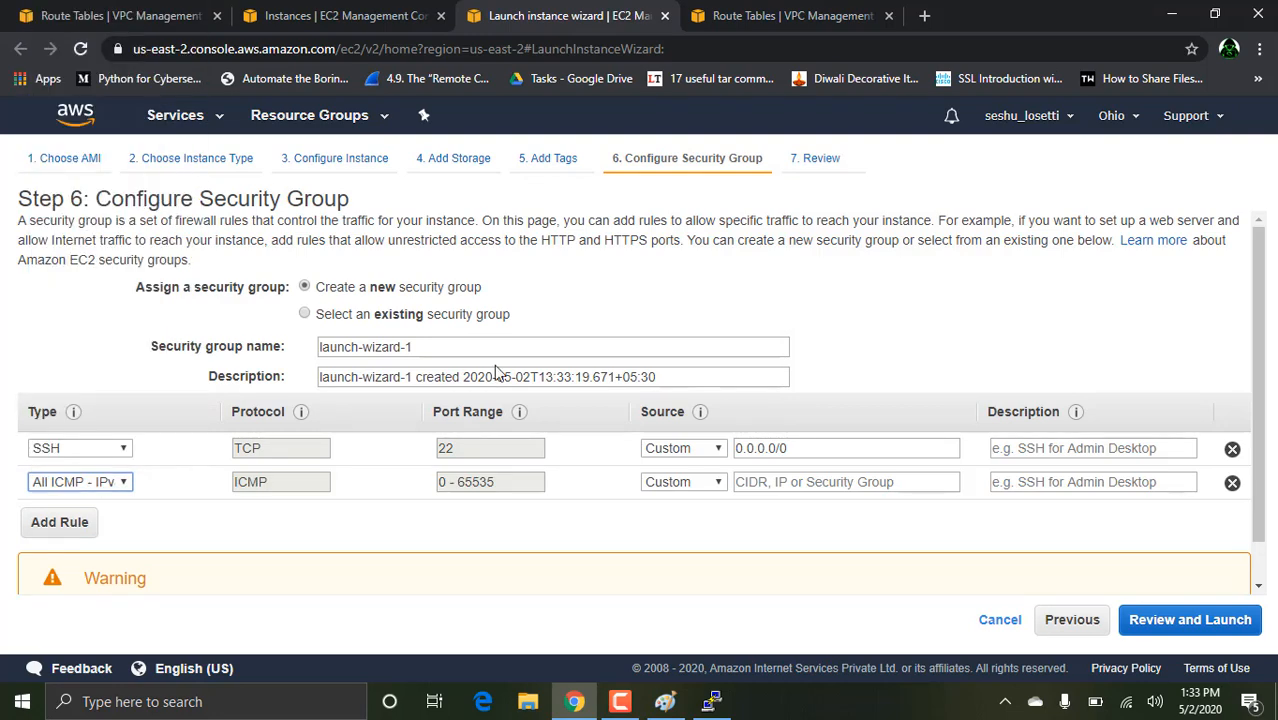
click(806, 482)
text(0)
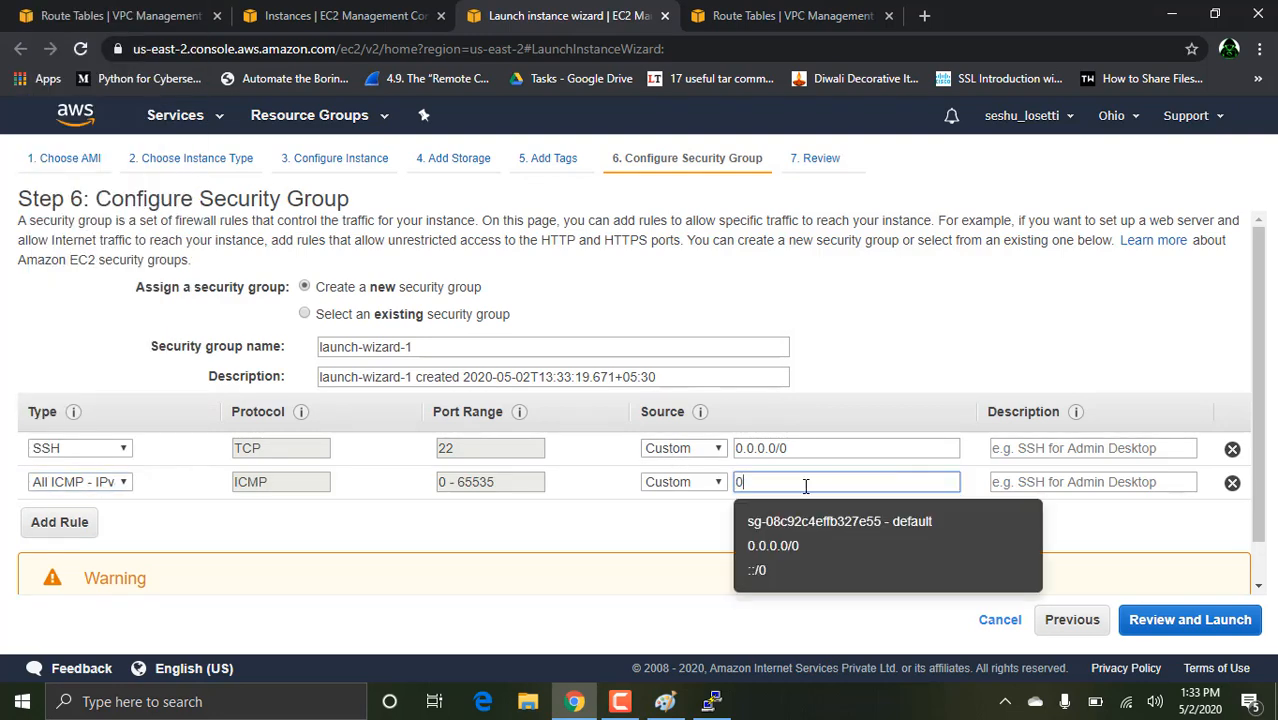
text(/0)
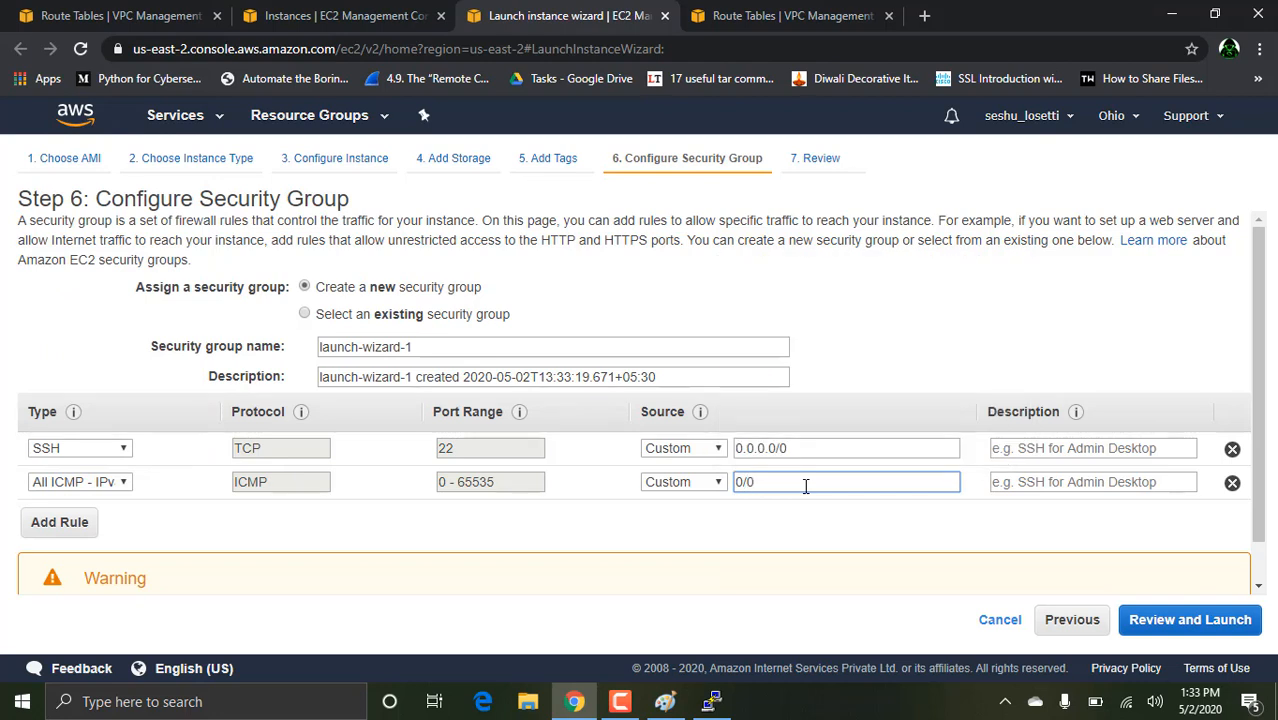
key(BackSpace)
text(/)
key(BackSpace)
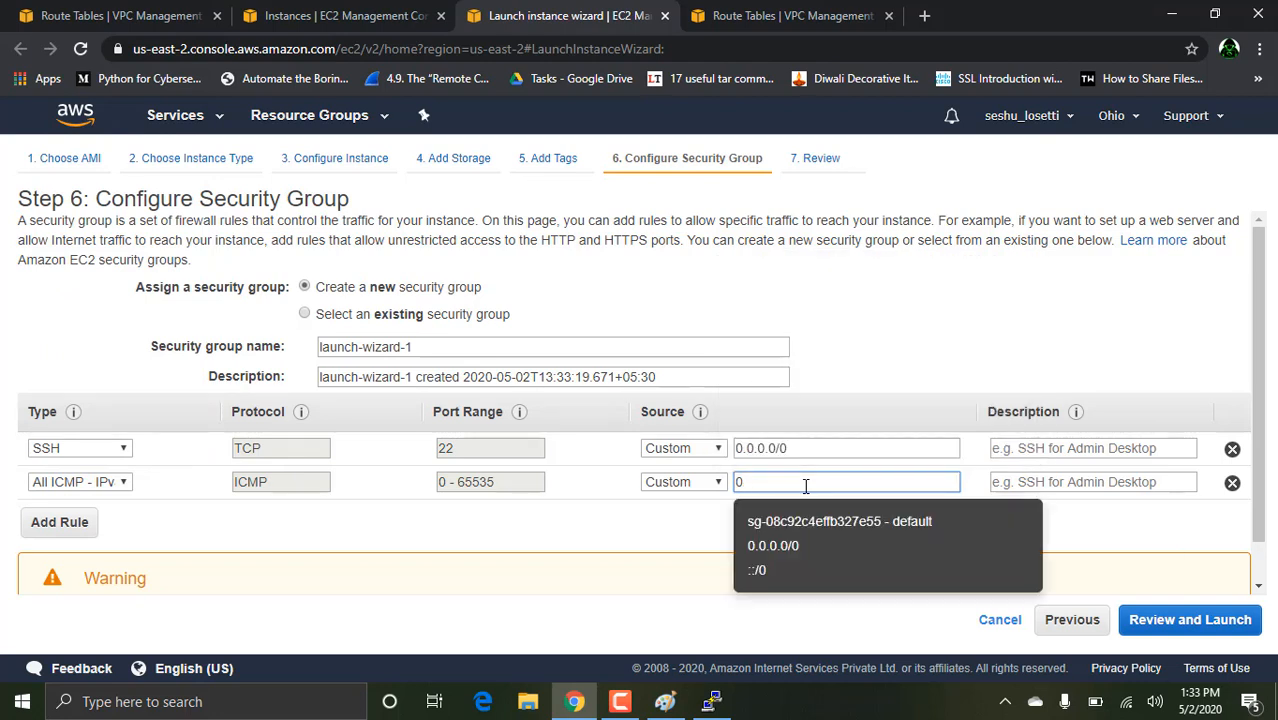
text(.0.0..0)
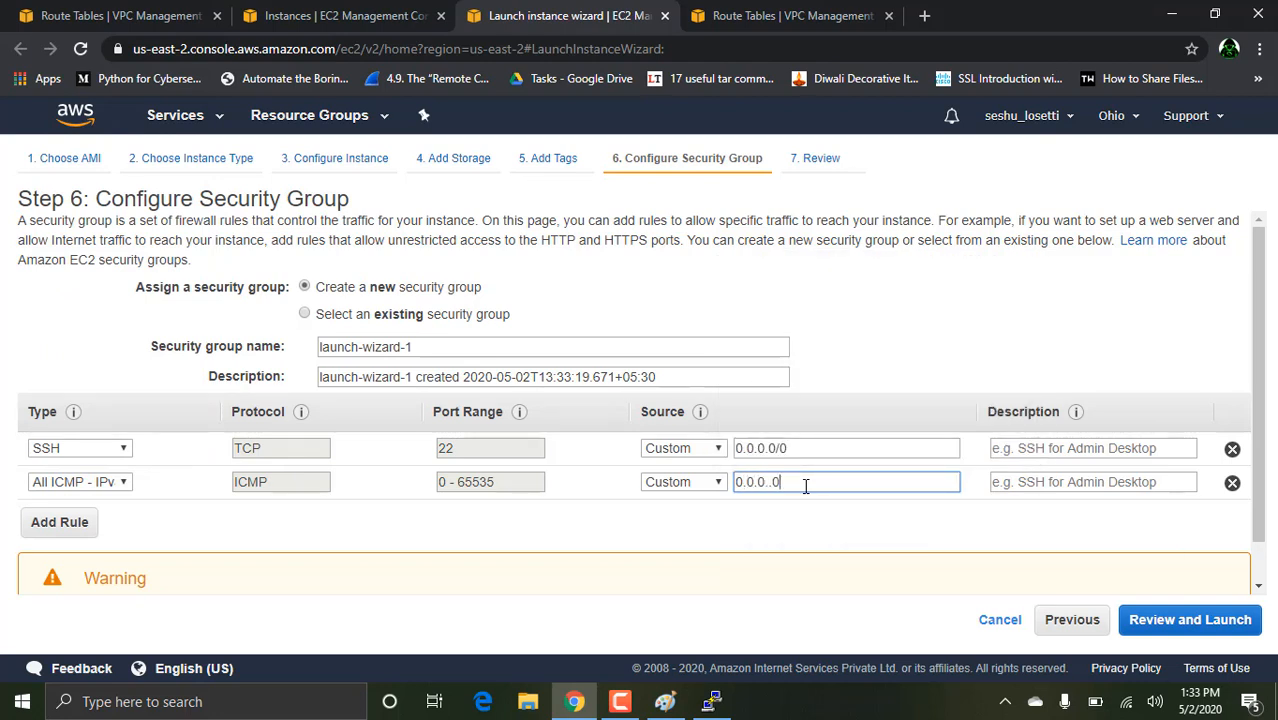
key(BackSpace)
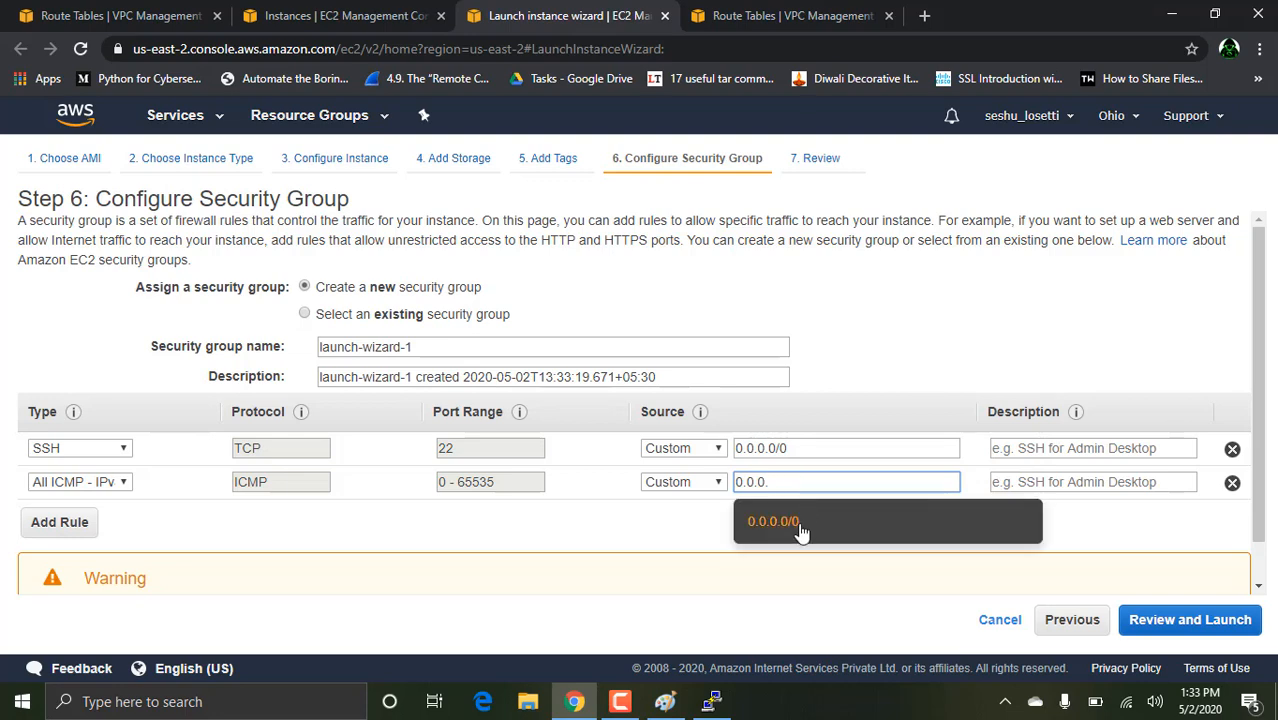
click(790, 522)
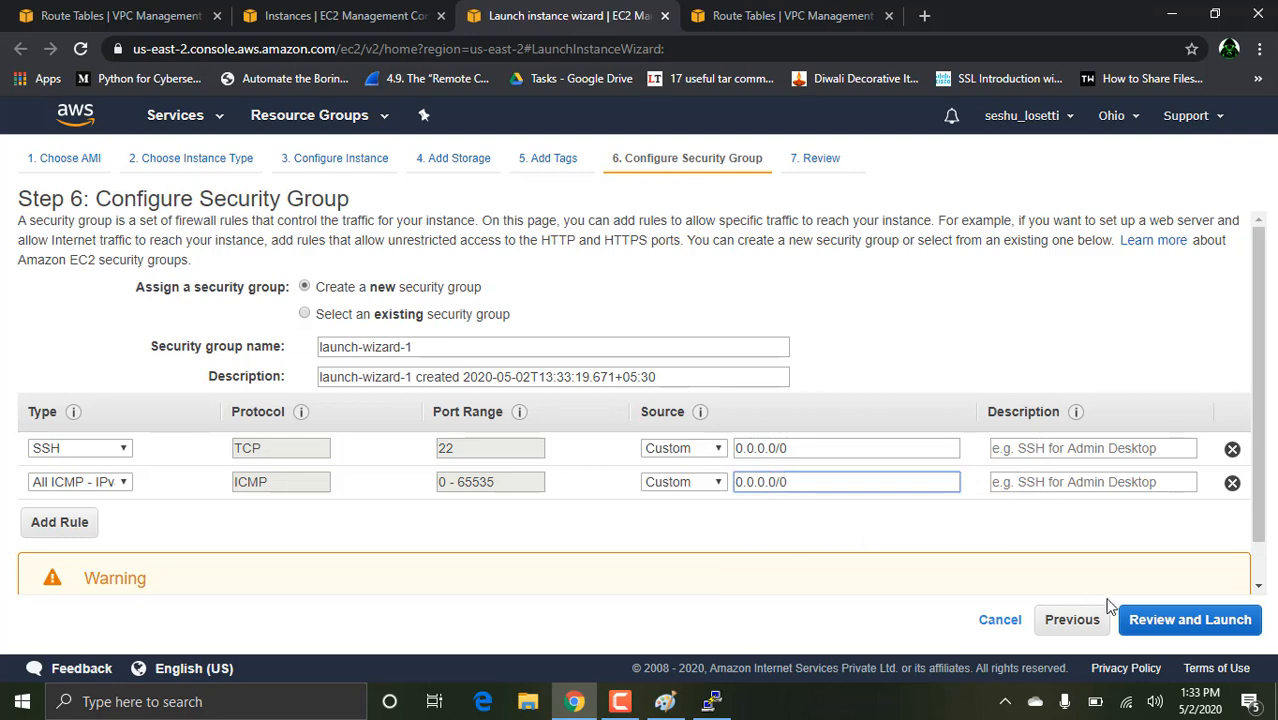
Launch the Ohio instance with the existing key pair seshu1, acknowledging access to its key file, and show the instances list.
click(1222, 622)
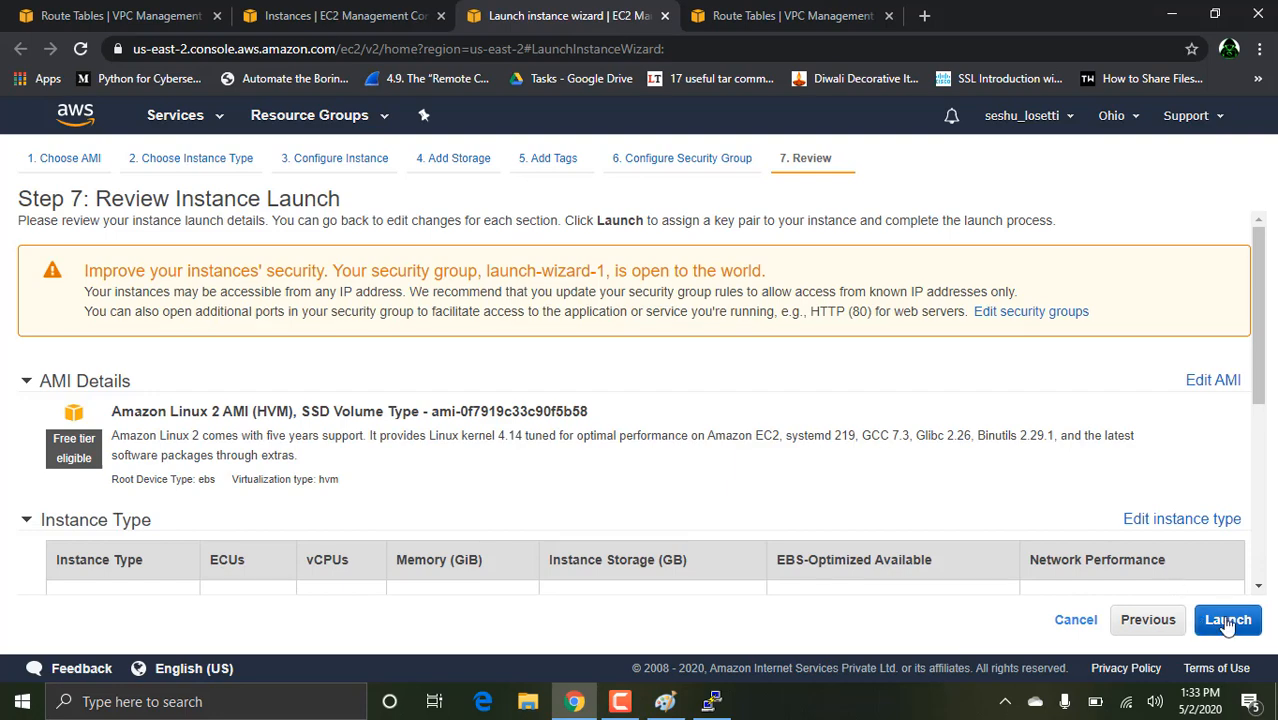
click(1228, 621)
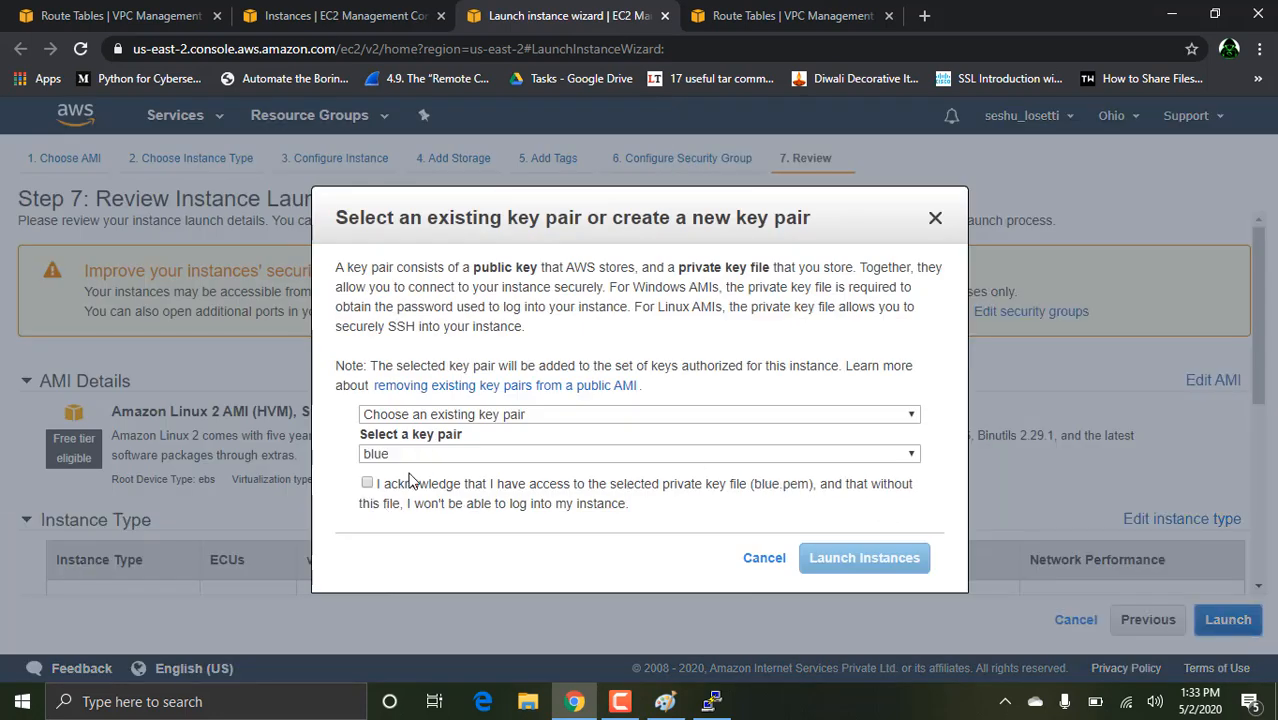
click(477, 455)
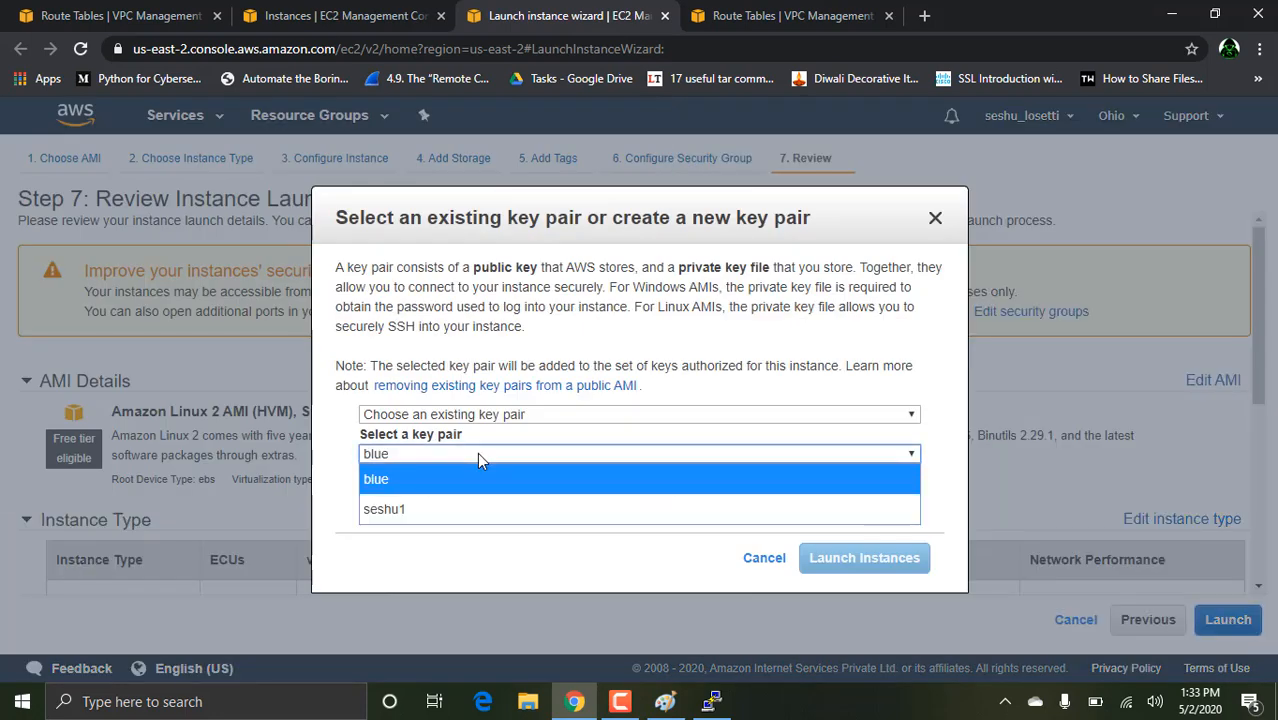
click(374, 505)
click(367, 483)
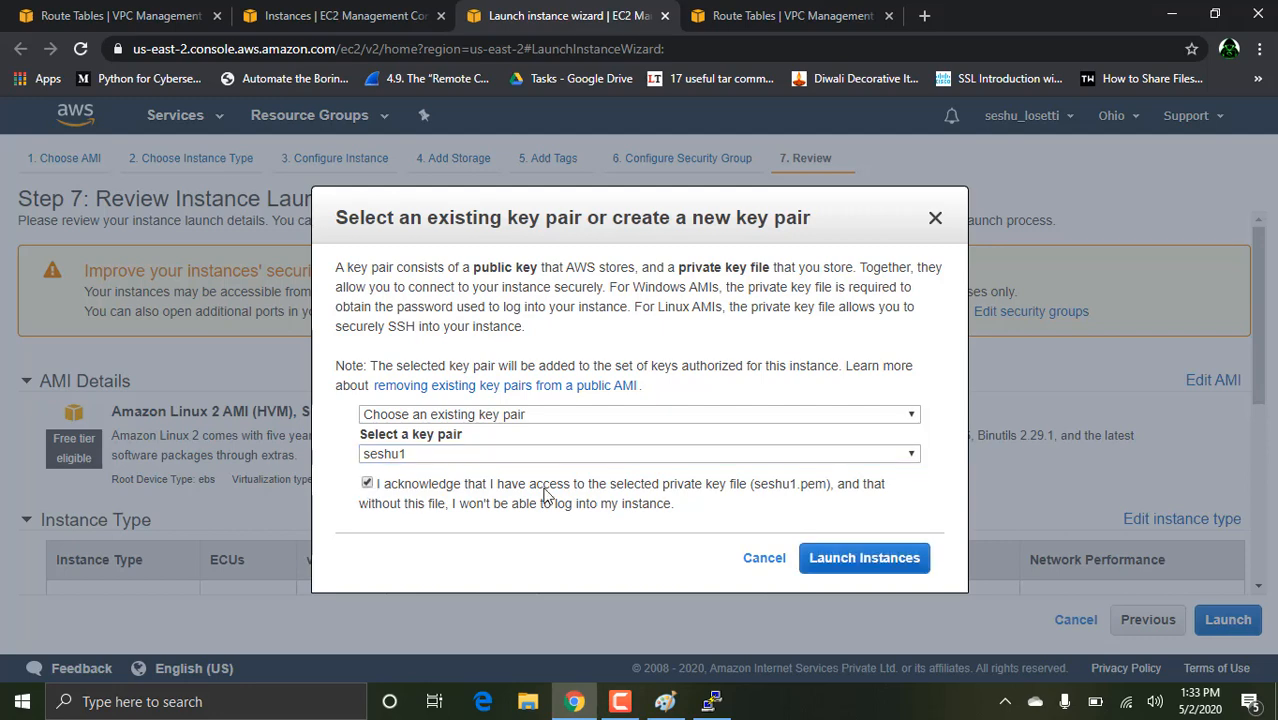
click(866, 560)
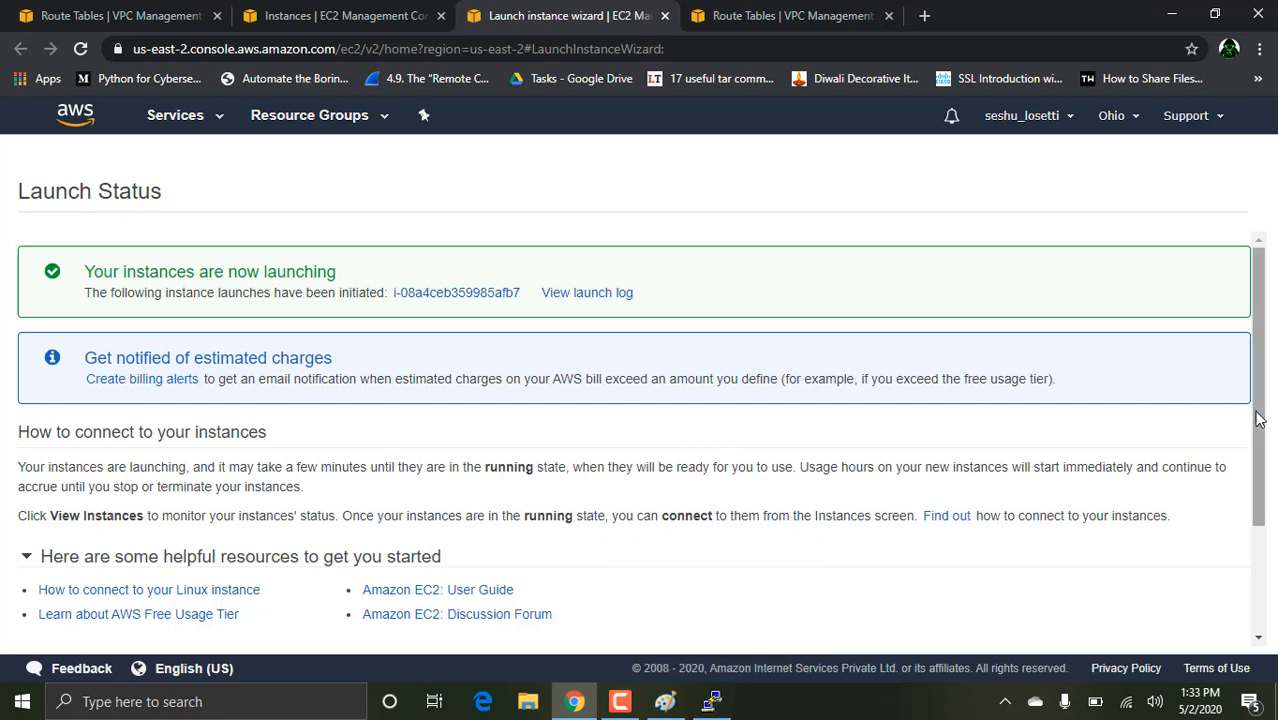
scroll(1256, 418, down, 2)
click(1203, 637)
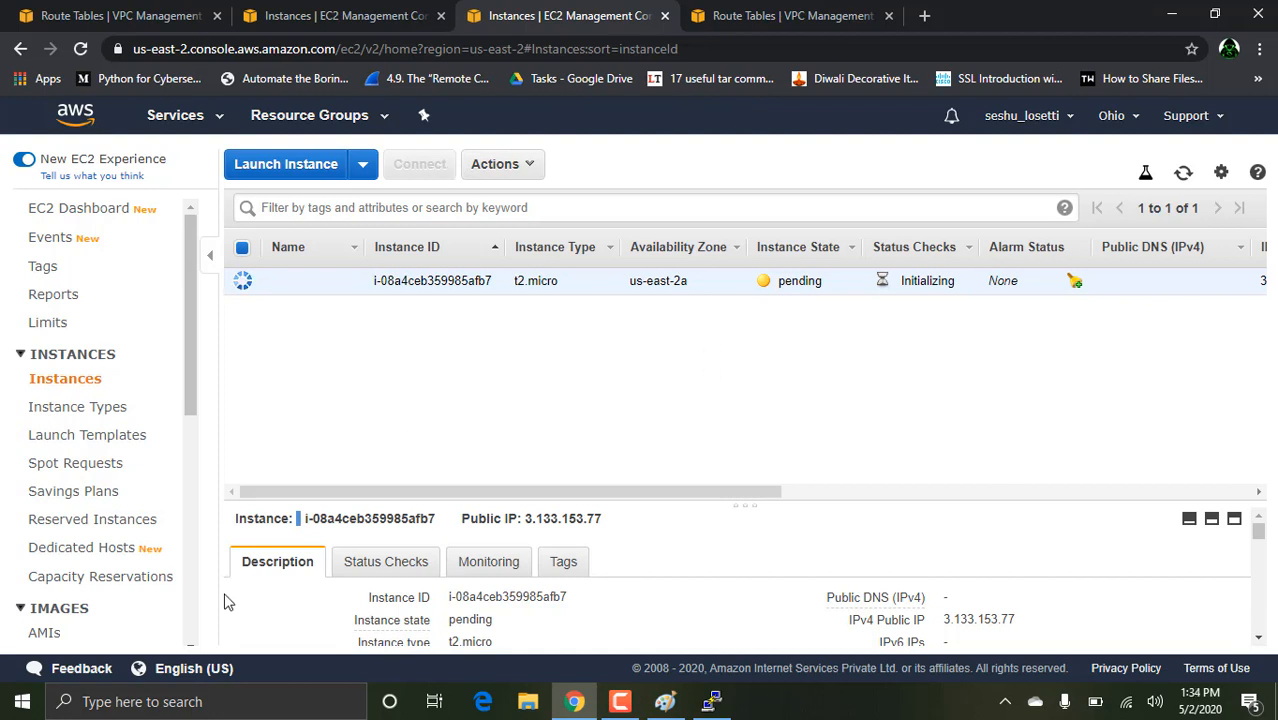
Open PuTTY and enter the Ohio instance's copied public IP, 3.133.153.77, as the host.
click(268, 704)
text(p)
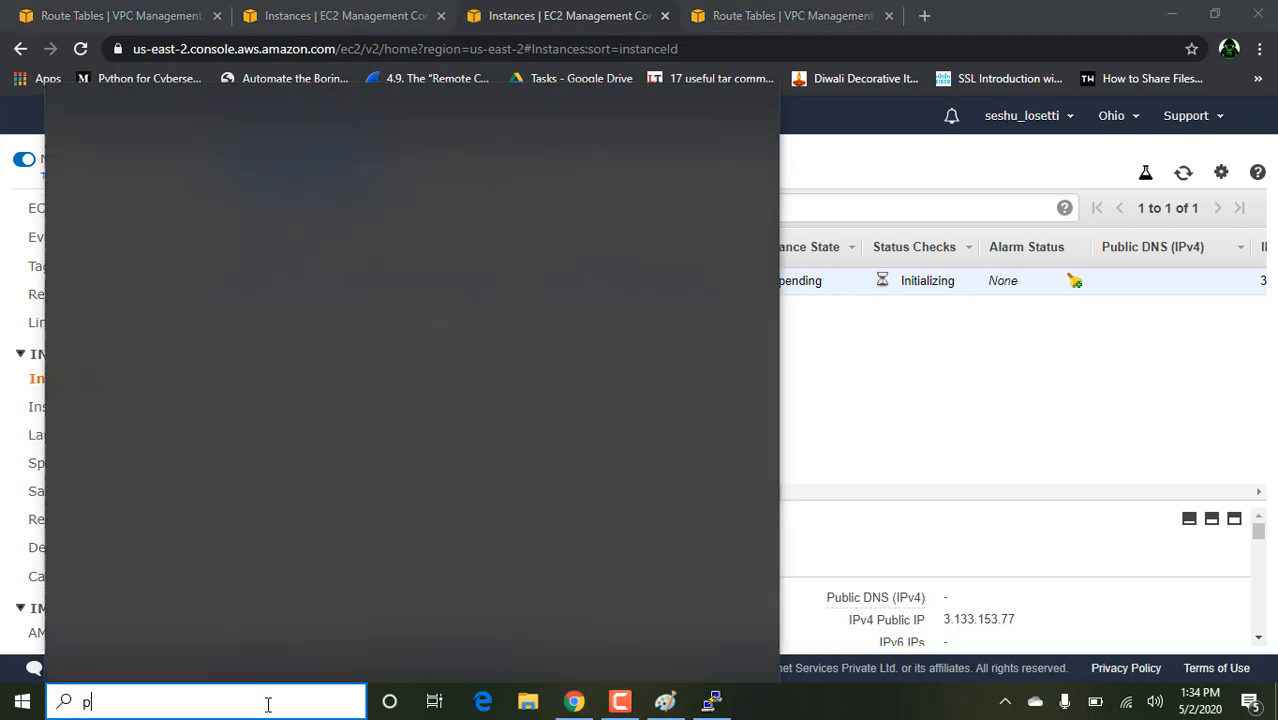
text(utty)
key(Return)
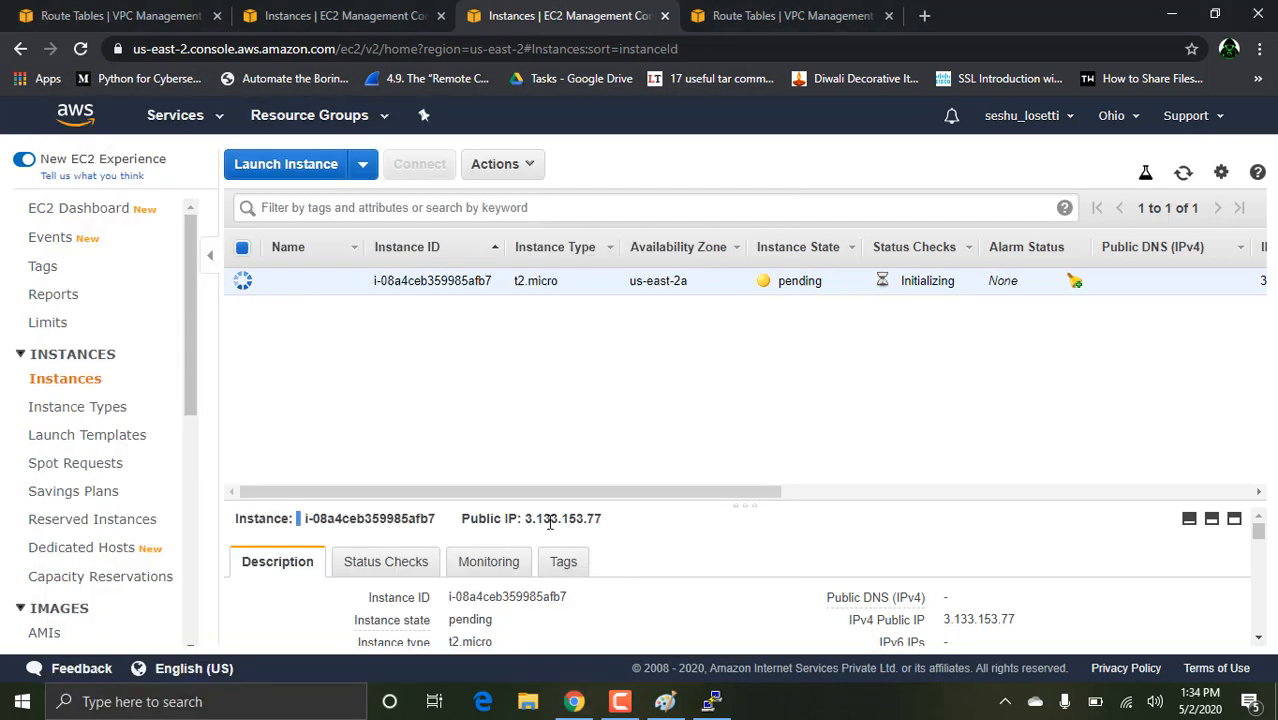
click(1030, 621)
click(1030, 621)
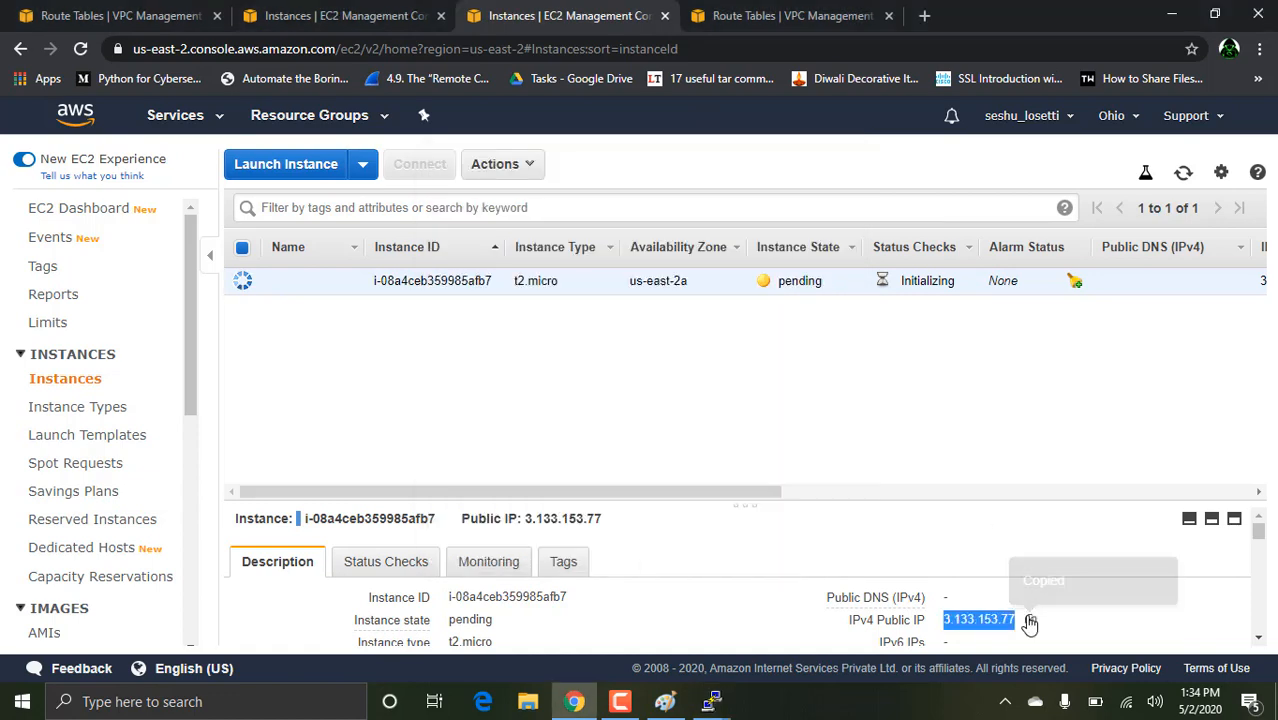
key(alt+Tab)
key(ctrl+v)
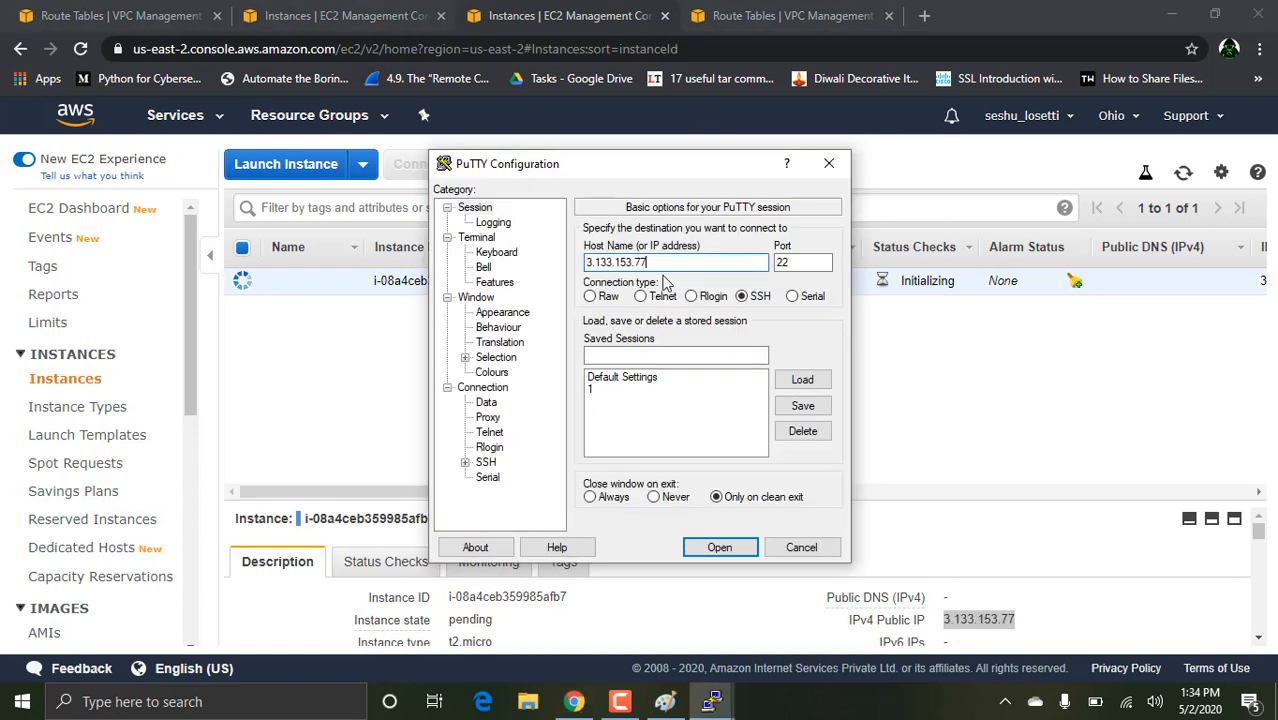
Set seshu1.ppk from the Desktop as the private key file for SSH authentication.
click(465, 463)
click(506, 450)
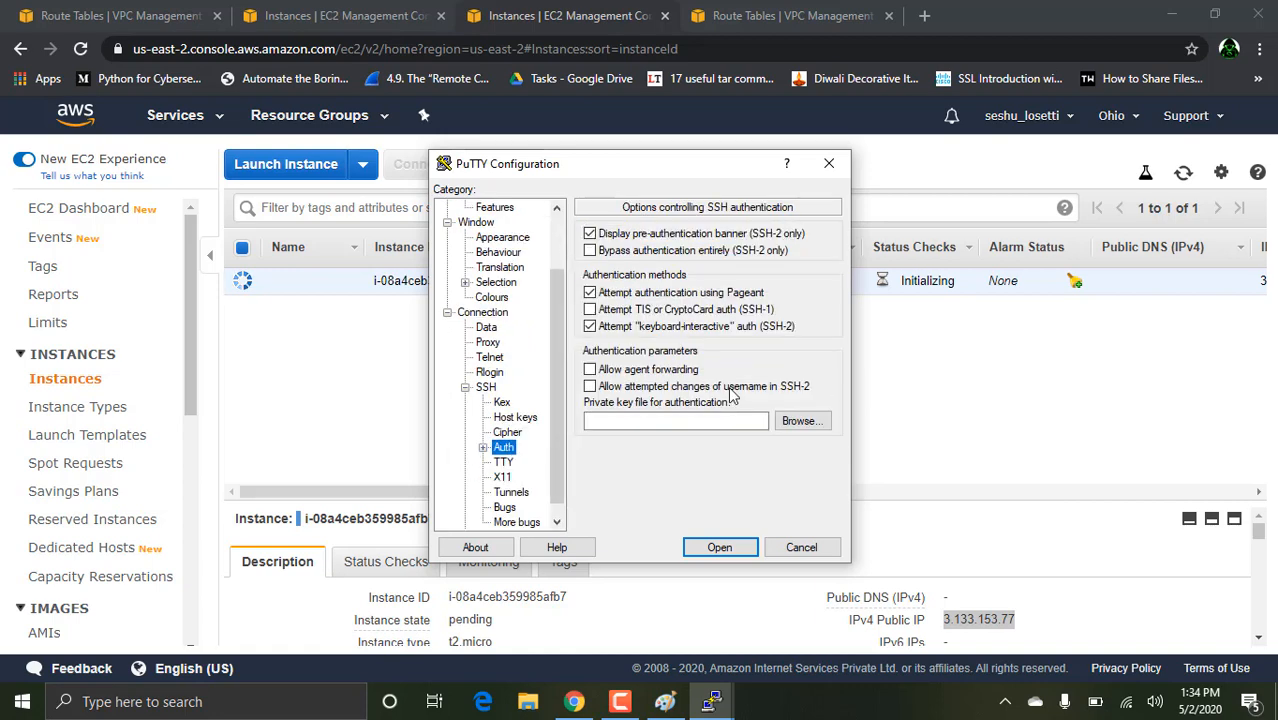
click(800, 423)
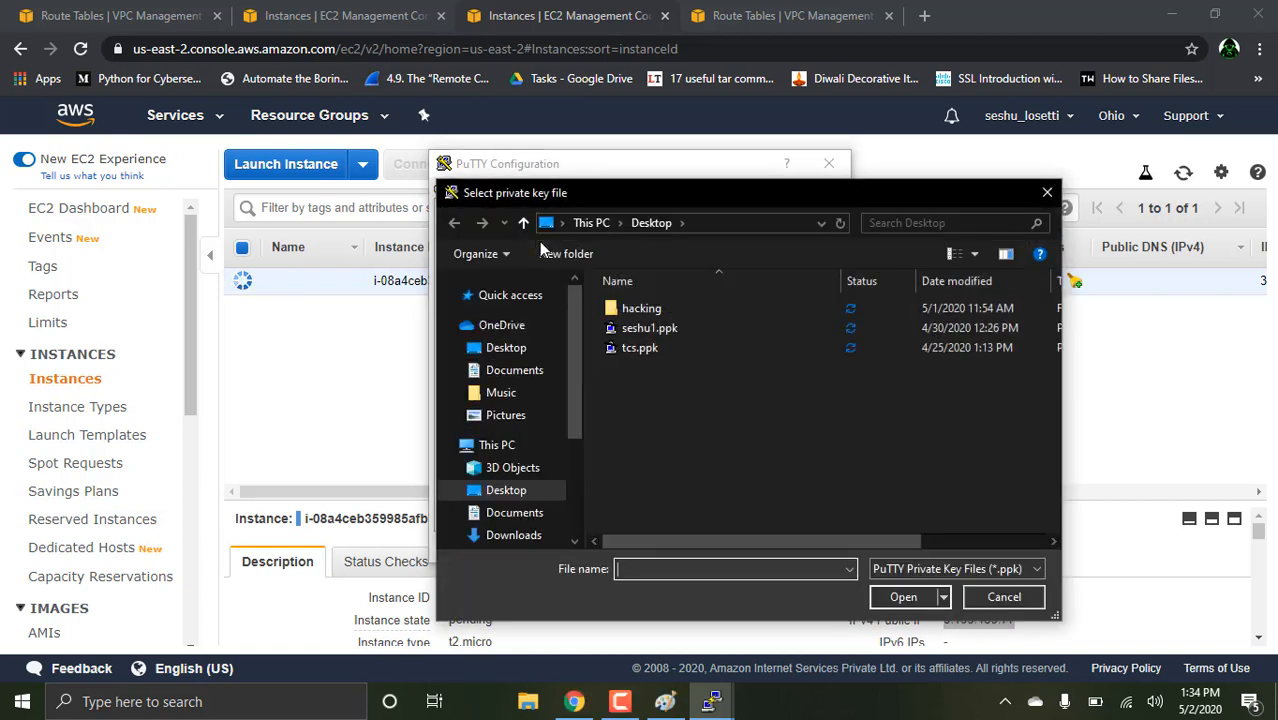
click(640, 328)
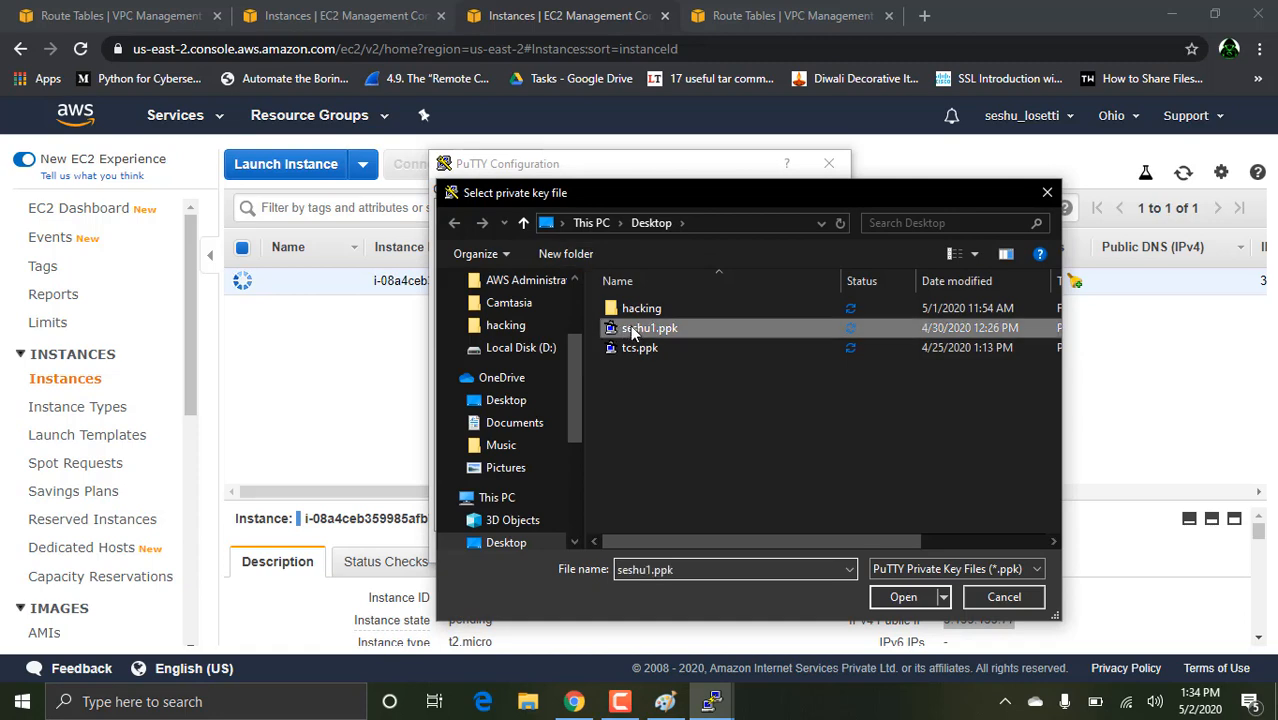
click(905, 600)
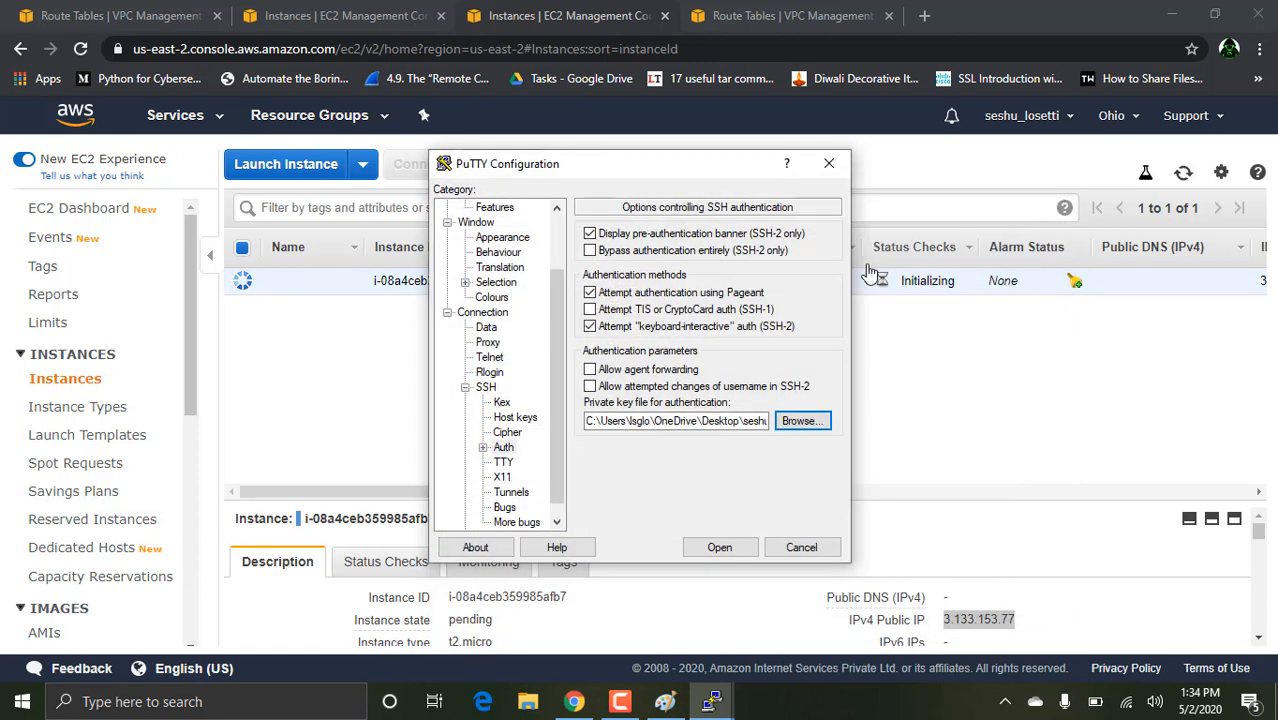
Open the SSH connection to the Ohio instance, trust its host key, and log in as ec2-user.
drag(684, 170, 537, 190)
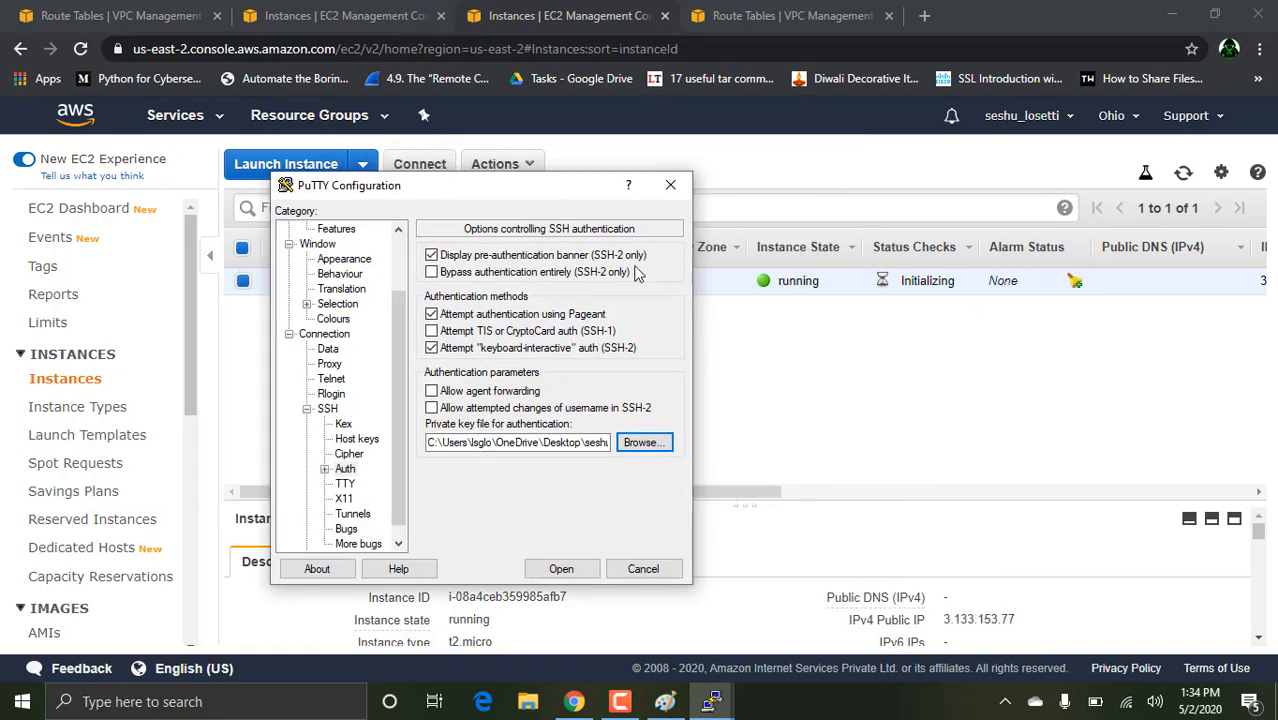
click(578, 568)
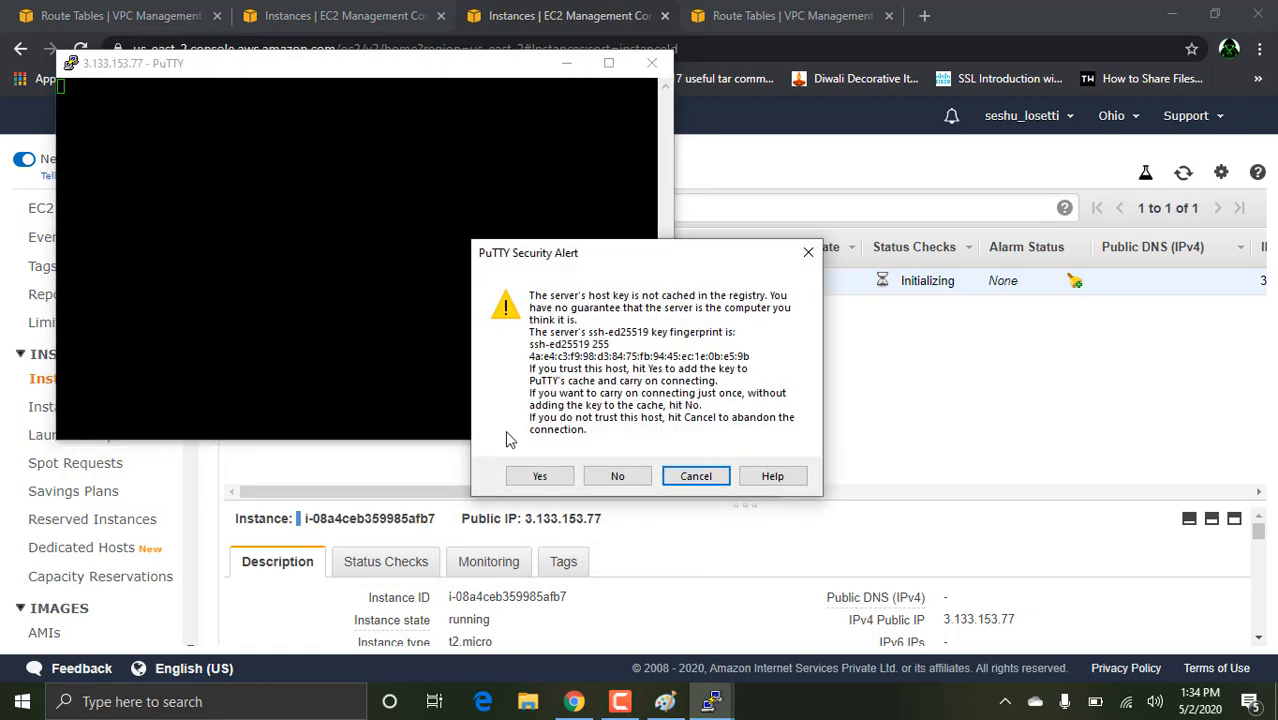
click(539, 476)
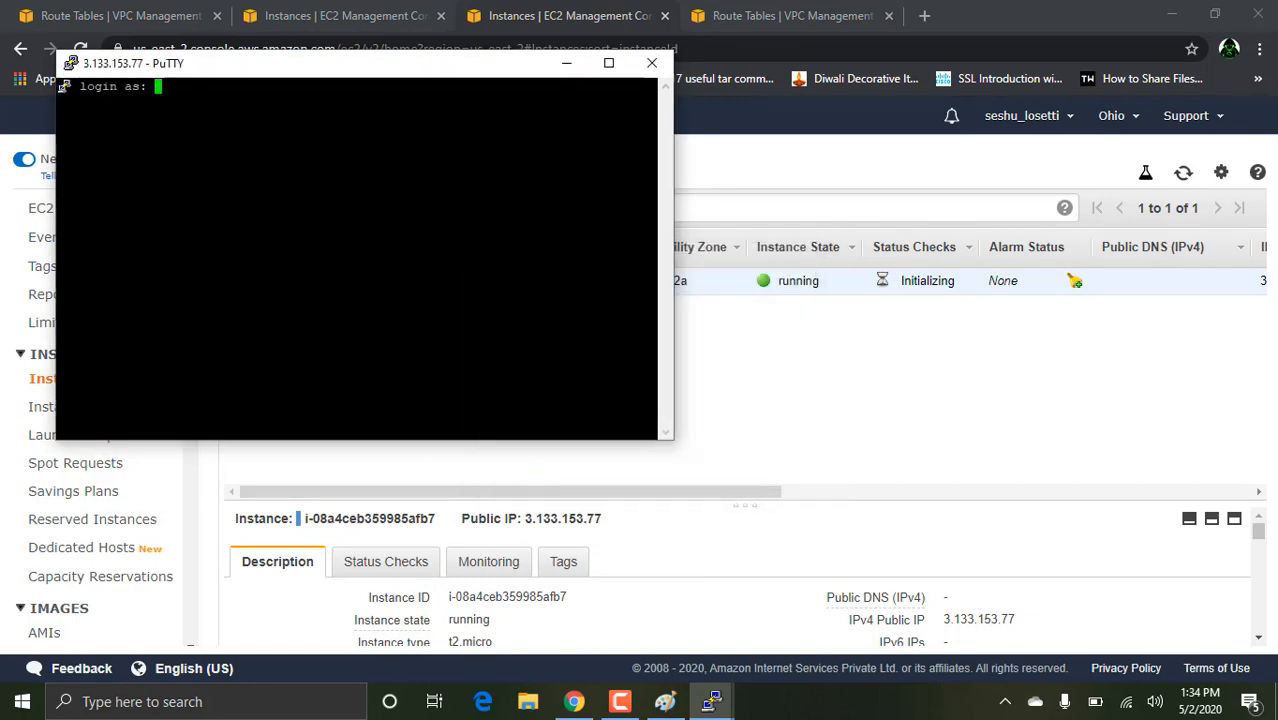
text(ec2-user)
key(Return)
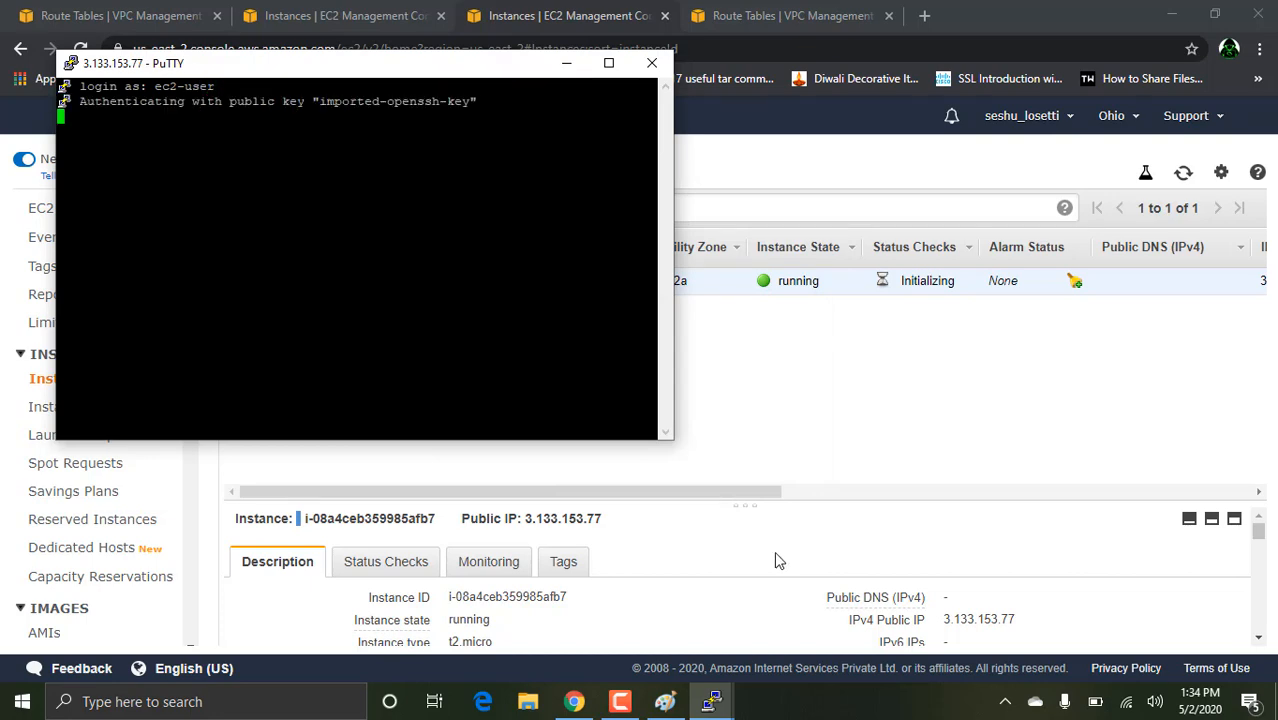
Bring the N. Virginia instance's PuTTY session forward and place it beside the Ohio session.
mouse_move(708, 698)
click(634, 631)
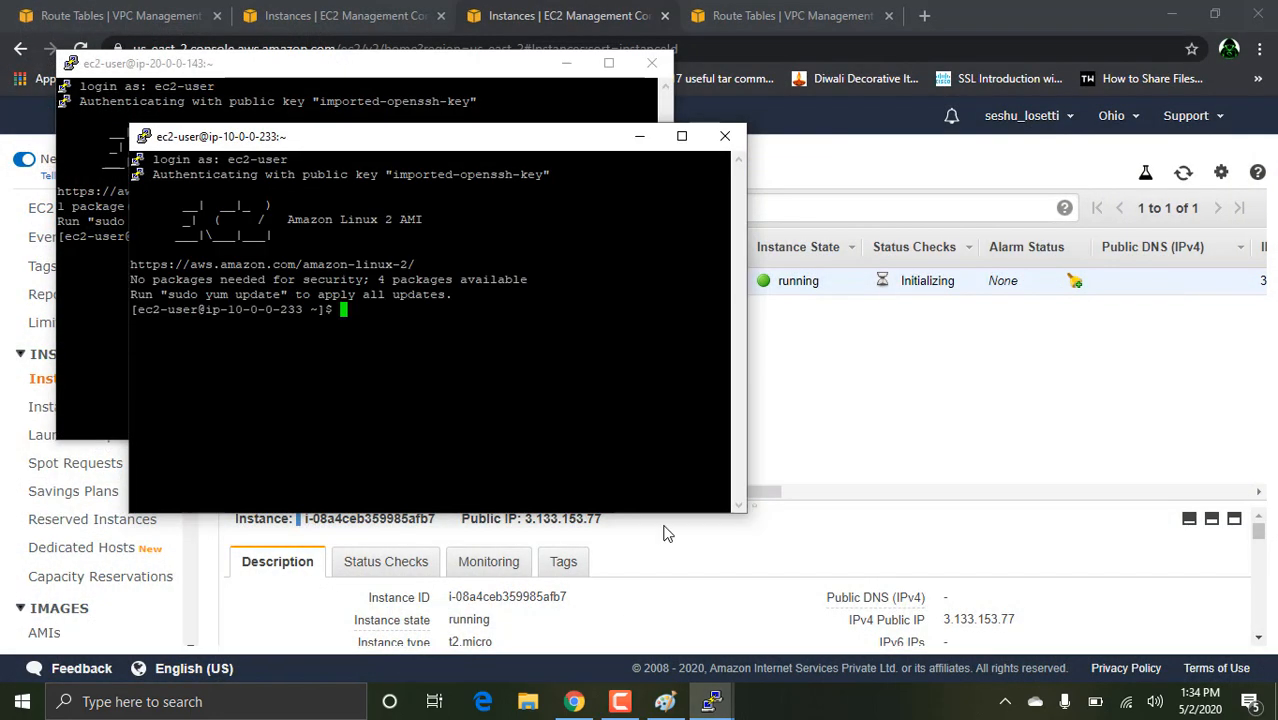
drag(500, 140, 984, 140)
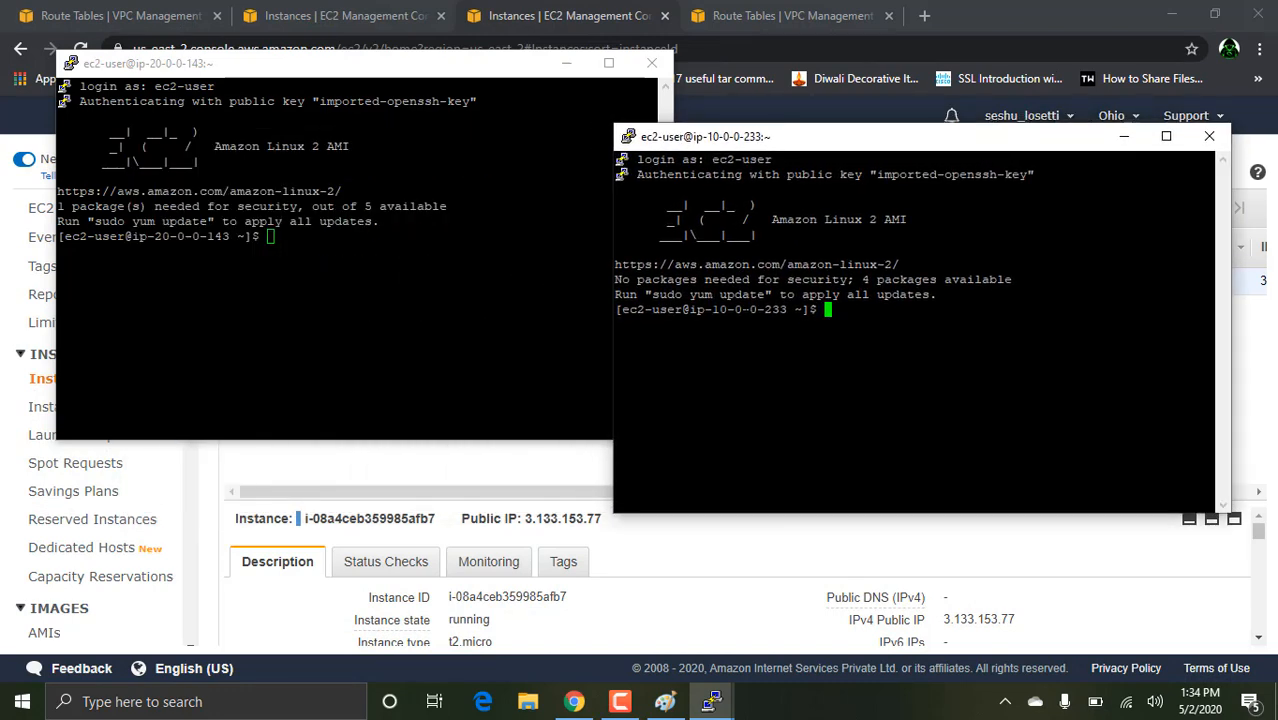
Ping 10.0.0.233 from the Ohio instance's terminal to test connectivity, and stop the ping.
click(400, 300)
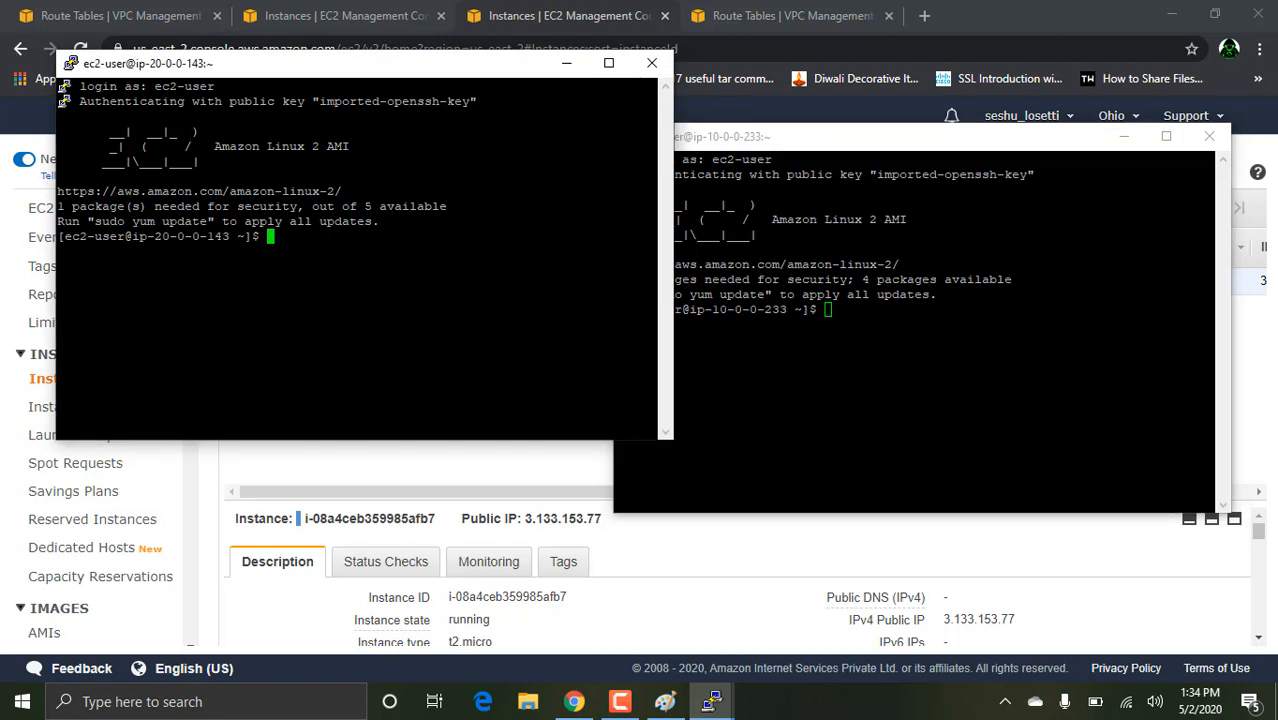
text(ping 10.0.0.233)
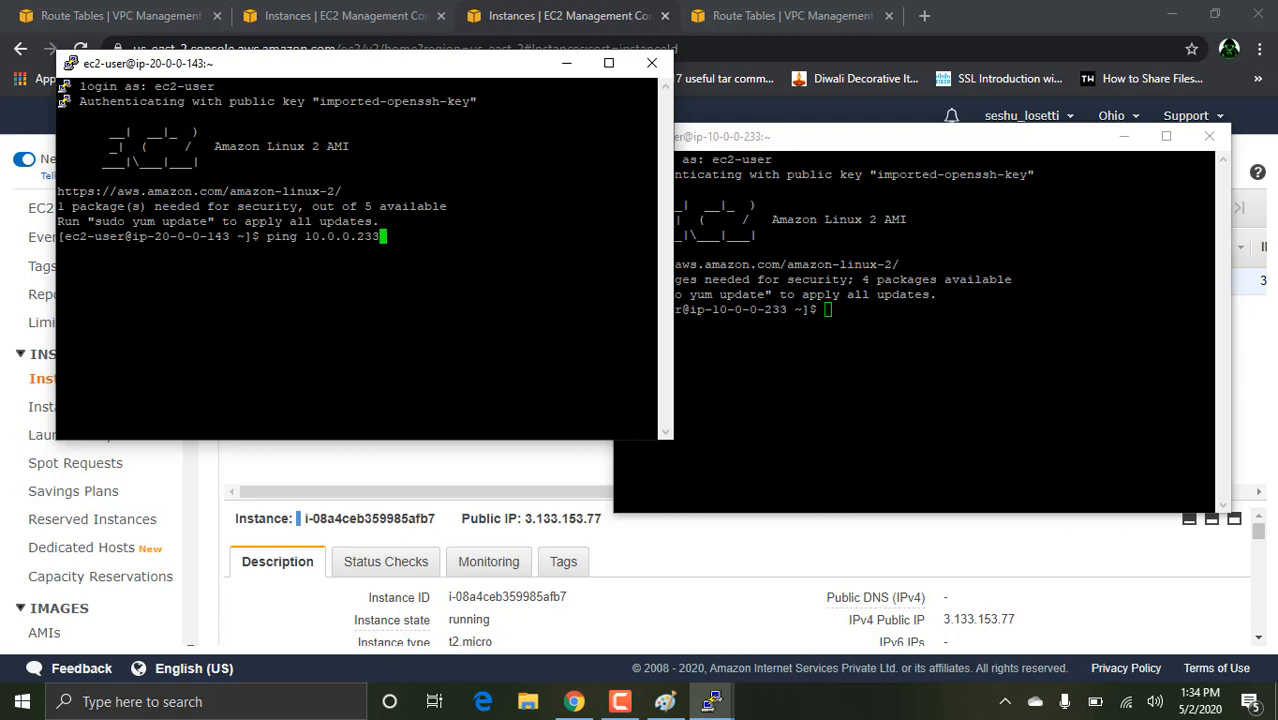
key(Return)
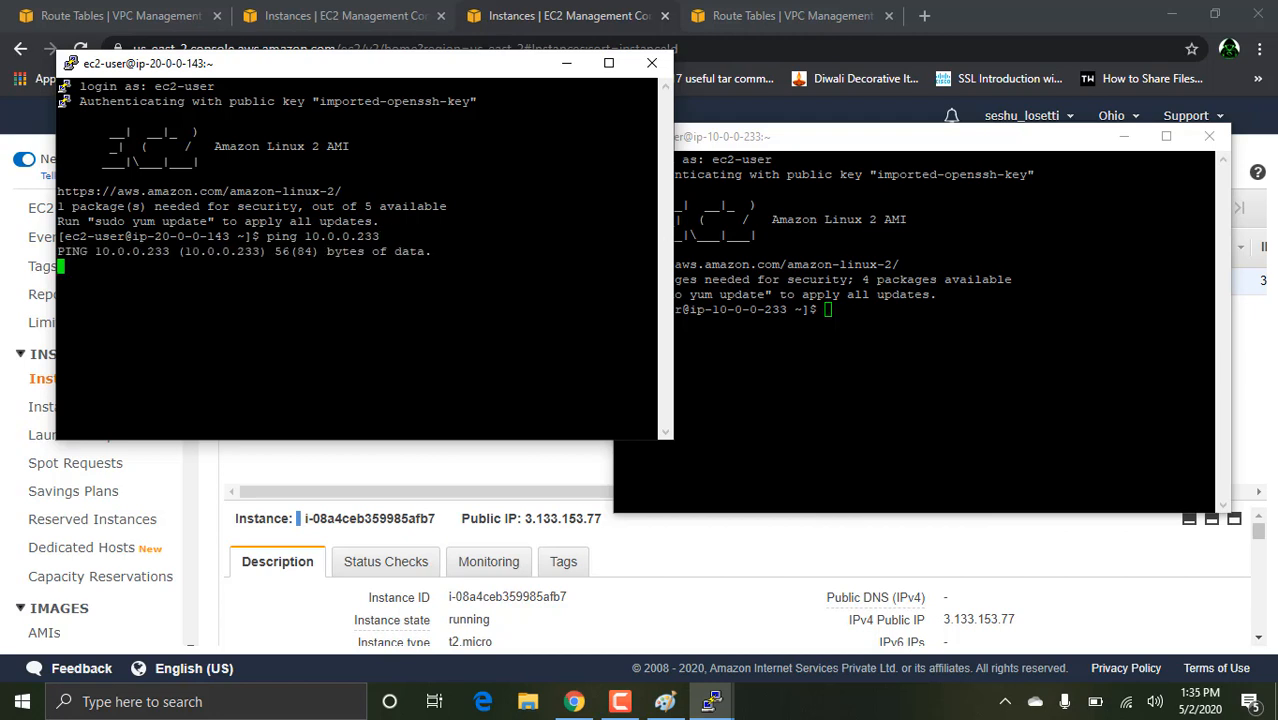
key(ctrl+c)
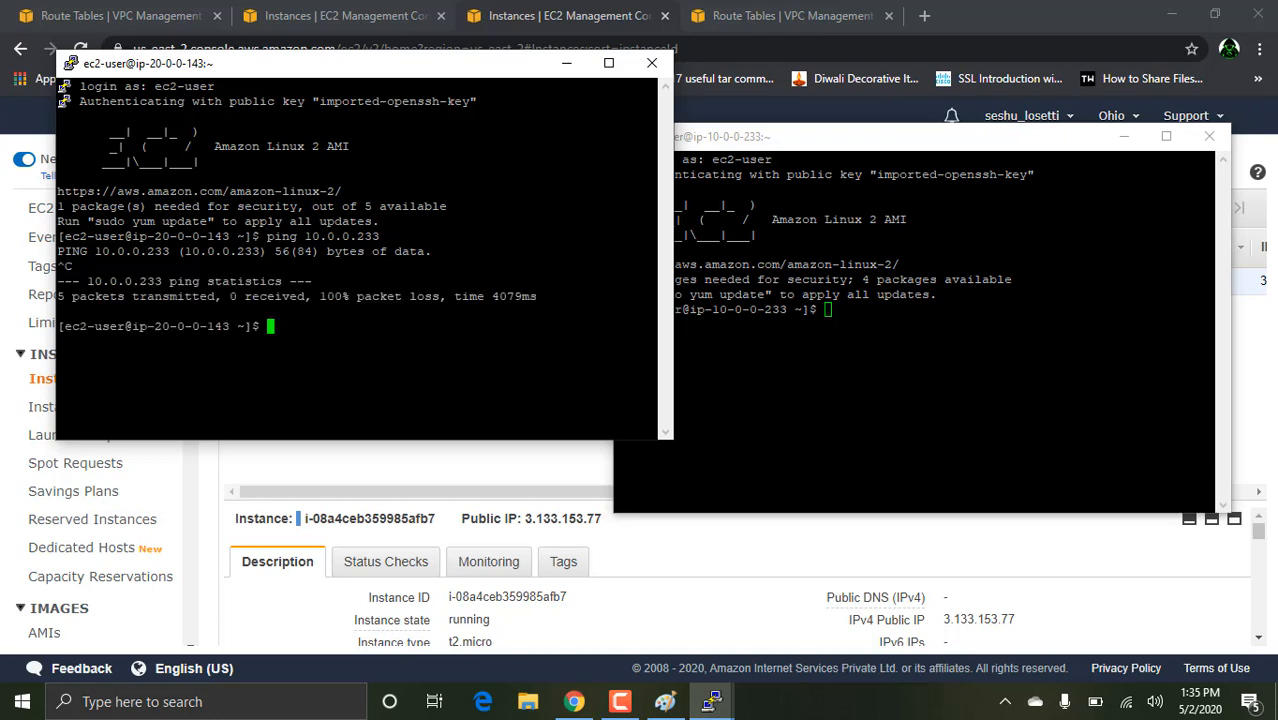
Minimize both PuTTY sessions to uncover the AWS console in the browser.
drag(566, 208, 568, 67)
click(561, 67)
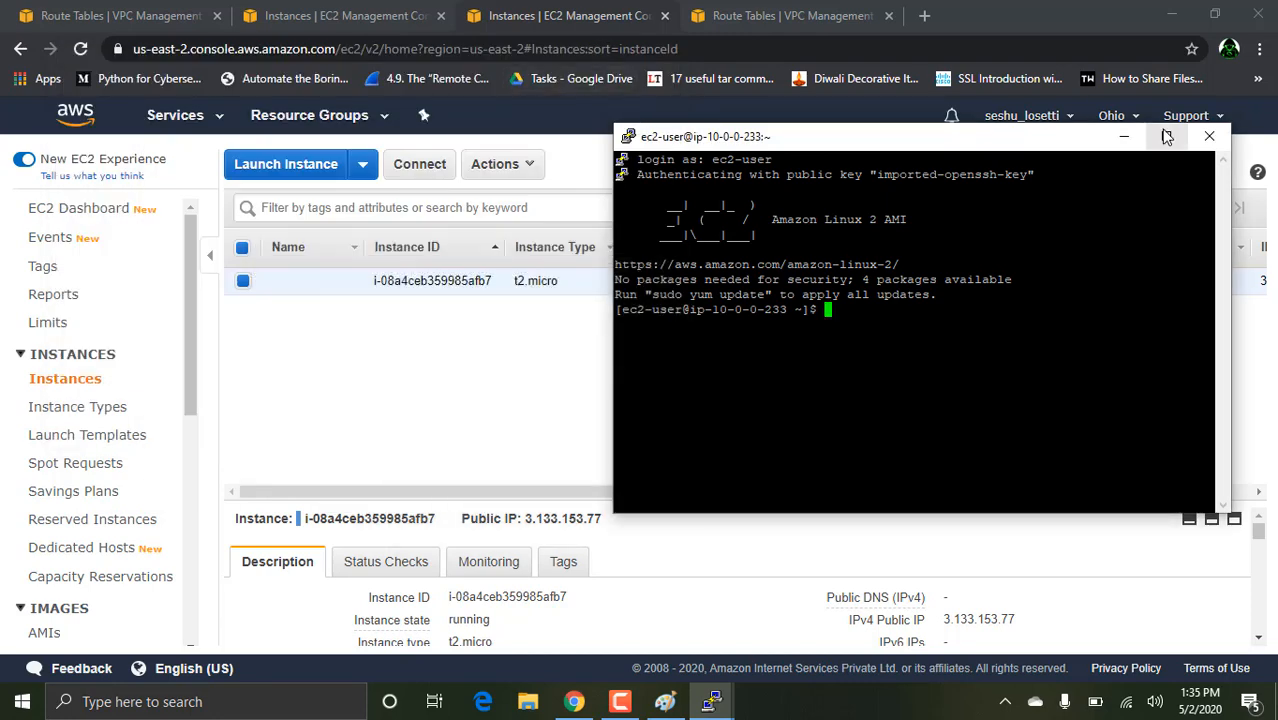
click(1124, 136)
Start creating a transit gateway from the VPC console's Transit Gateways page in the N. Virginia region.
click(308, 16)
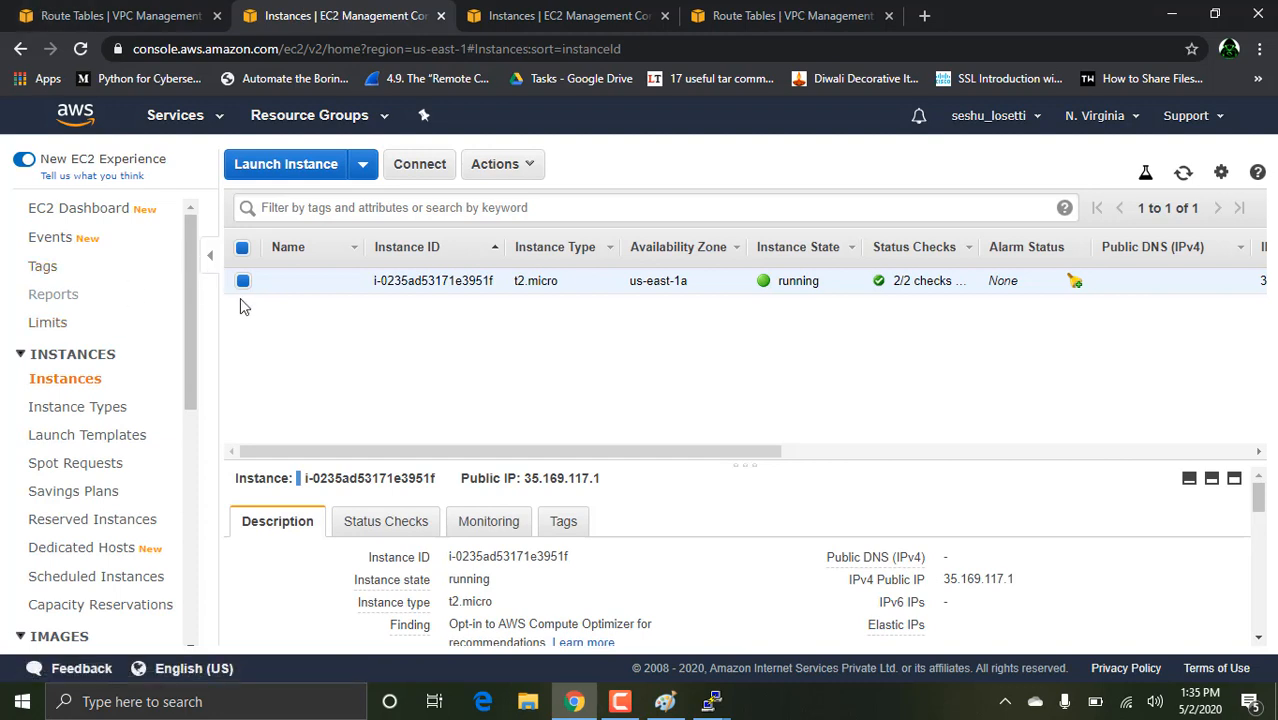
drag(193, 319, 195, 483)
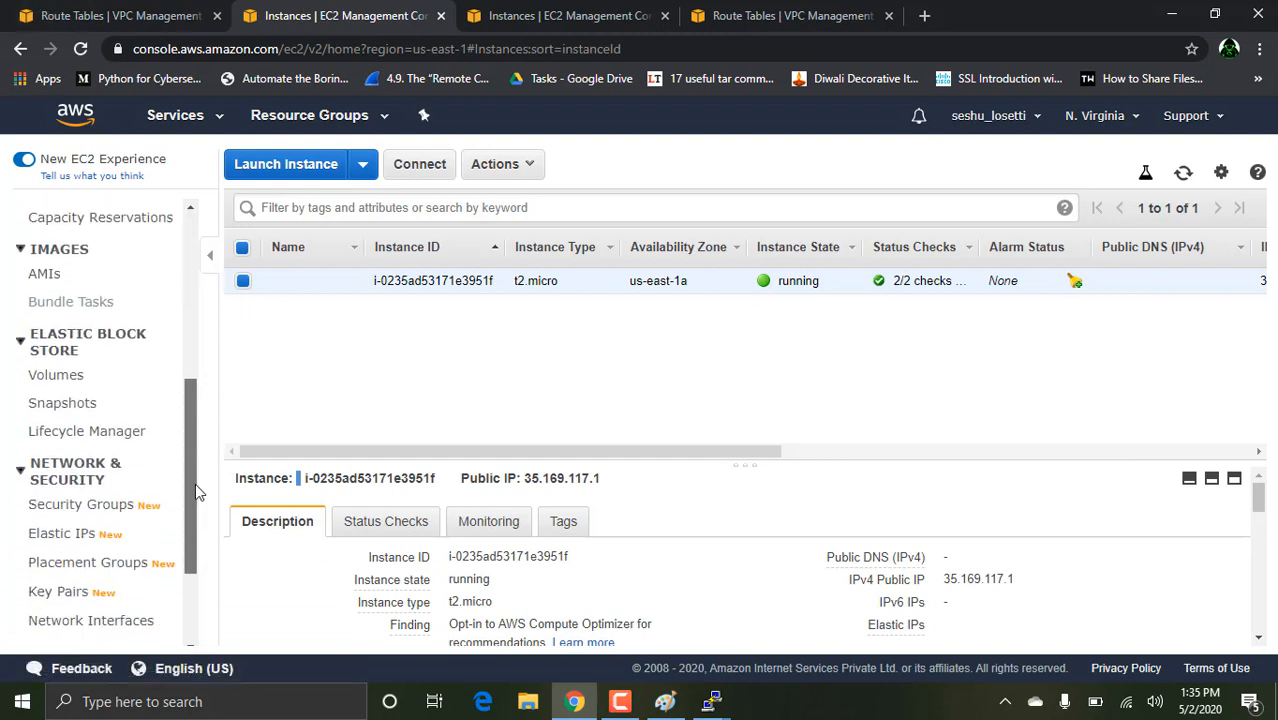
click(140, 14)
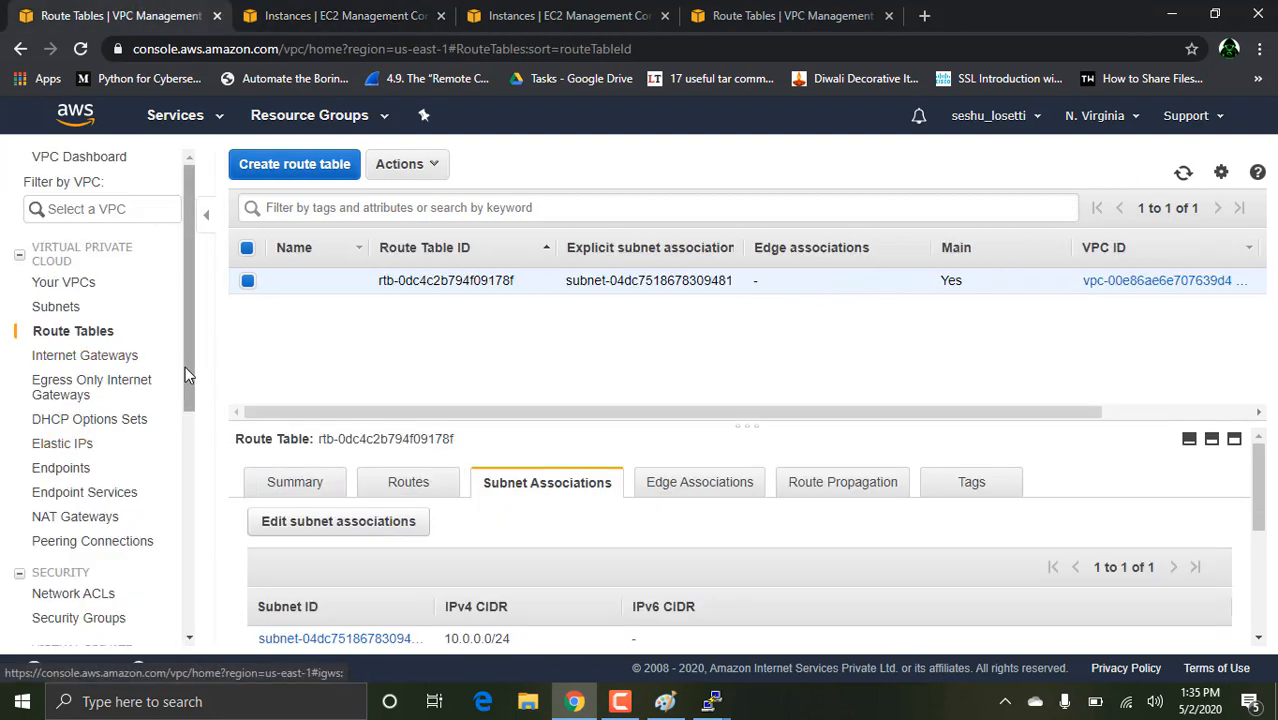
drag(186, 366, 191, 575)
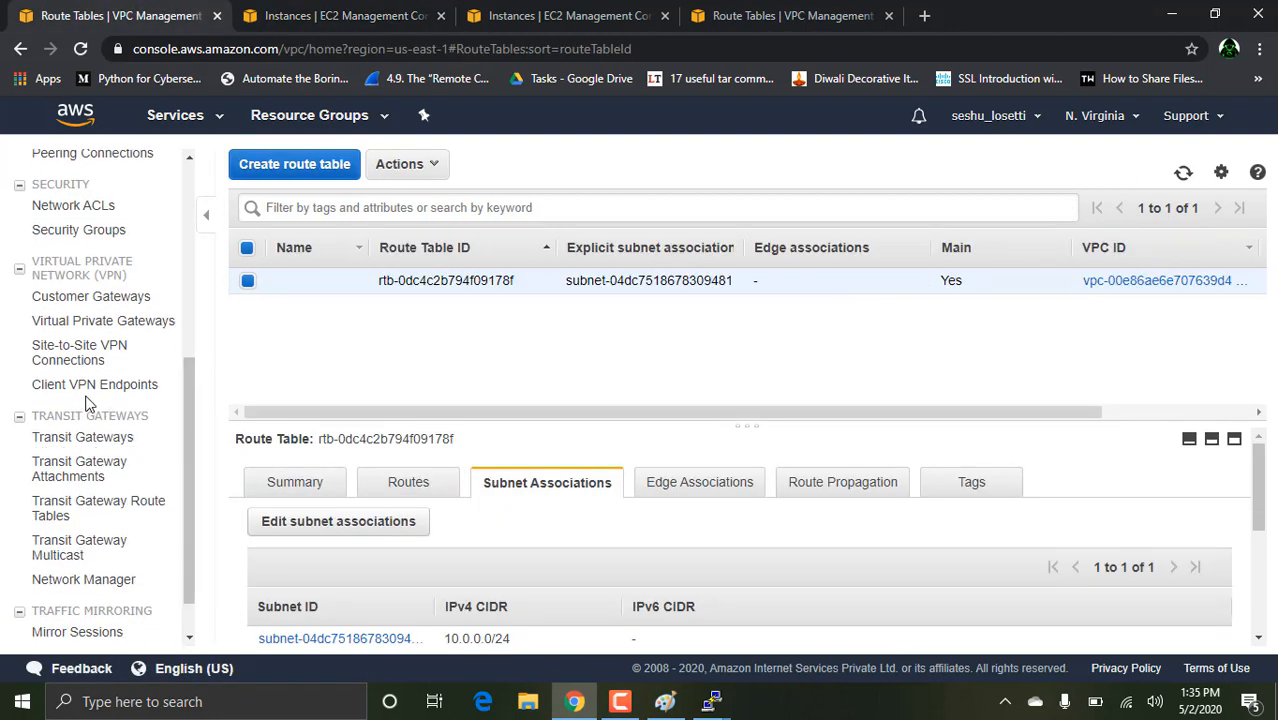
click(80, 441)
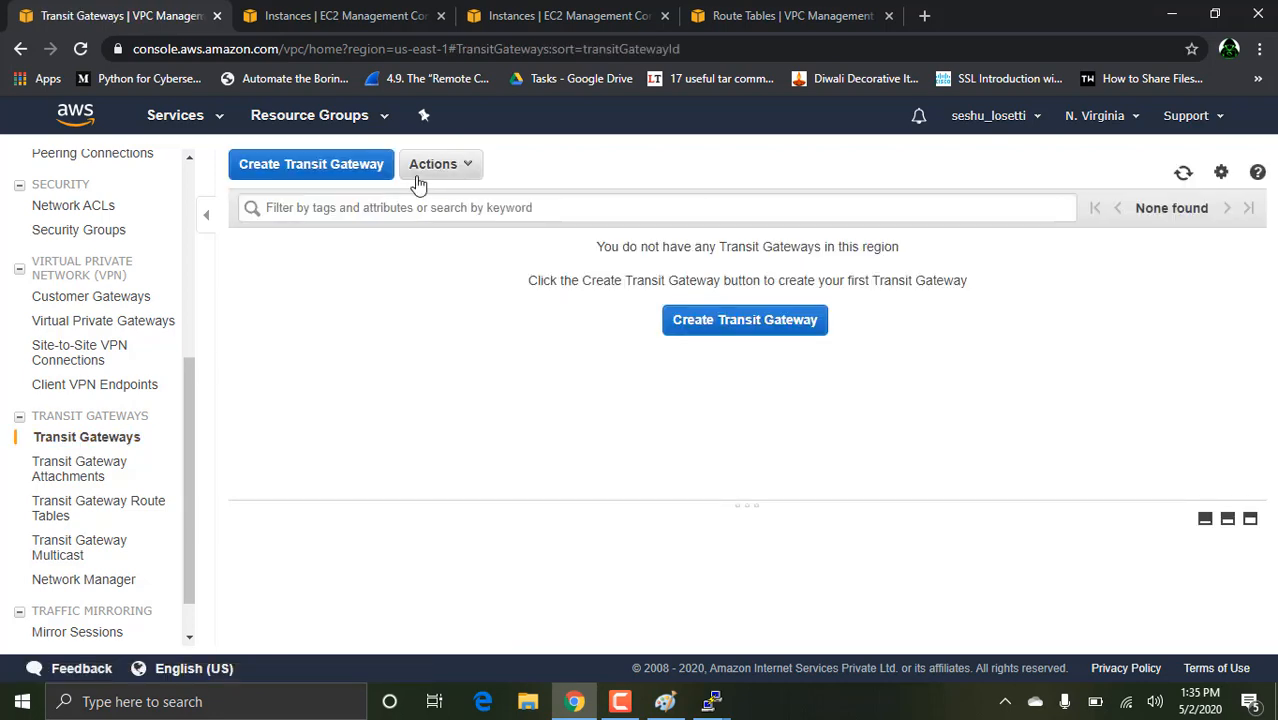
click(315, 172)
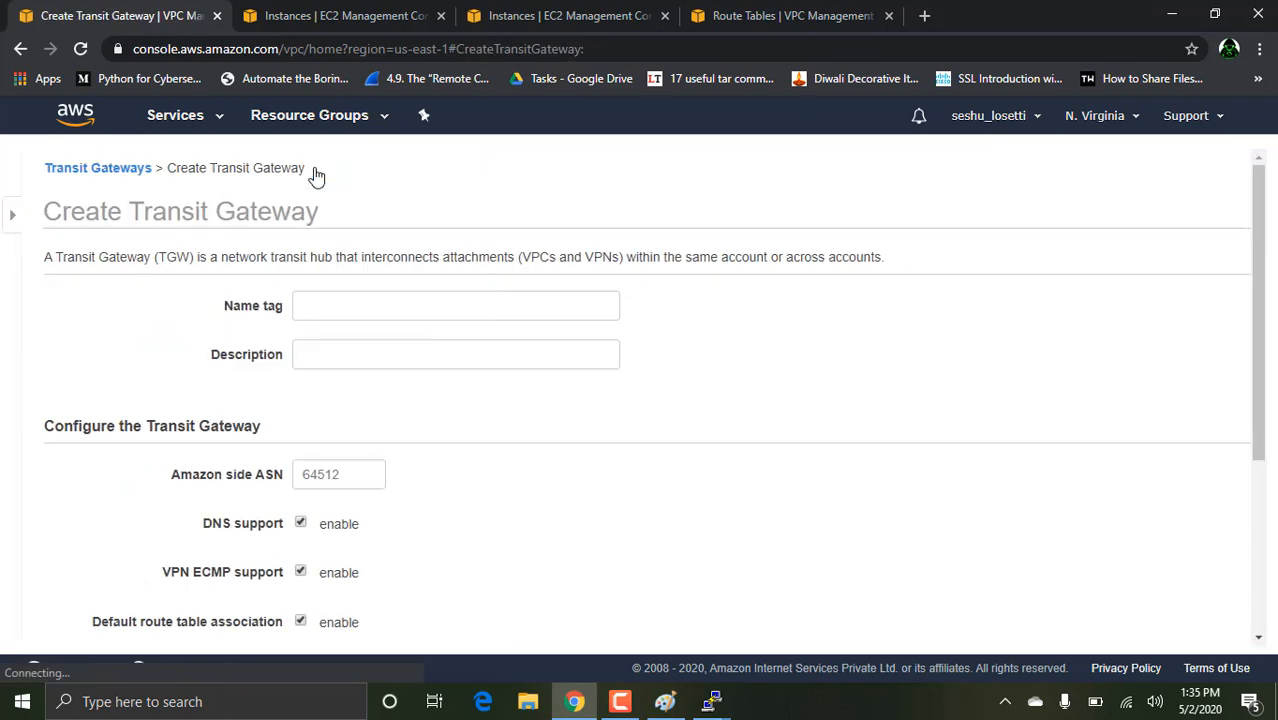
Create the N. Virginia transit gateway with name tag RedTGW and description TGW, keeping the default options, and return to the gateway list.
click(410, 305)
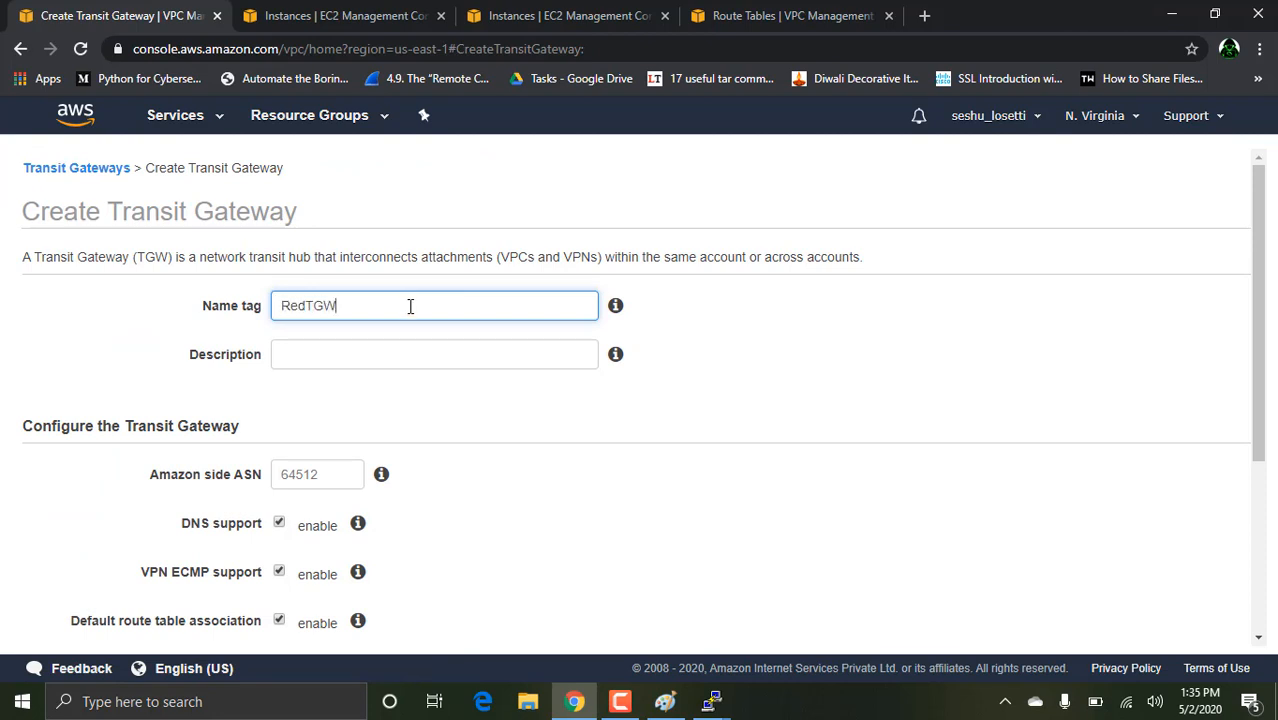
text(RedTGW)
click(447, 353)
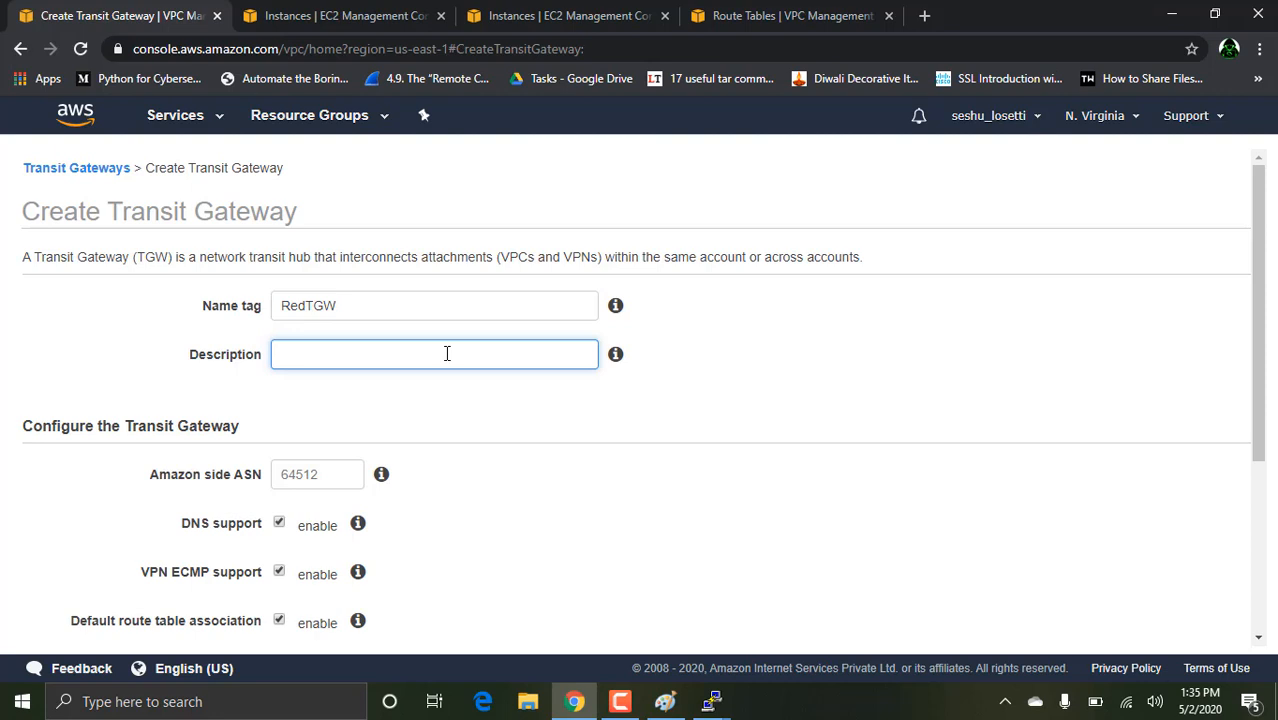
text(TGW)
drag(1271, 366, 1268, 612)
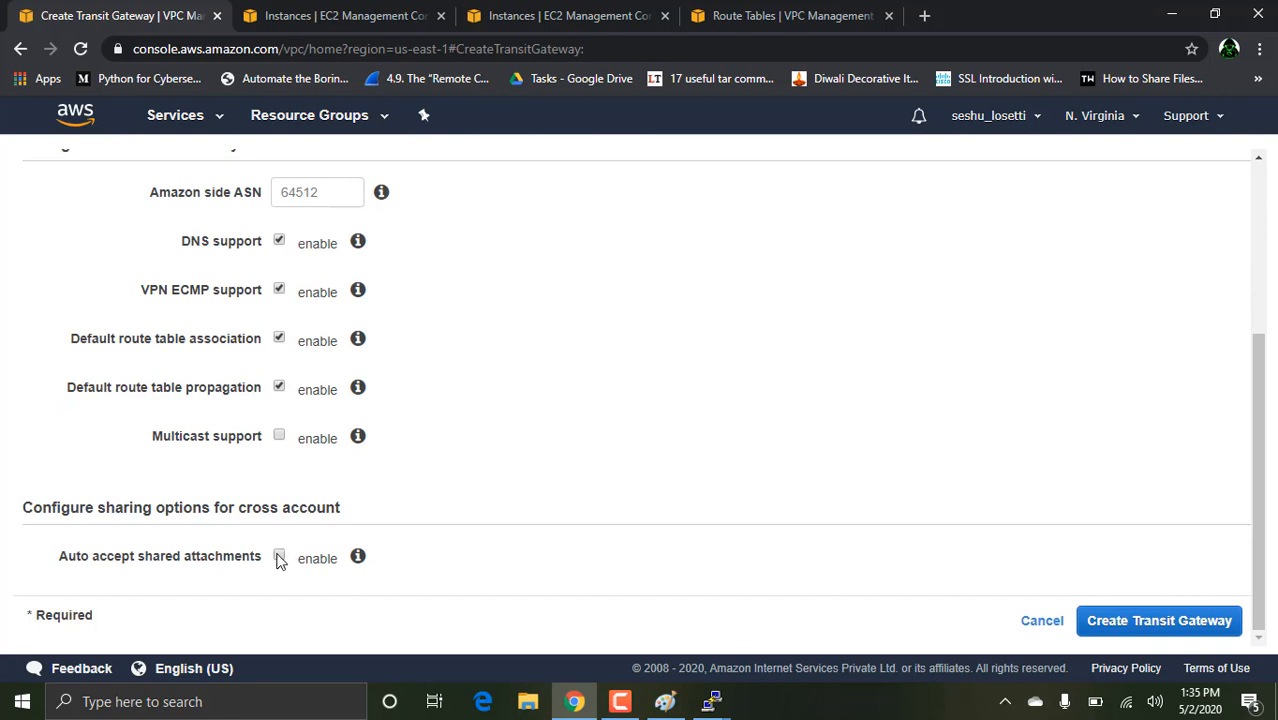
click(1136, 628)
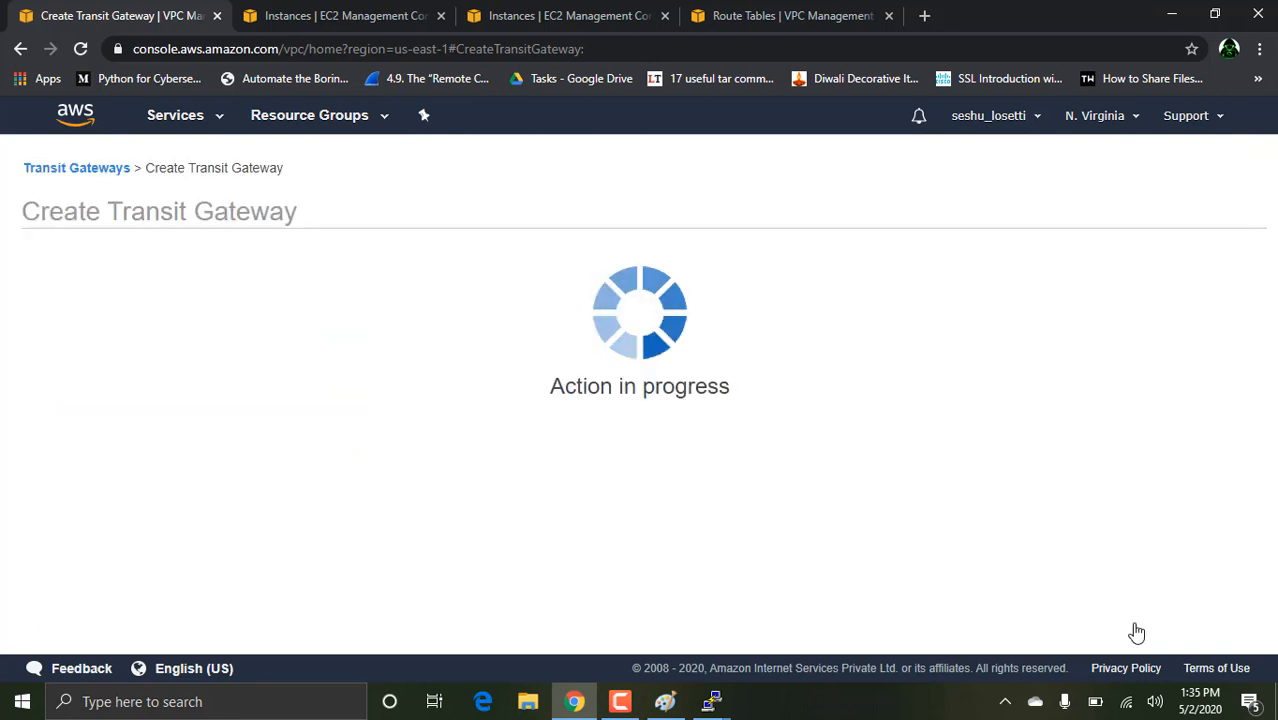
click(874, 388)
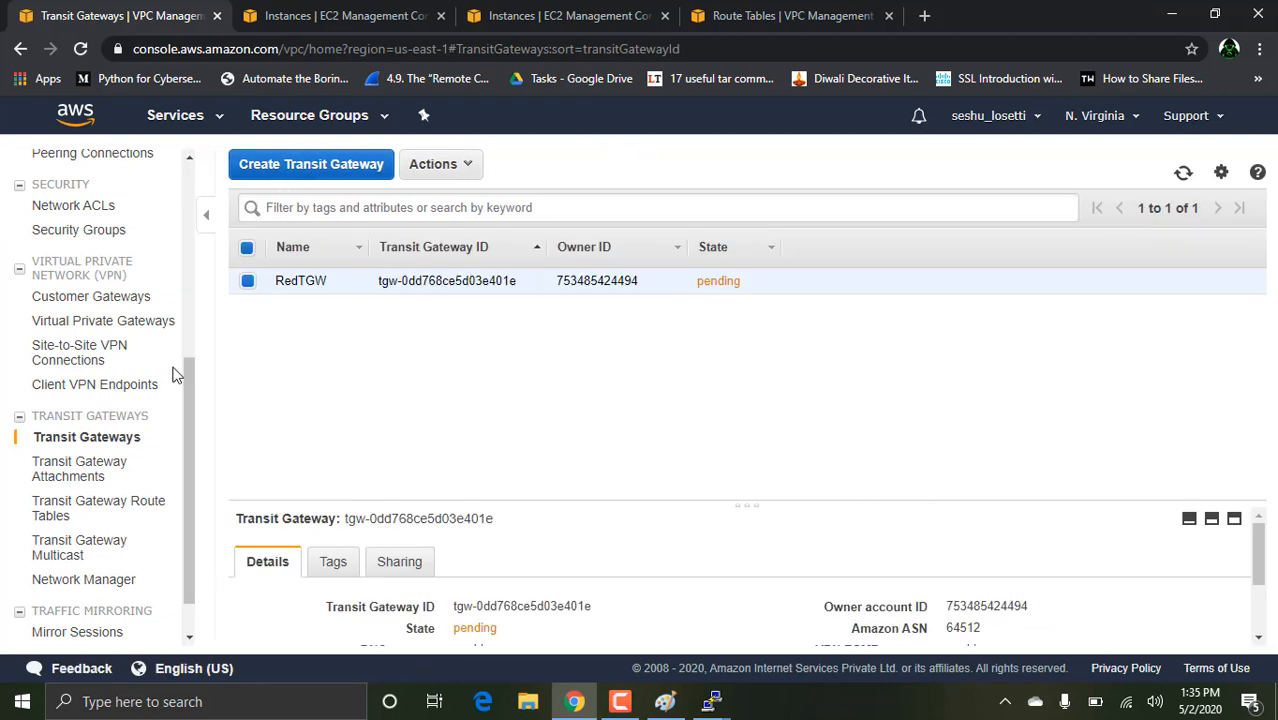
click(62, 470)
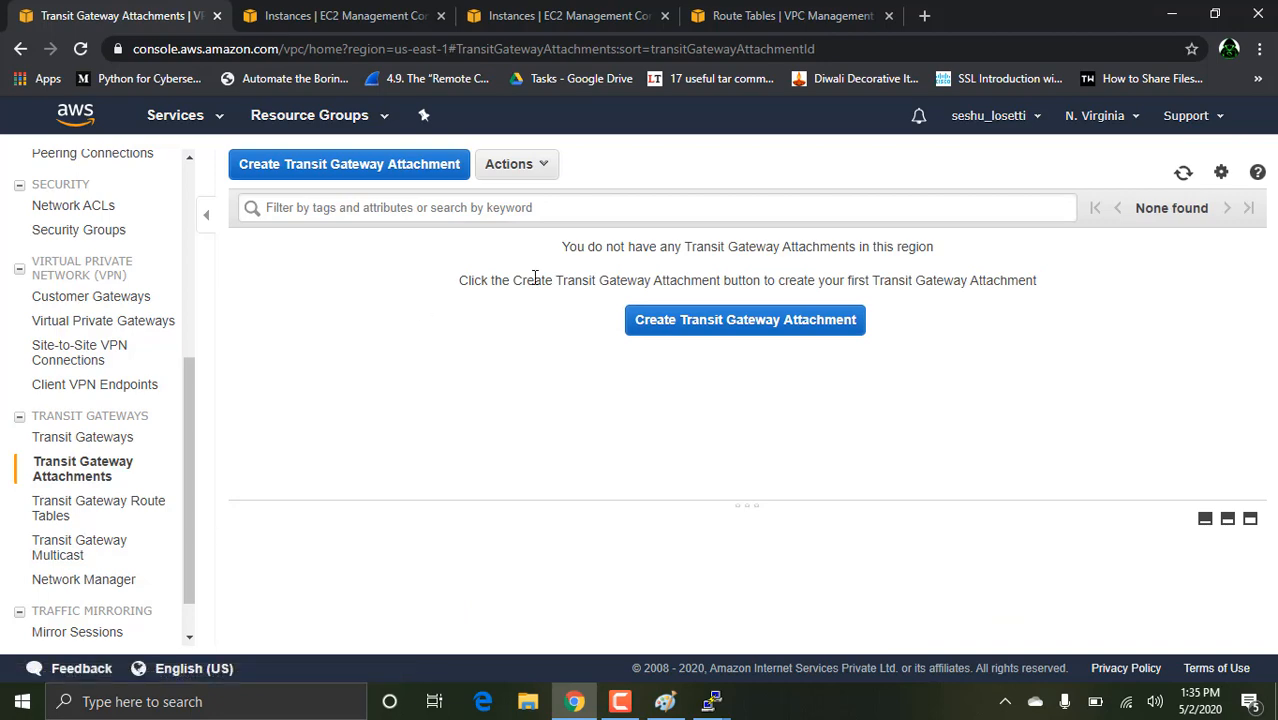
click(395, 164)
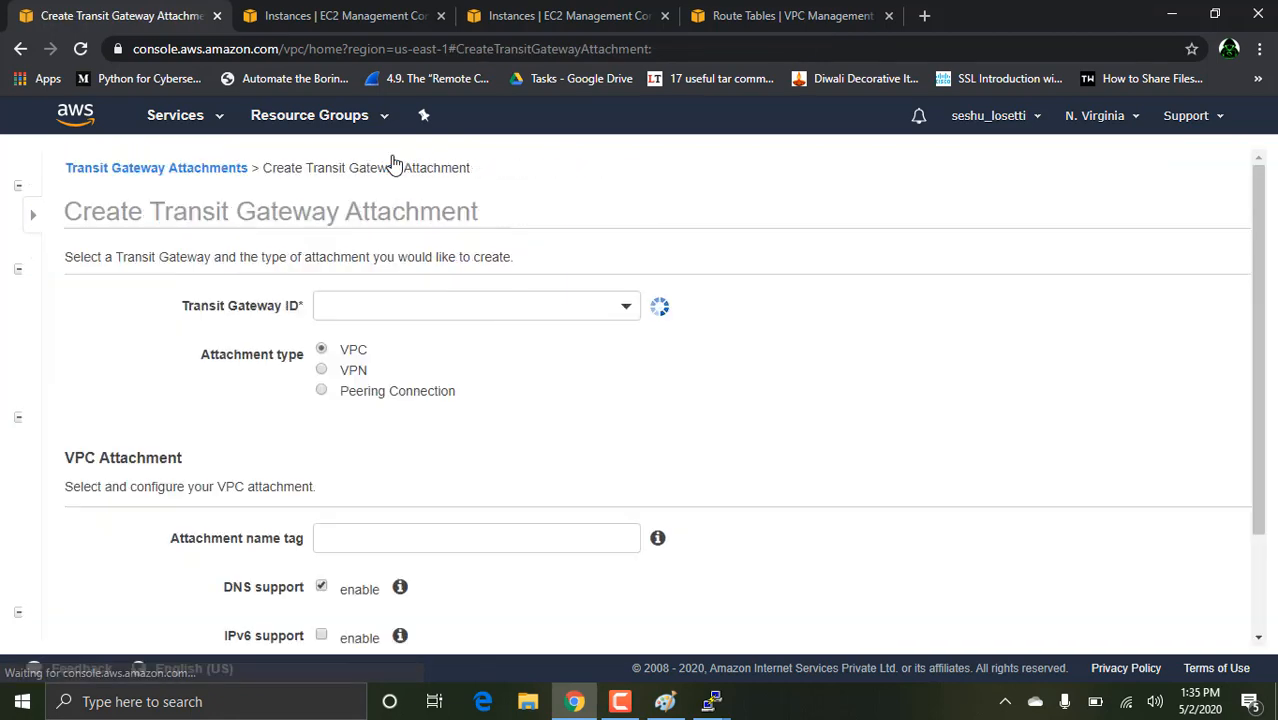
click(389, 306)
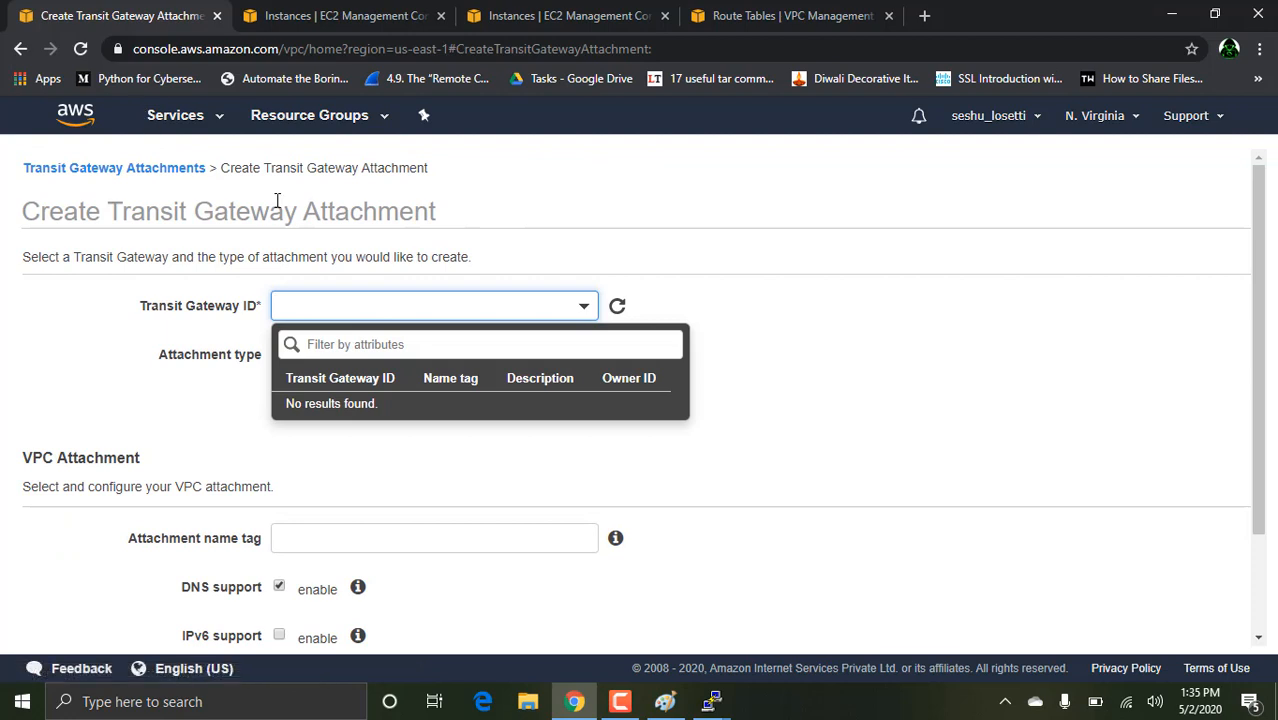
click(617, 305)
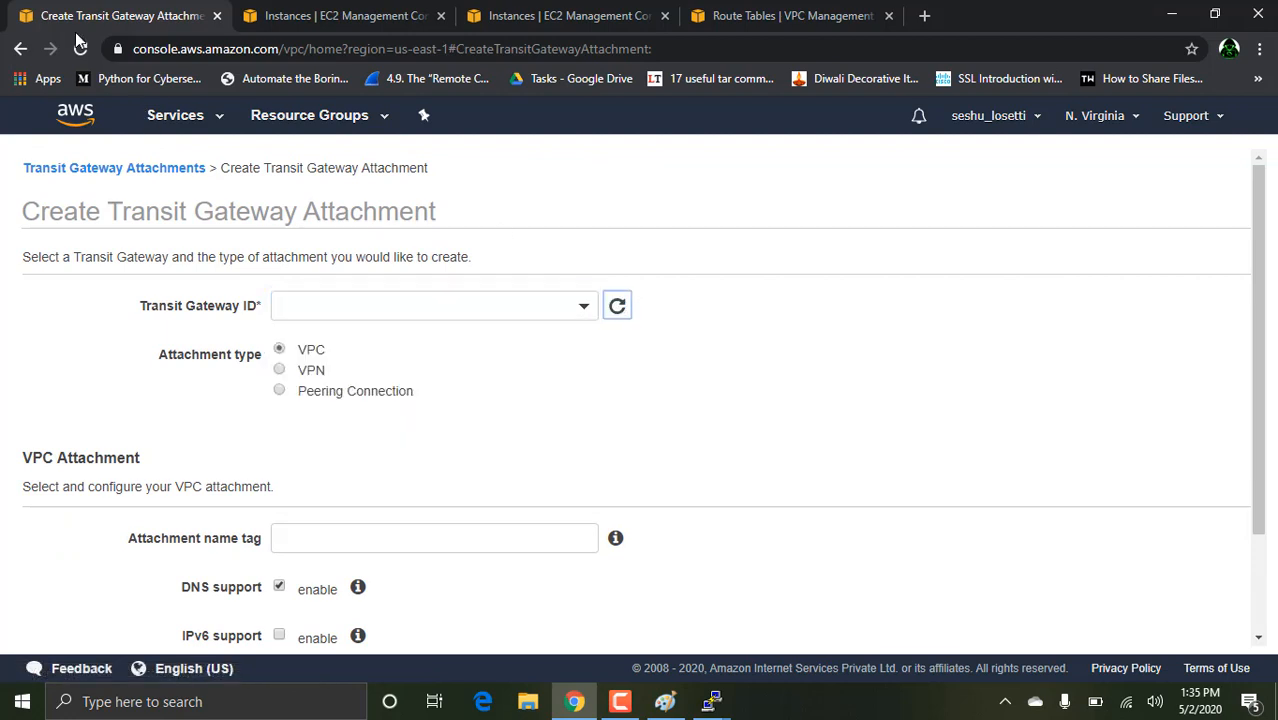
click(20, 48)
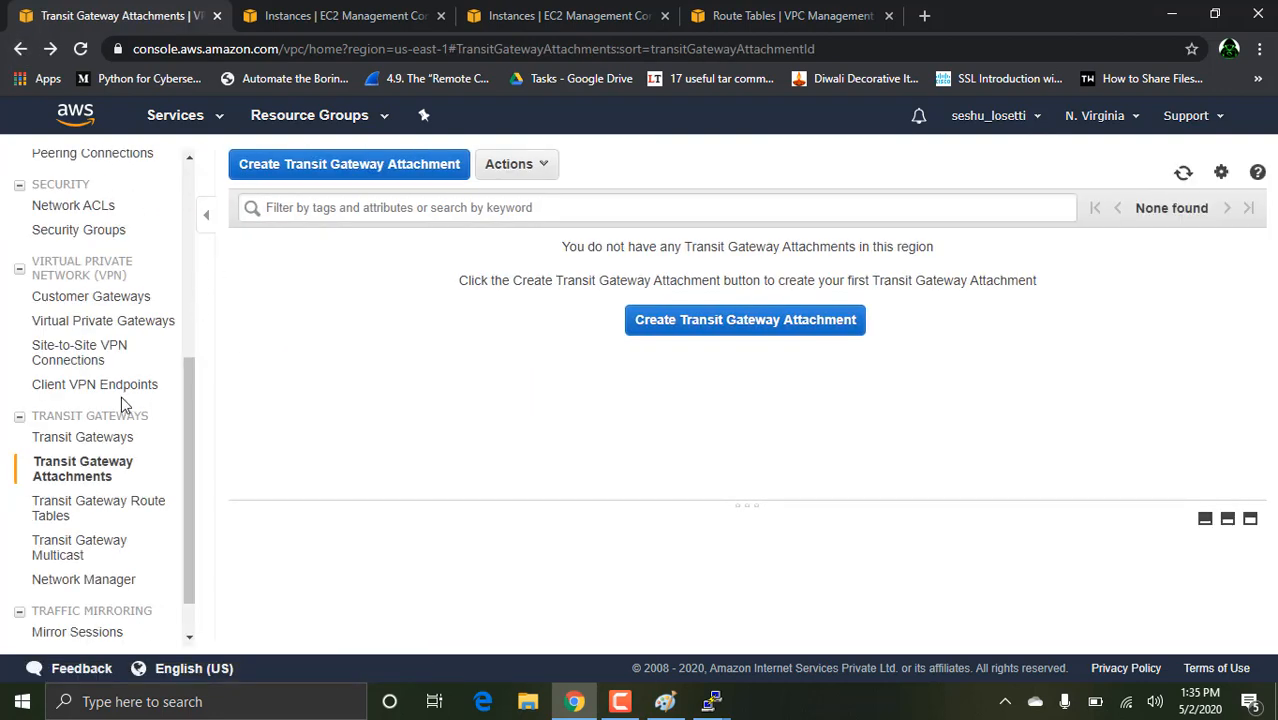
click(104, 440)
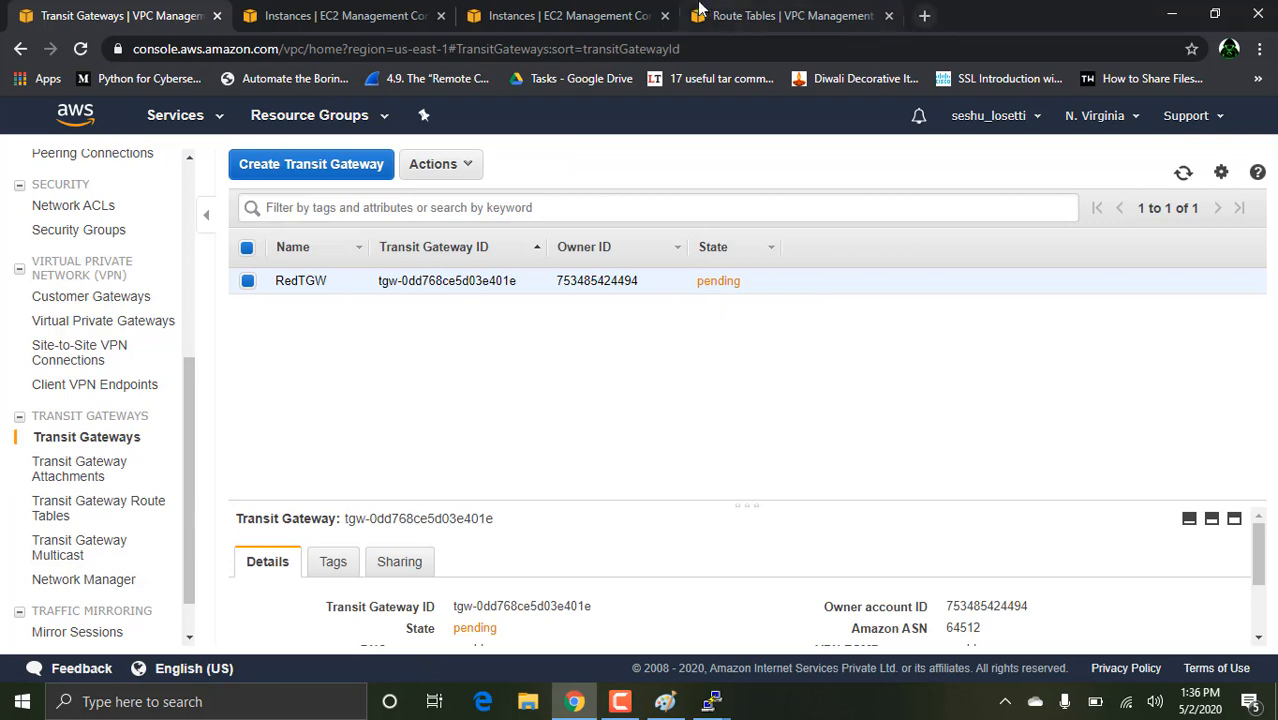
Switch to the Ohio region's VPC console and start creating a transit gateway there.
click(576, 12)
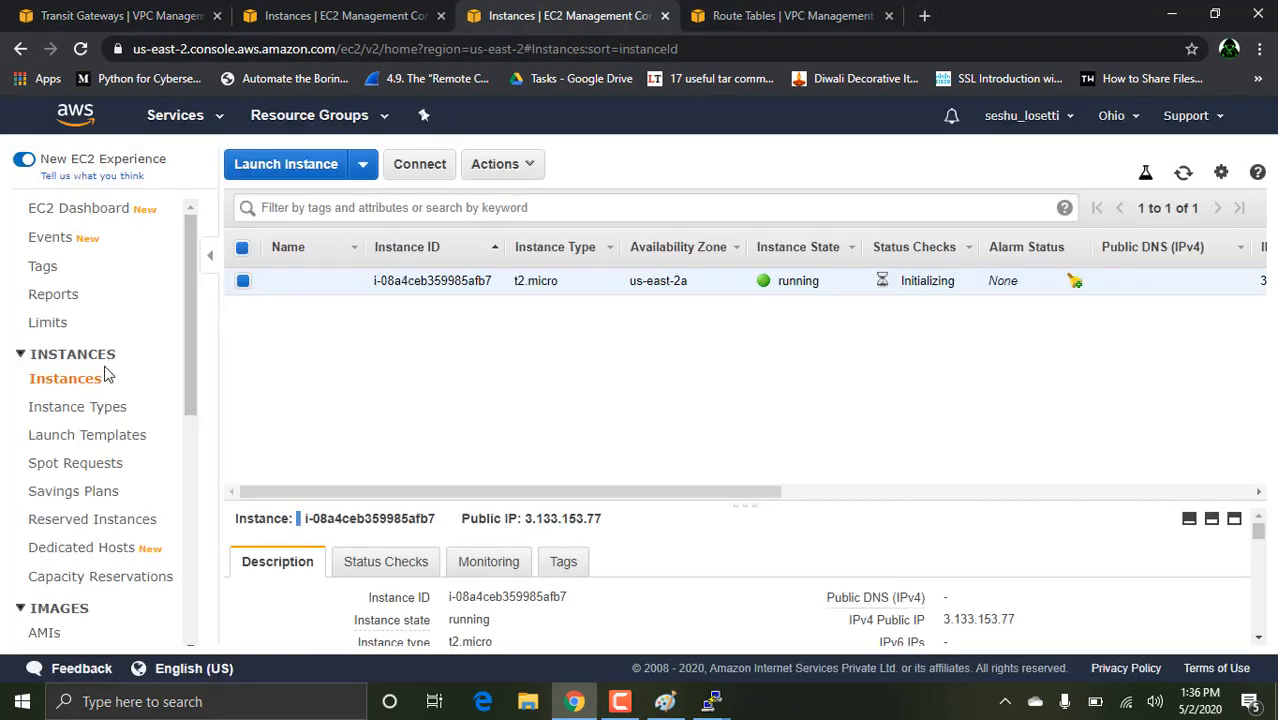
click(768, 12)
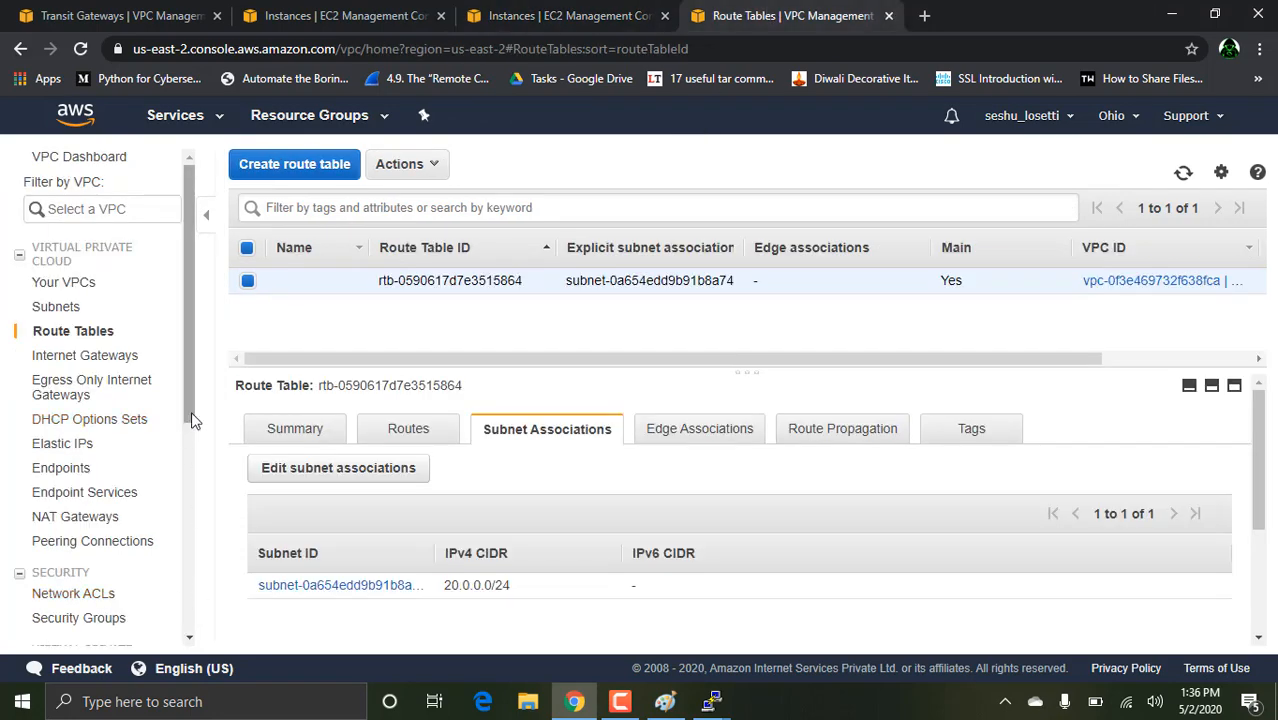
drag(191, 423, 196, 574)
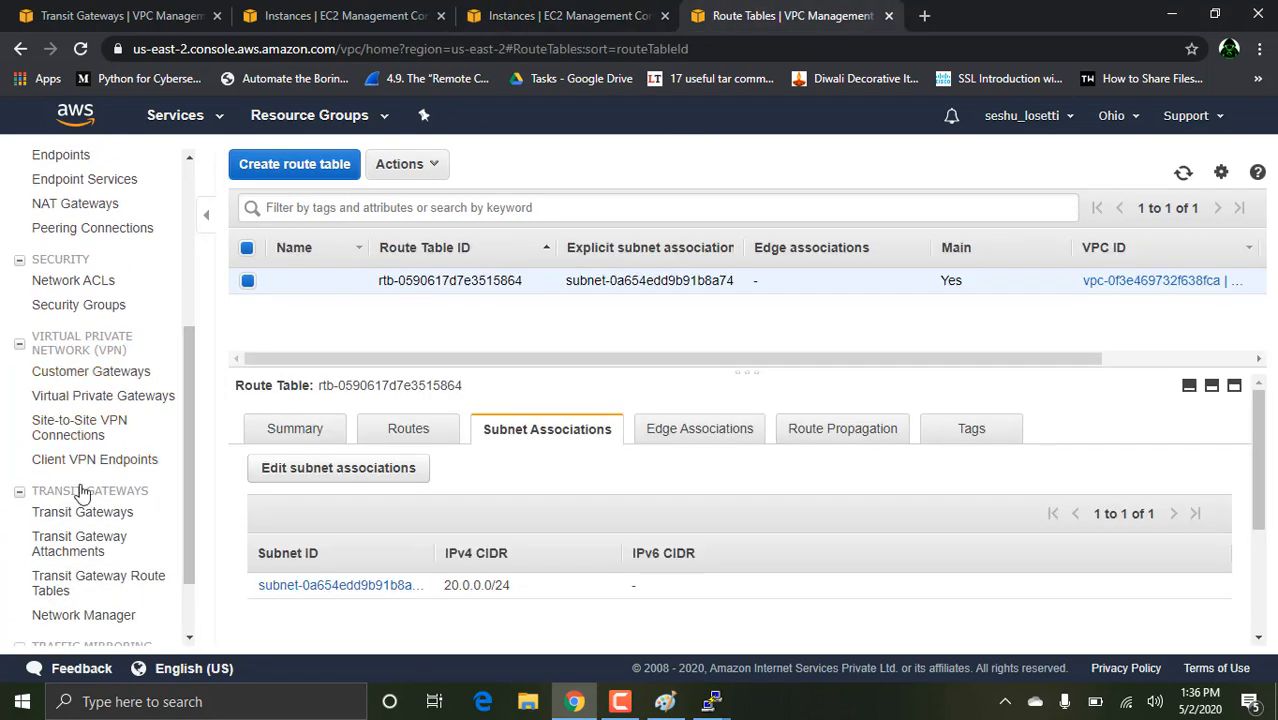
click(40, 512)
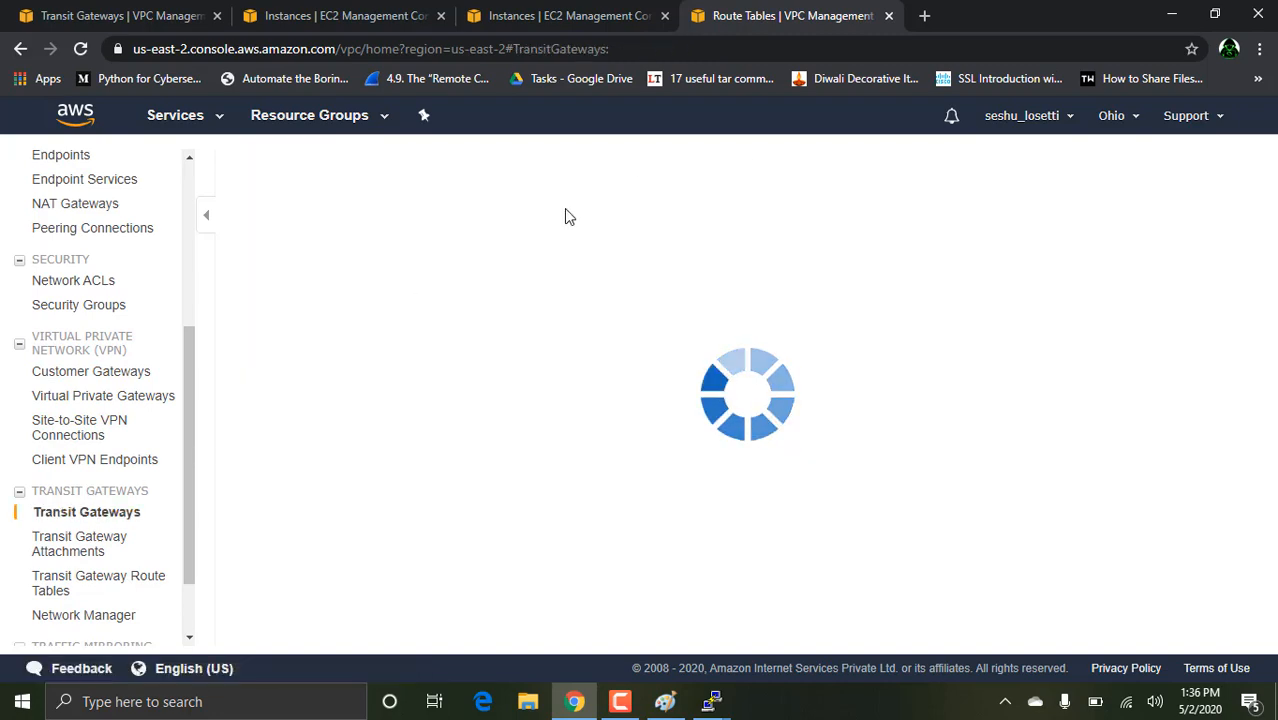
click(278, 165)
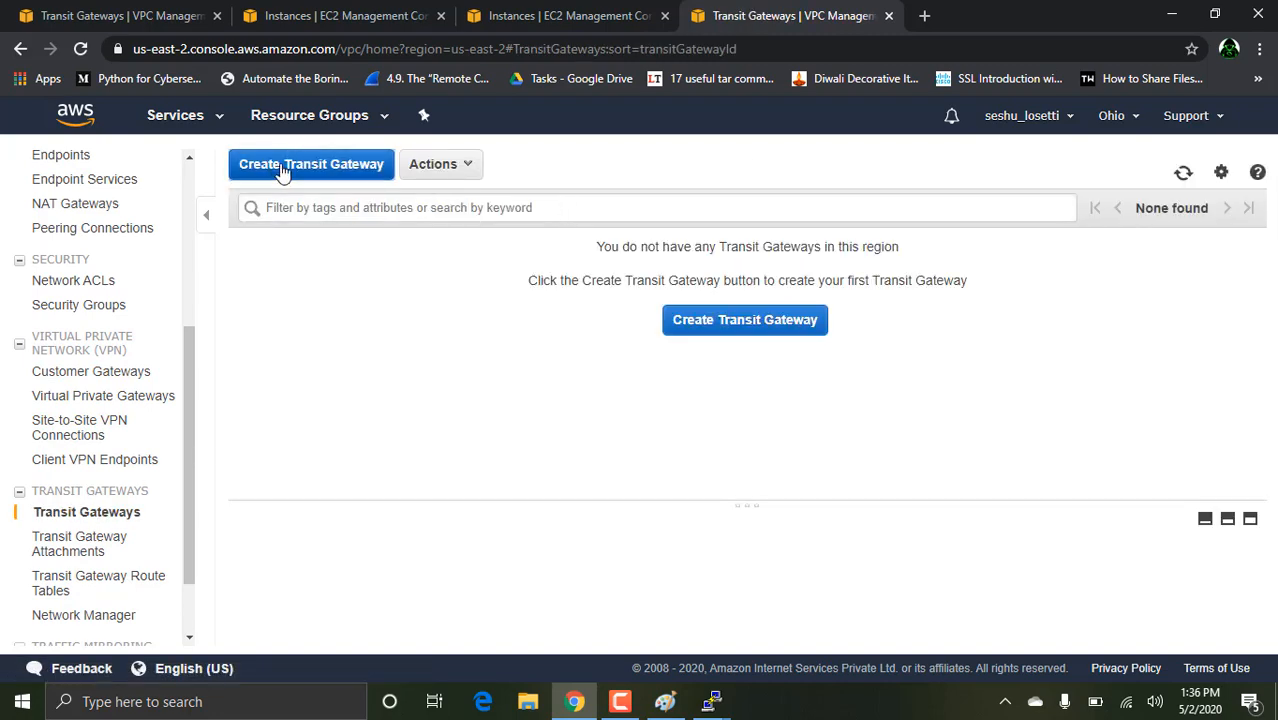
Create the Ohio transit gateway with name tag BueTGW and description TGW, keeping the default options, and return to the gateway list.
click(361, 308)
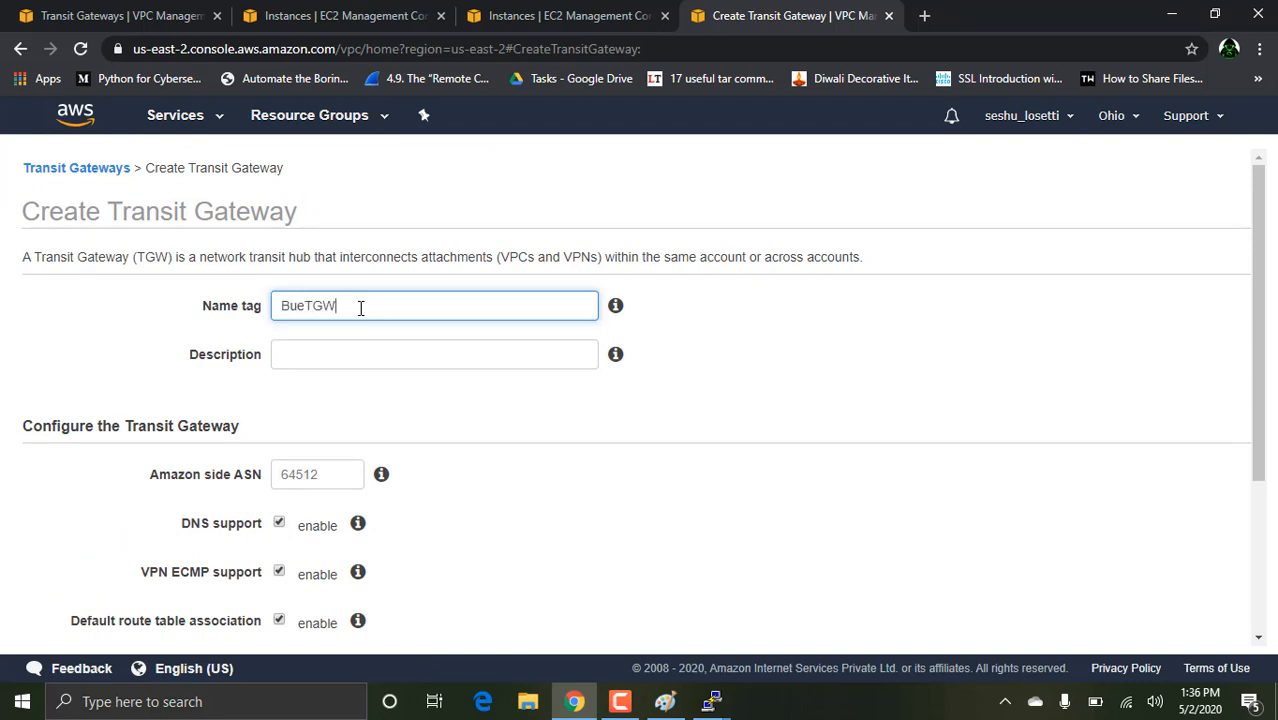
click(390, 363)
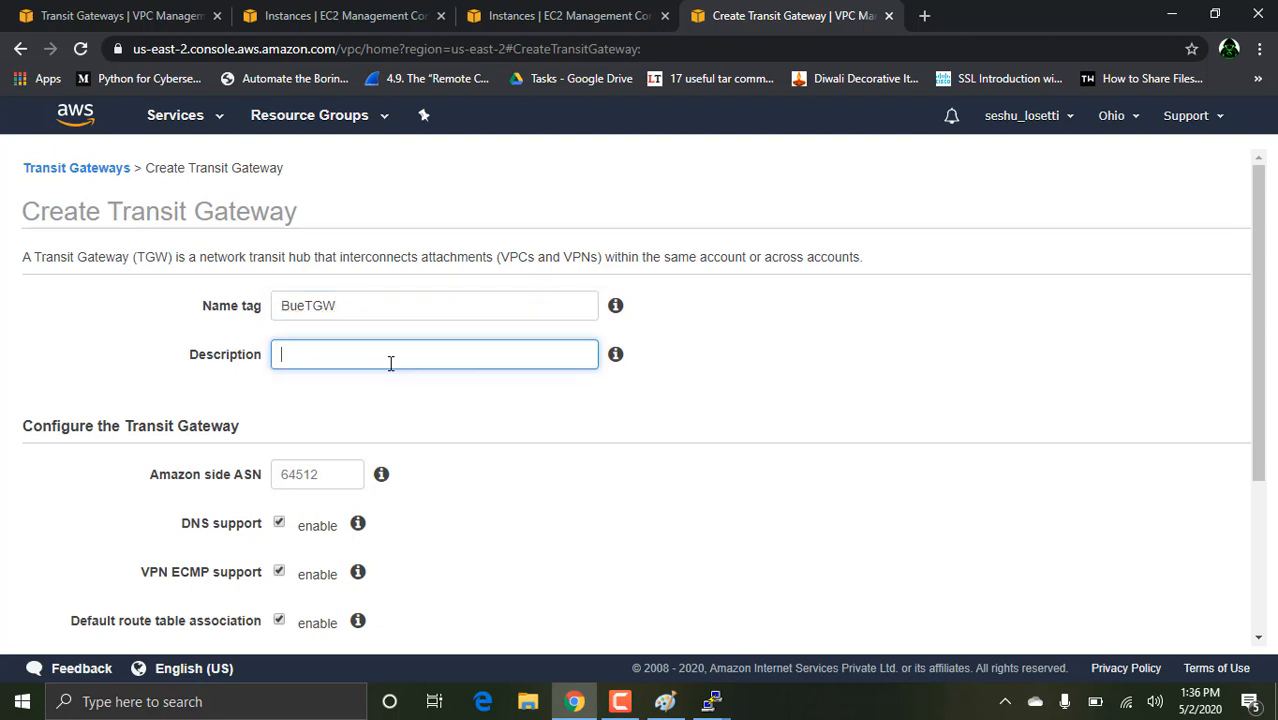
text(TGW)
drag(1263, 288, 1272, 516)
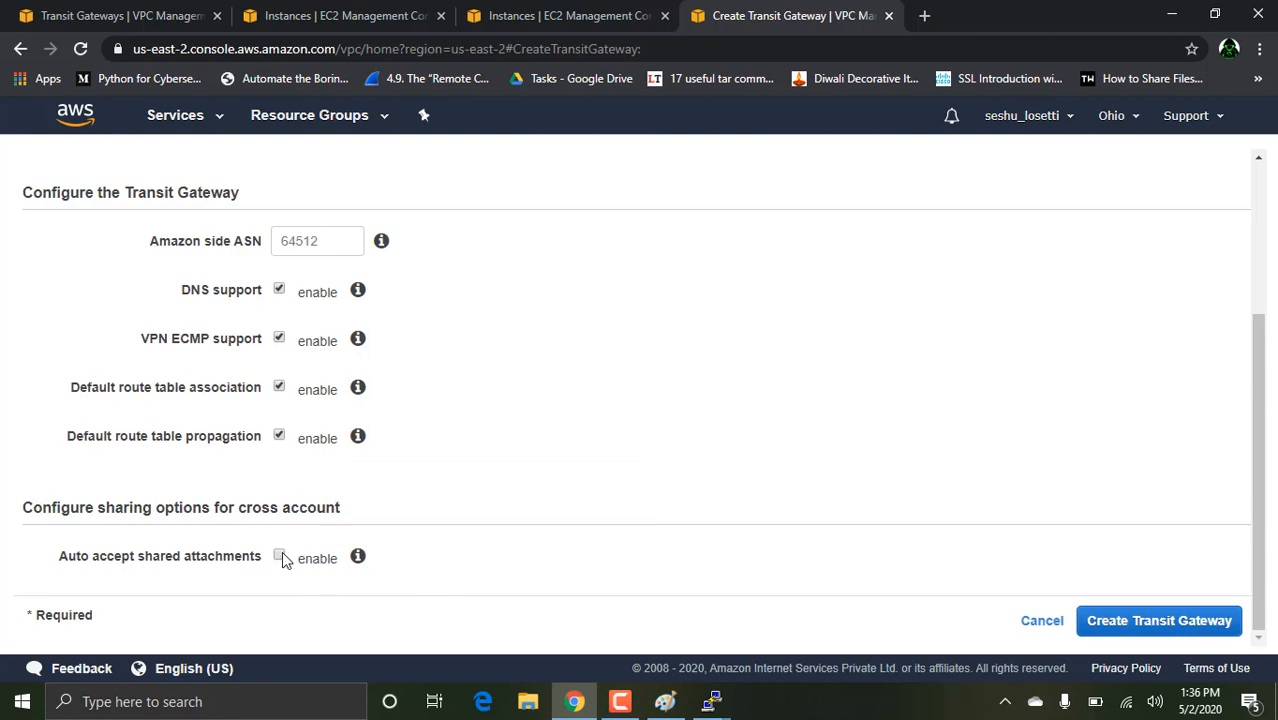
click(1153, 628)
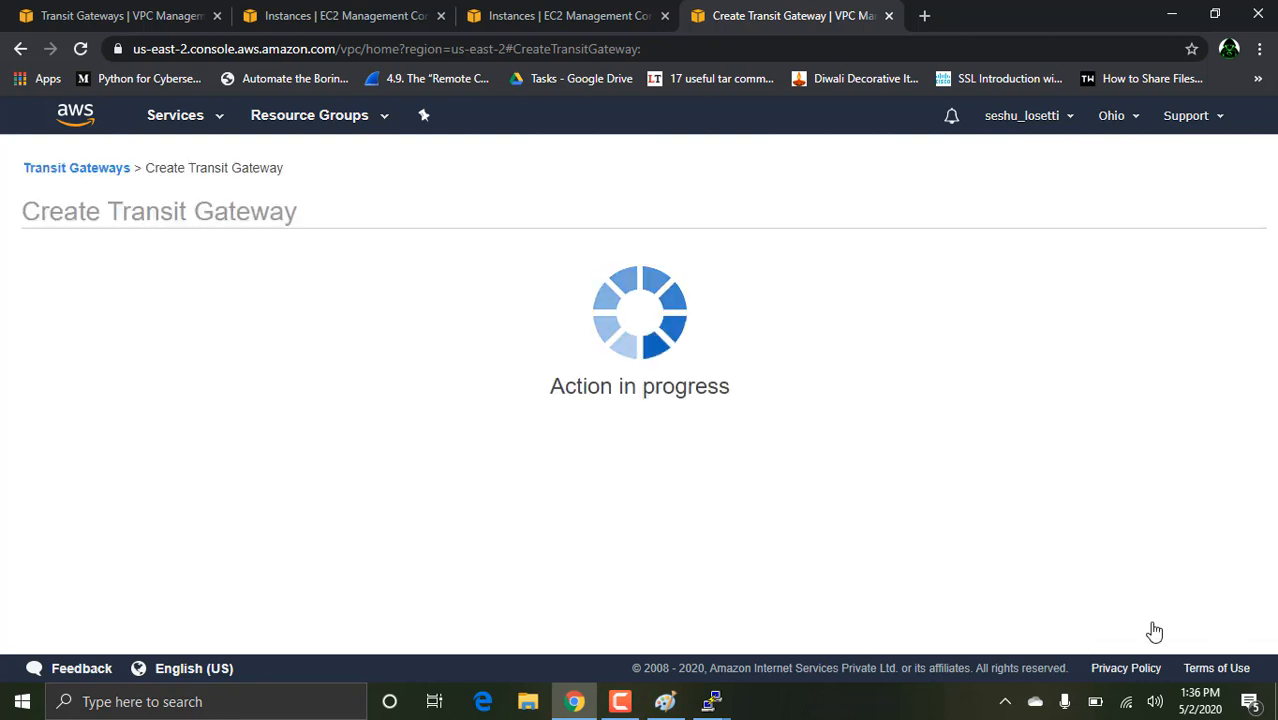
click(855, 382)
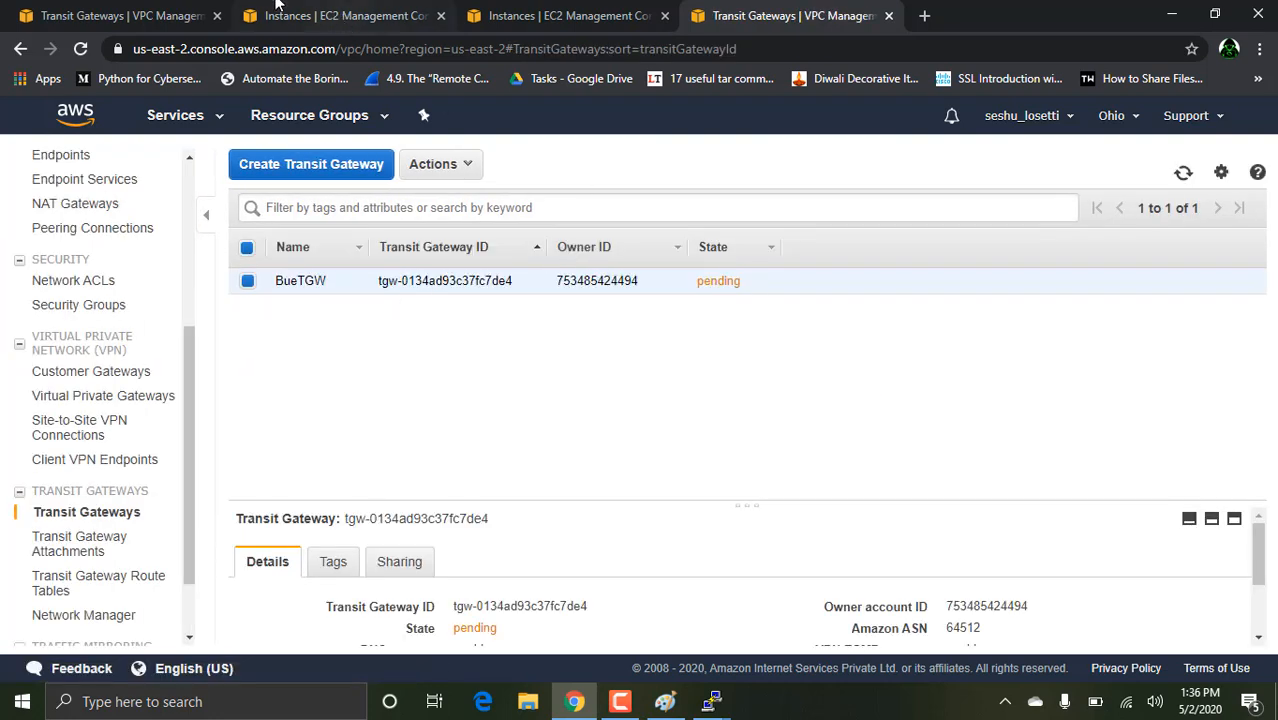
Check the state of the RedTGW transit gateway in the N. Virginia region.
click(143, 12)
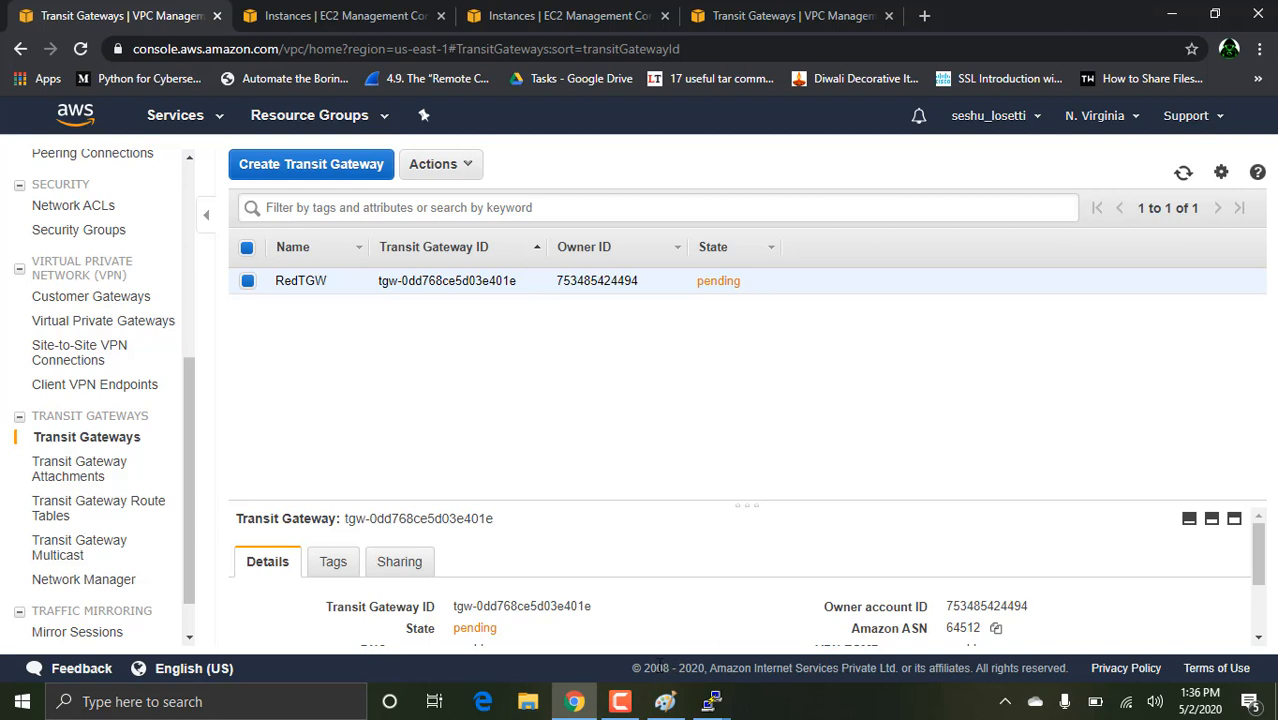
mouse_move(620, 701)
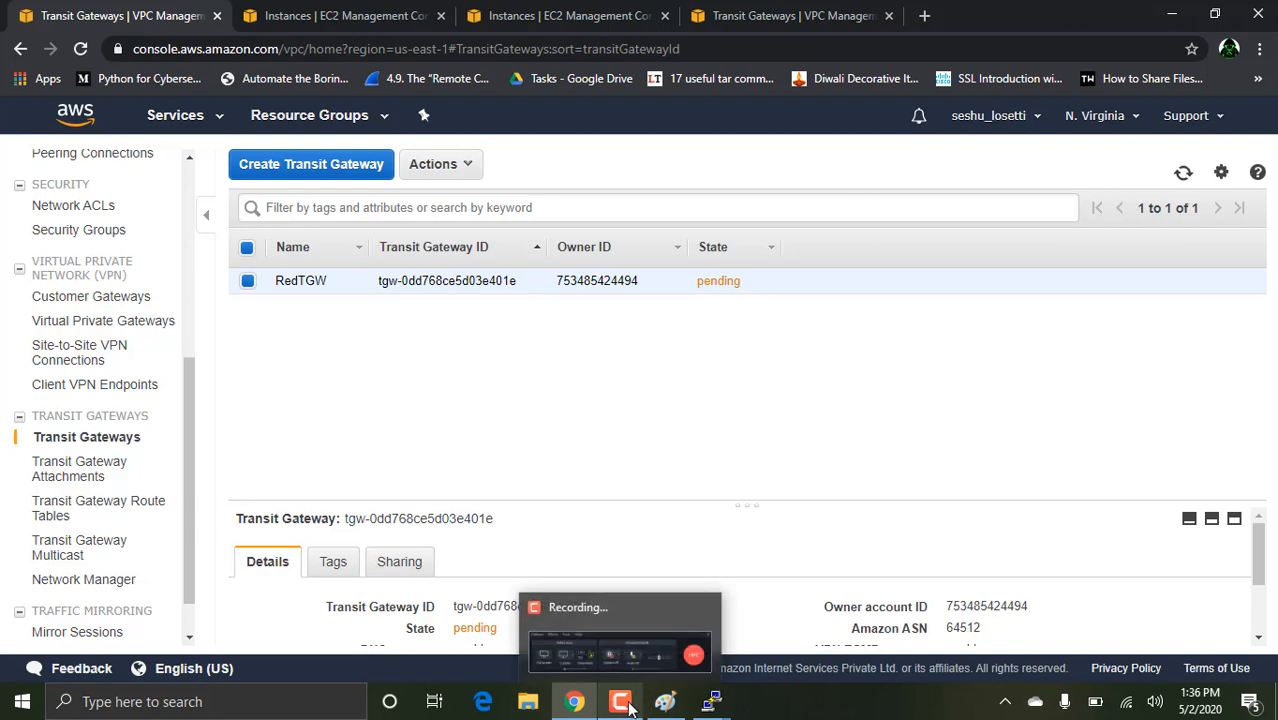
click(617, 635)
click(1186, 614)
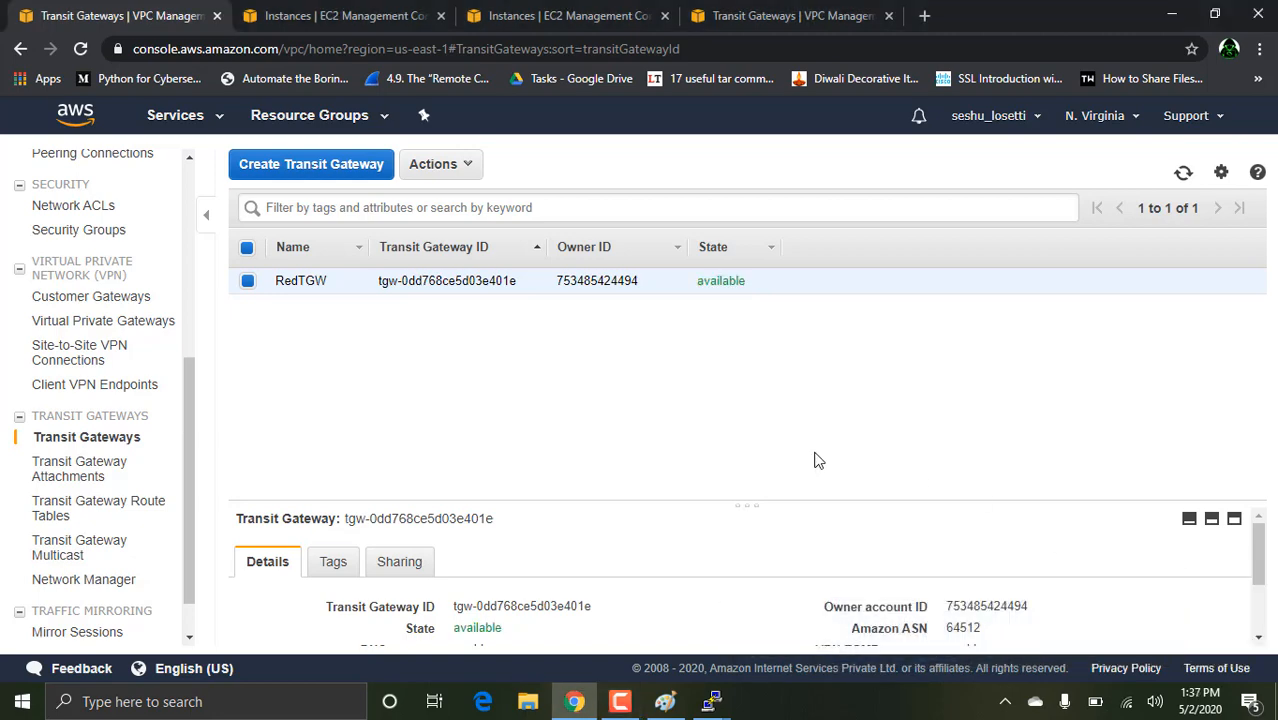
Refresh the Ohio region's transit gateway list to check the state of BueTGW.
click(722, 14)
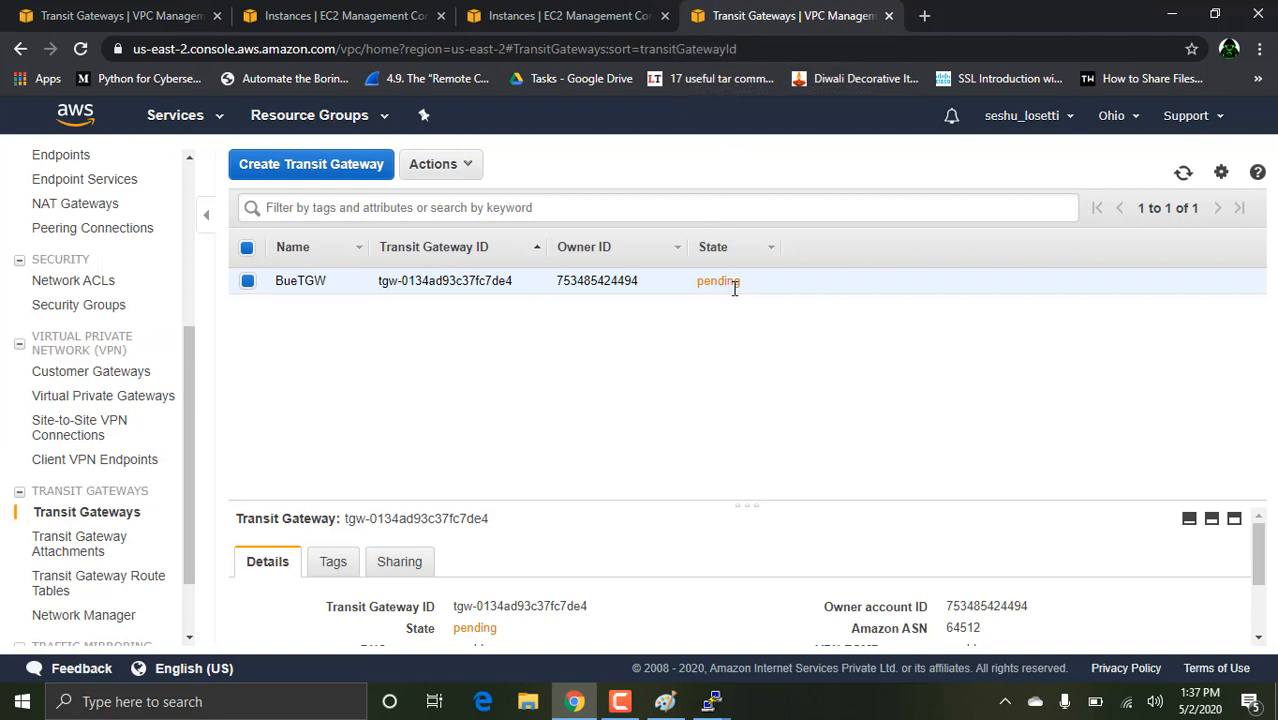
click(1183, 173)
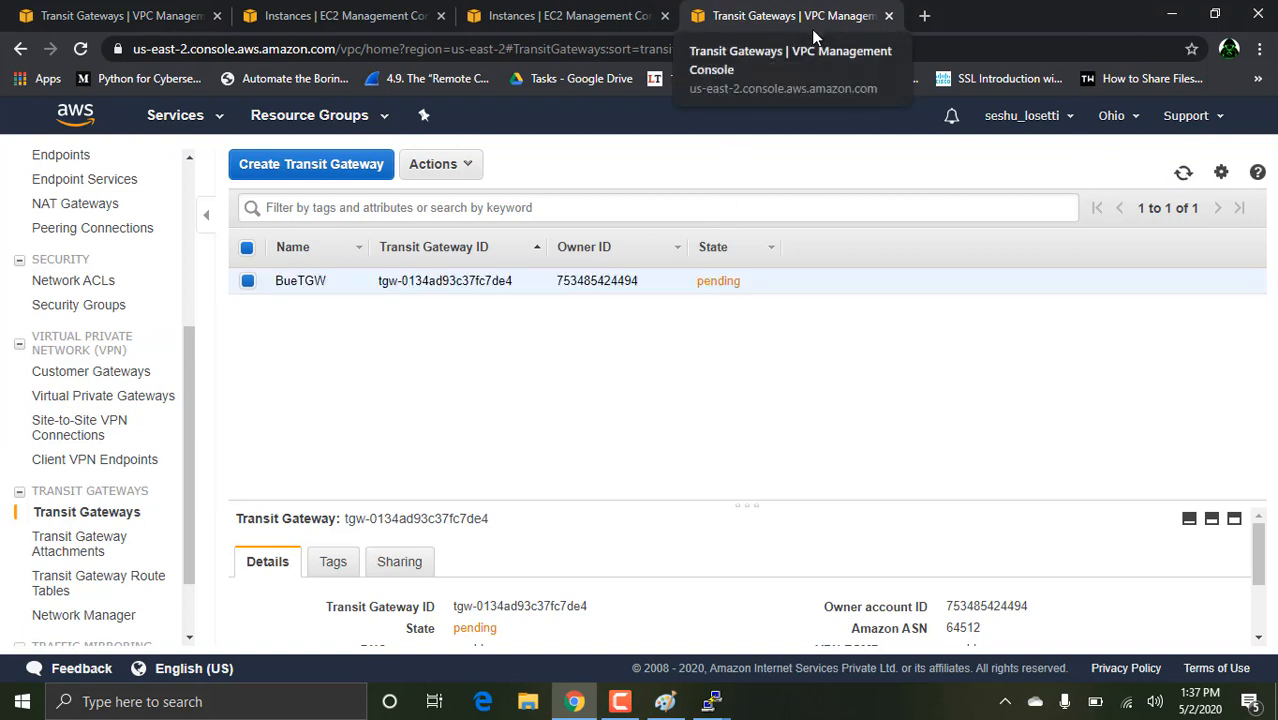
click(1183, 174)
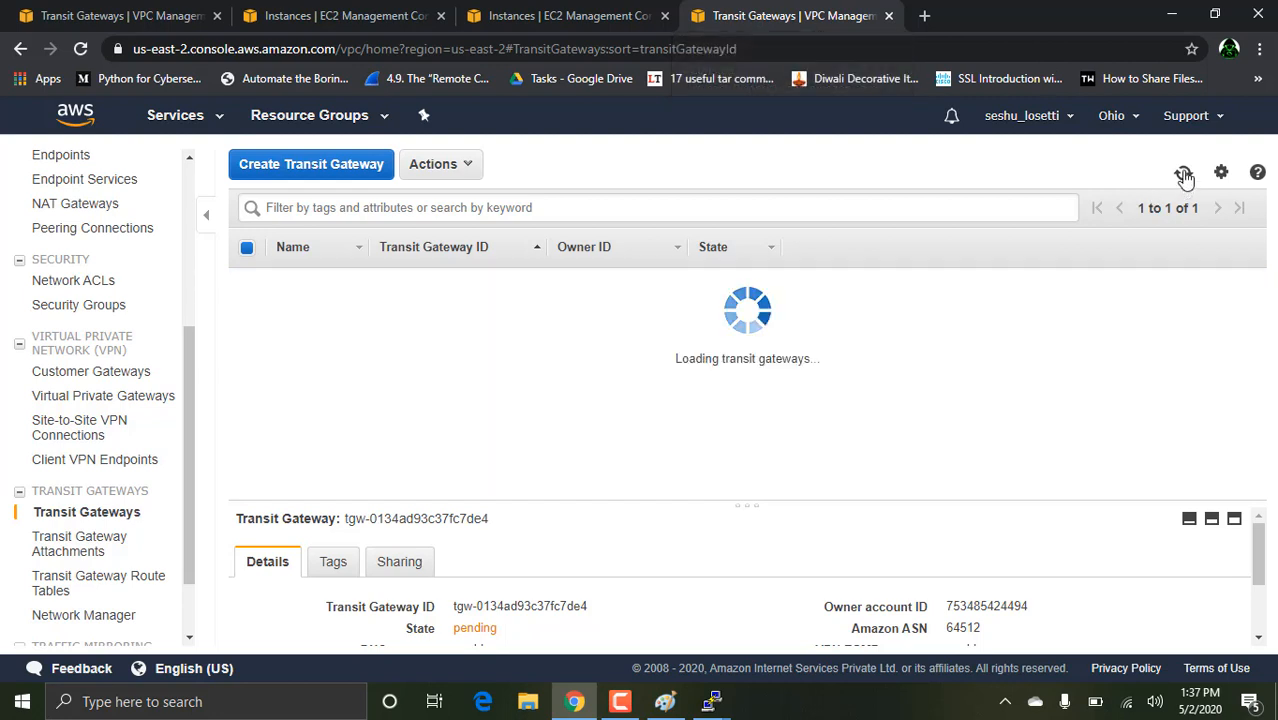
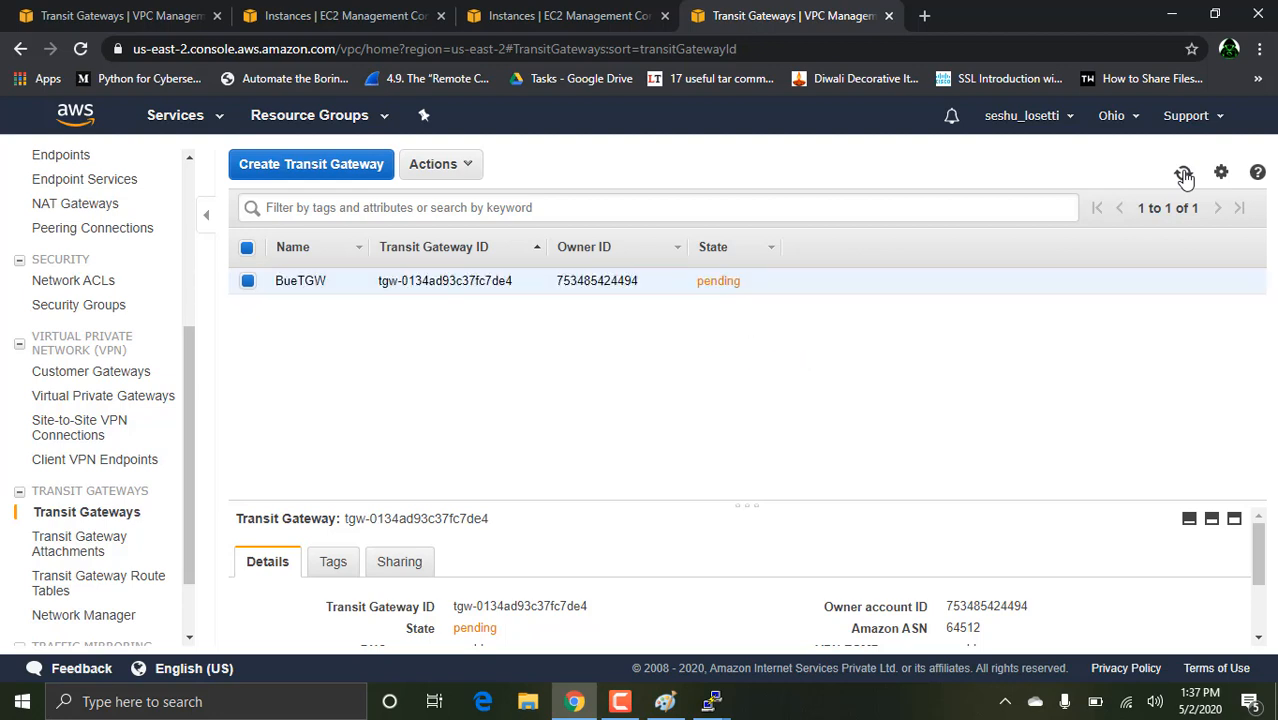
Keep refreshing the Ohio transit gateway list until BueTGW is available.
click(1183, 175)
click(1183, 175)
click(1183, 175)
click(1183, 175)
Start a transit gateway attachment in the N. Virginia region, selecting RedTGW as the gateway and Peering Connection as the attachment type.
click(185, 13)
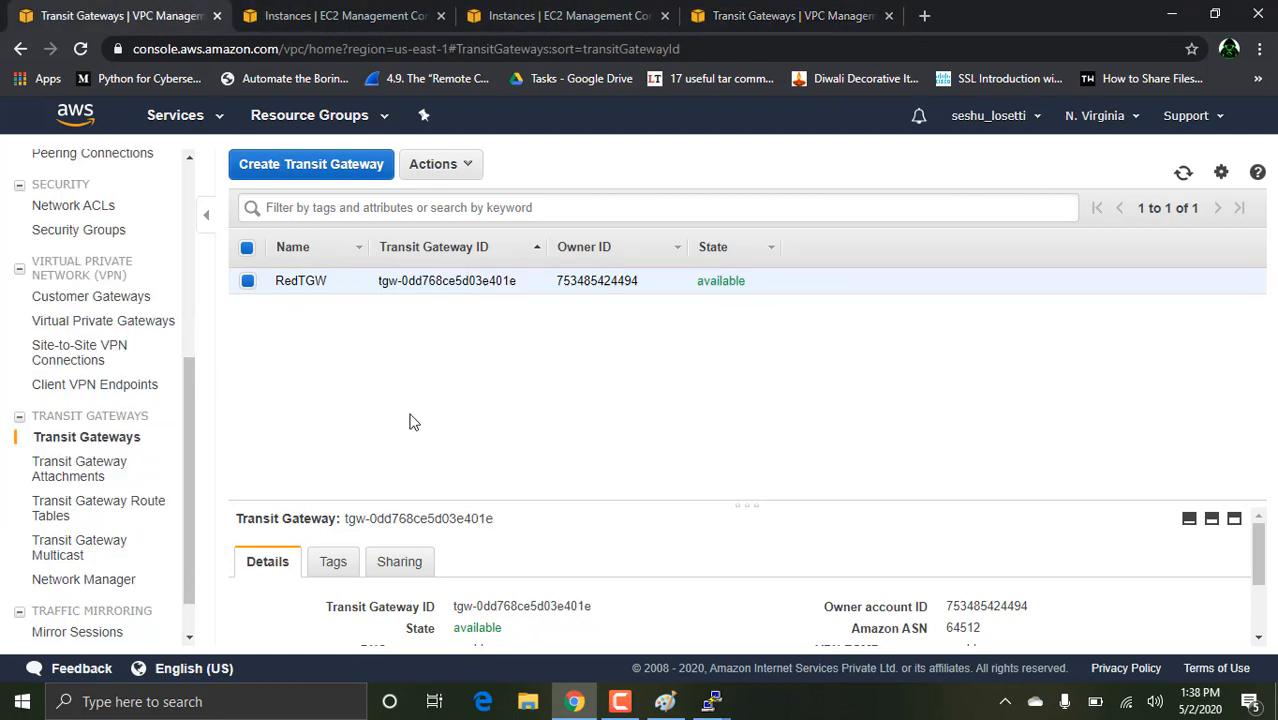
click(84, 478)
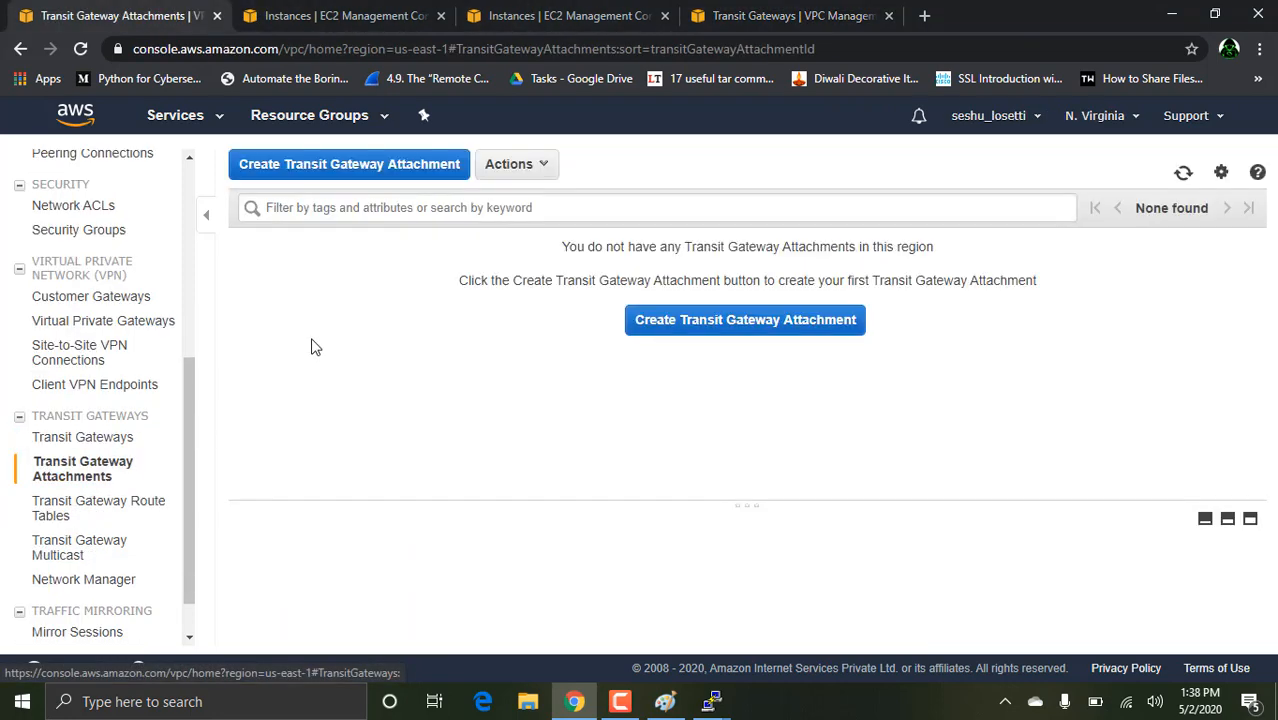
click(665, 701)
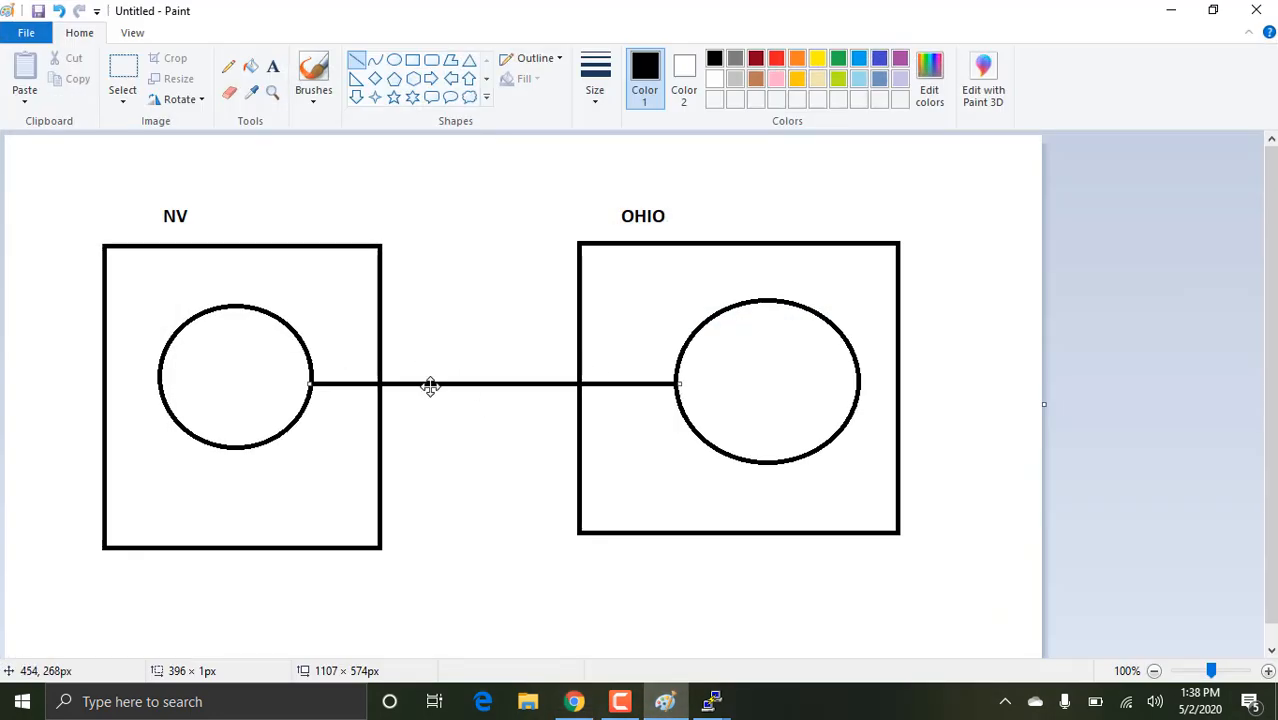
click(574, 701)
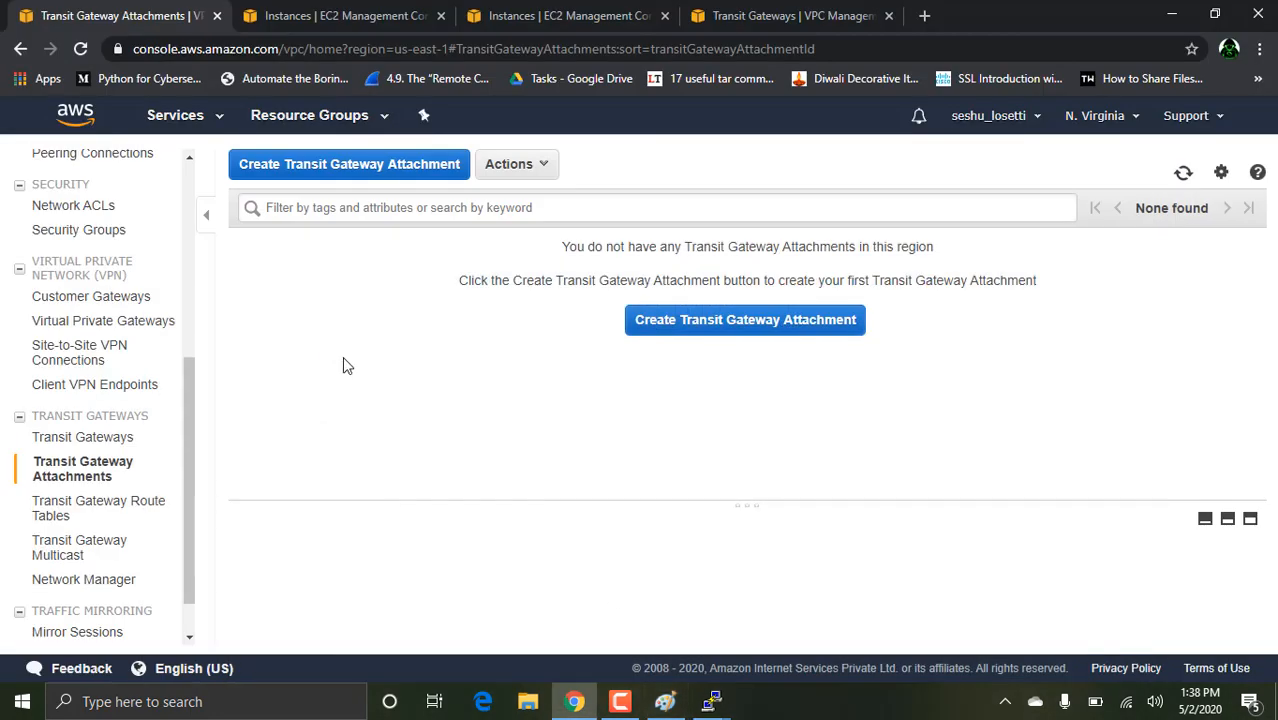
click(343, 170)
click(407, 303)
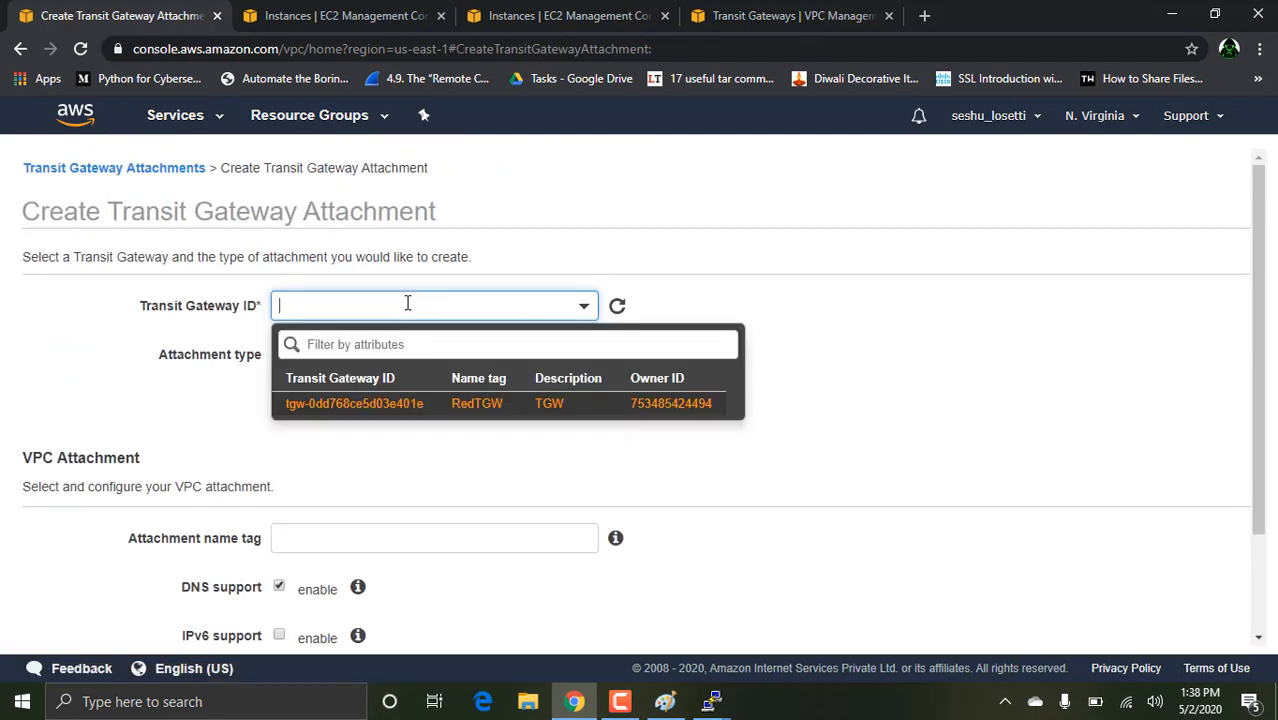
click(444, 406)
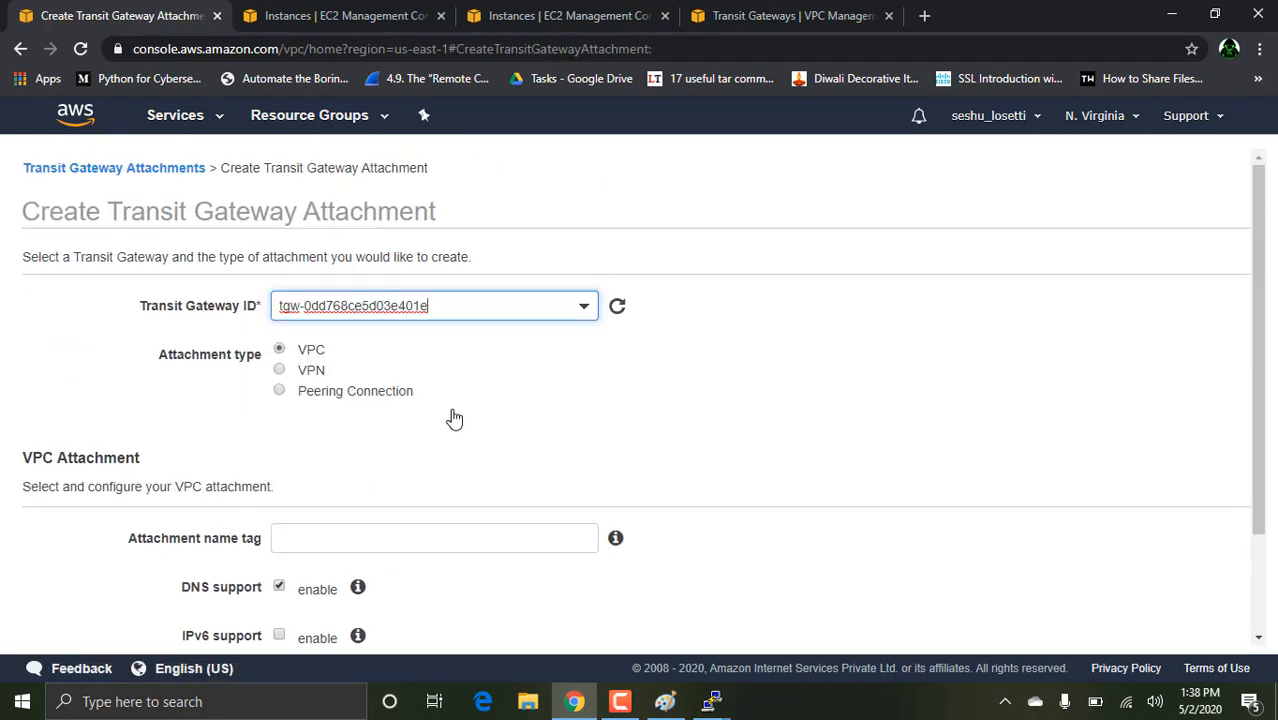
click(279, 391)
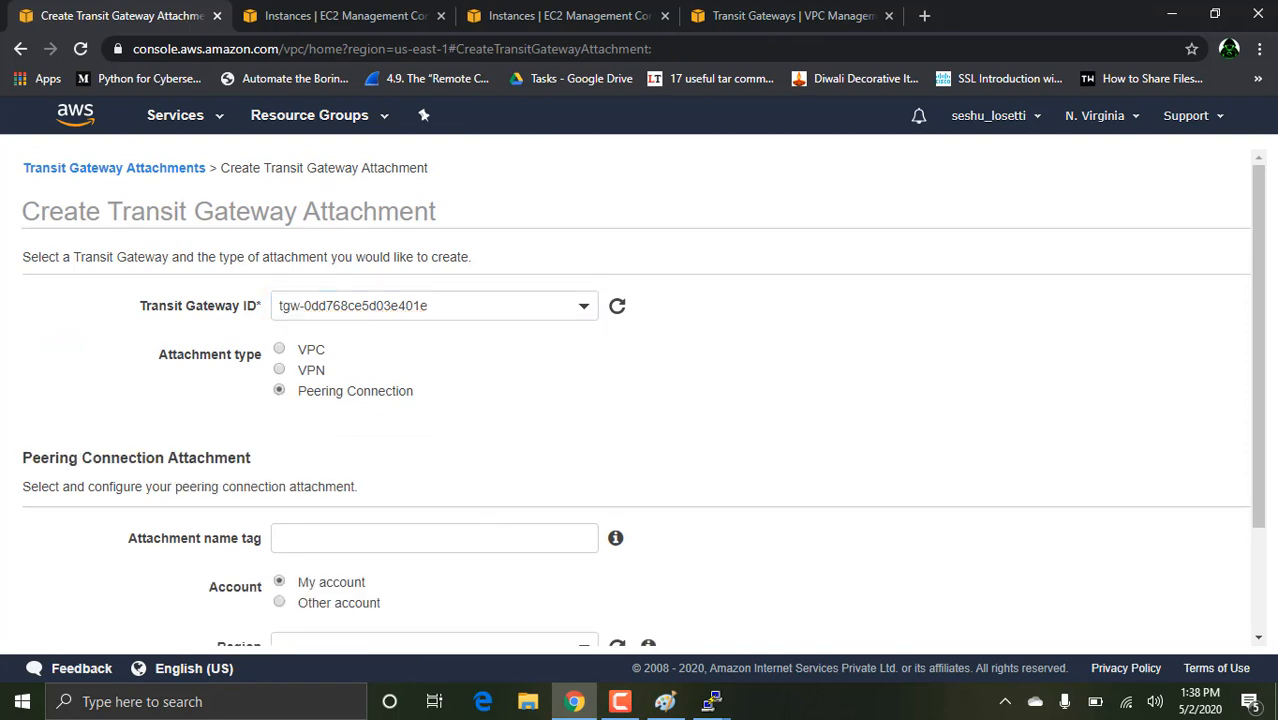
Set the peering attachment's name tag to Red-blue TGW and its region to Ohio (us-east-2).
scroll(1262, 340, down, 2)
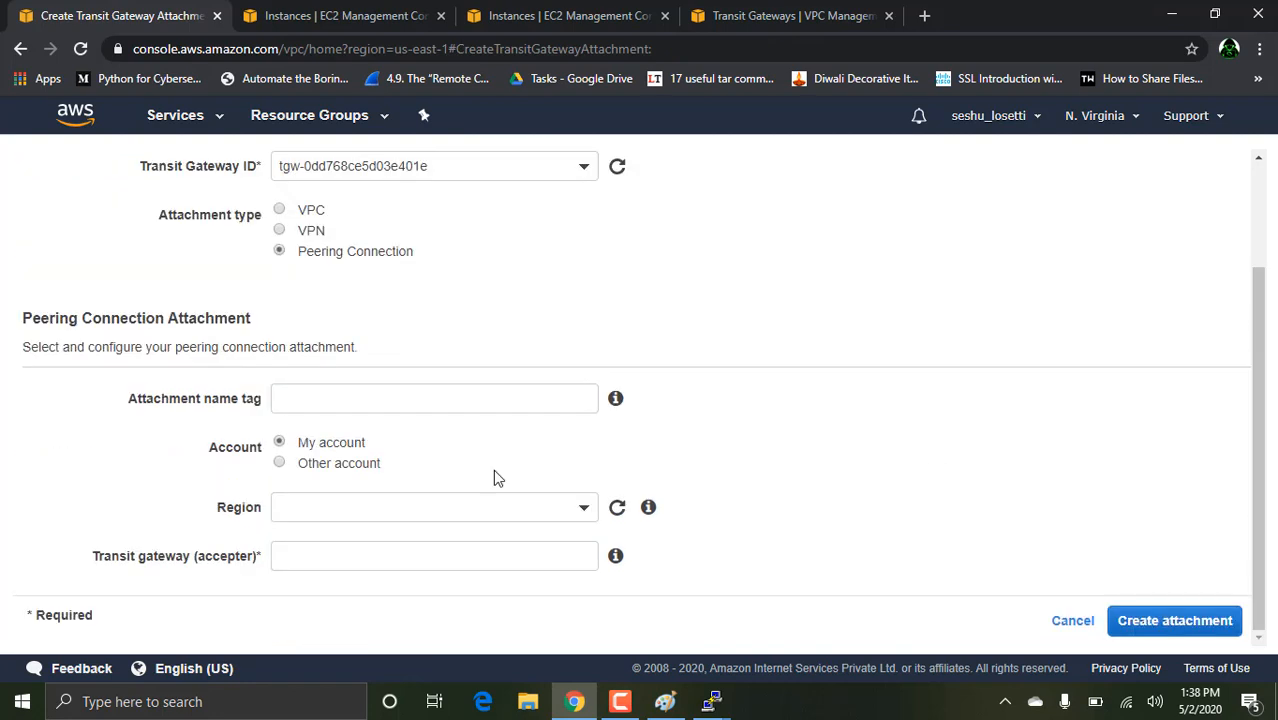
click(331, 407)
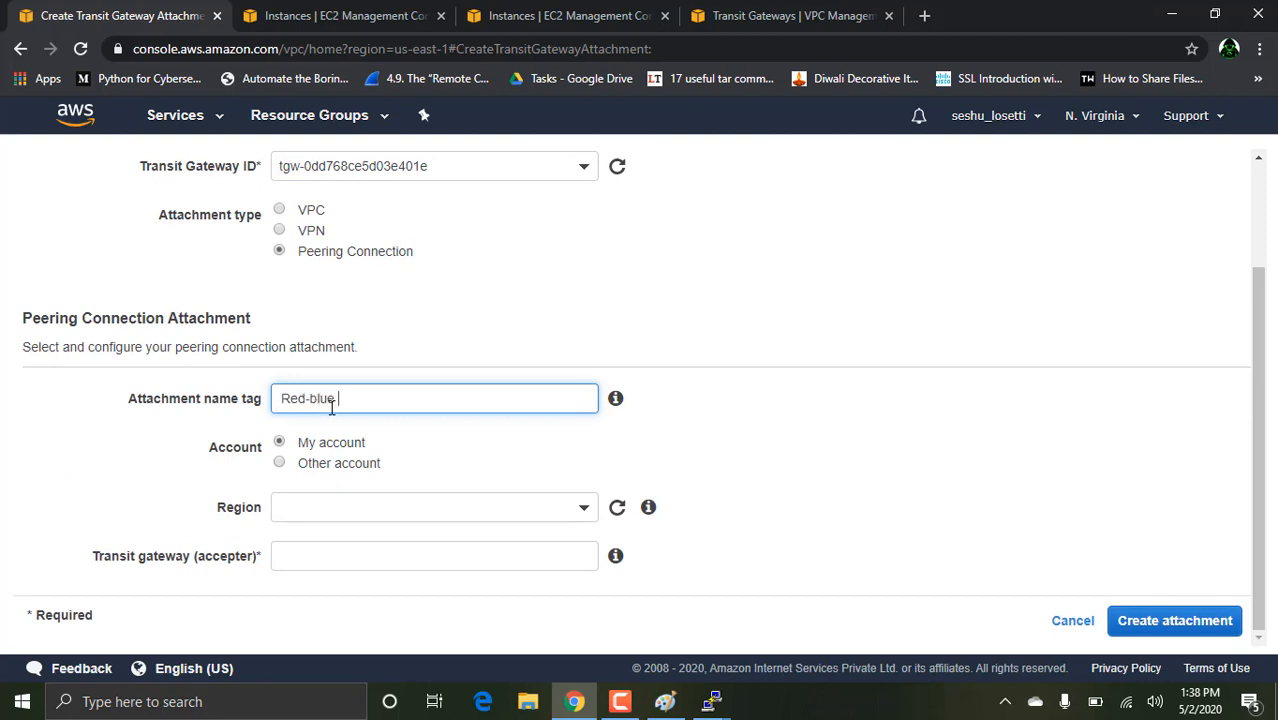
text(Red-blue TGW)
click(350, 508)
click(355, 366)
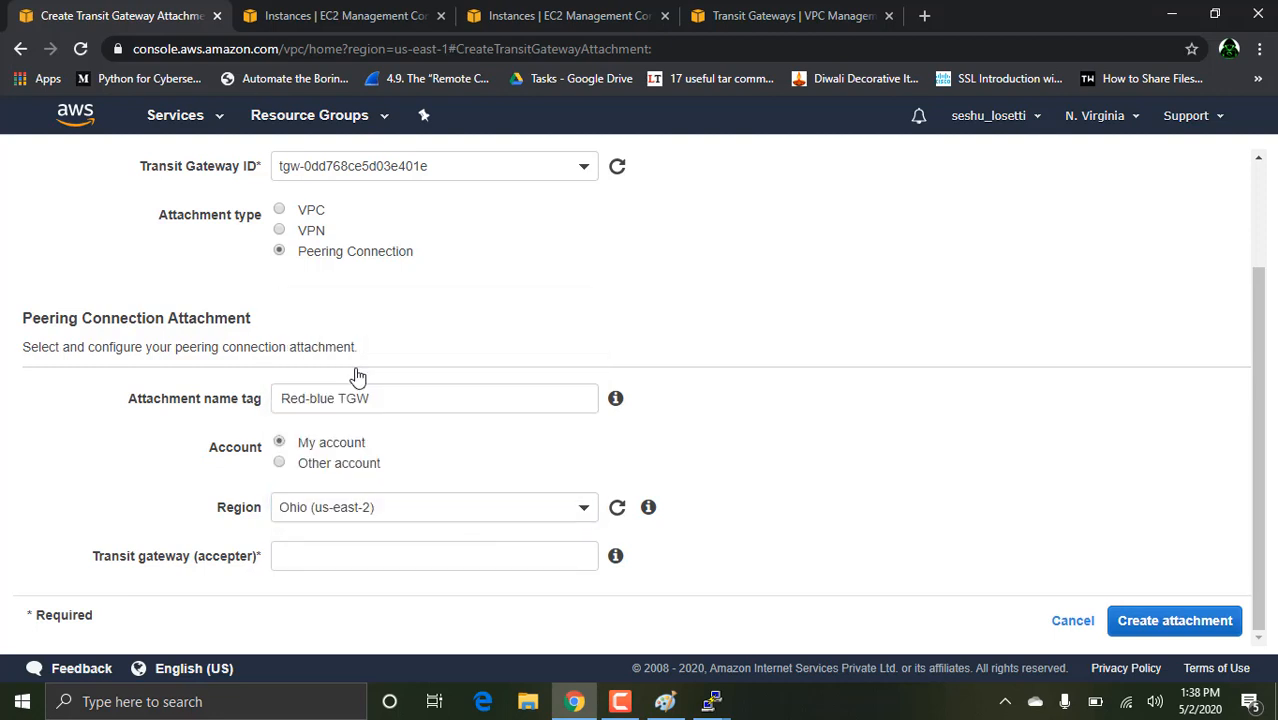
Copy BueTGW's ID from the Ohio region as the accepter transit gateway, create the peering attachment, and return to the attachment list.
click(334, 563)
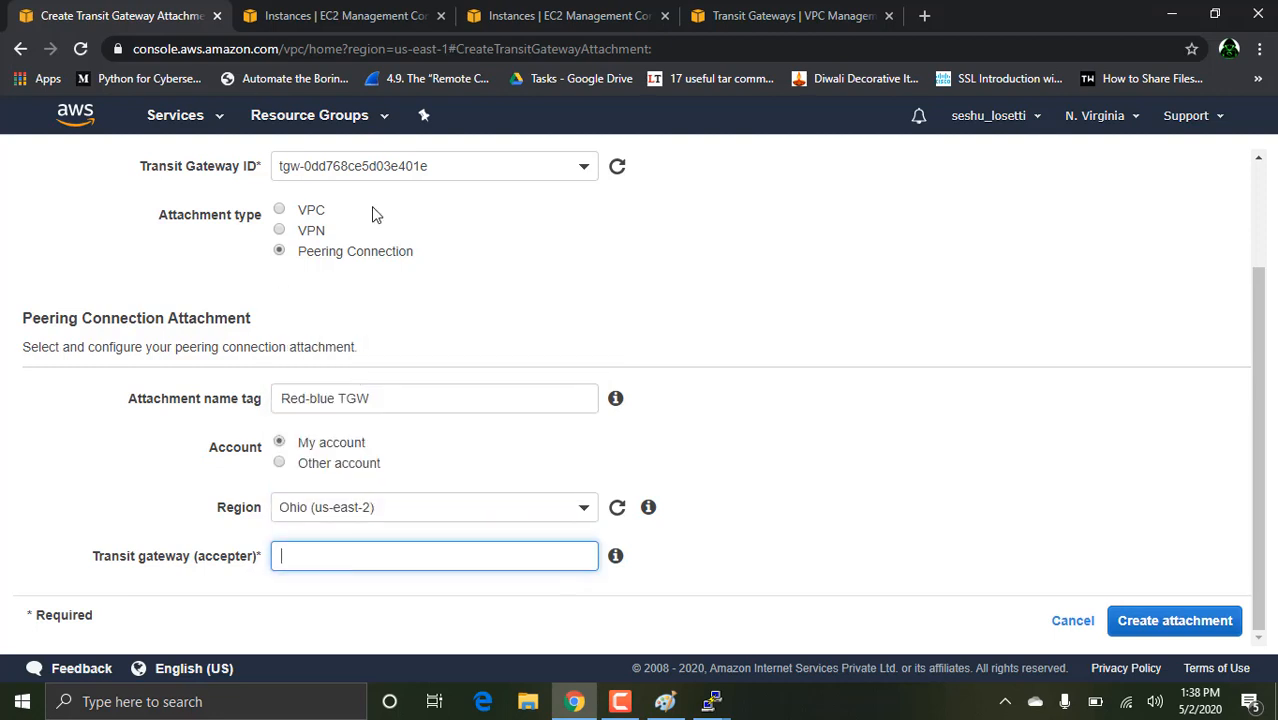
click(718, 12)
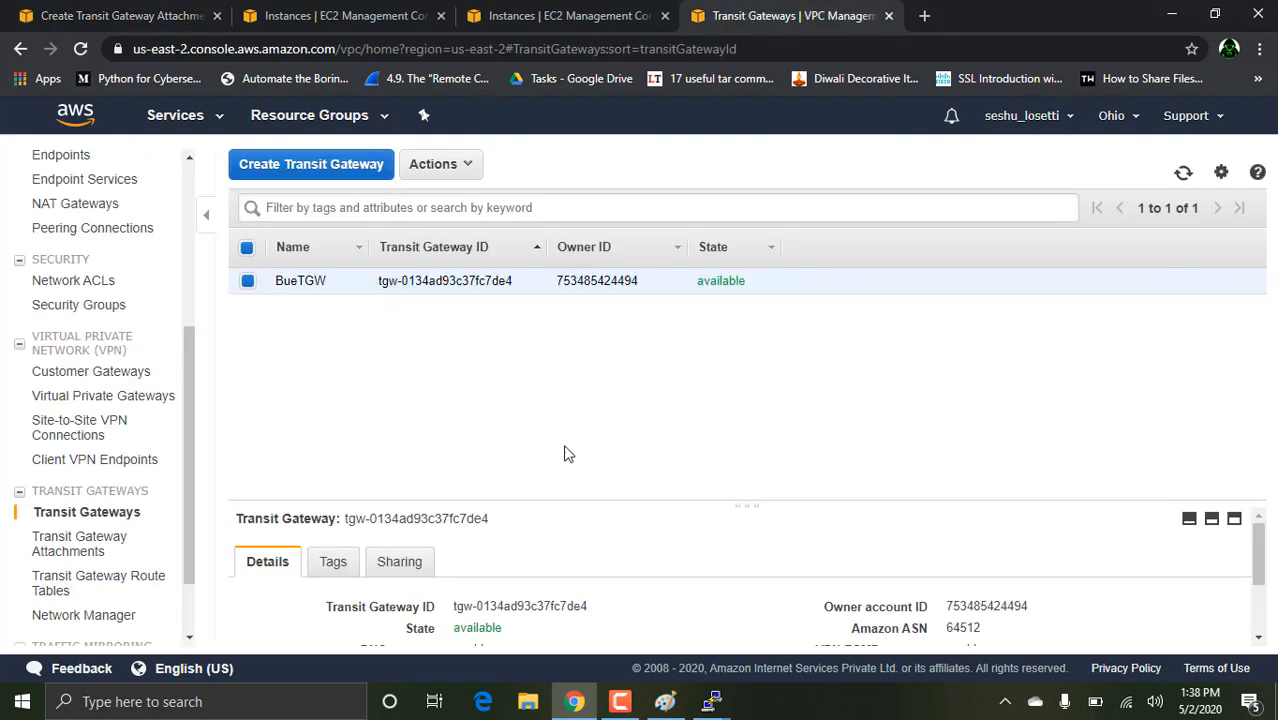
click(603, 609)
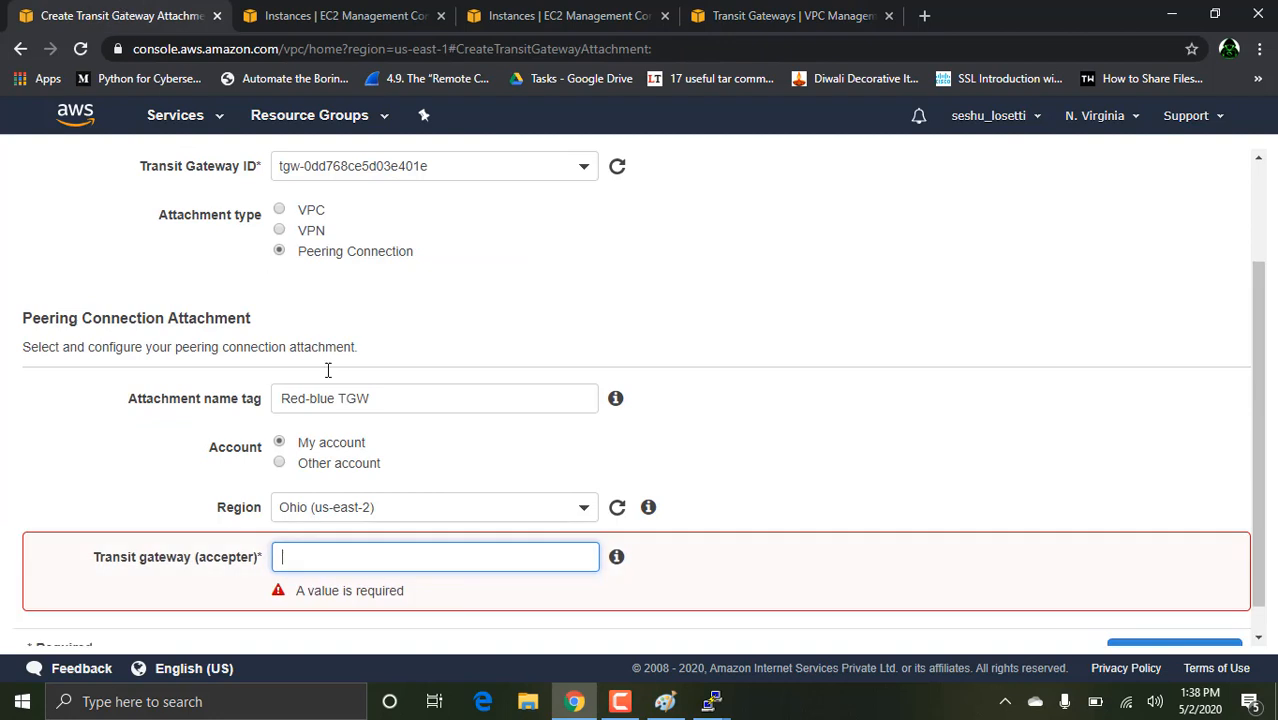
key(ctrl+v)
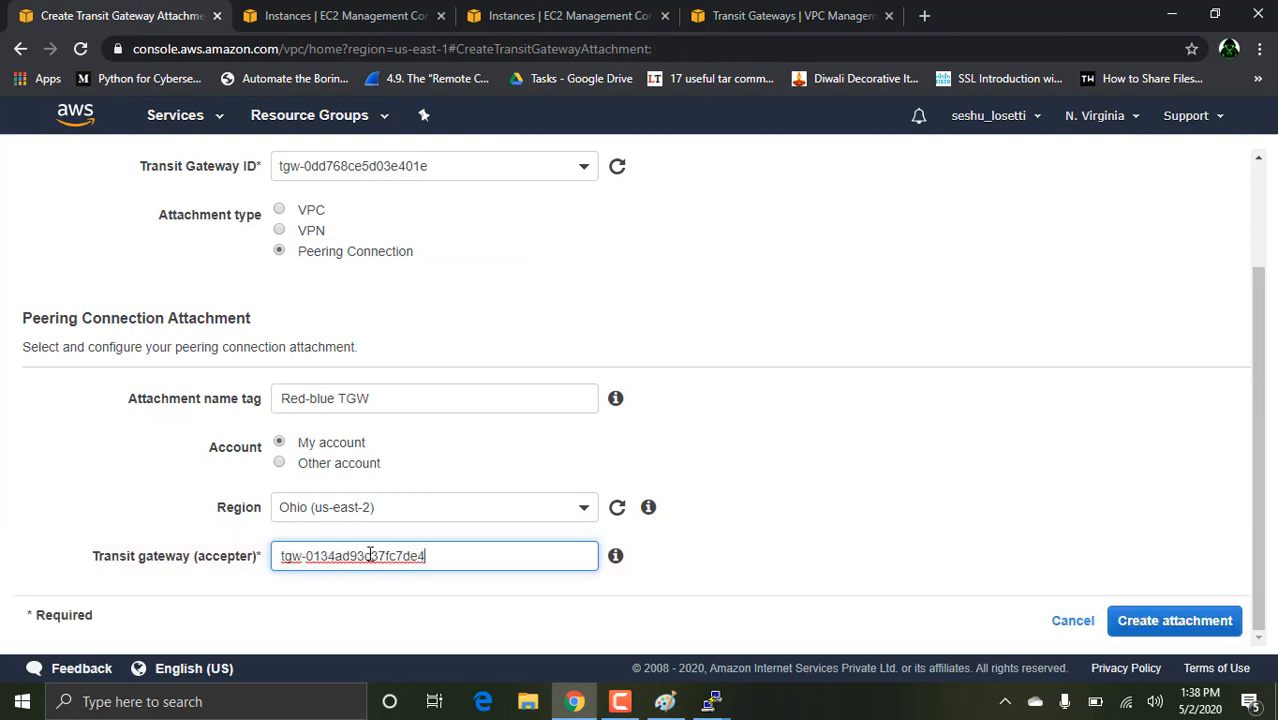
click(1153, 622)
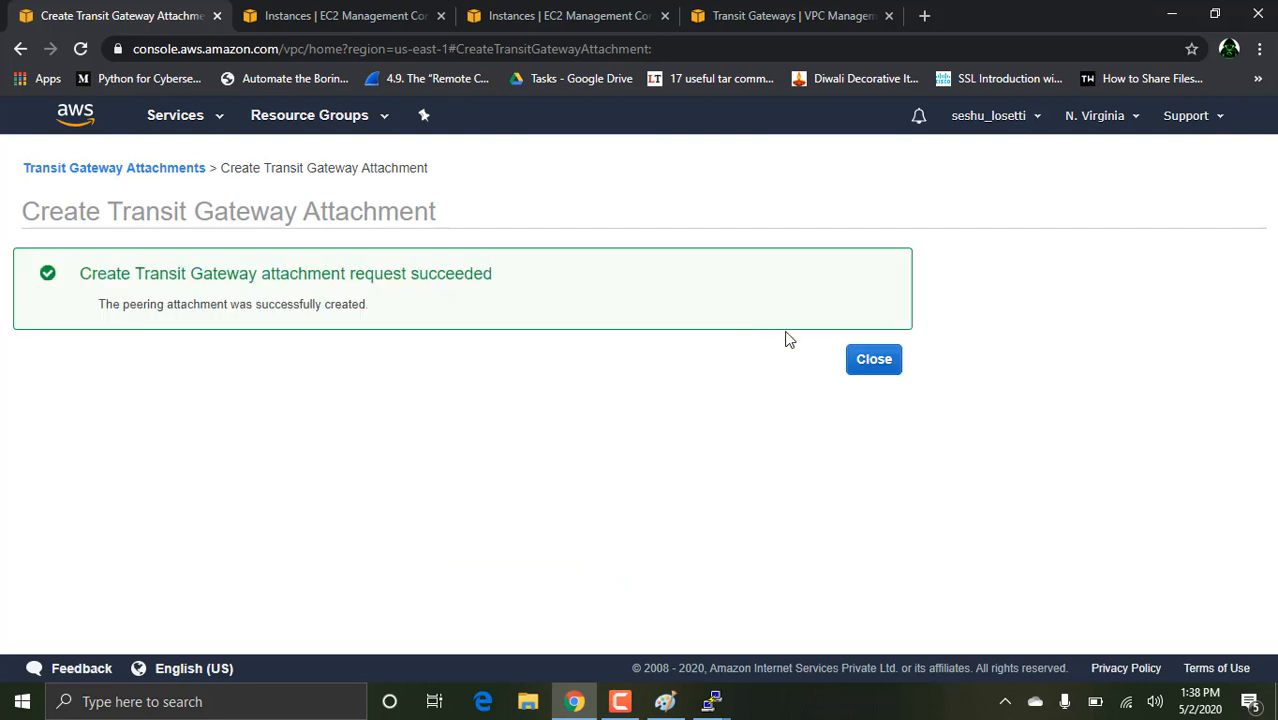
click(879, 361)
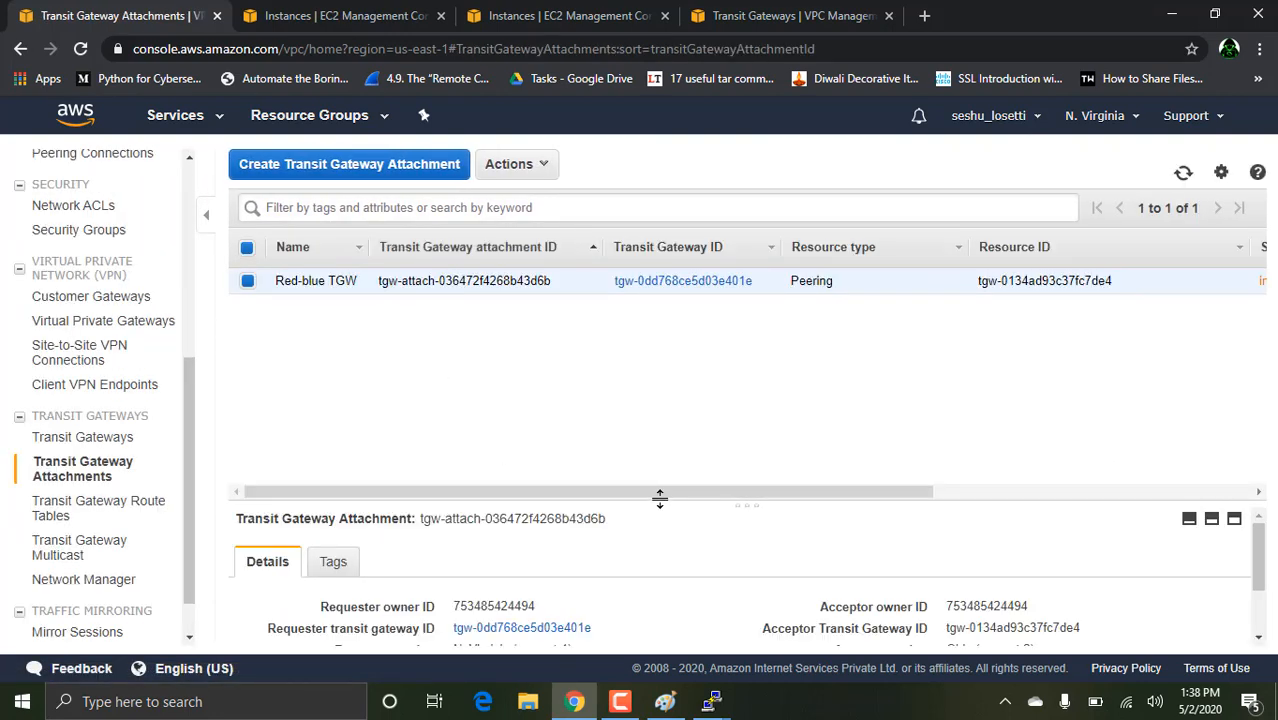
Check the peering attachment's state in N. Virginia and in the Ohio region's transit gateway attachment list.
drag(660, 493, 802, 491)
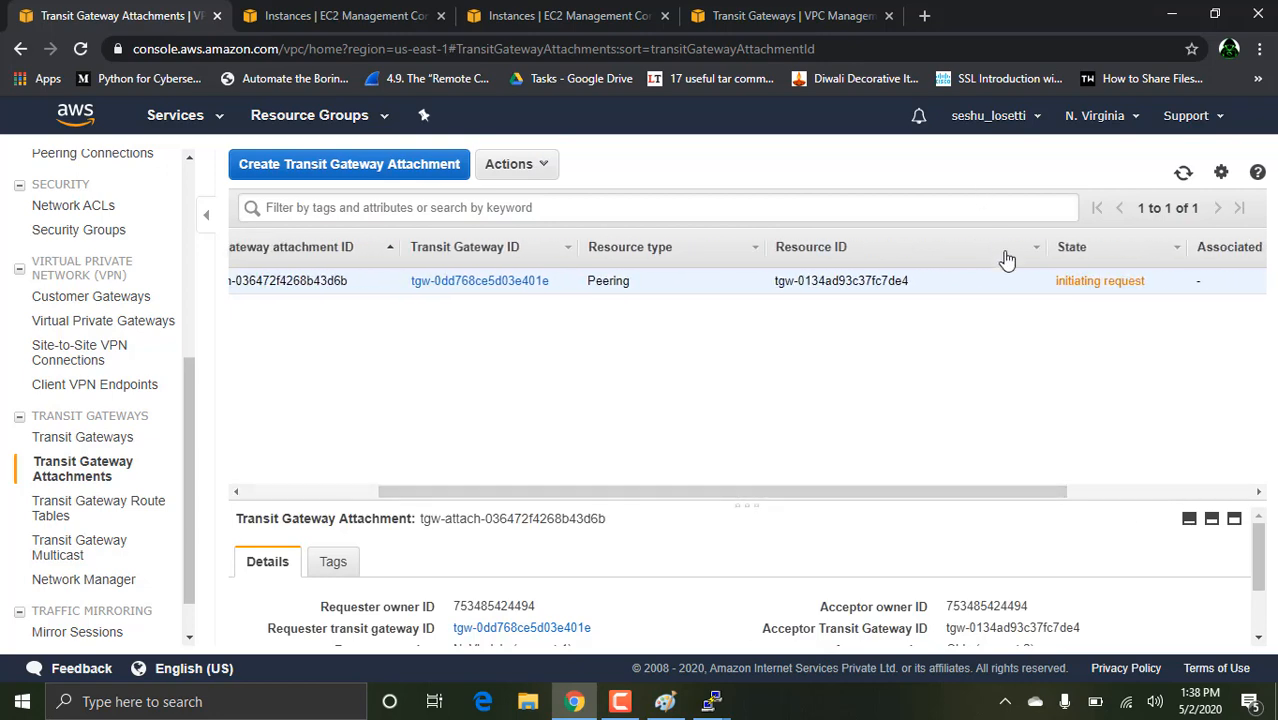
click(818, 12)
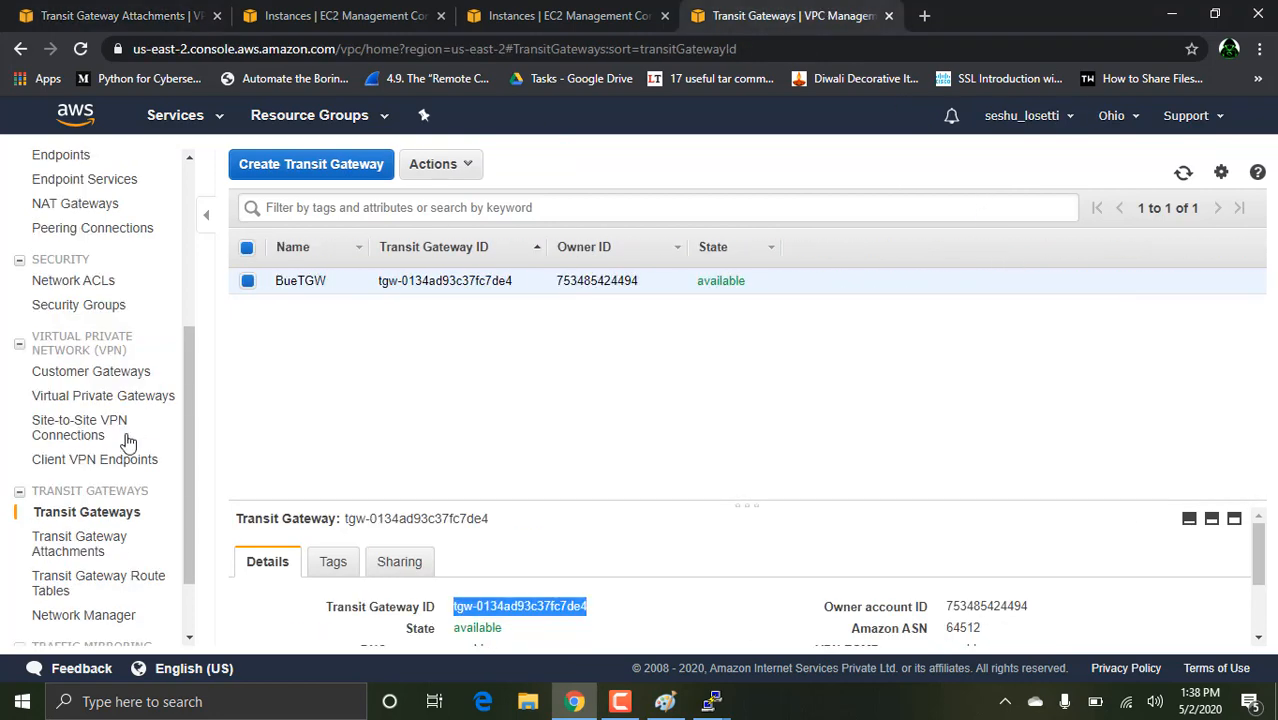
click(80, 543)
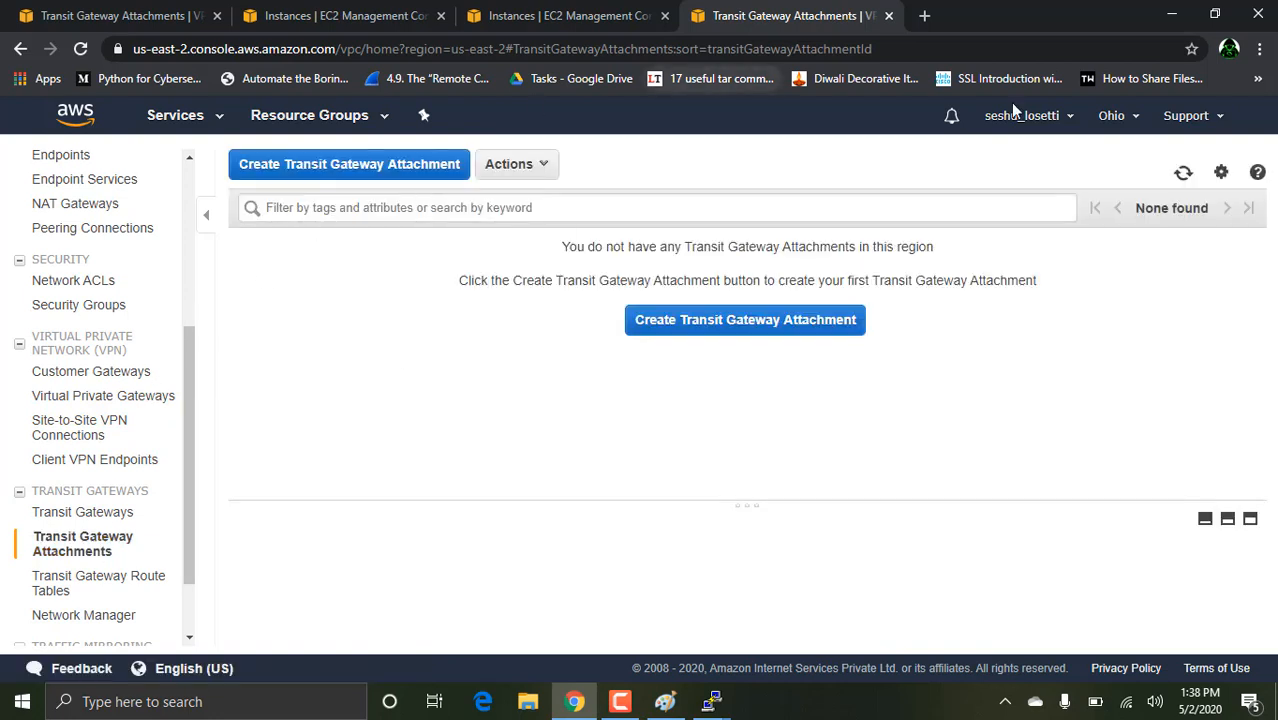
click(1184, 176)
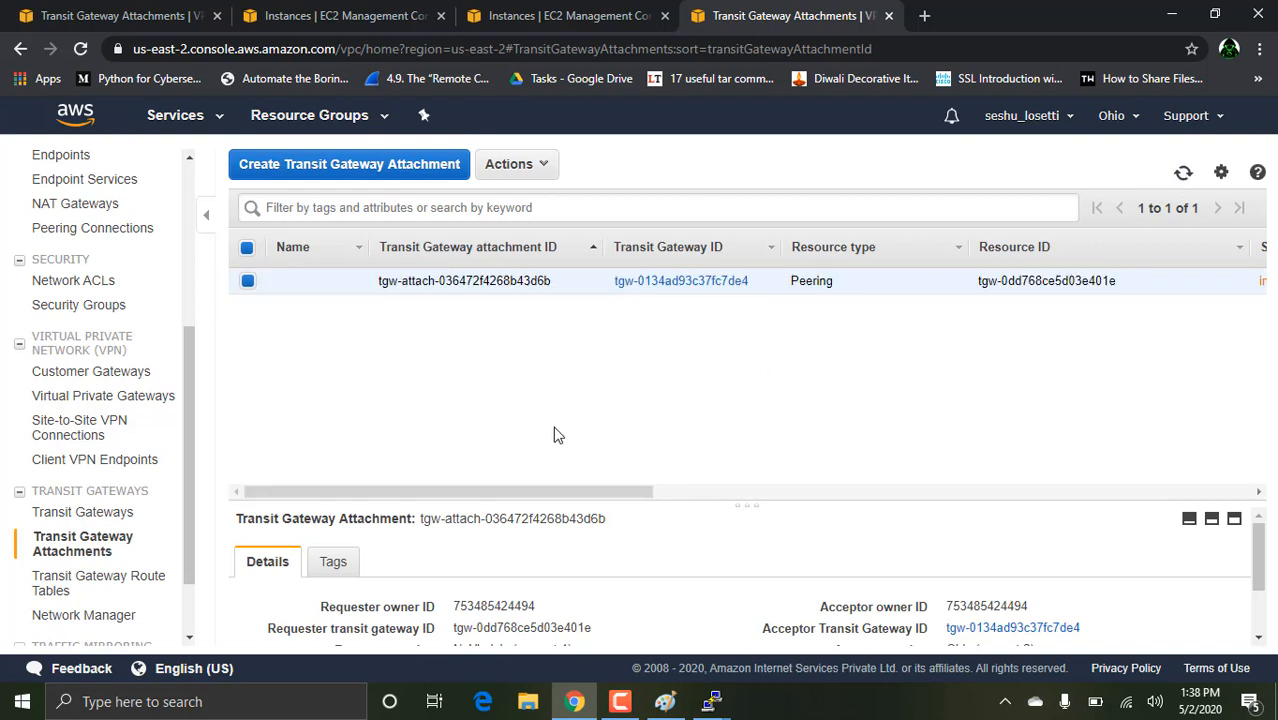
drag(592, 491, 786, 494)
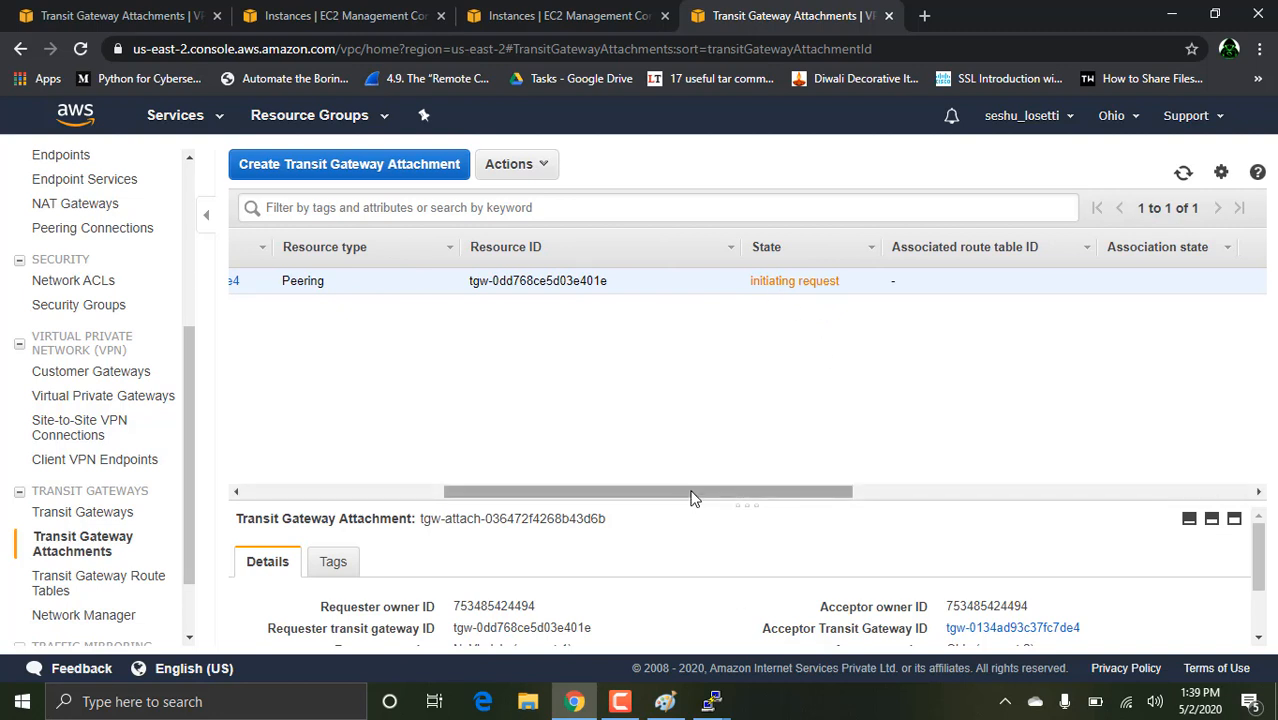
drag(690, 497, 490, 498)
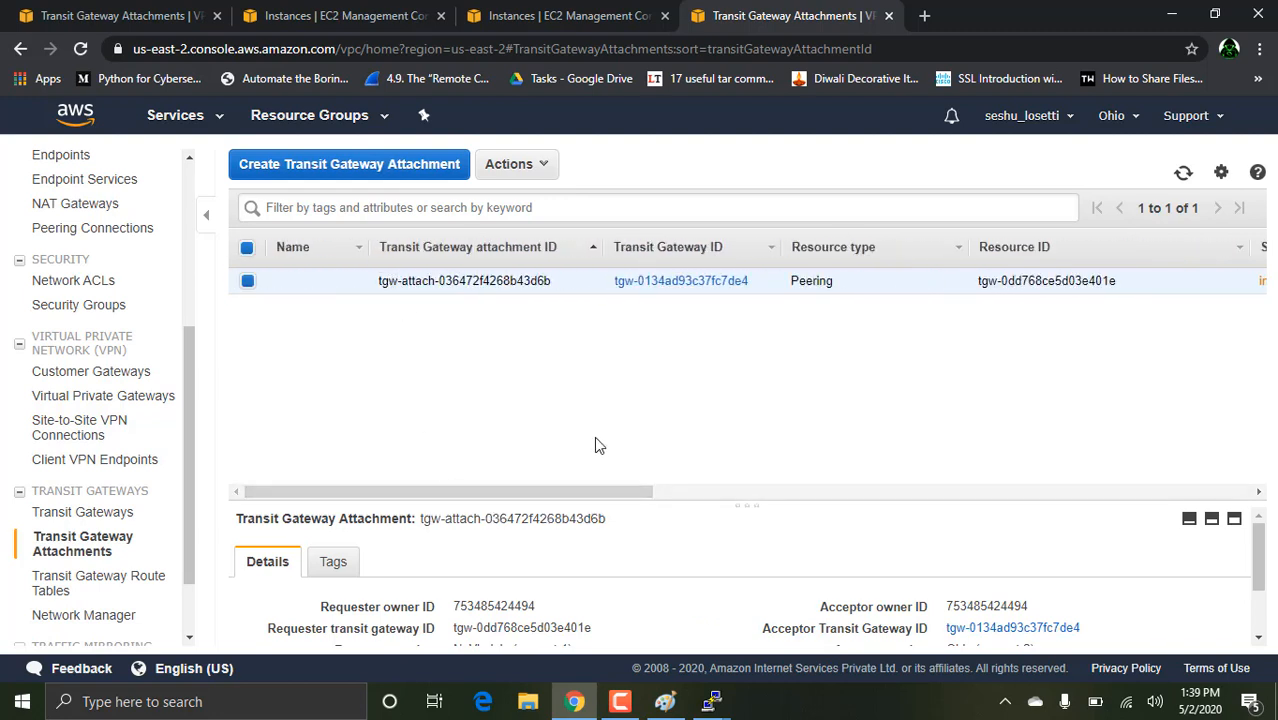
drag(619, 497, 765, 488)
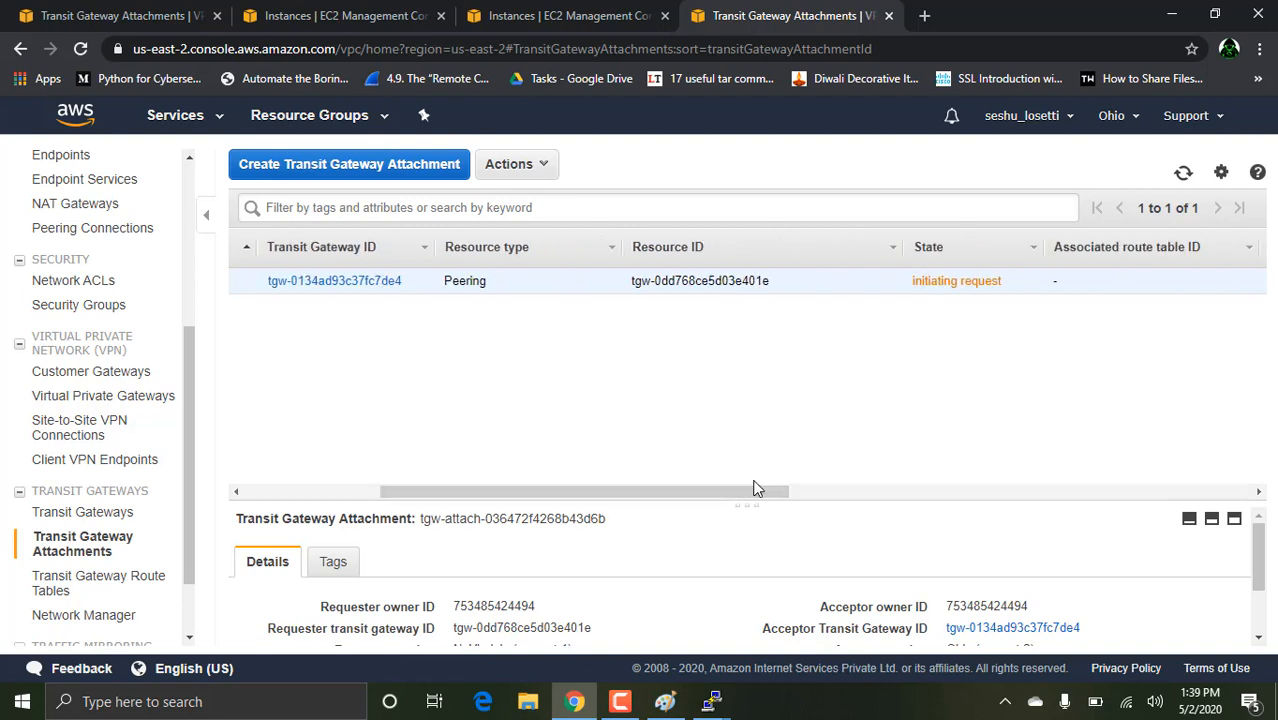
Refresh the Ohio attachment list and accept the peering attachment request from RedTGW.
click(1182, 174)
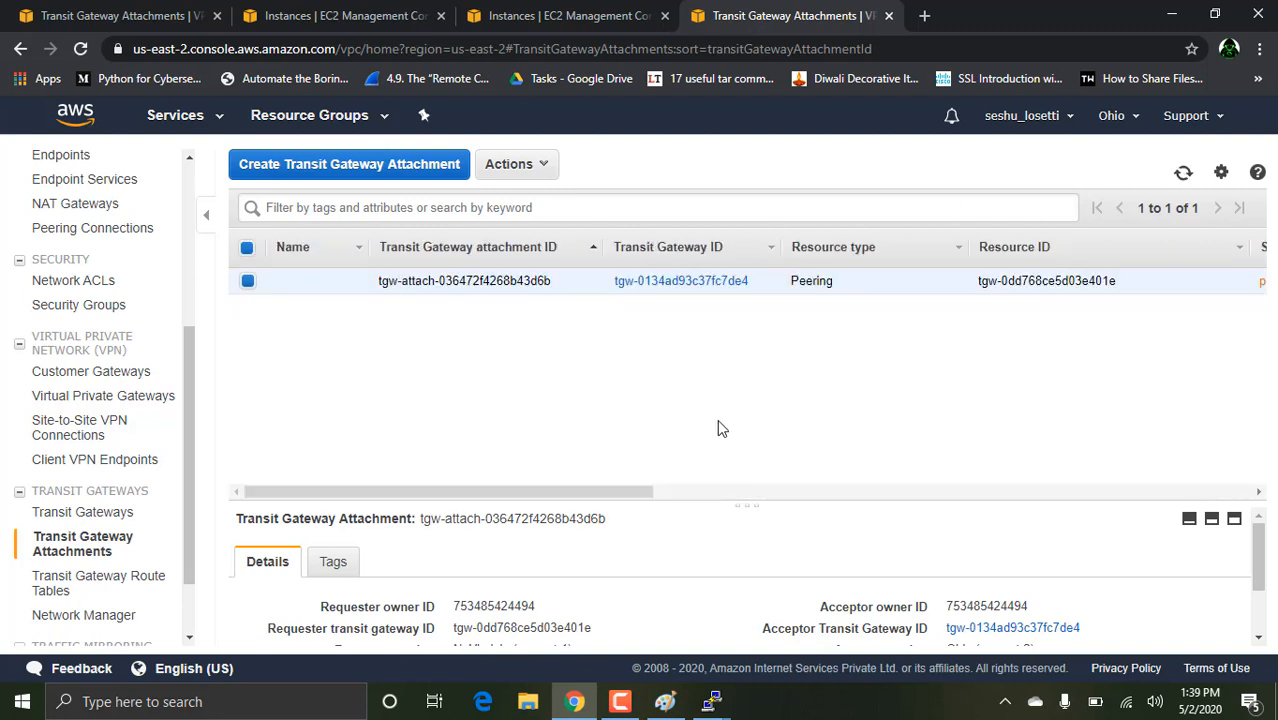
drag(638, 490, 760, 490)
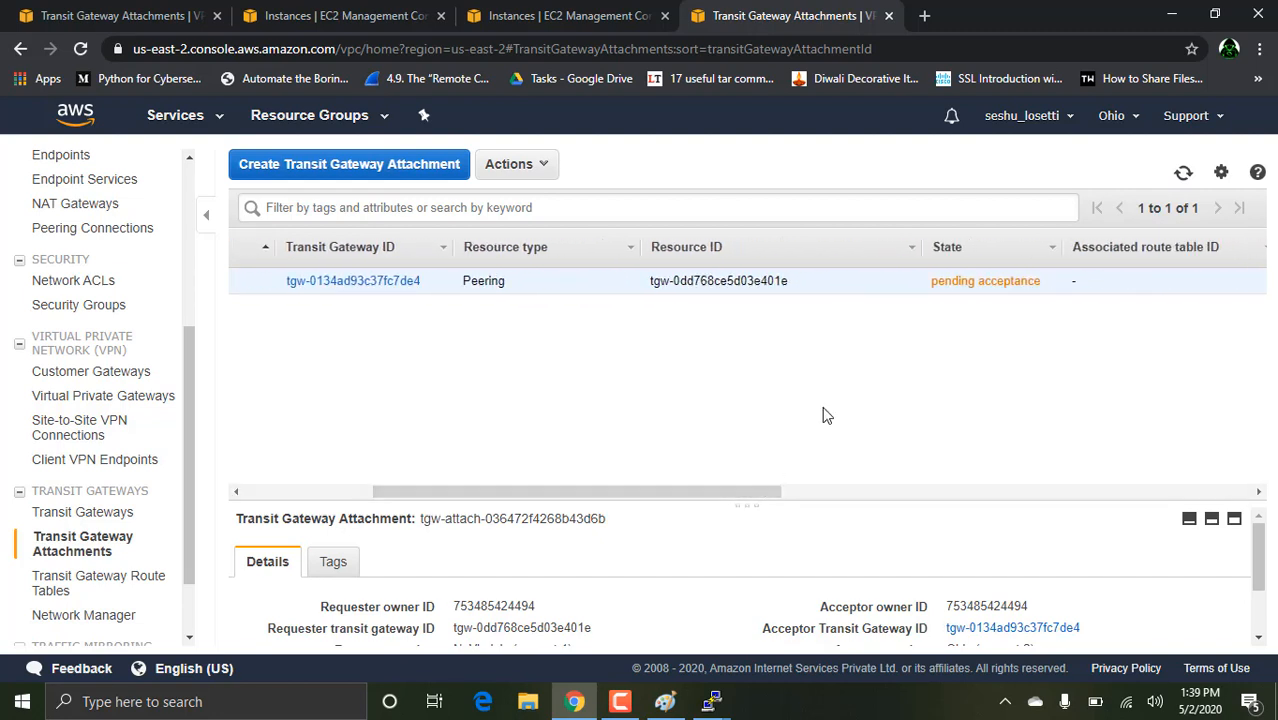
right_click(257, 287)
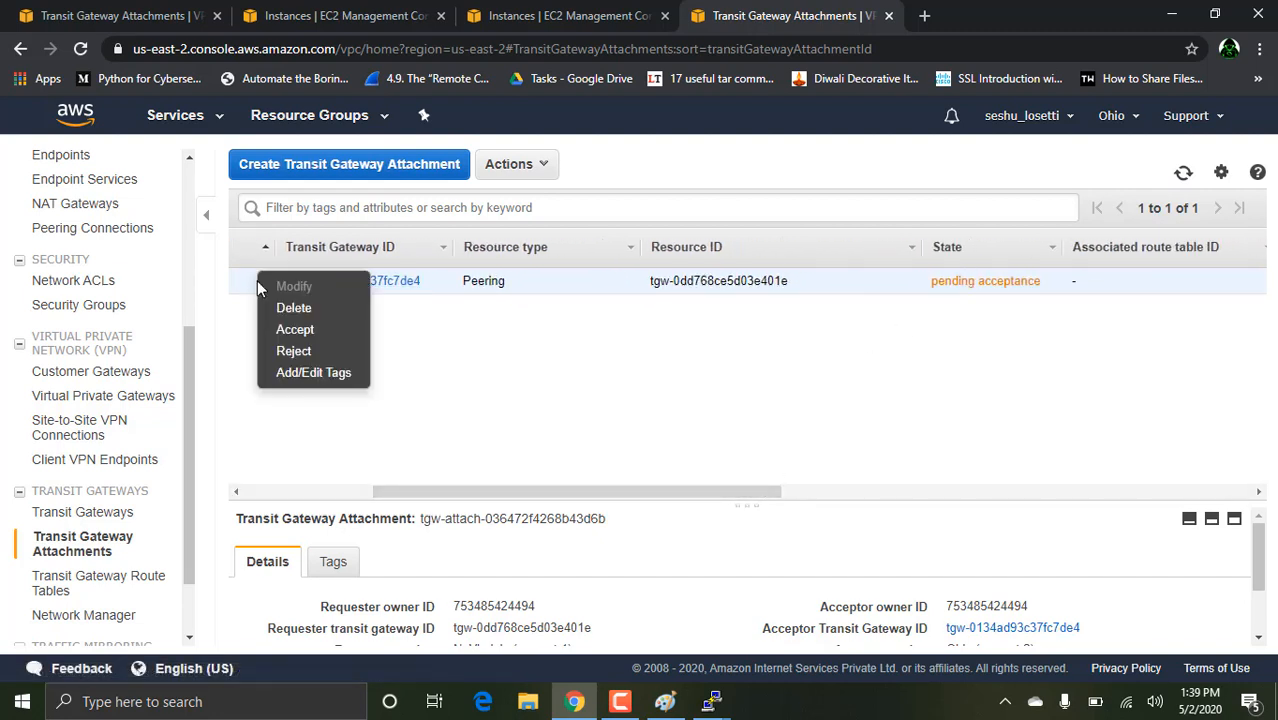
click(281, 331)
click(1023, 447)
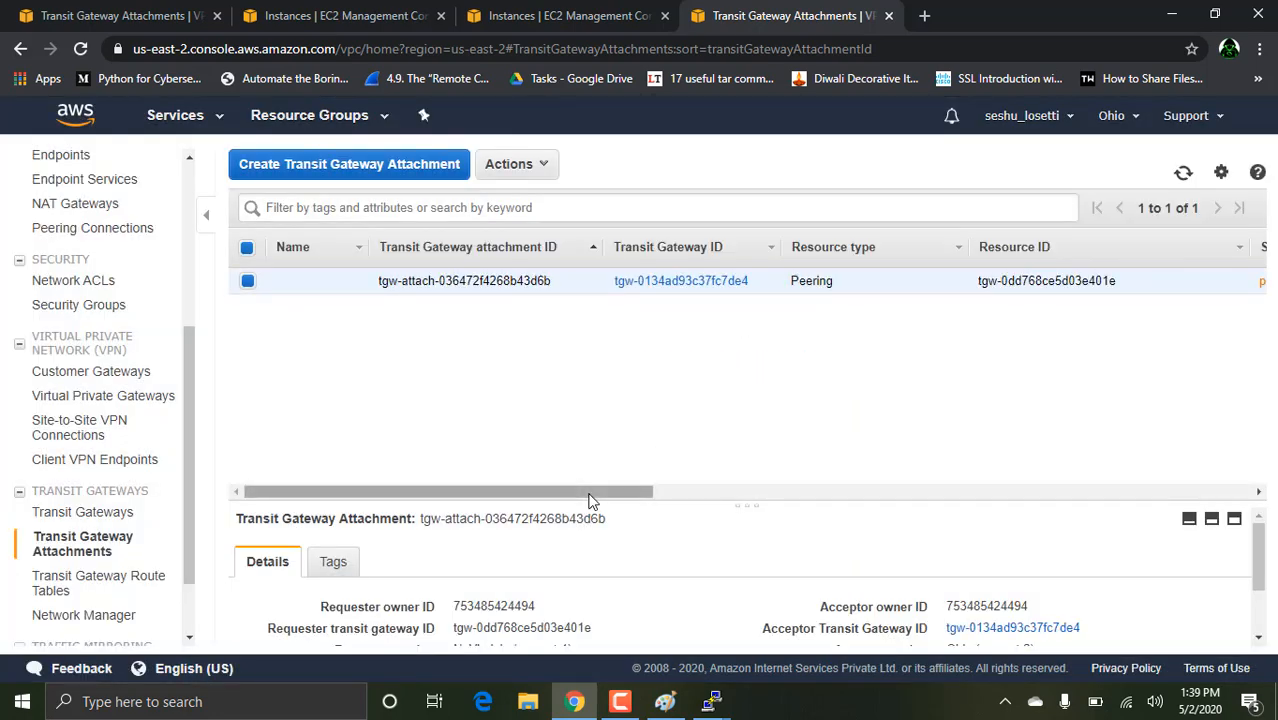
Check the accepted peering attachment's state in Ohio and in the refreshed N. Virginia attachment list.
drag(589, 492, 795, 490)
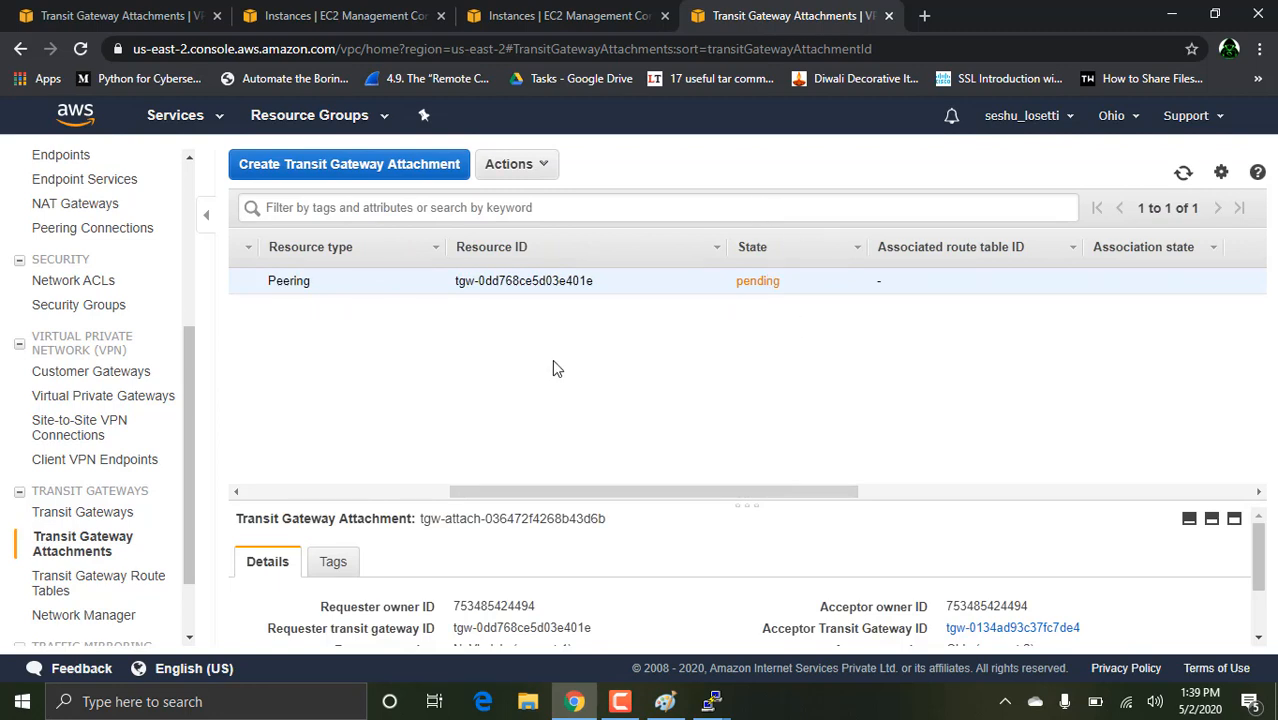
click(154, 8)
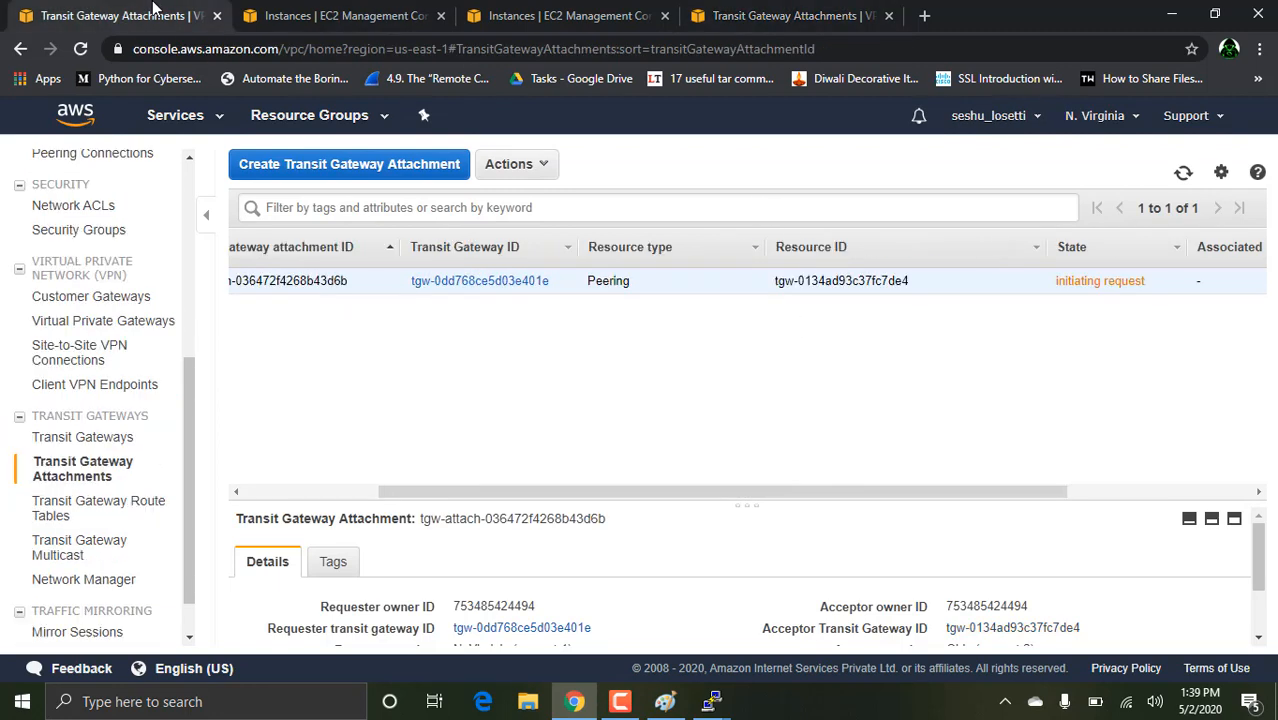
click(1184, 173)
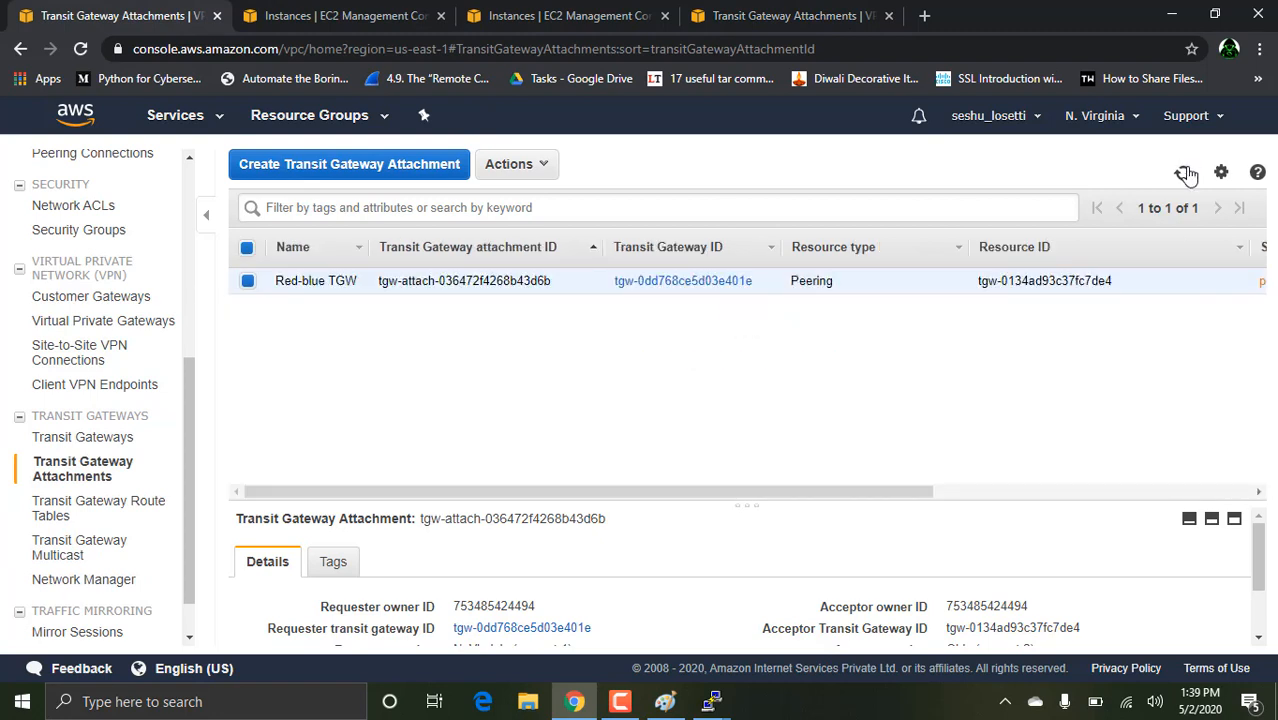
drag(829, 492, 879, 491)
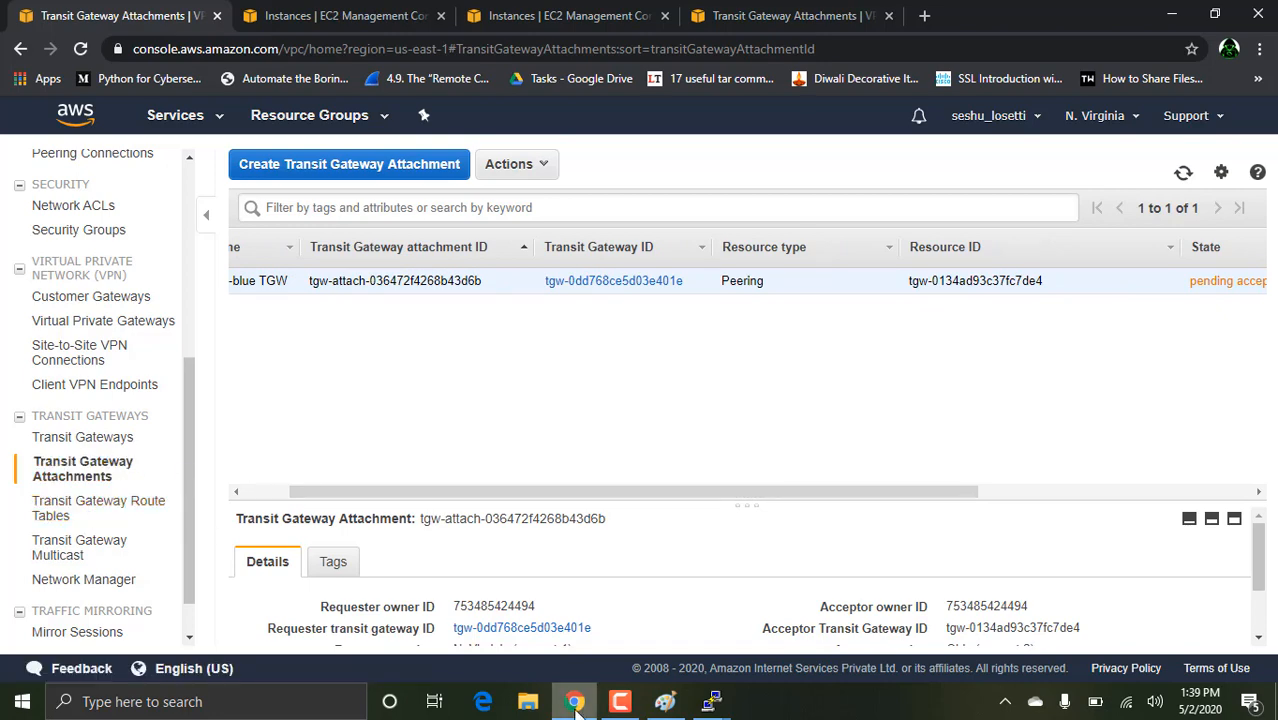
Review the network diagram in Paint, then start a VPC attachment for RedTGW in N. Virginia with the name tag REDVPC.
click(670, 705)
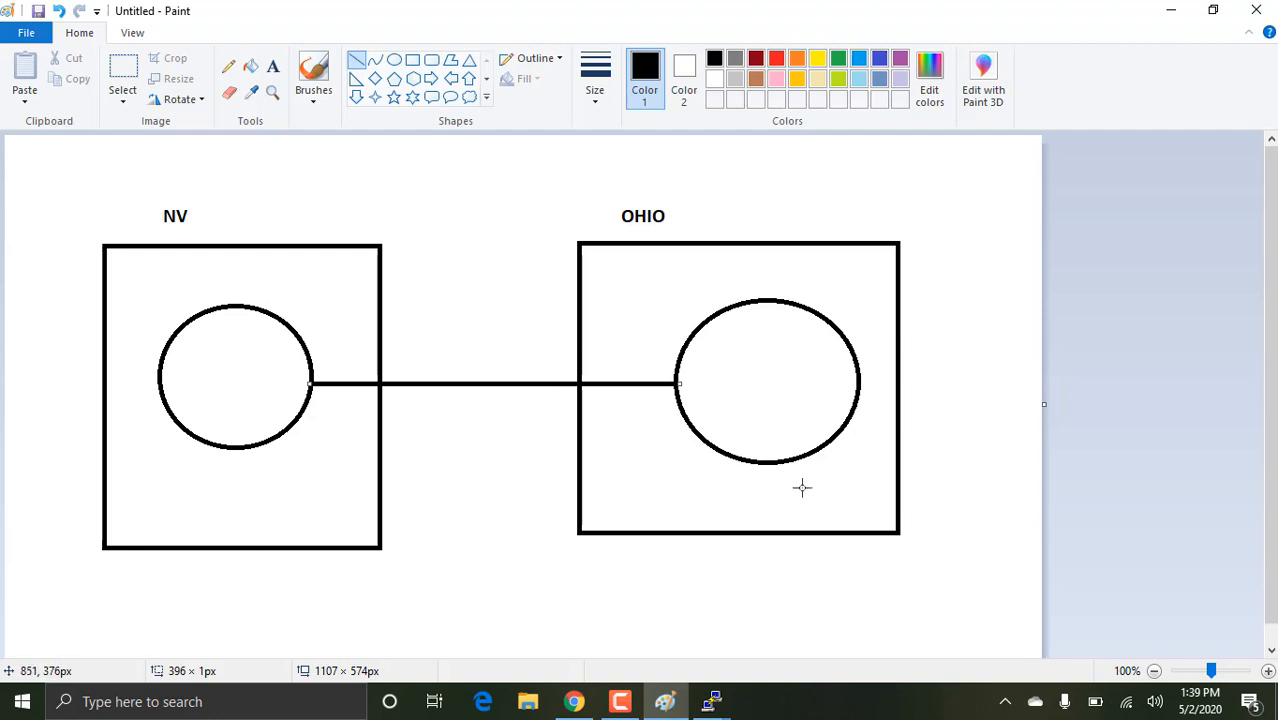
click(1170, 16)
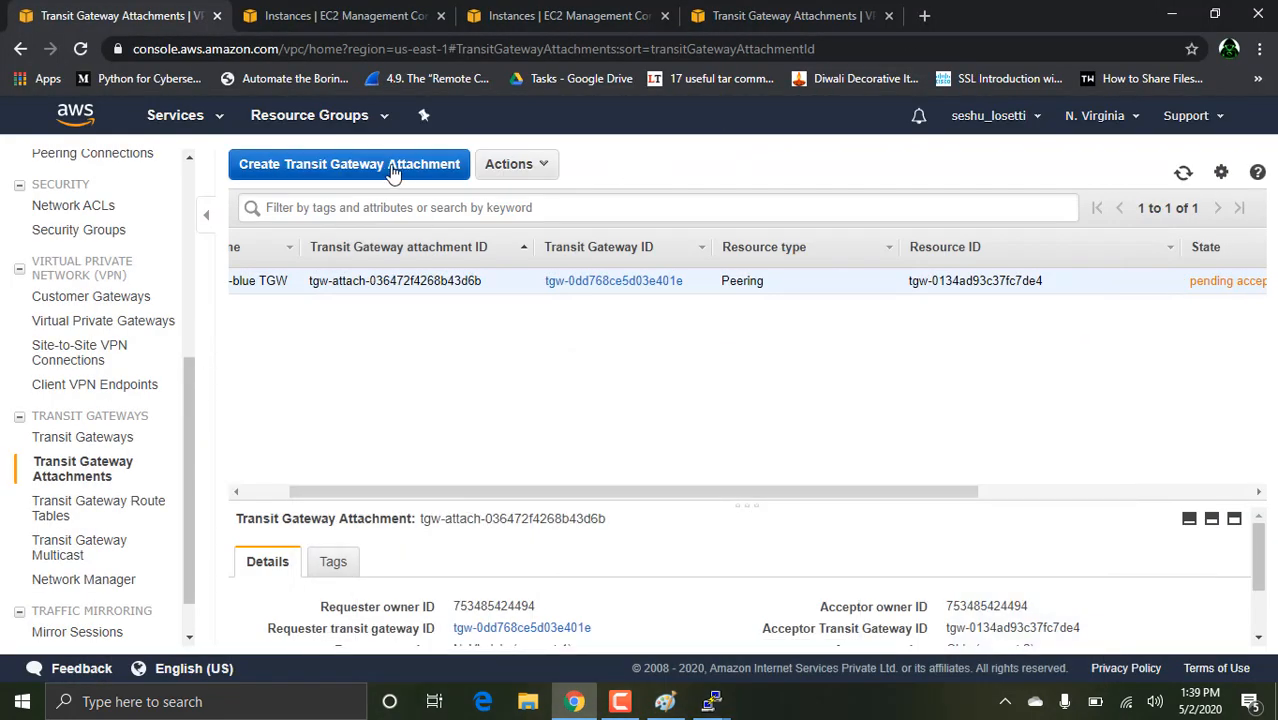
click(392, 172)
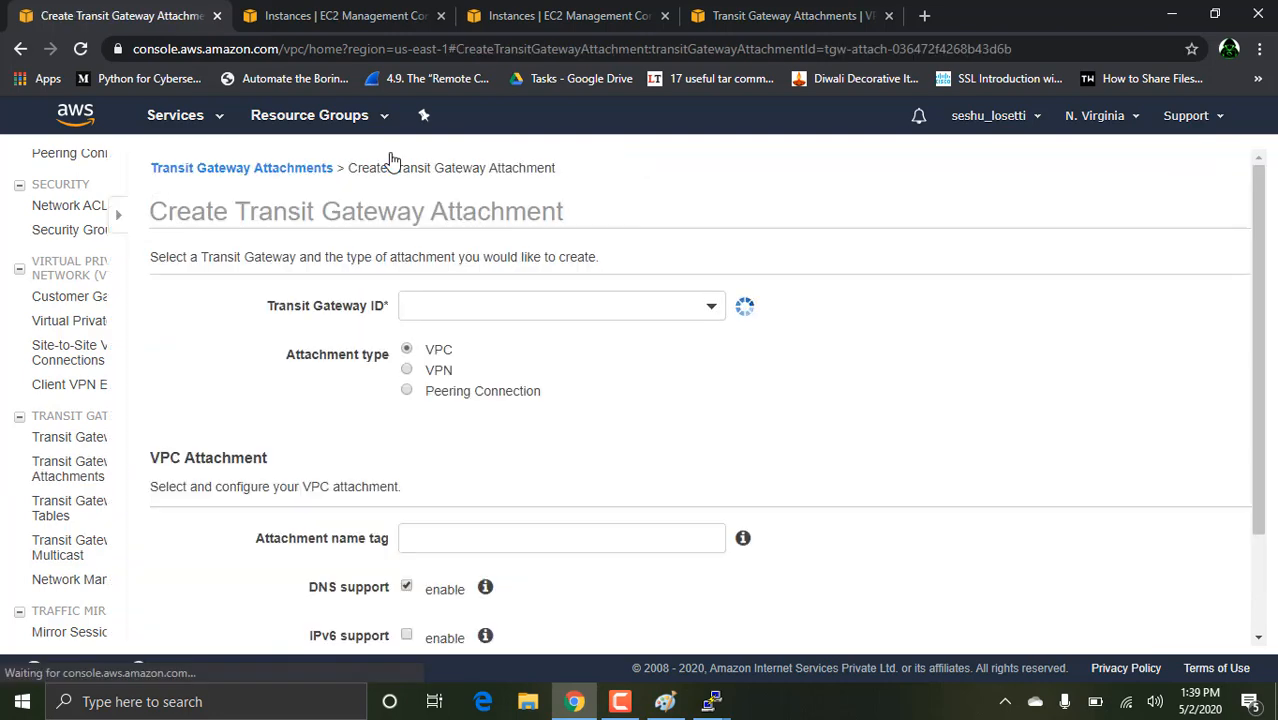
click(419, 308)
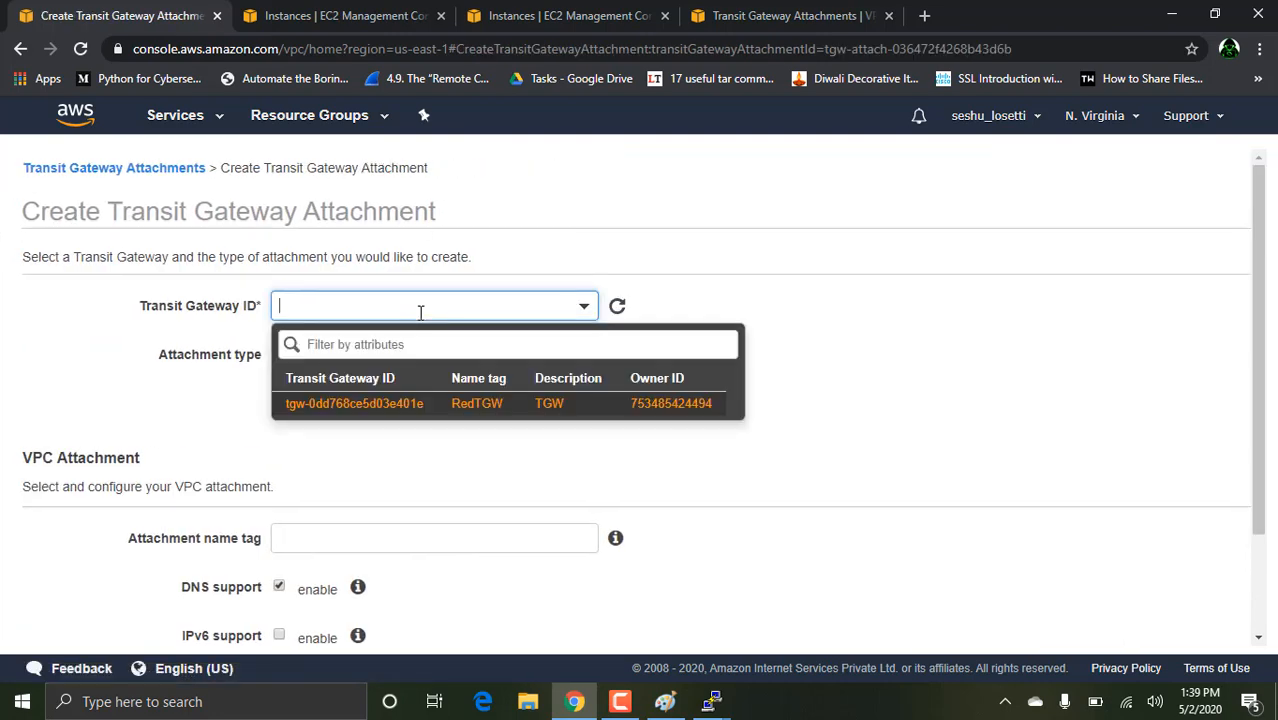
click(401, 412)
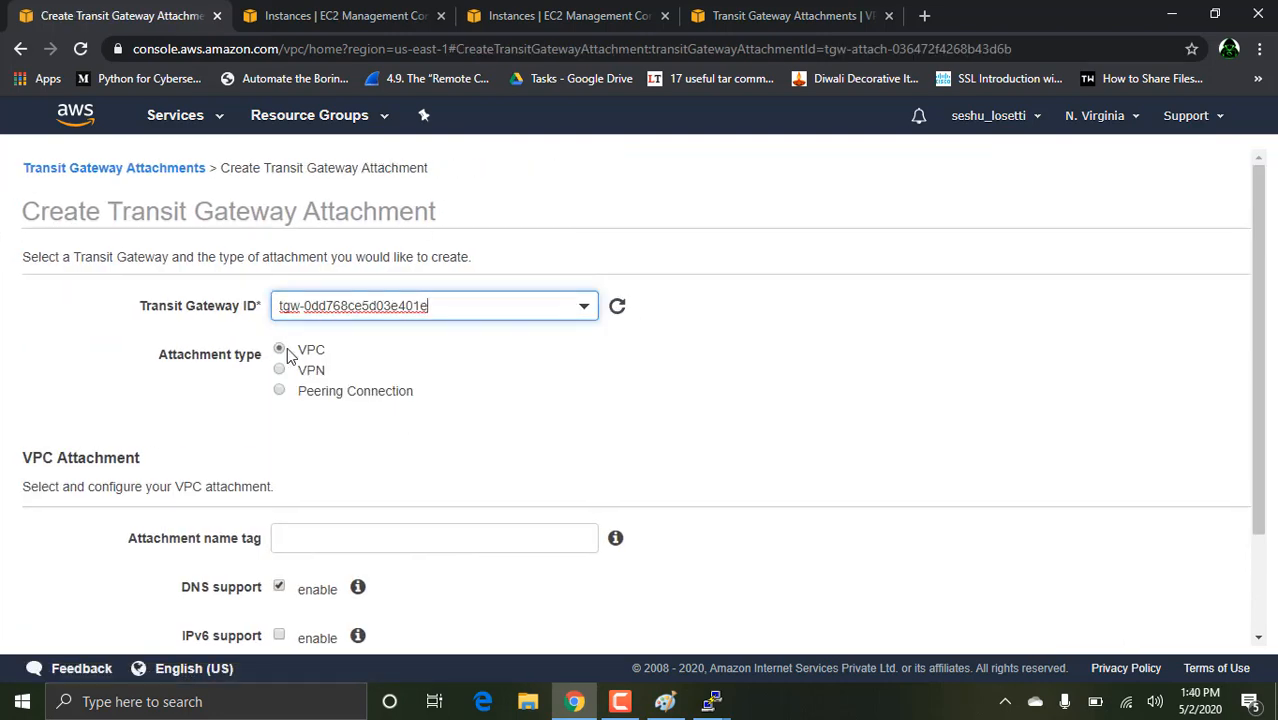
click(391, 530)
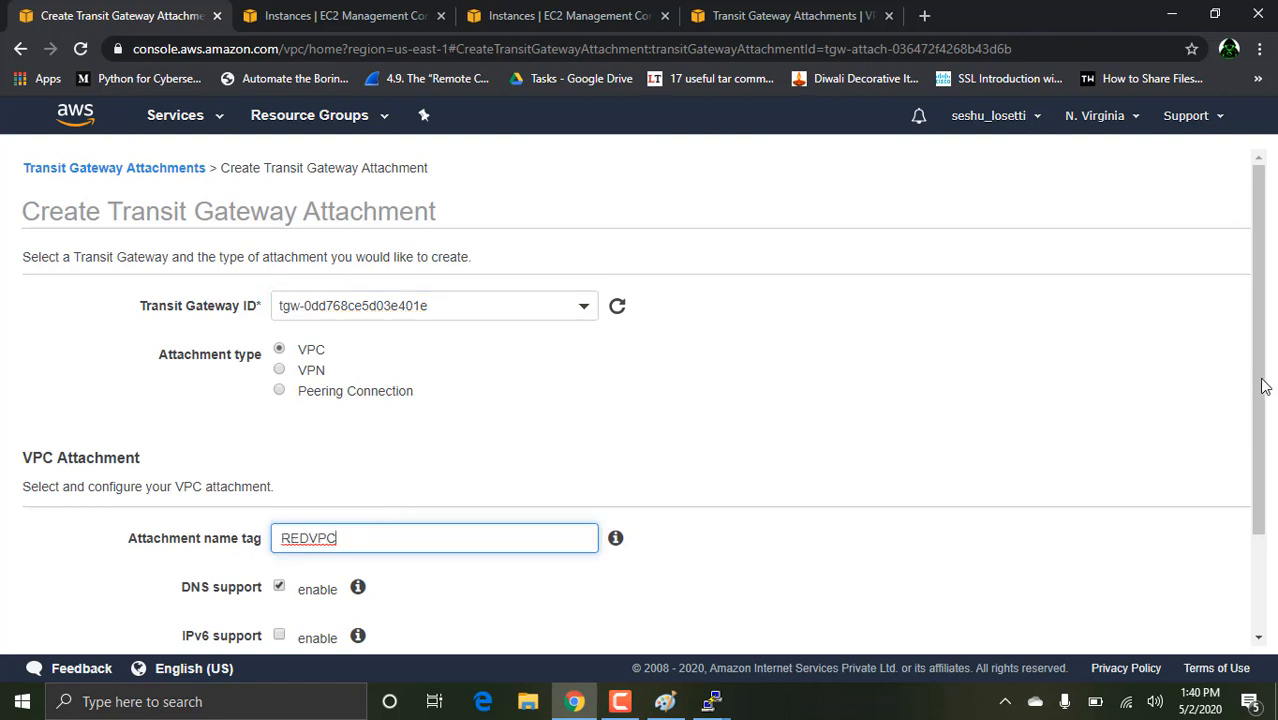
Attach VPC vpc-00e86ae6e707639d4 with Redsubnet in us-east-1a, create the attachment, and return to the attachment list.
drag(1260, 379, 1265, 514)
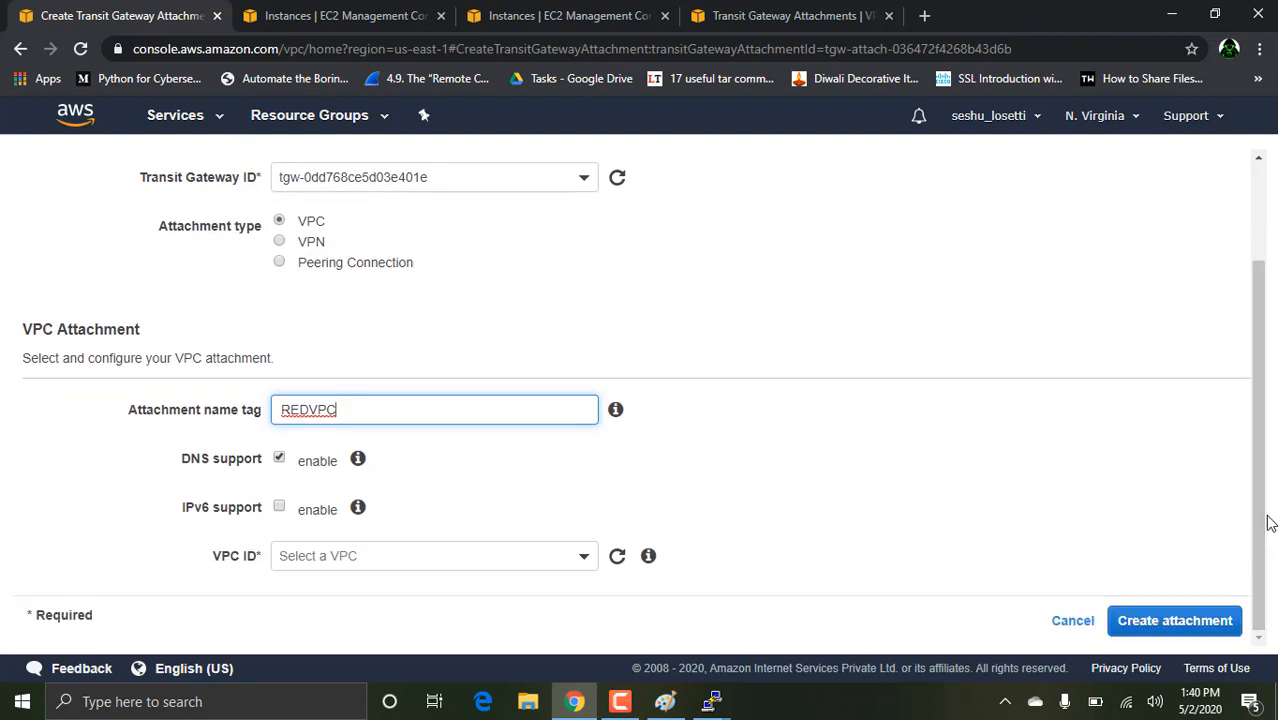
click(414, 551)
click(449, 526)
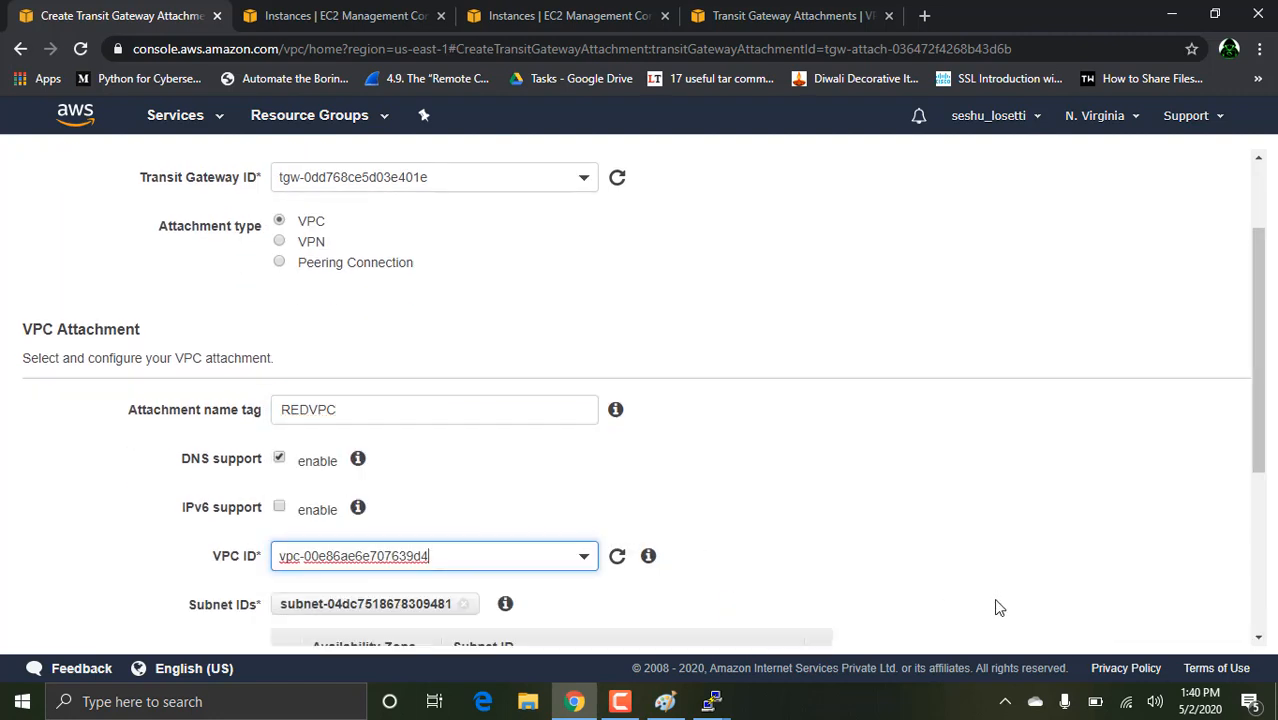
drag(1264, 448, 1183, 563)
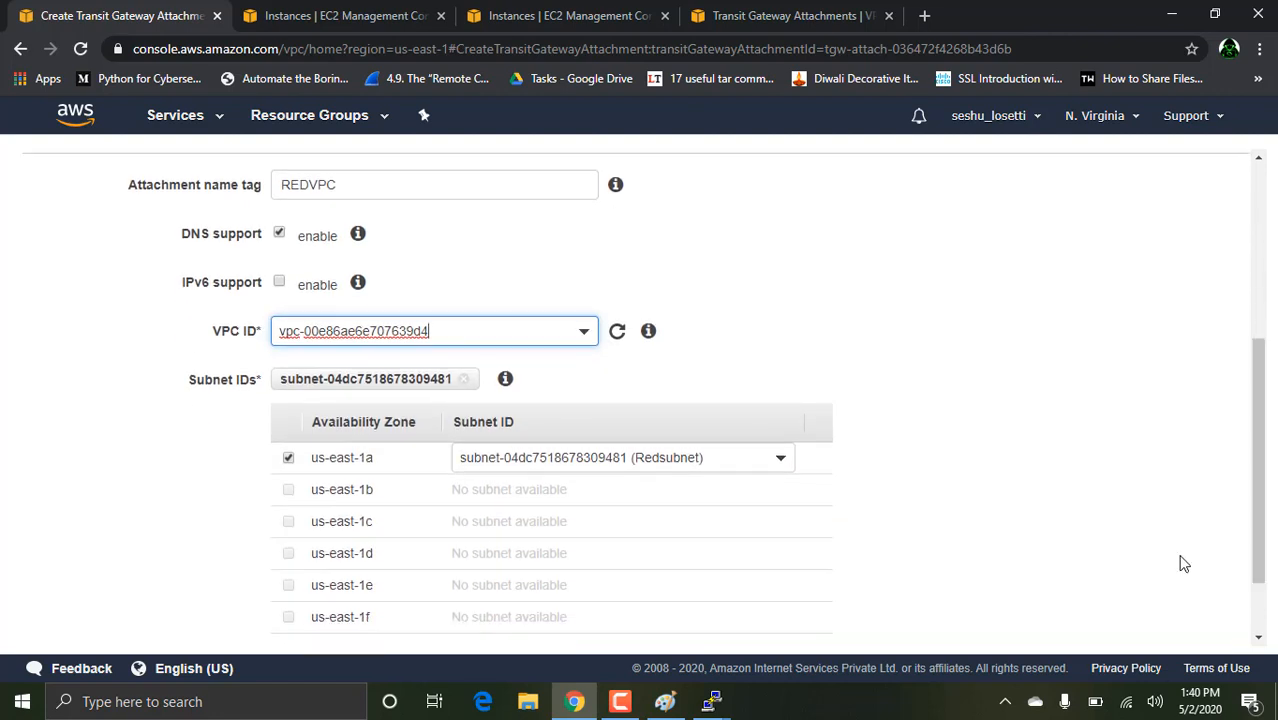
drag(1259, 557, 1258, 627)
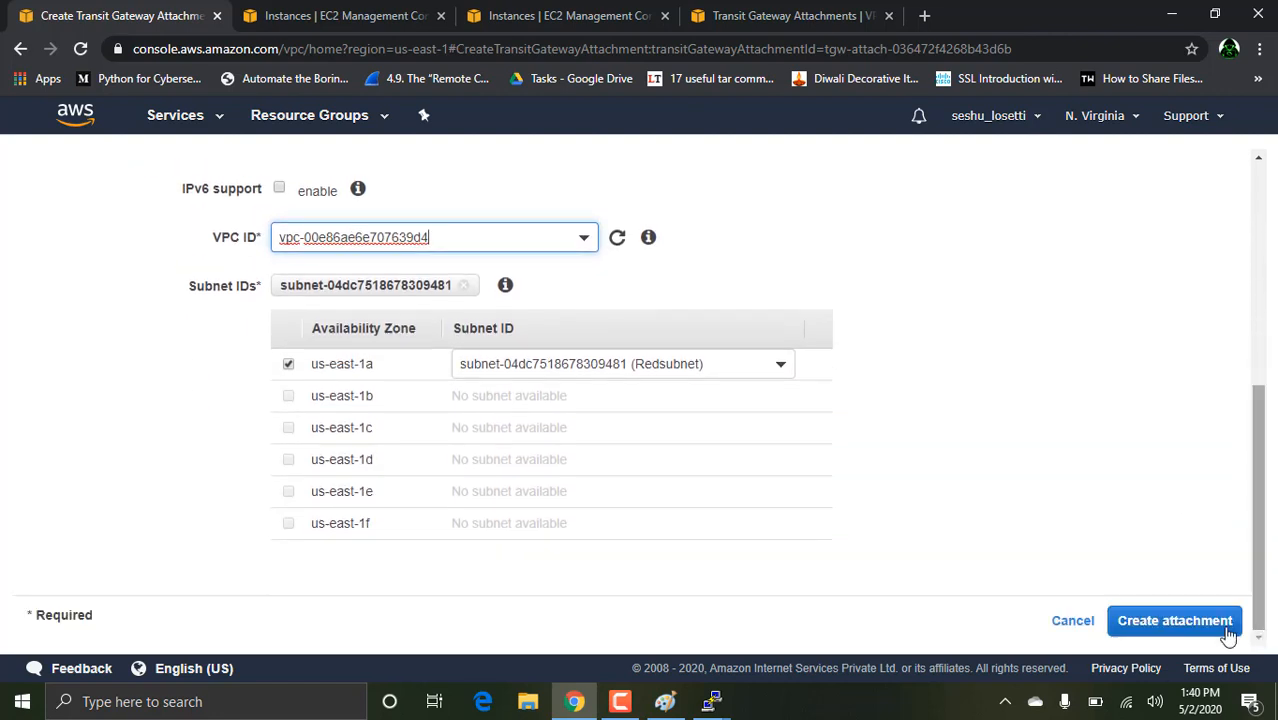
click(1194, 630)
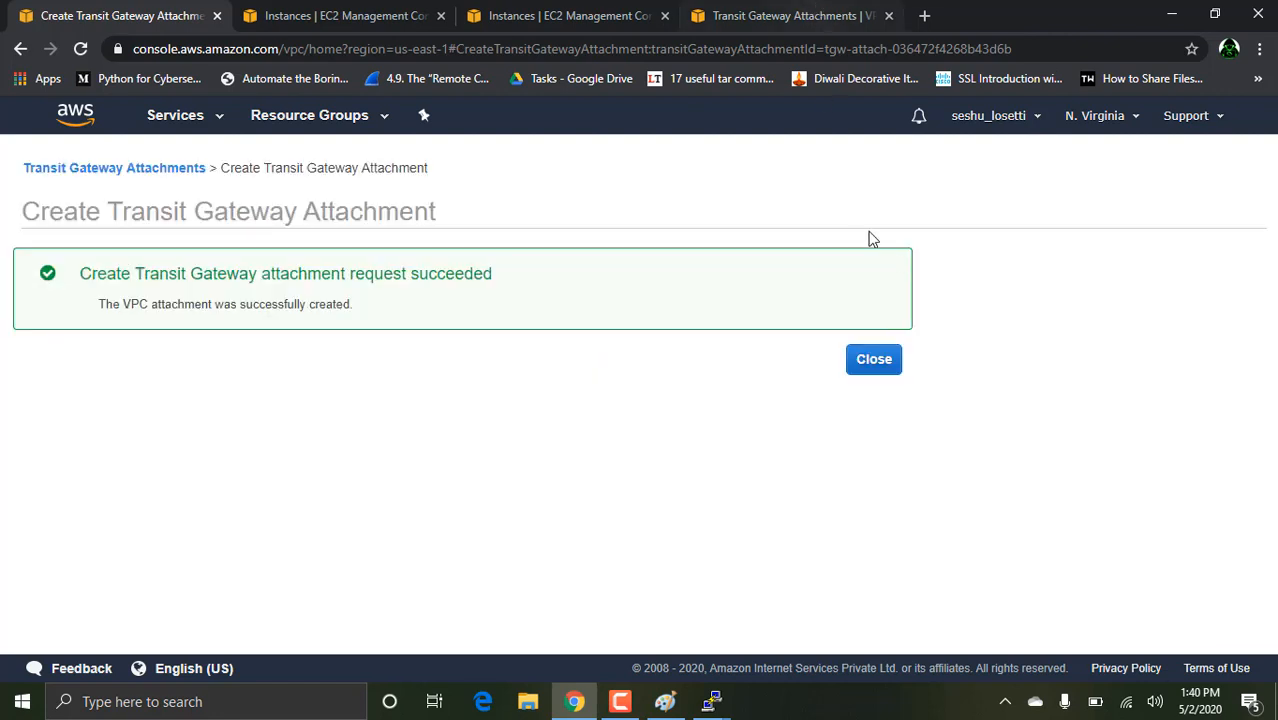
click(884, 360)
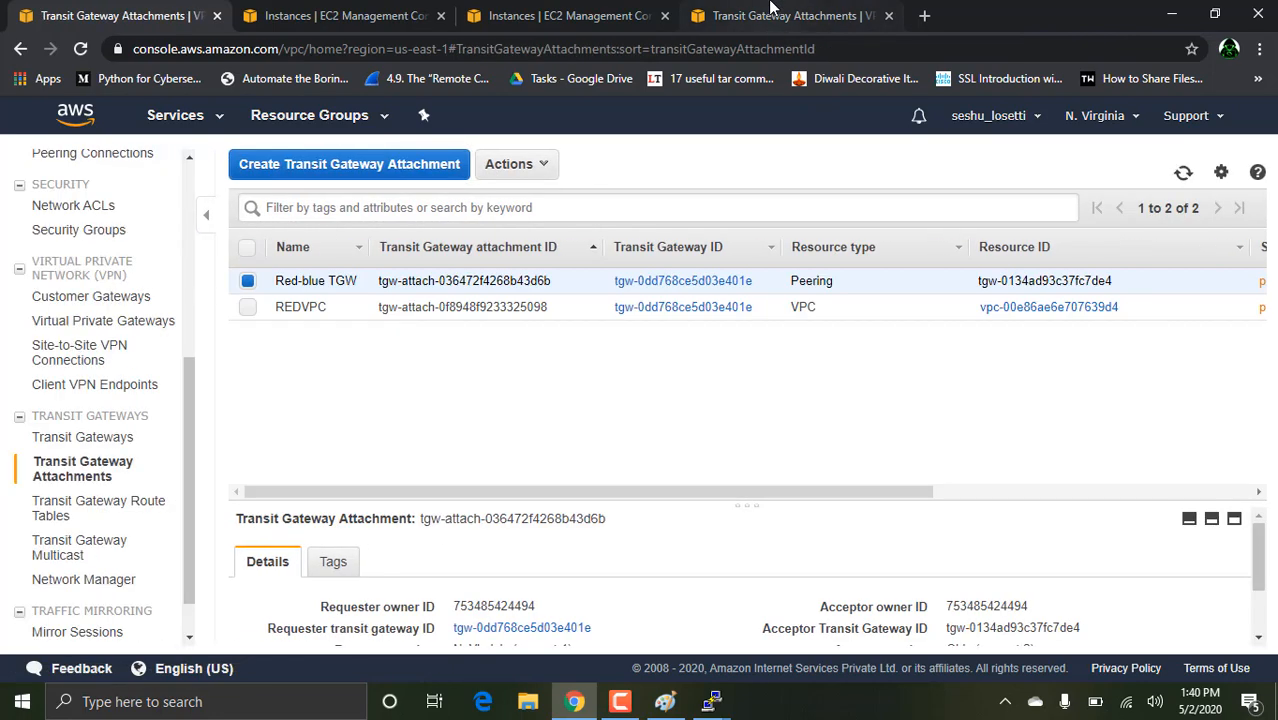
In the Ohio region, start a VPC attachment for BueTGW with the name tag BLUEVPC.
click(769, 14)
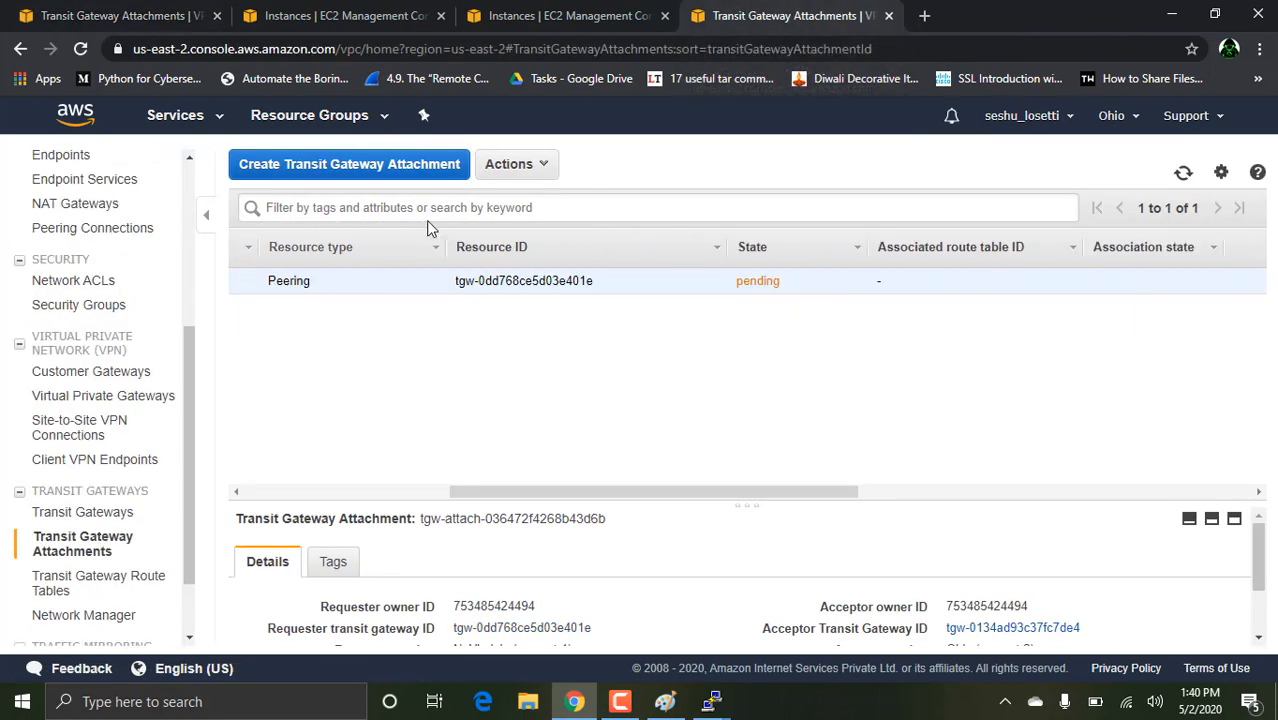
click(440, 168)
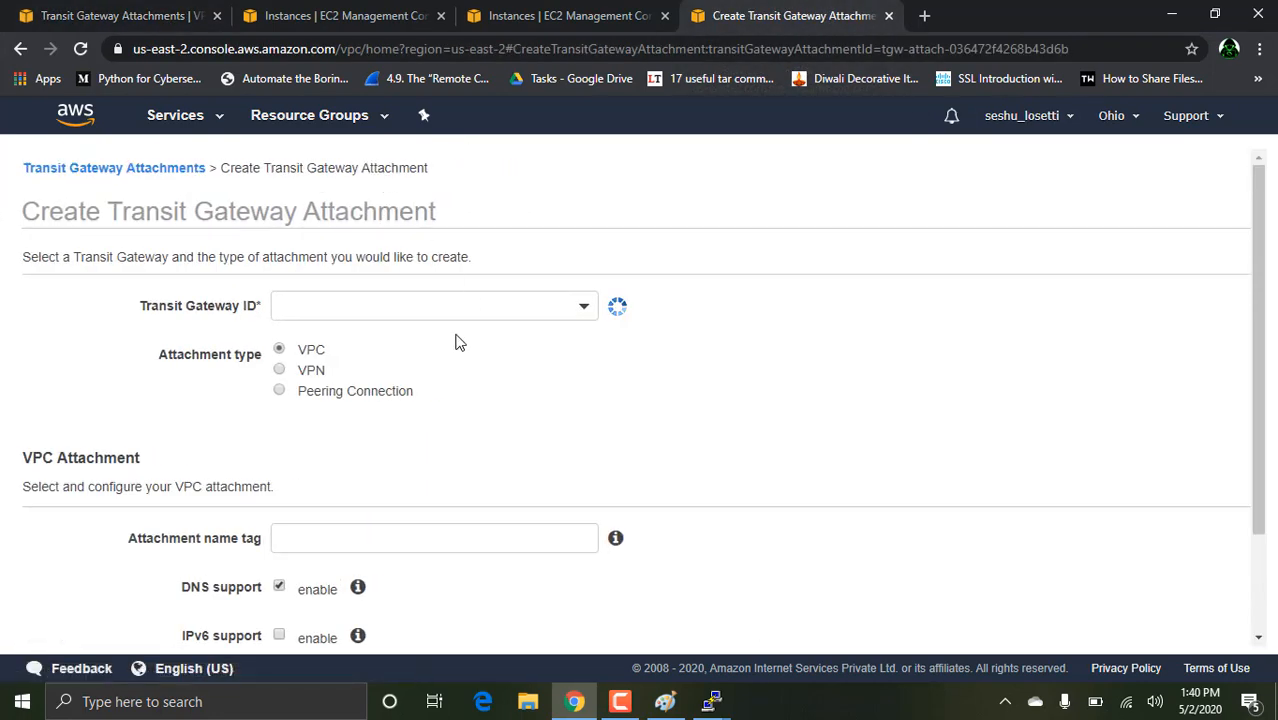
click(455, 311)
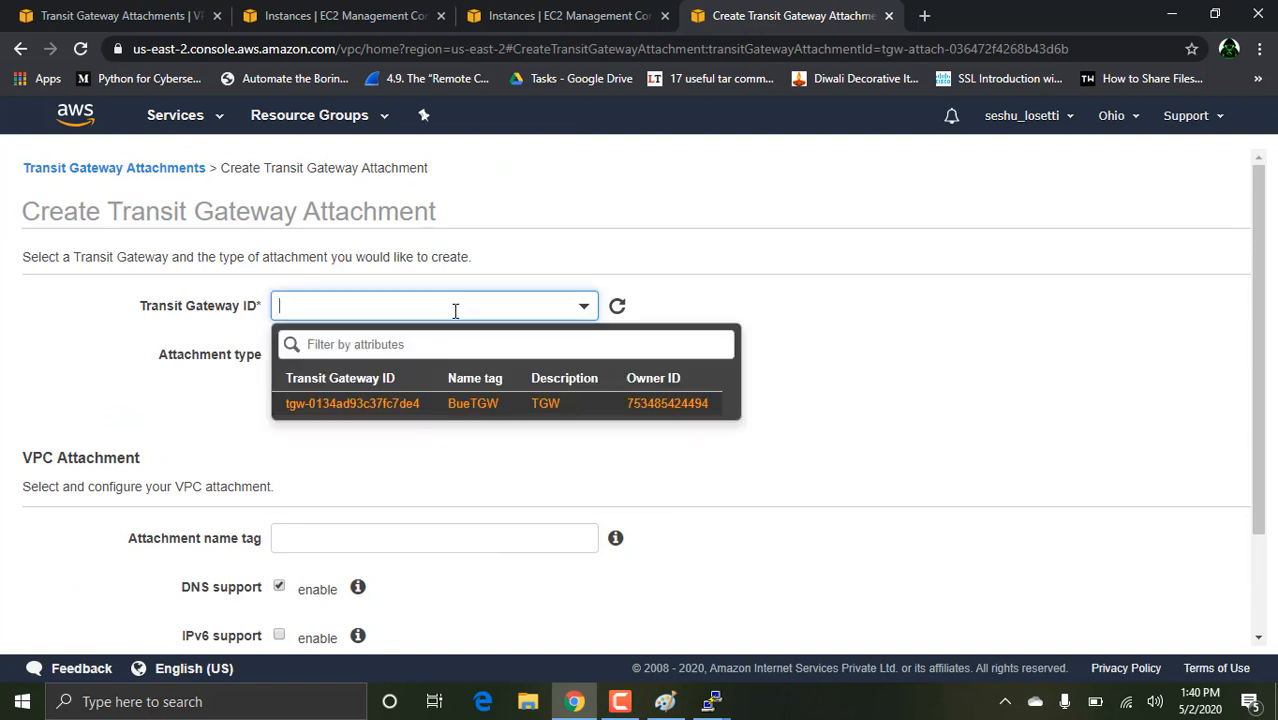
click(471, 405)
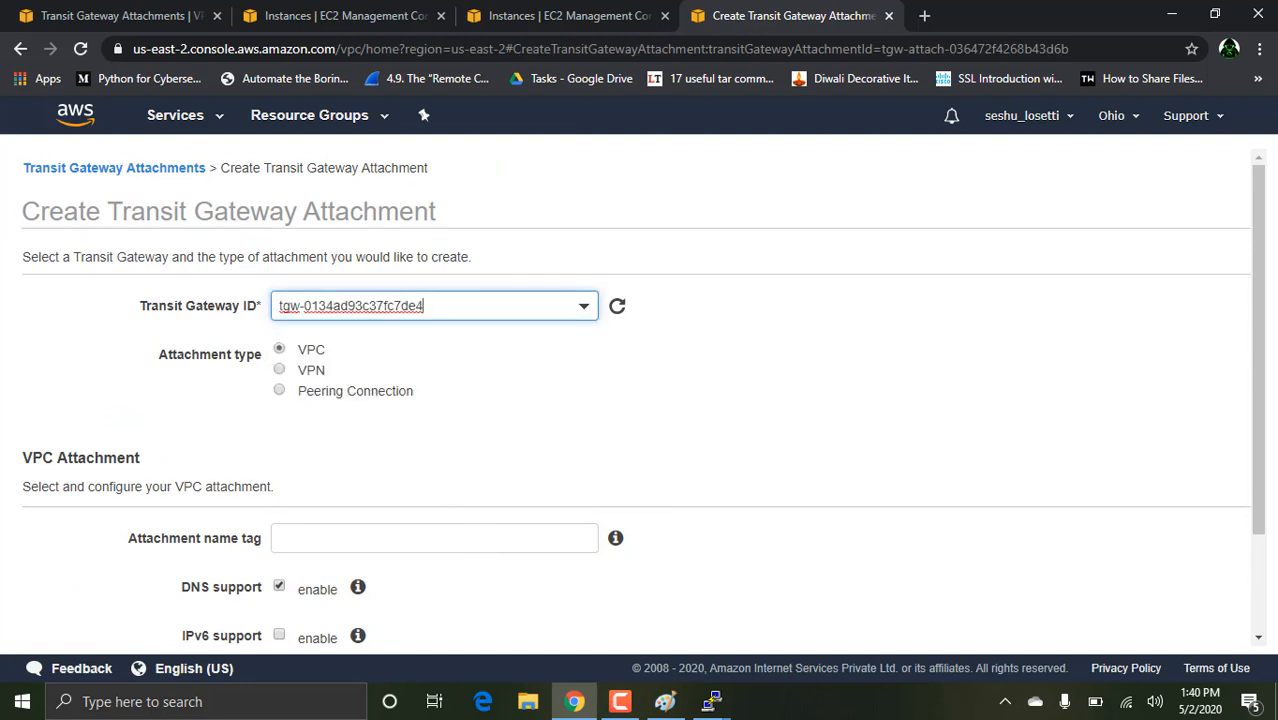
drag(1262, 325, 1190, 439)
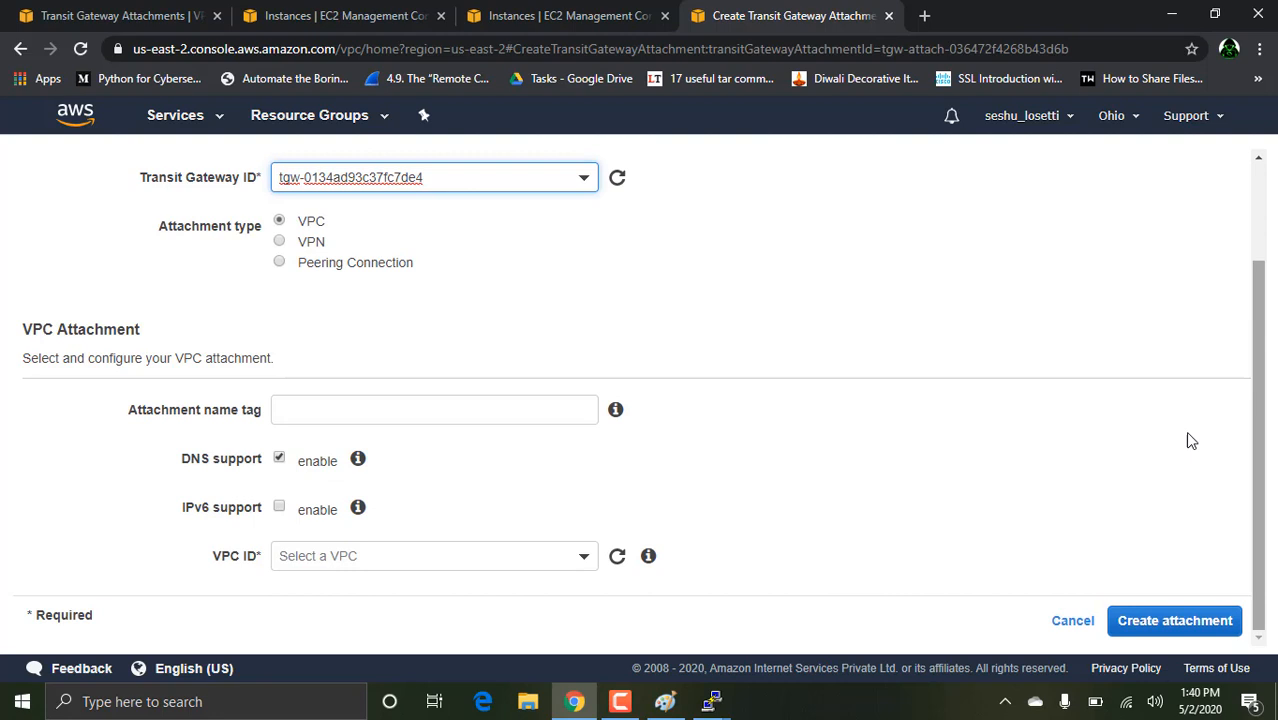
click(433, 410)
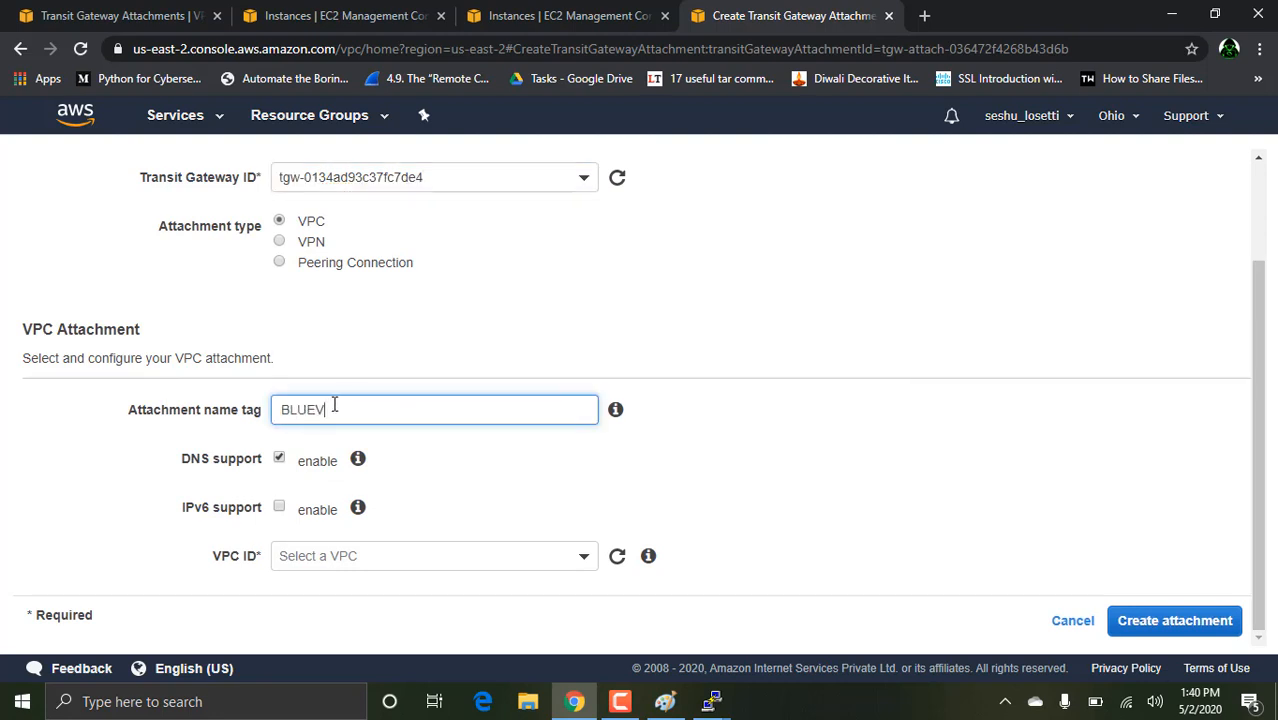
Attach VPC vpc-0f3e469732f638fca with Bluesubnet in us-east-2a, create the attachment, and return to the attachment list.
click(385, 558)
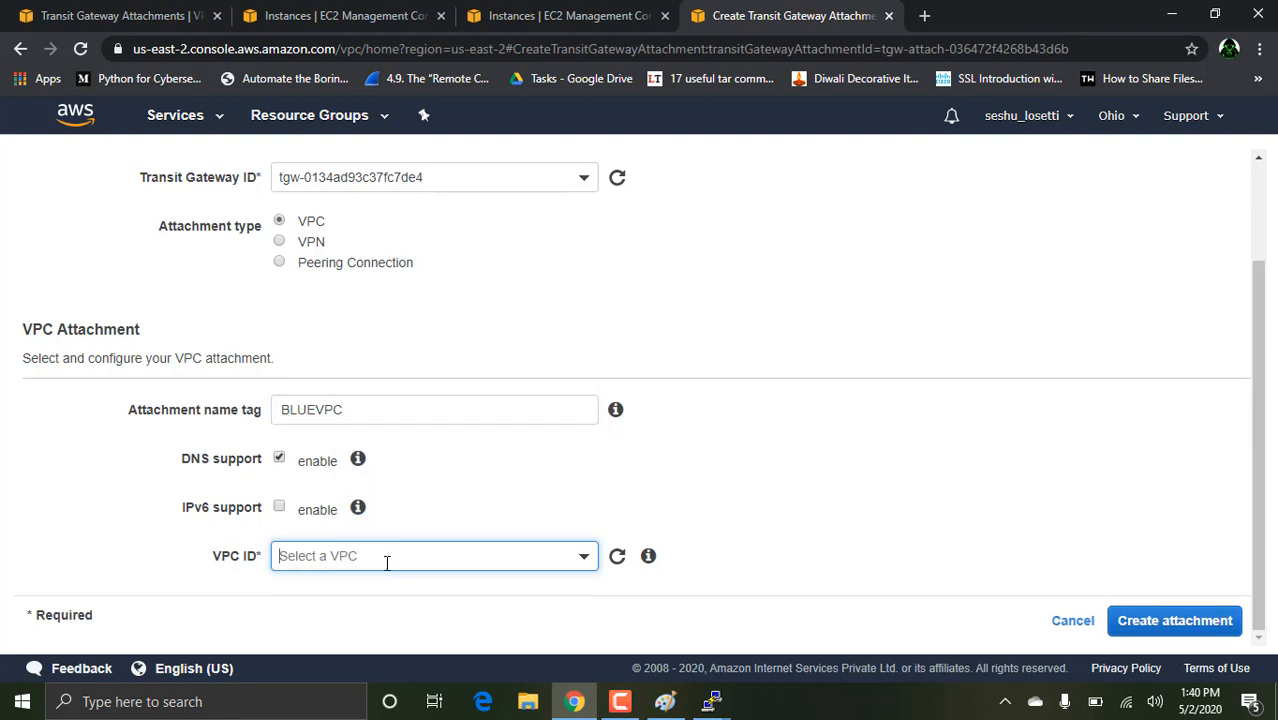
click(350, 525)
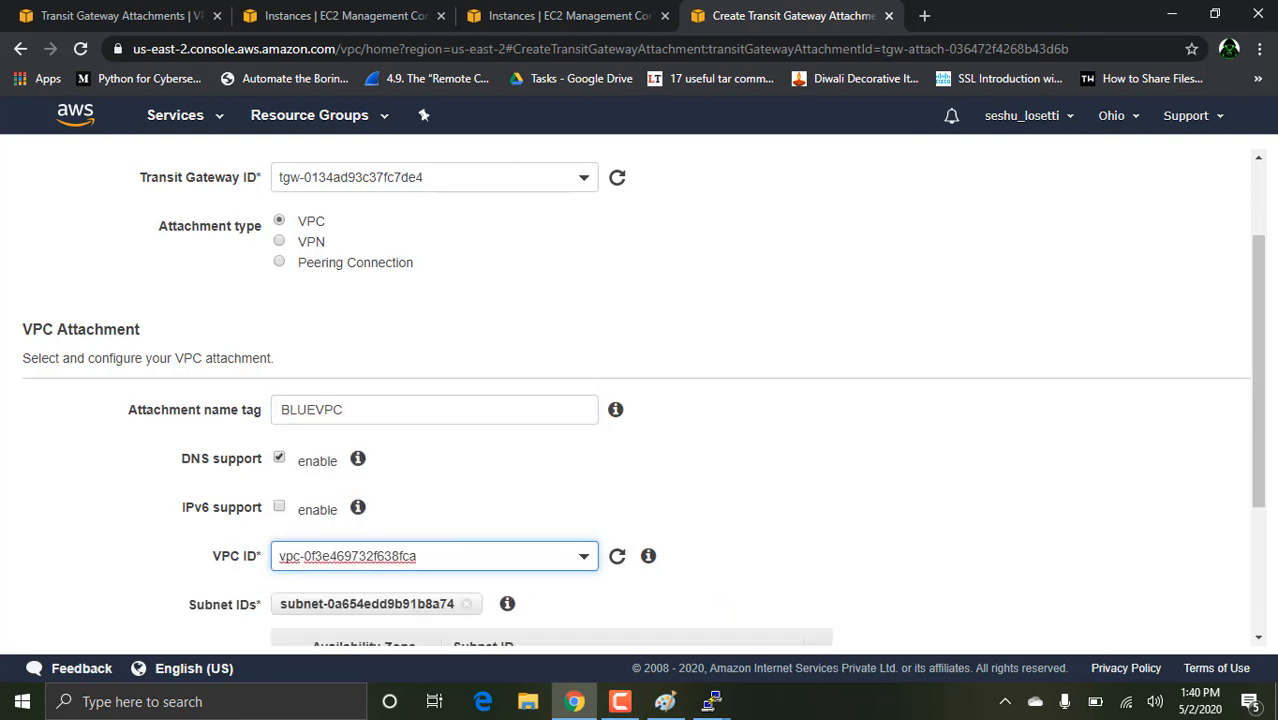
drag(1257, 450, 1272, 673)
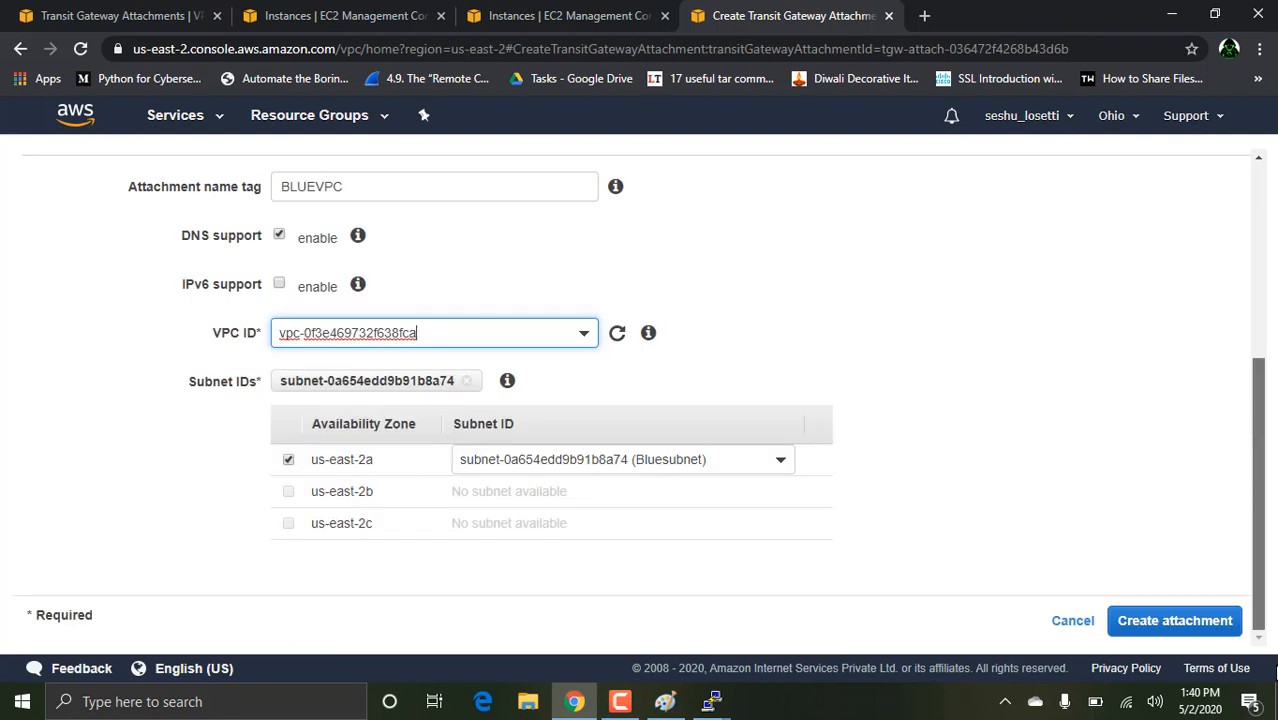
click(1192, 627)
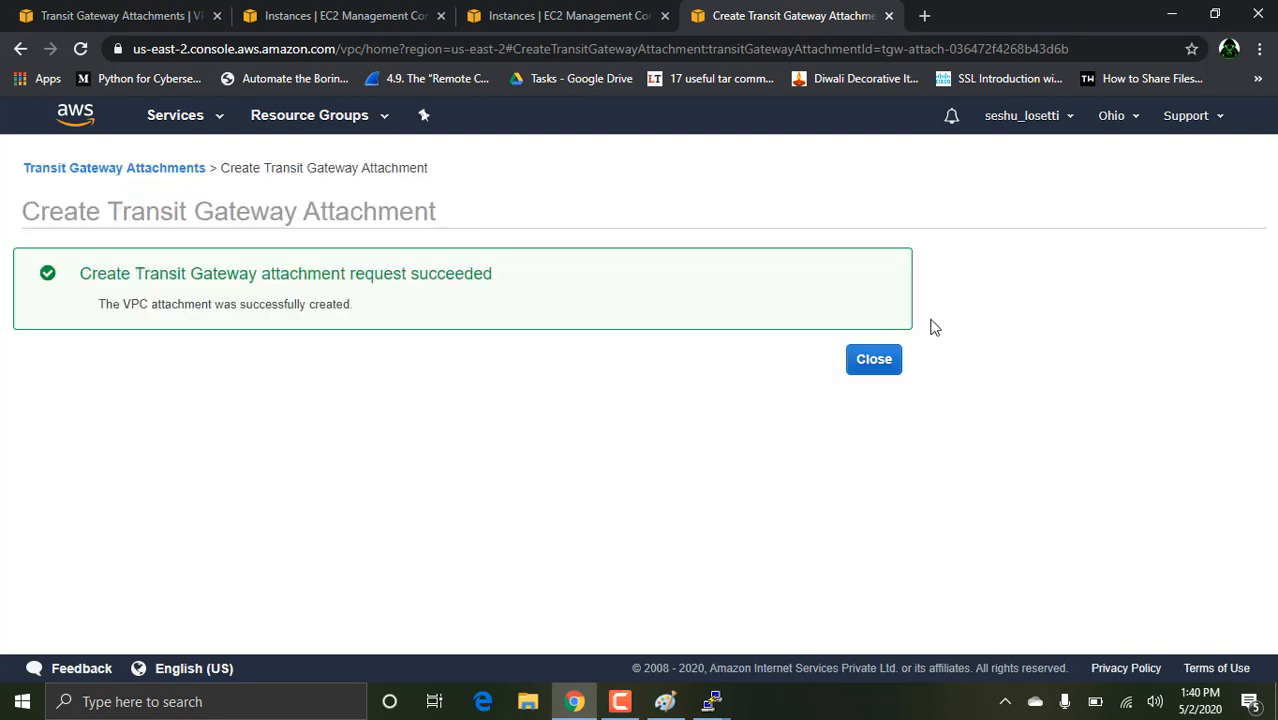
click(870, 360)
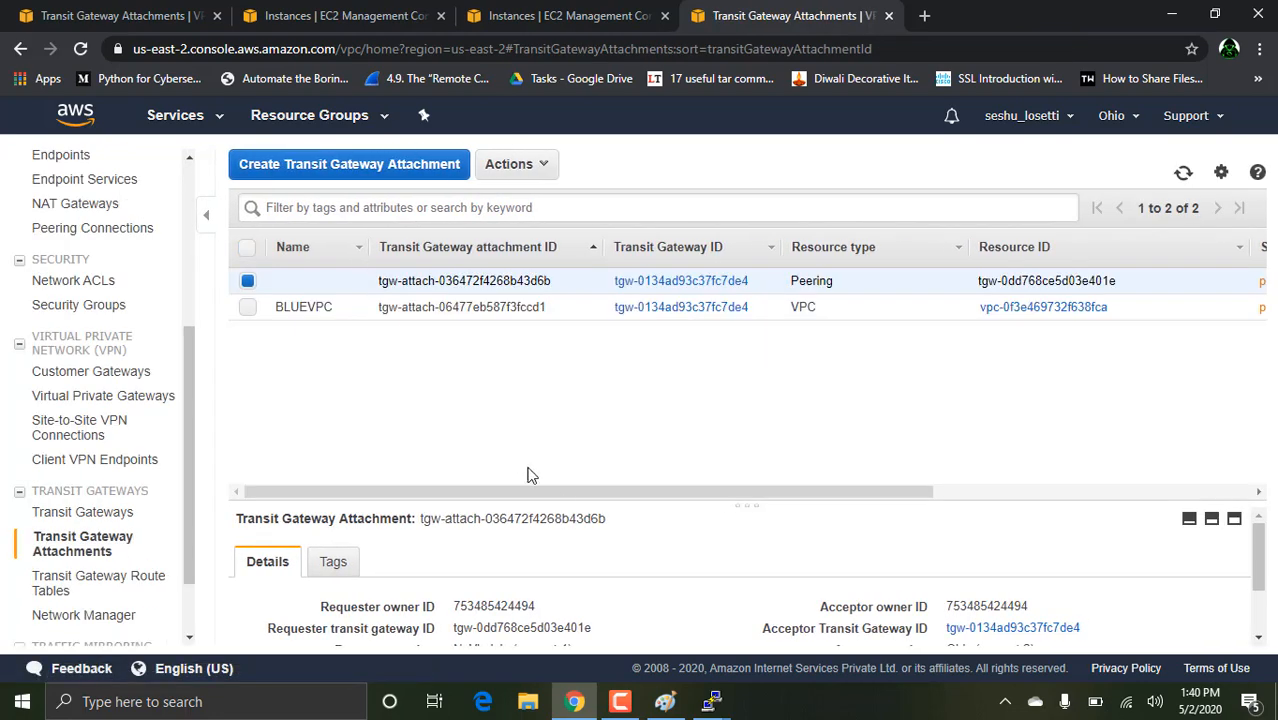
Check the states of the peering and REDVPC attachments in N. Virginia, refreshing the attachment list.
drag(556, 491, 517, 491)
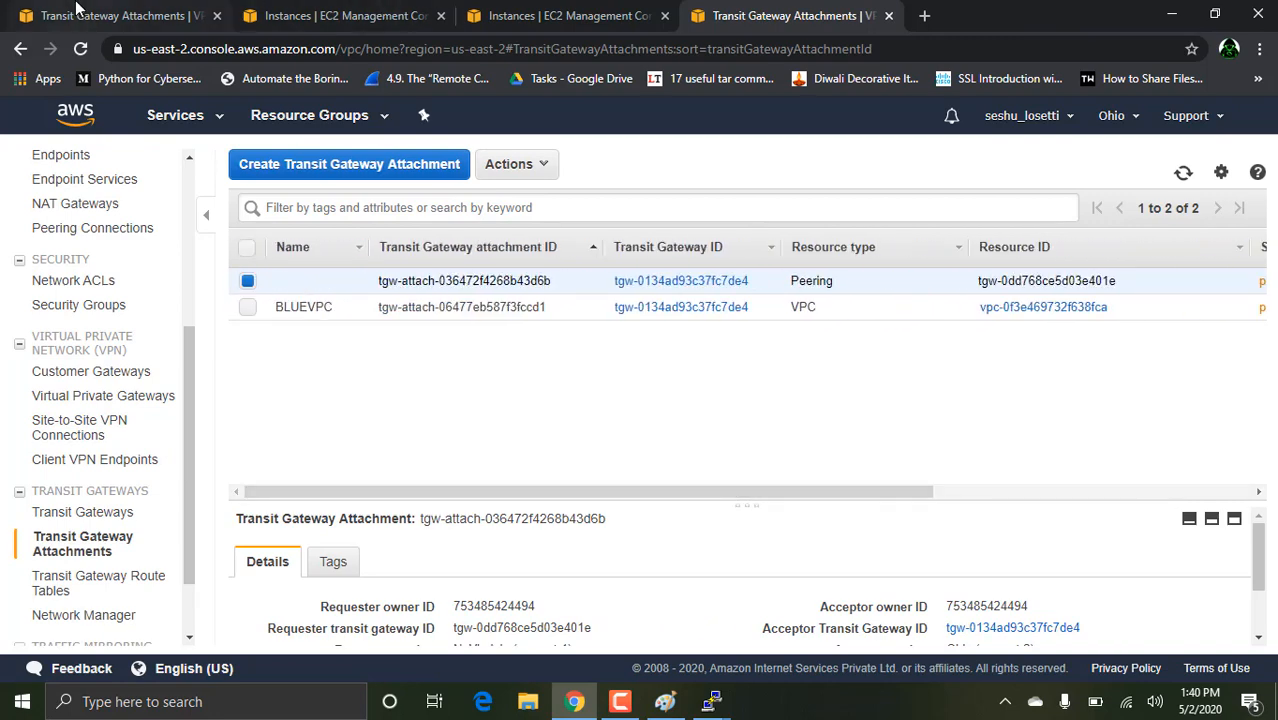
click(78, 10)
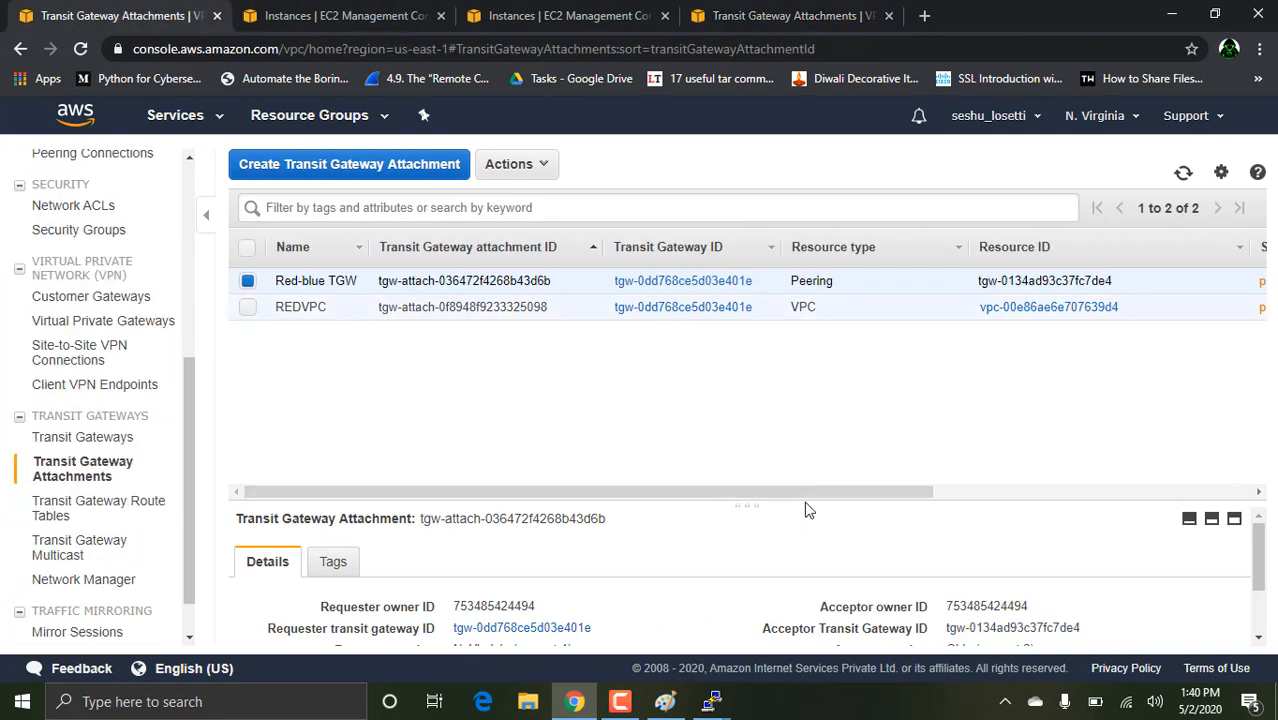
drag(813, 491, 890, 491)
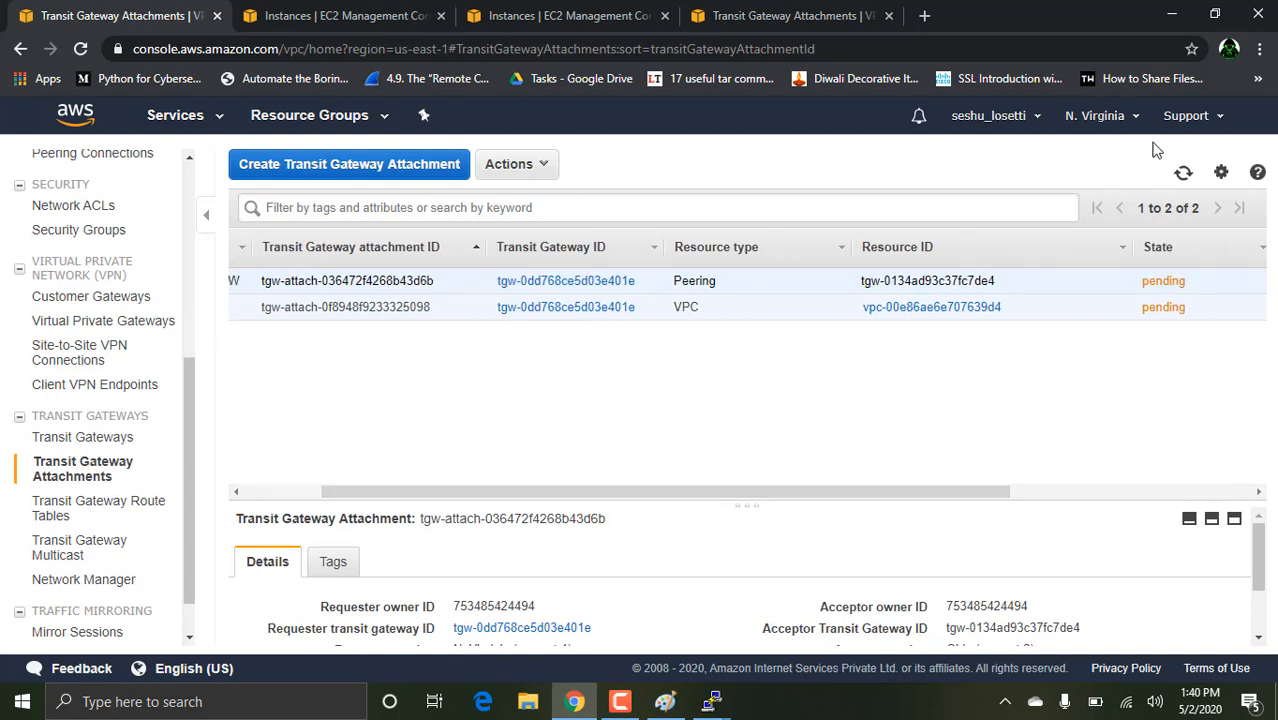
click(1183, 175)
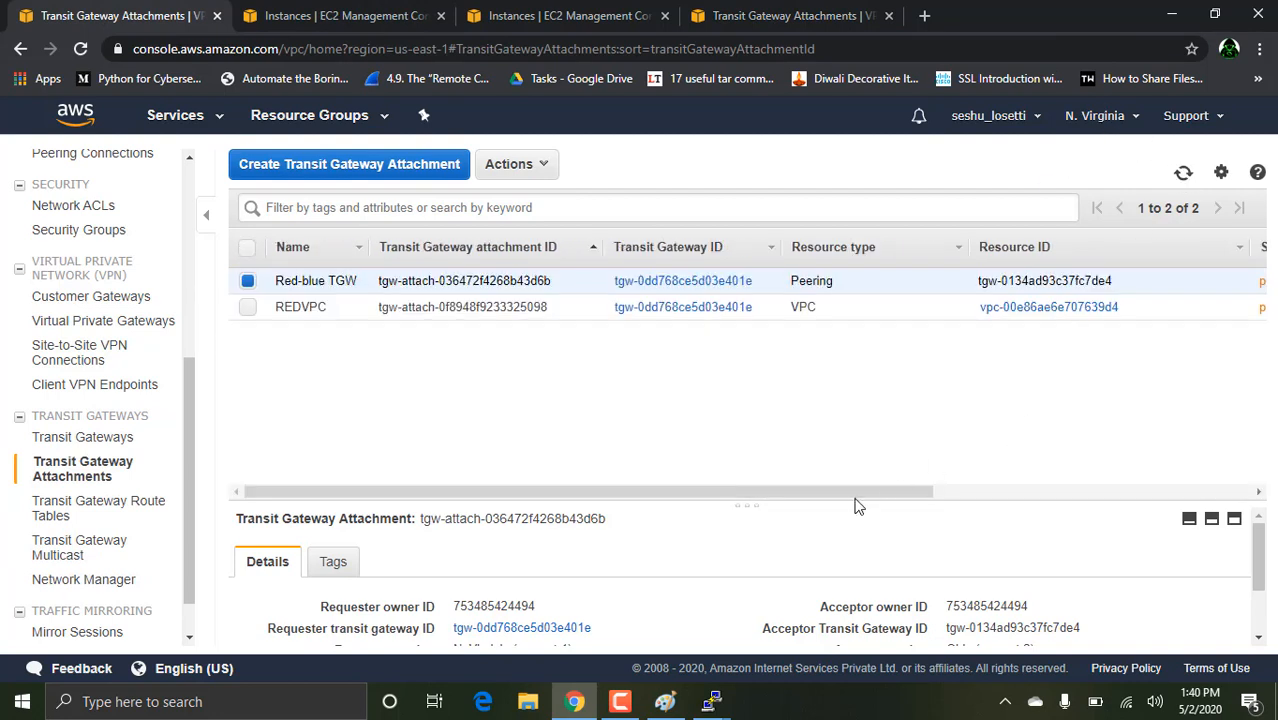
drag(870, 494, 1013, 479)
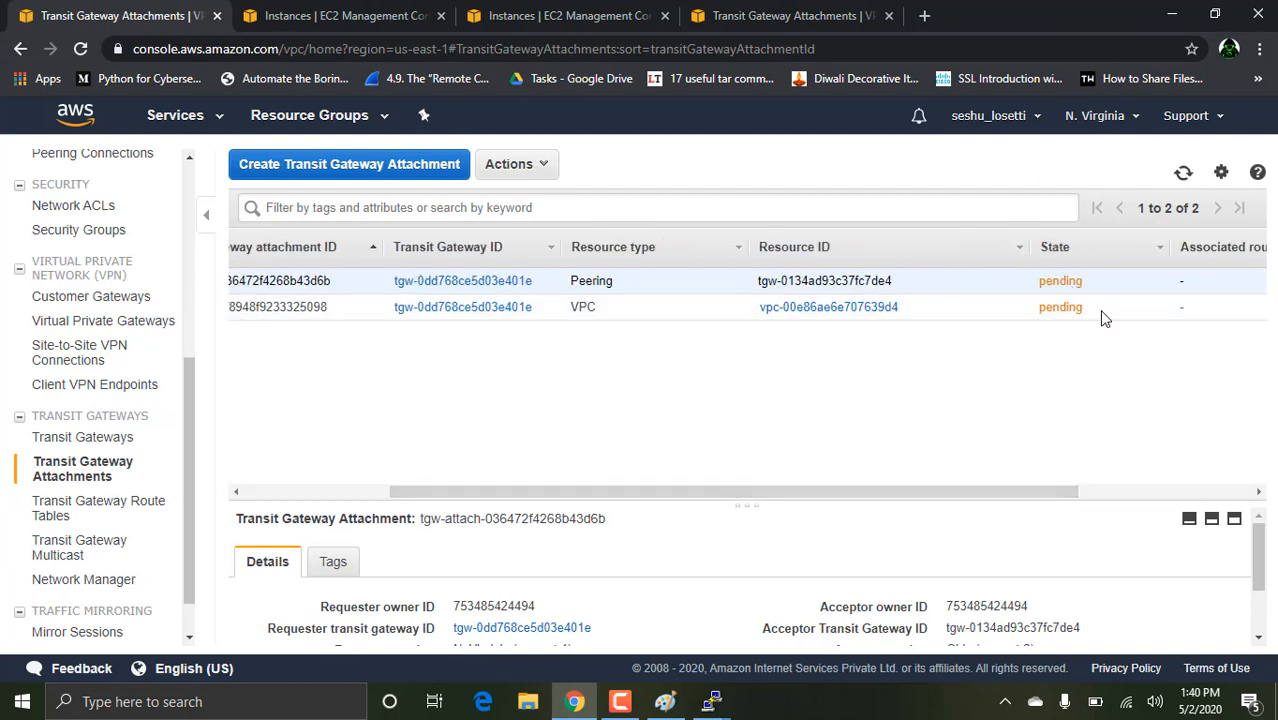
View the transit gateway route tables in N. Virginia and recheck the attachment list.
click(105, 500)
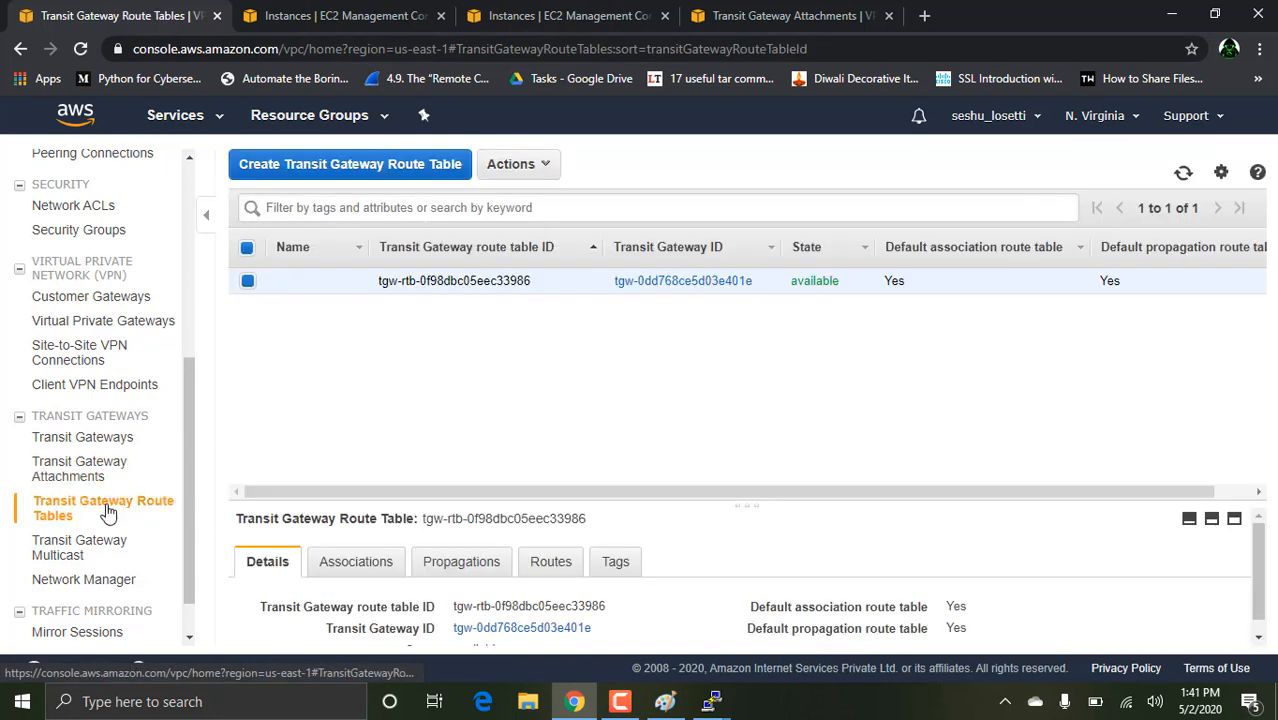
click(100, 476)
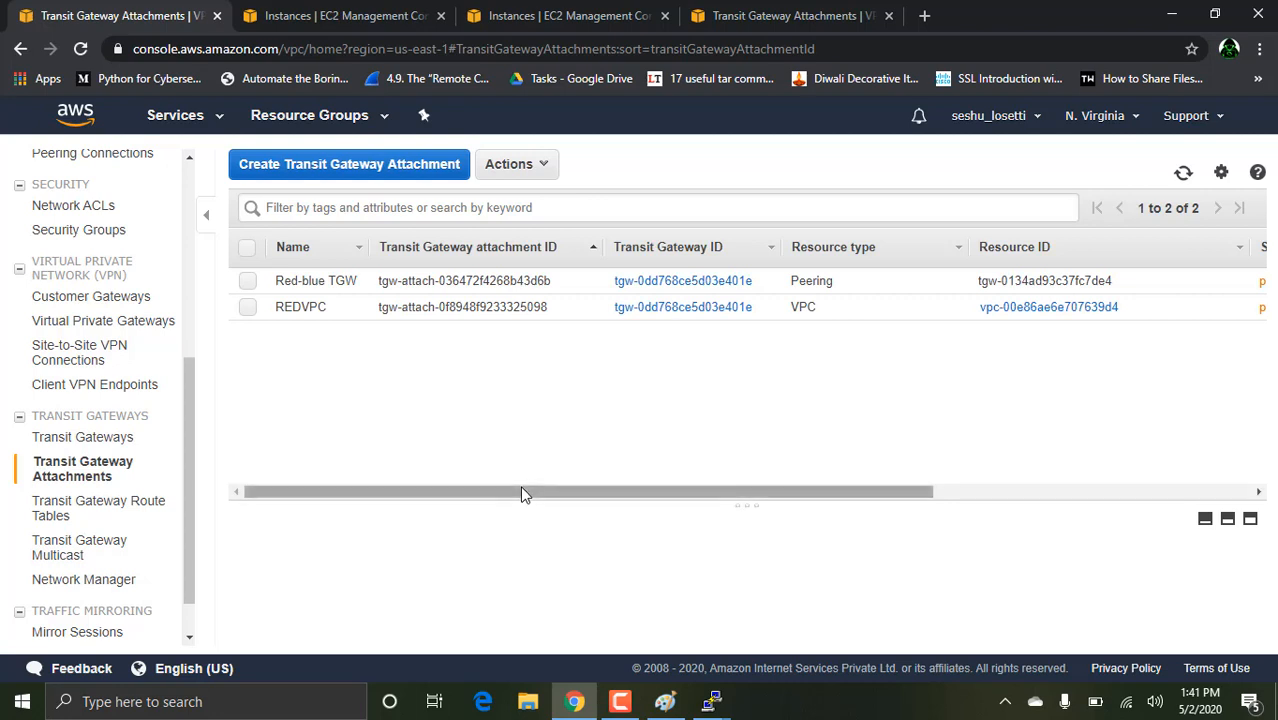
drag(521, 494, 680, 471)
Name the Ohio peering attachment Blueredtgw and check the states of both Ohio attachments.
click(760, 12)
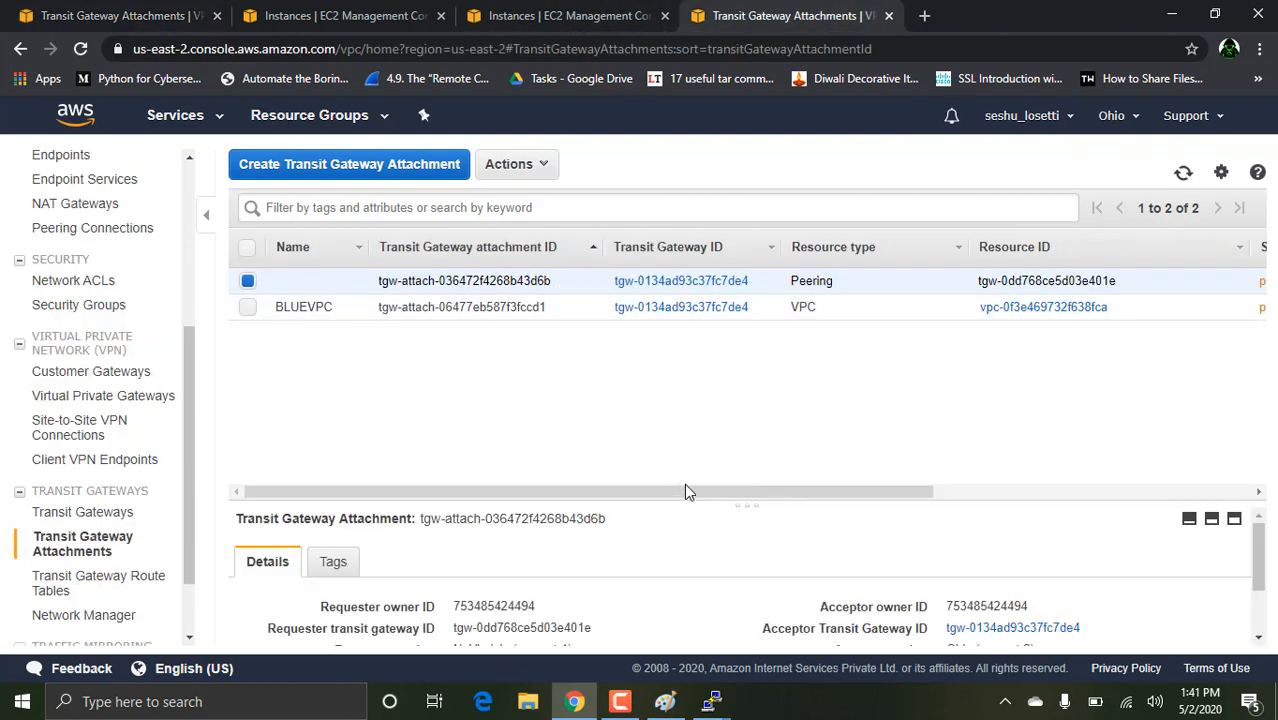
drag(685, 485, 629, 485)
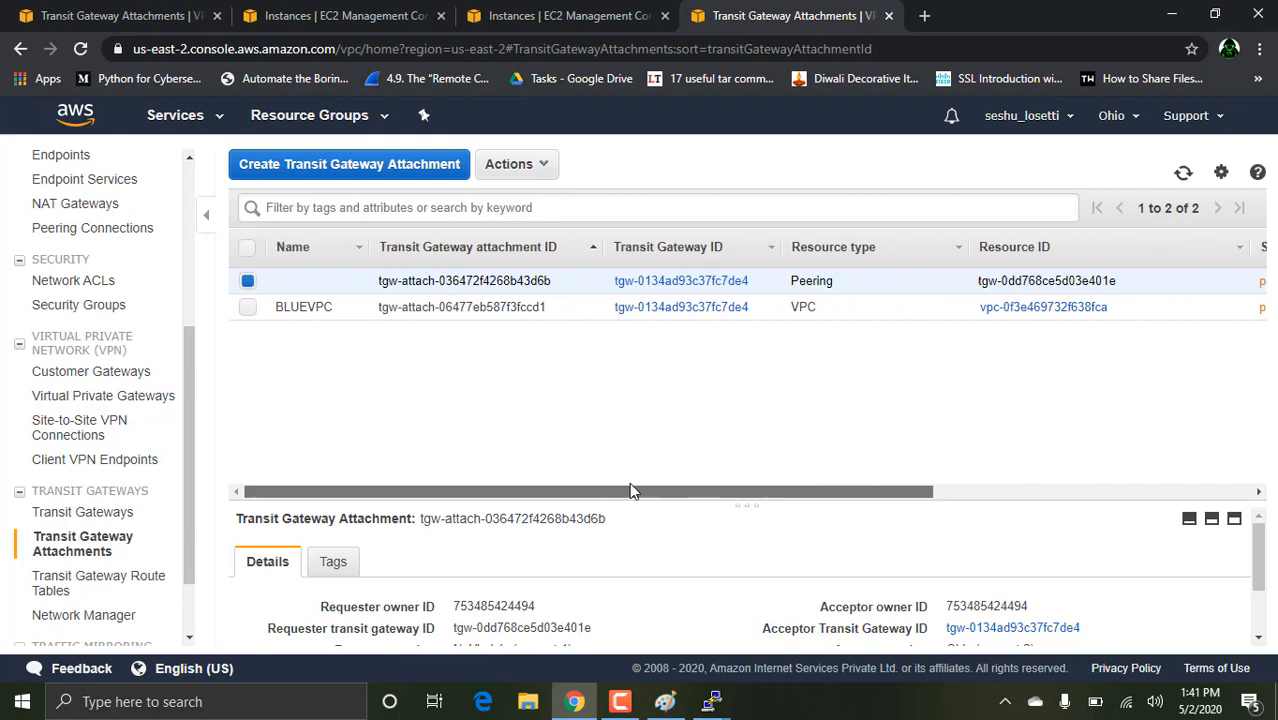
click(349, 285)
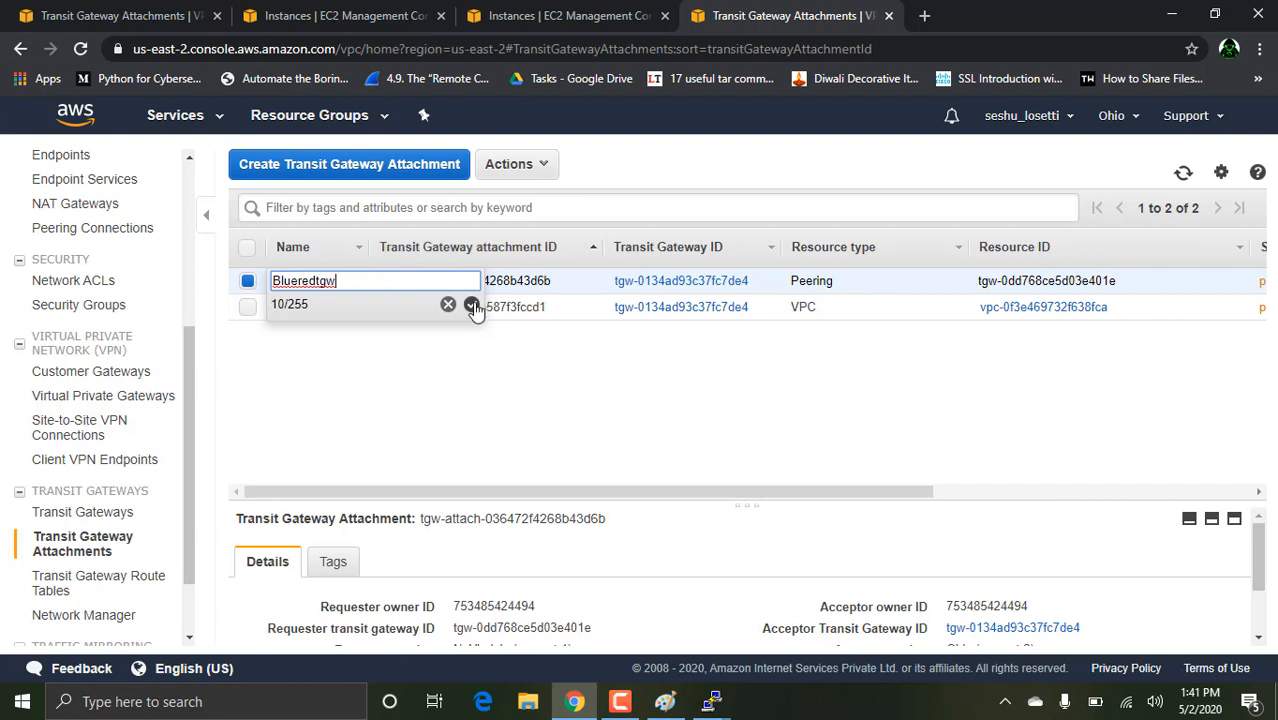
click(471, 304)
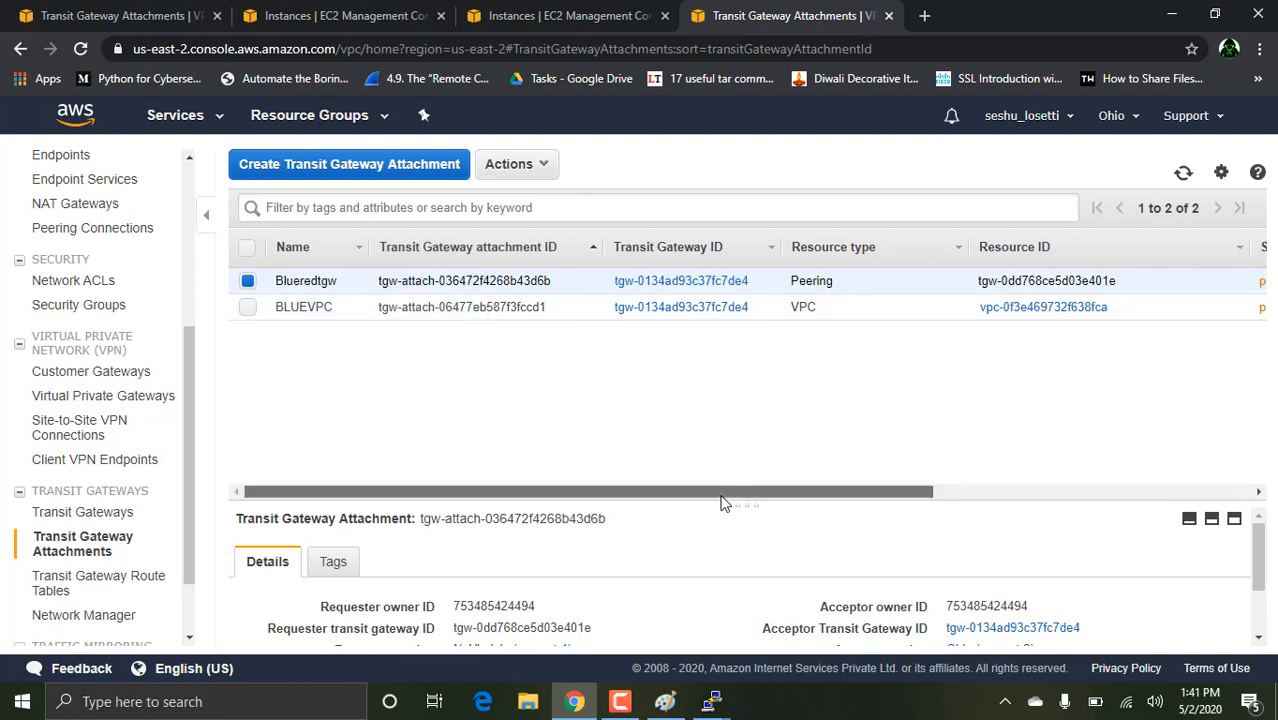
drag(719, 491, 833, 491)
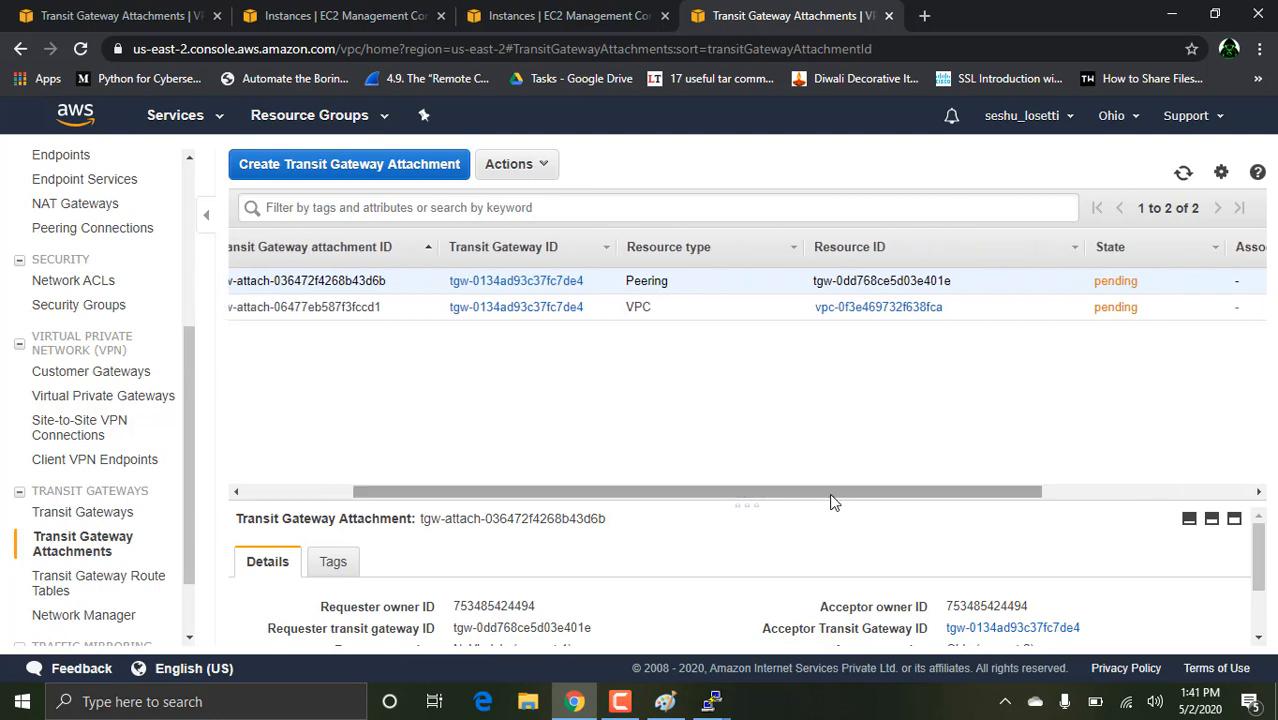
Refresh the Ohio attachment list and check the states of the Blueredtgw and BLUEVPC attachments.
click(1183, 173)
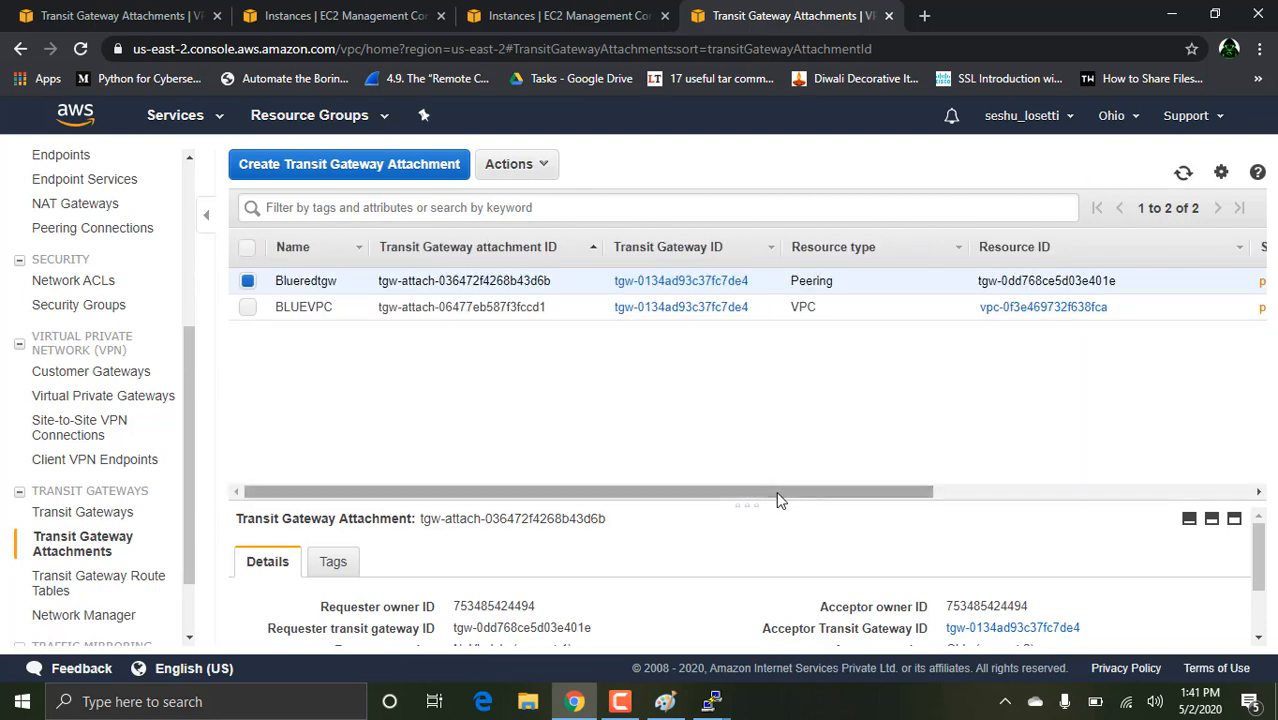
drag(776, 491, 964, 491)
click(1182, 173)
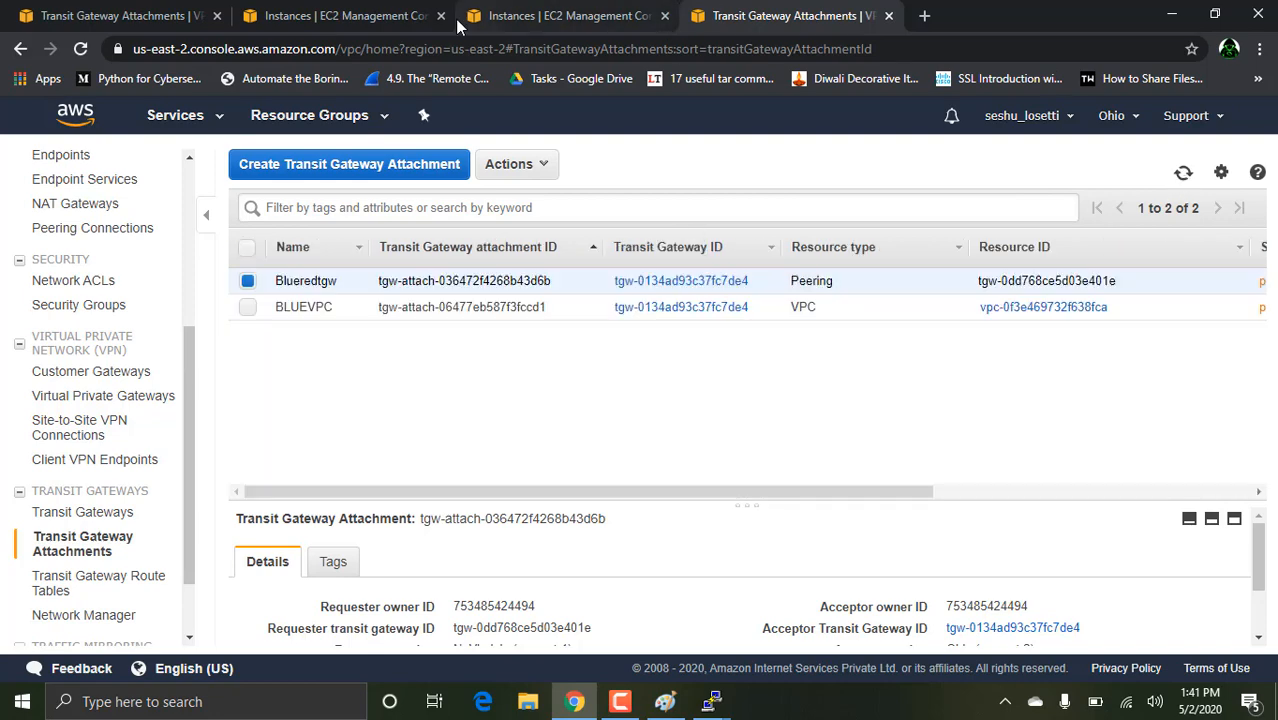
Refresh the N. Virginia attachment list and check the states of the Red-blue TGW and REDVPC attachments.
click(138, 14)
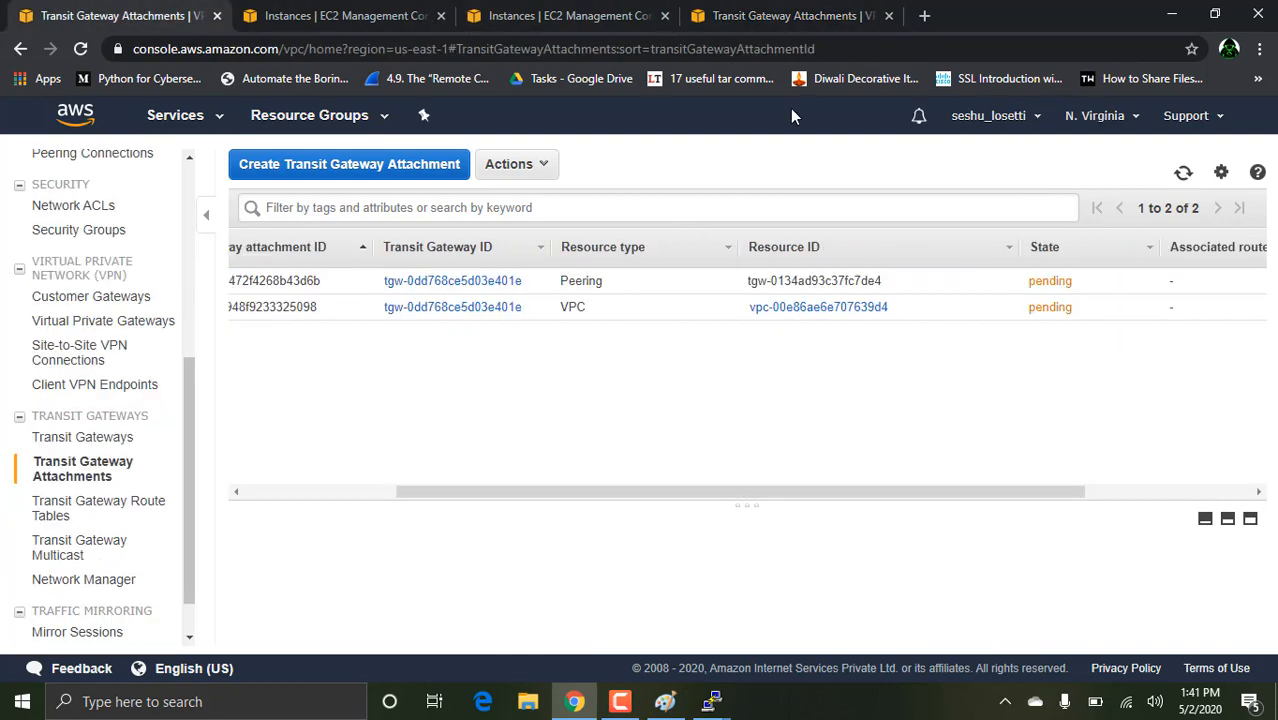
click(1183, 173)
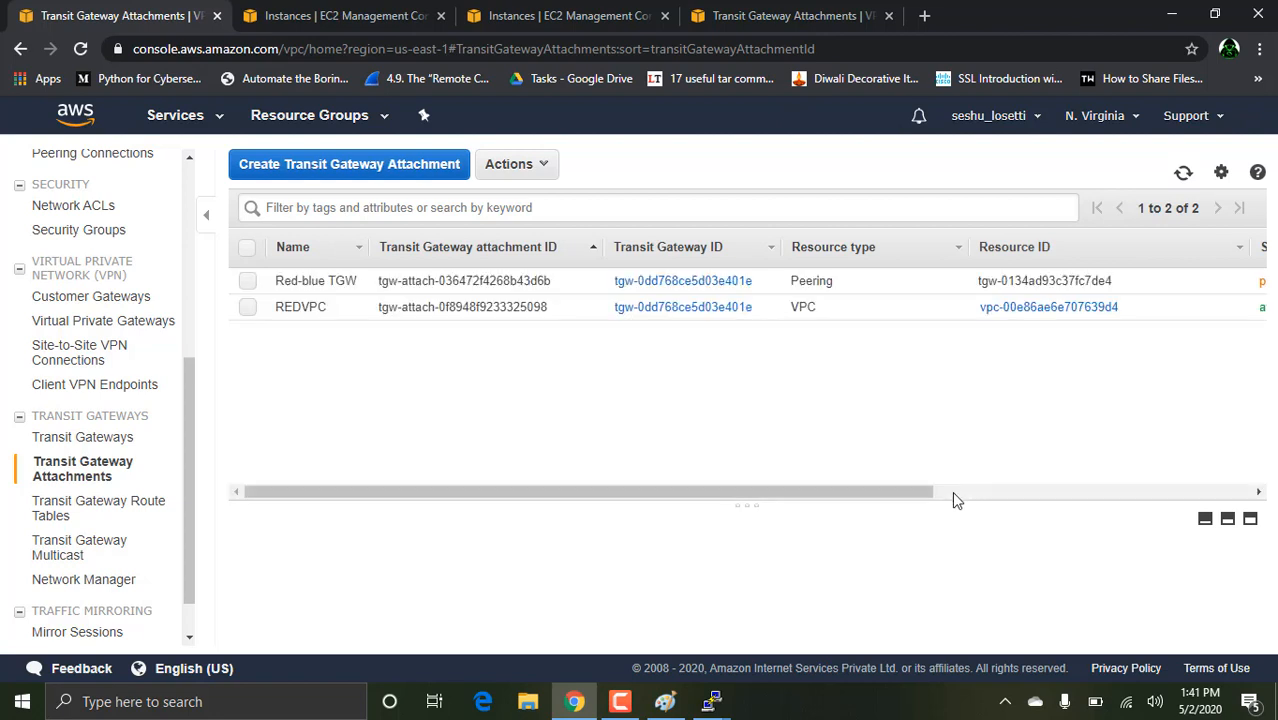
drag(910, 493, 1040, 493)
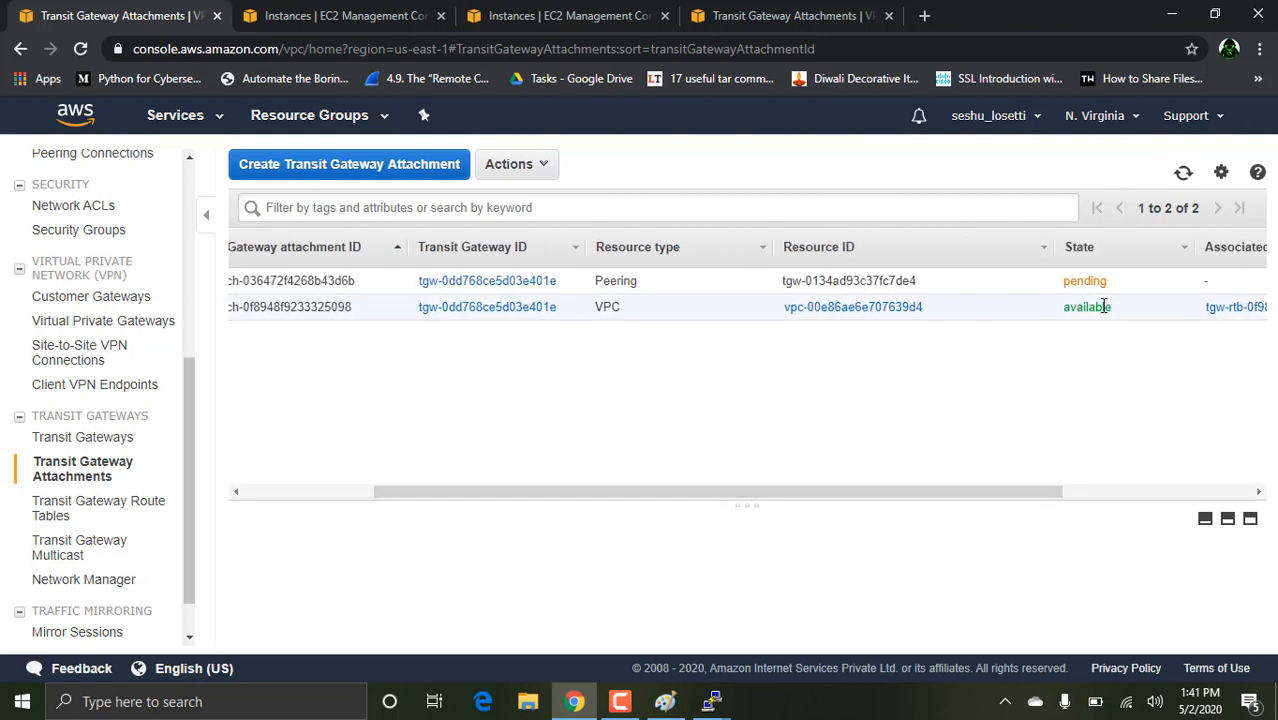
drag(648, 491, 442, 493)
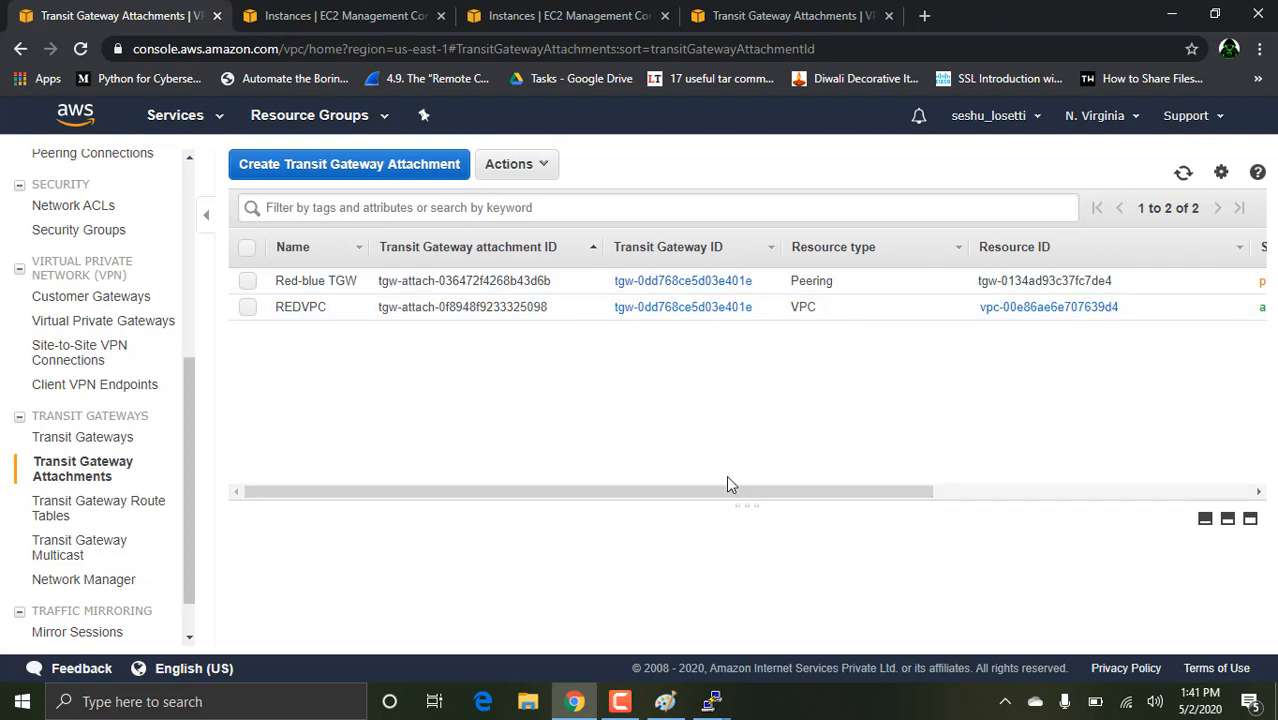
click(1183, 175)
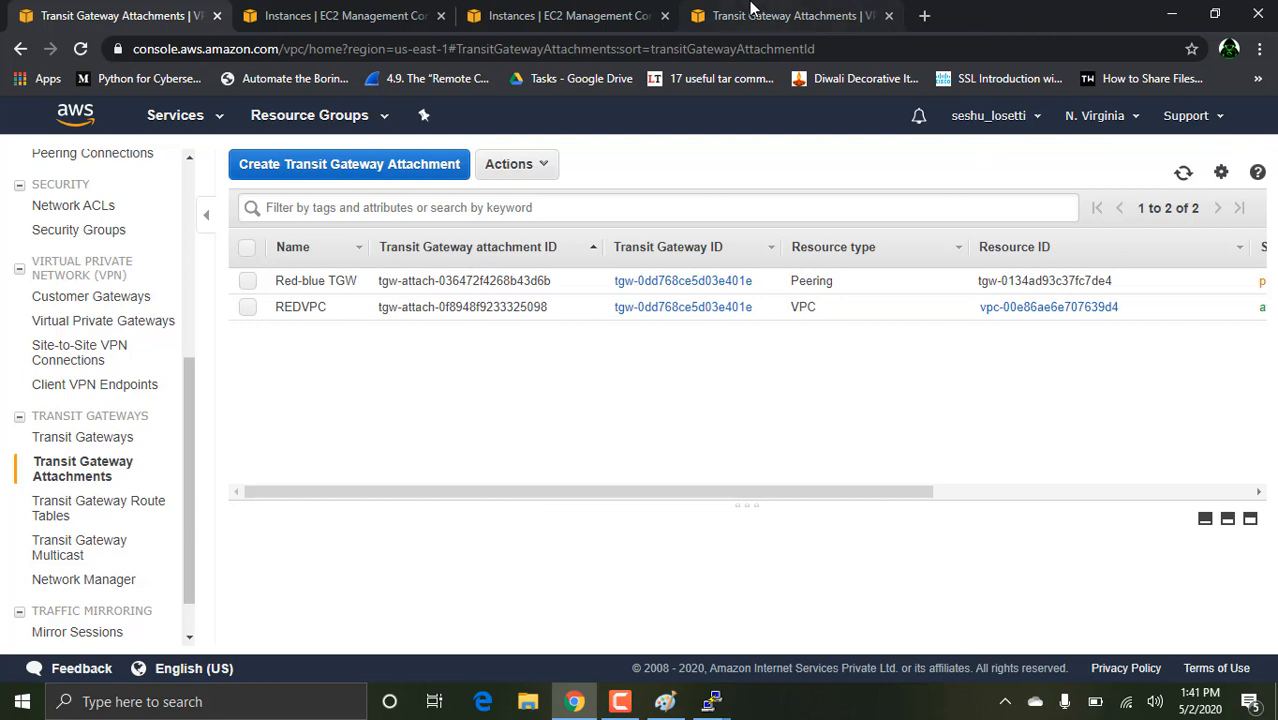
Recheck the attachment states in Ohio and refresh the attachment list in N. Virginia.
click(752, 12)
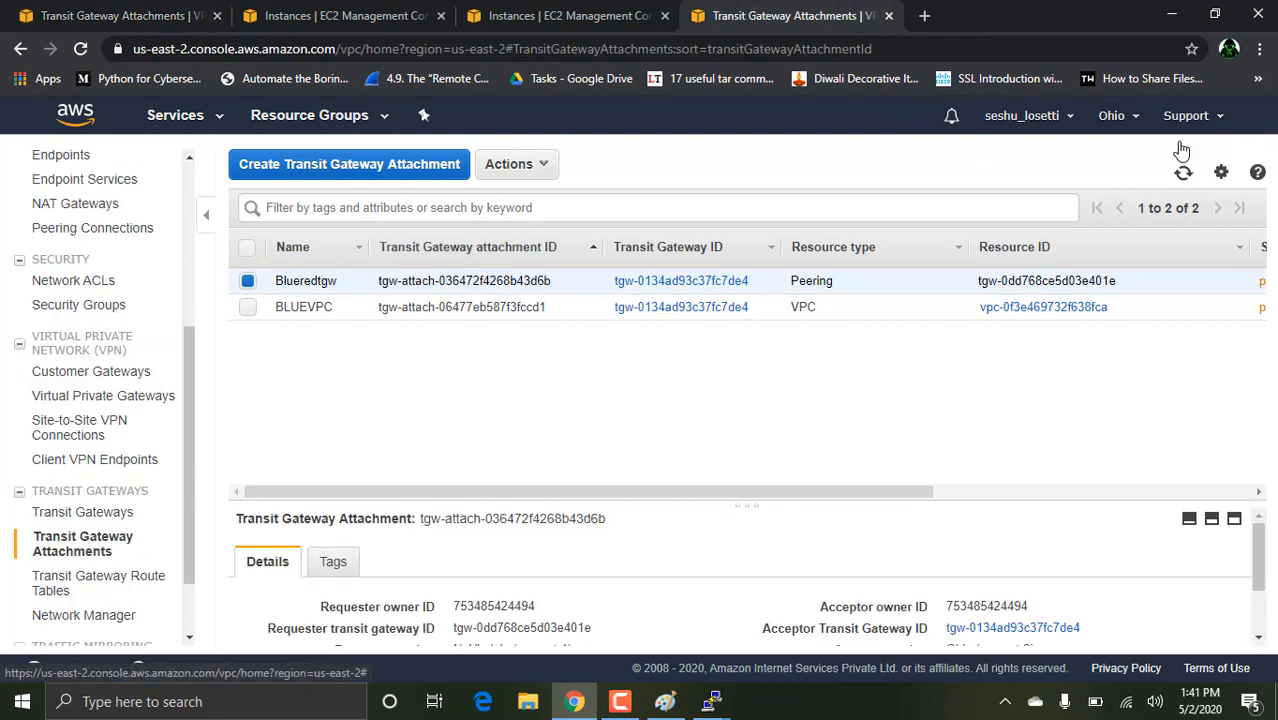
click(1183, 172)
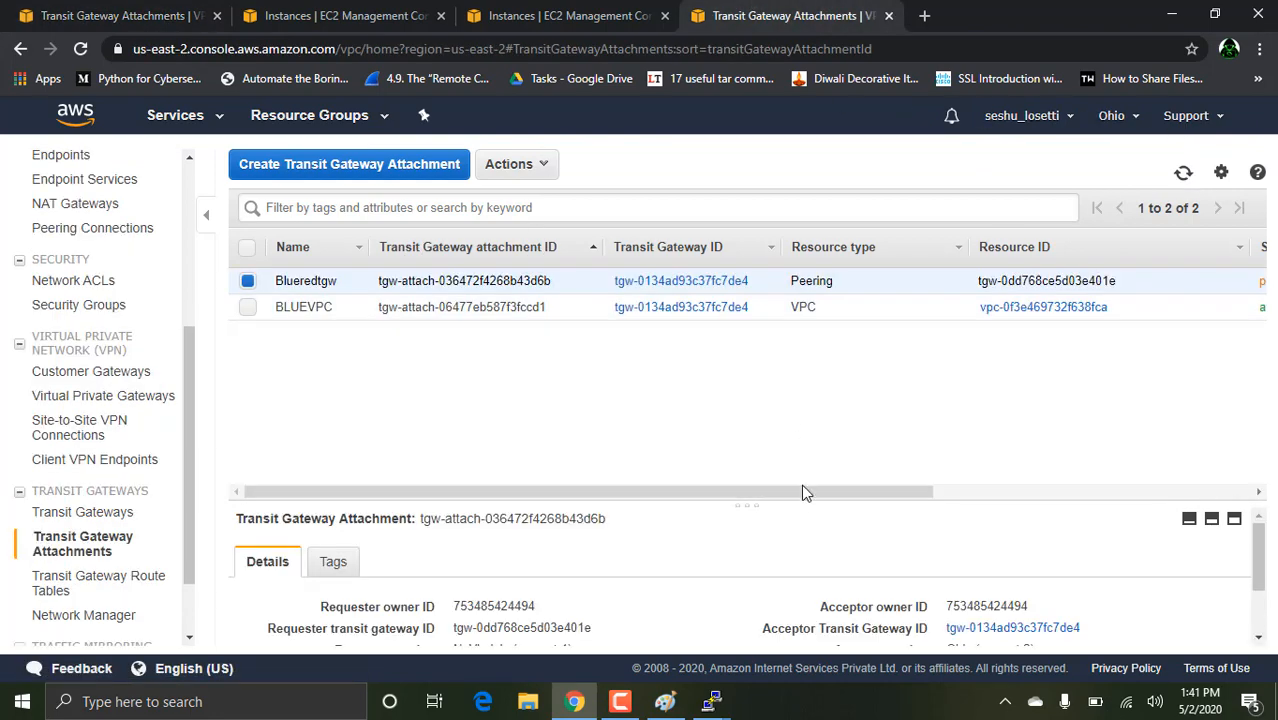
drag(815, 498, 930, 493)
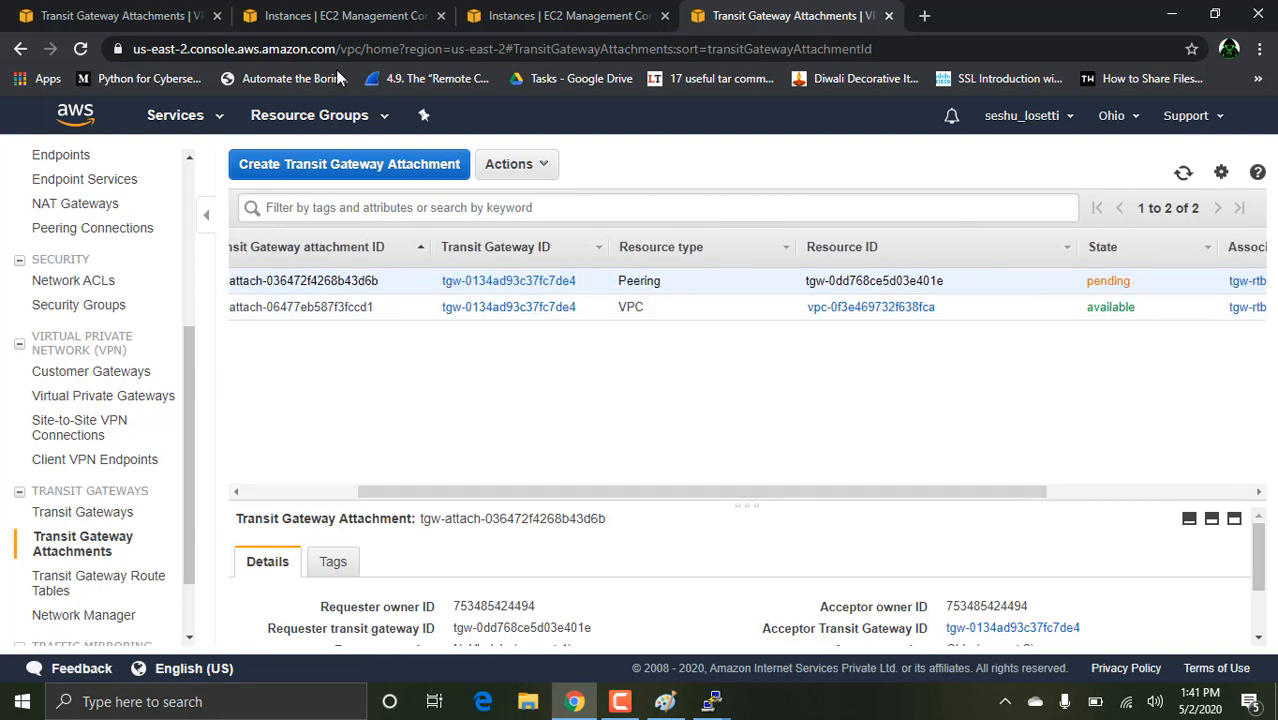
click(150, 12)
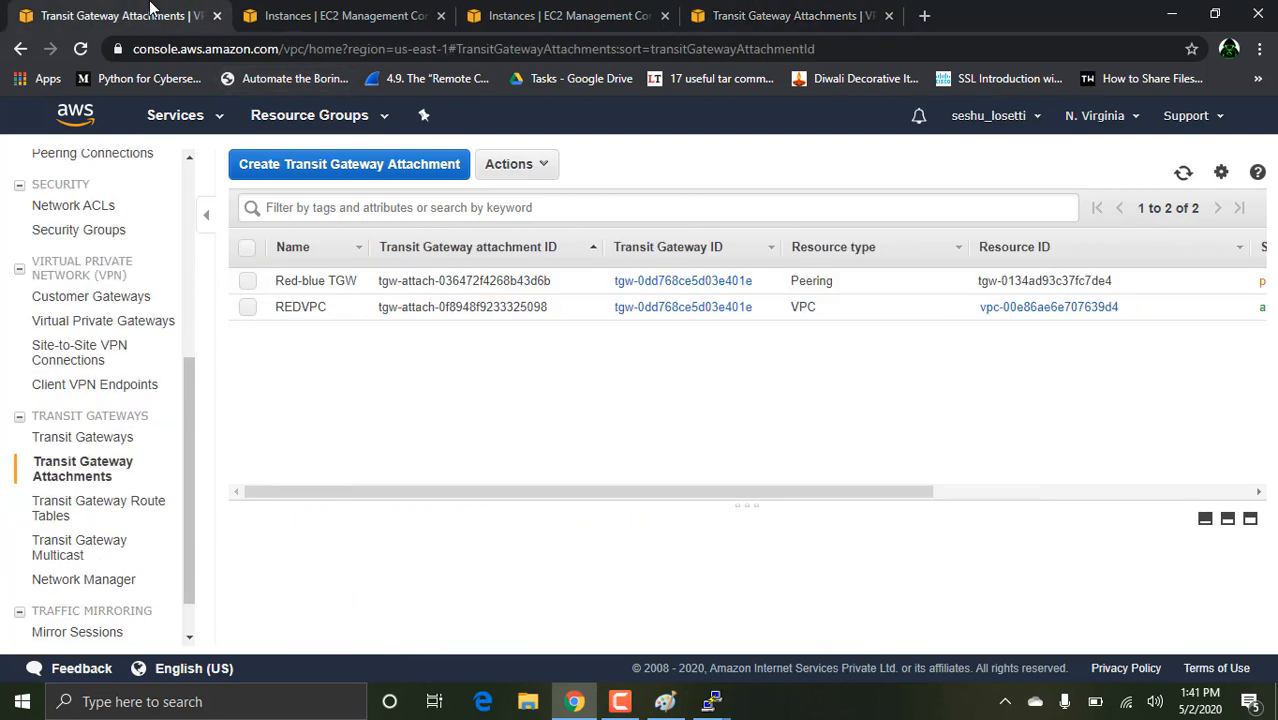
click(1185, 181)
click(90, 510)
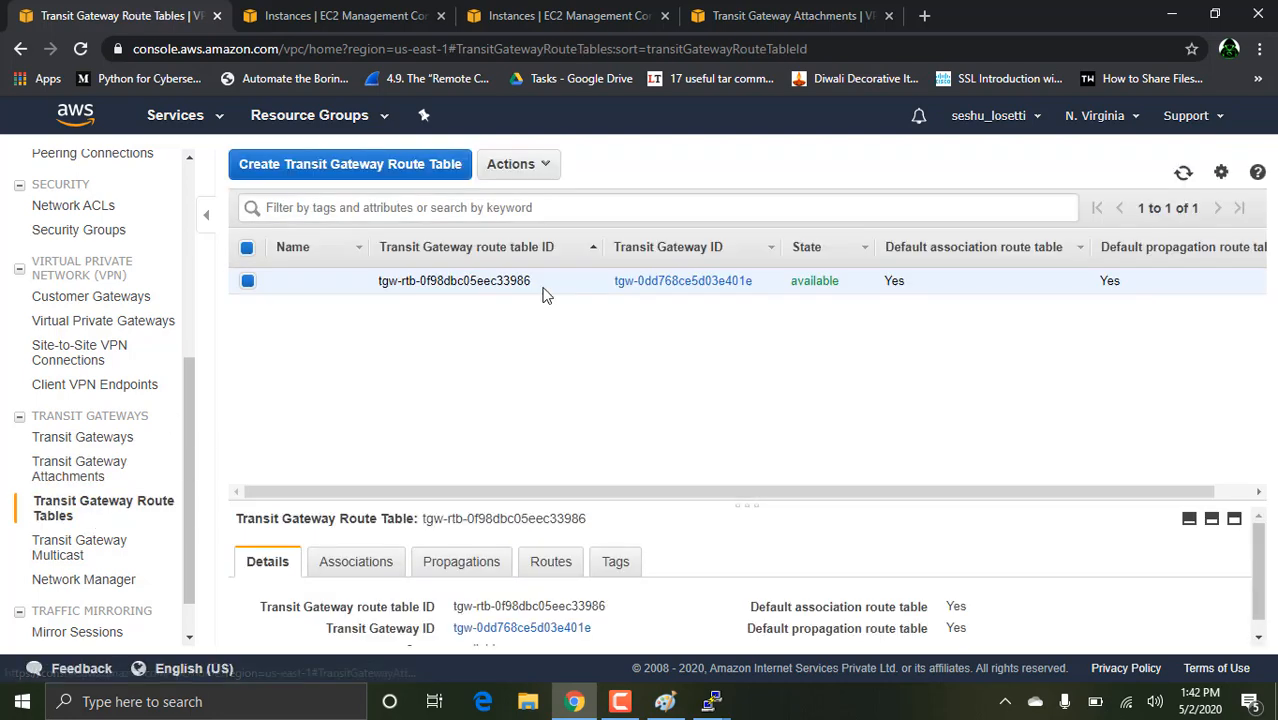
click(551, 562)
drag(602, 499, 600, 335)
click(296, 467)
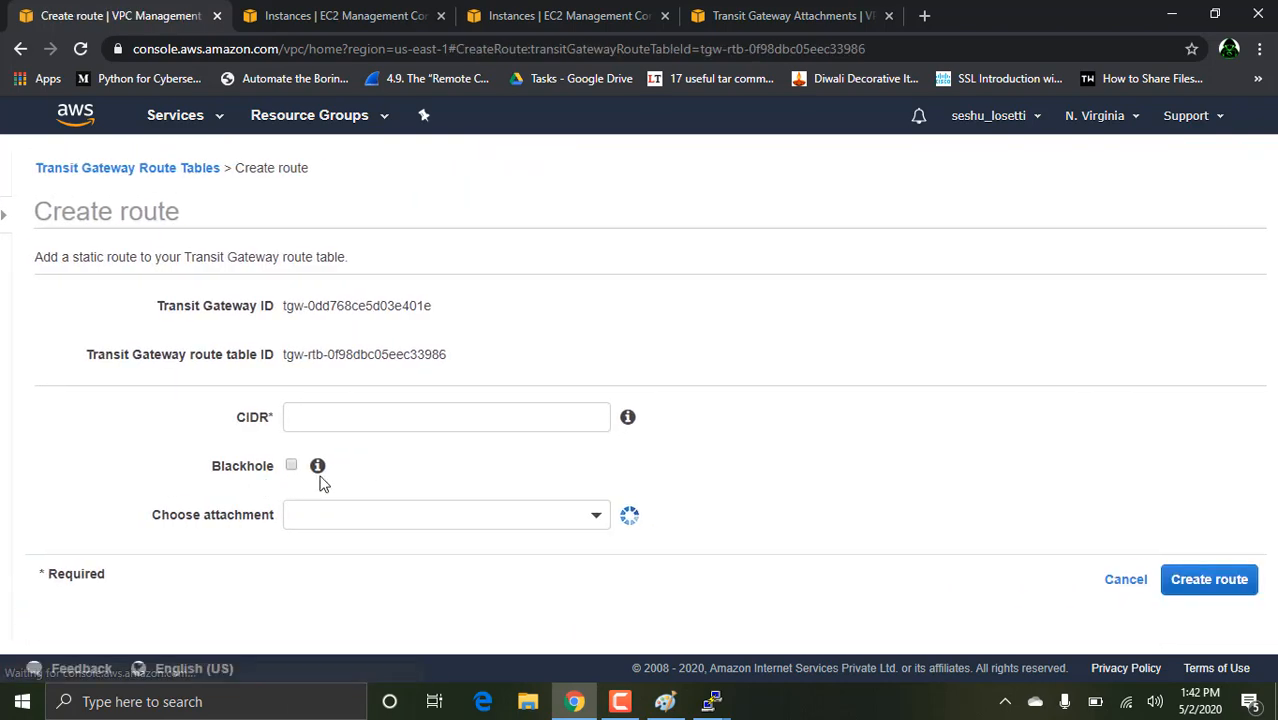
click(307, 420)
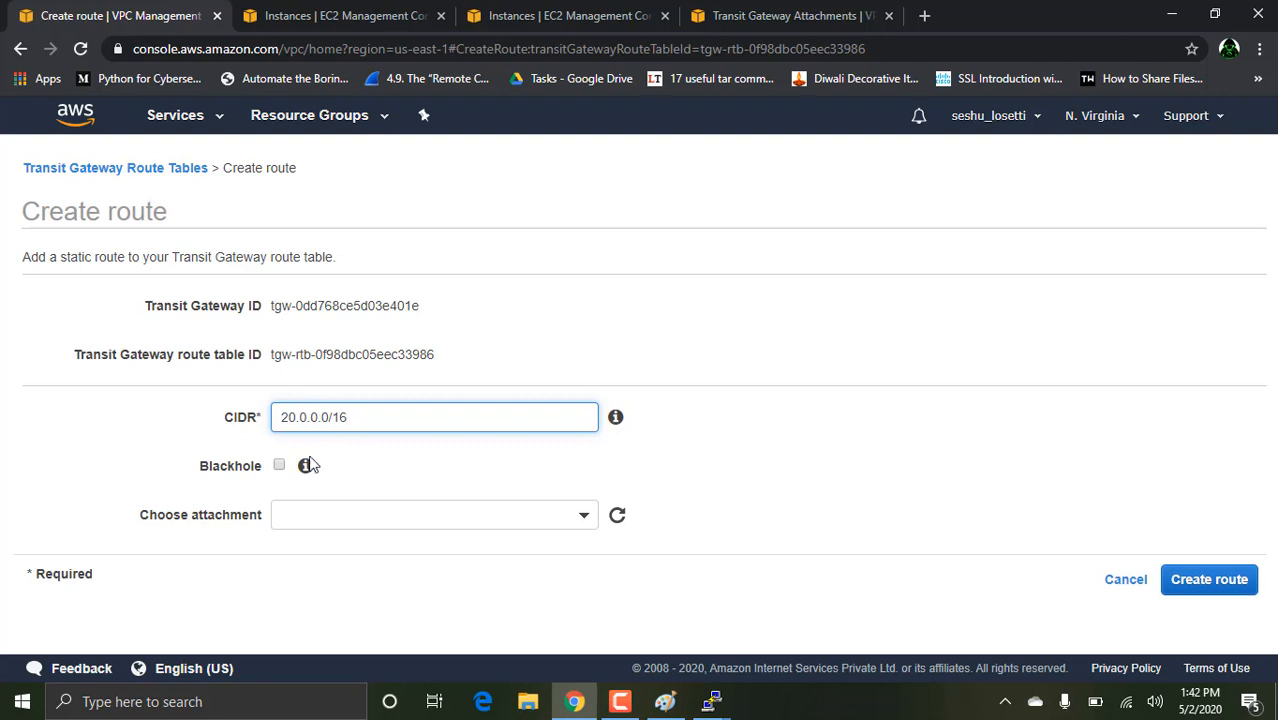
click(342, 518)
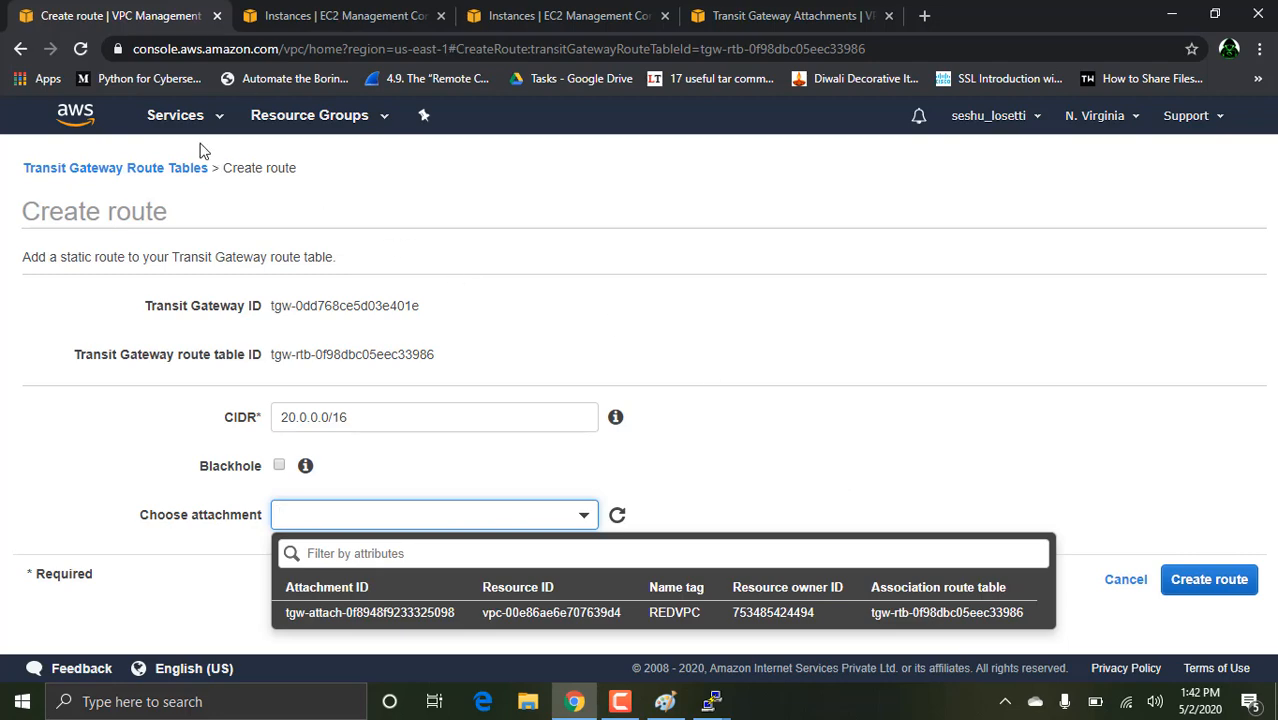
click(18, 49)
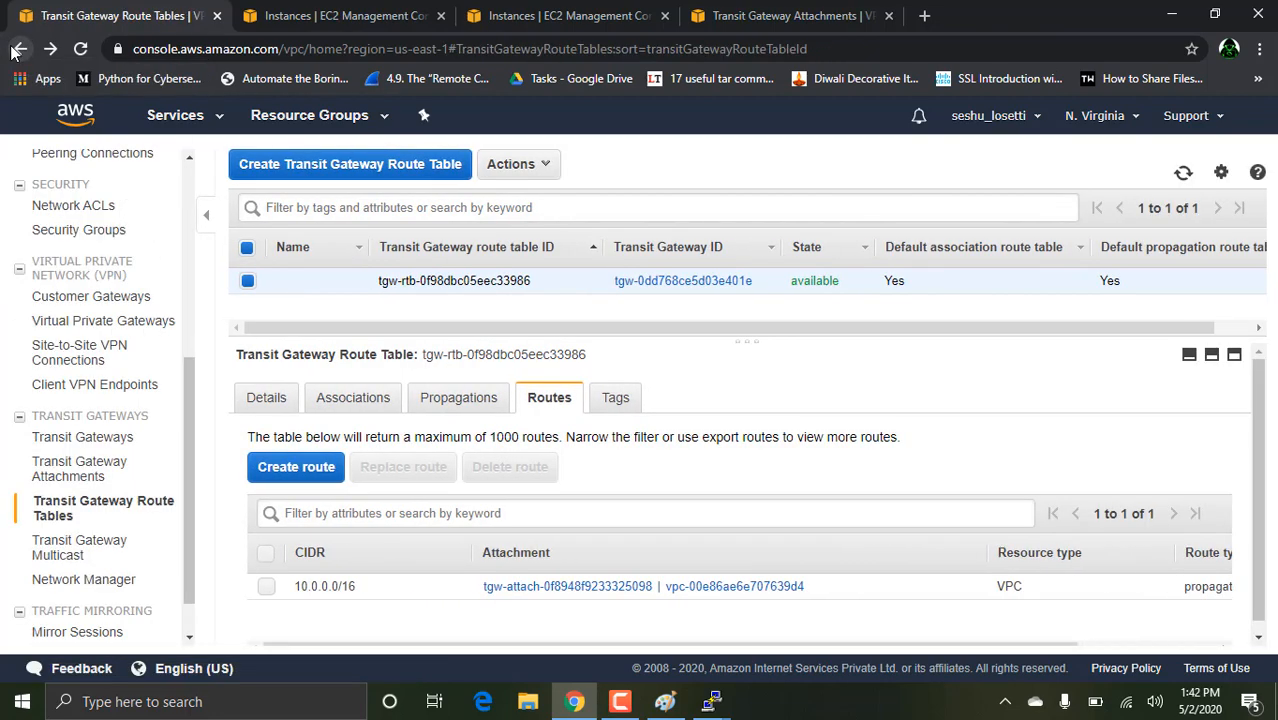
Reopen the N. Virginia attachment list and refresh it repeatedly to check the Red-blue TGW peering attachment's state.
click(80, 470)
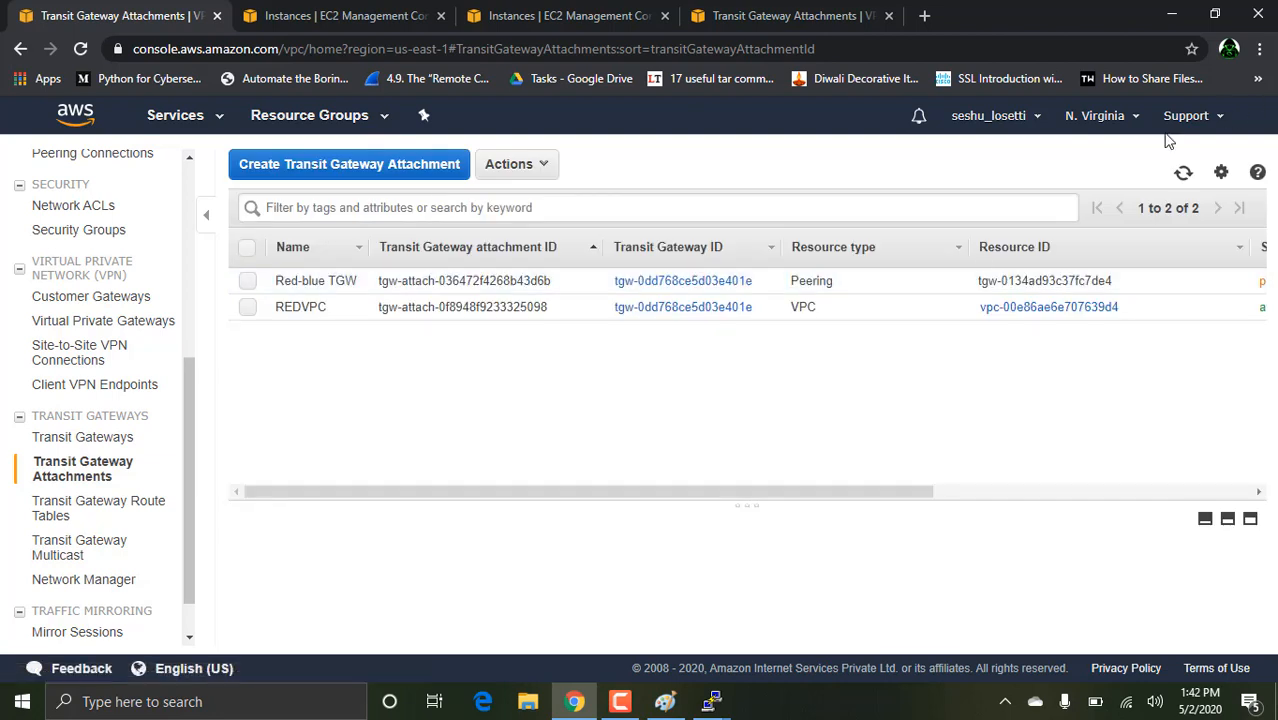
click(1183, 171)
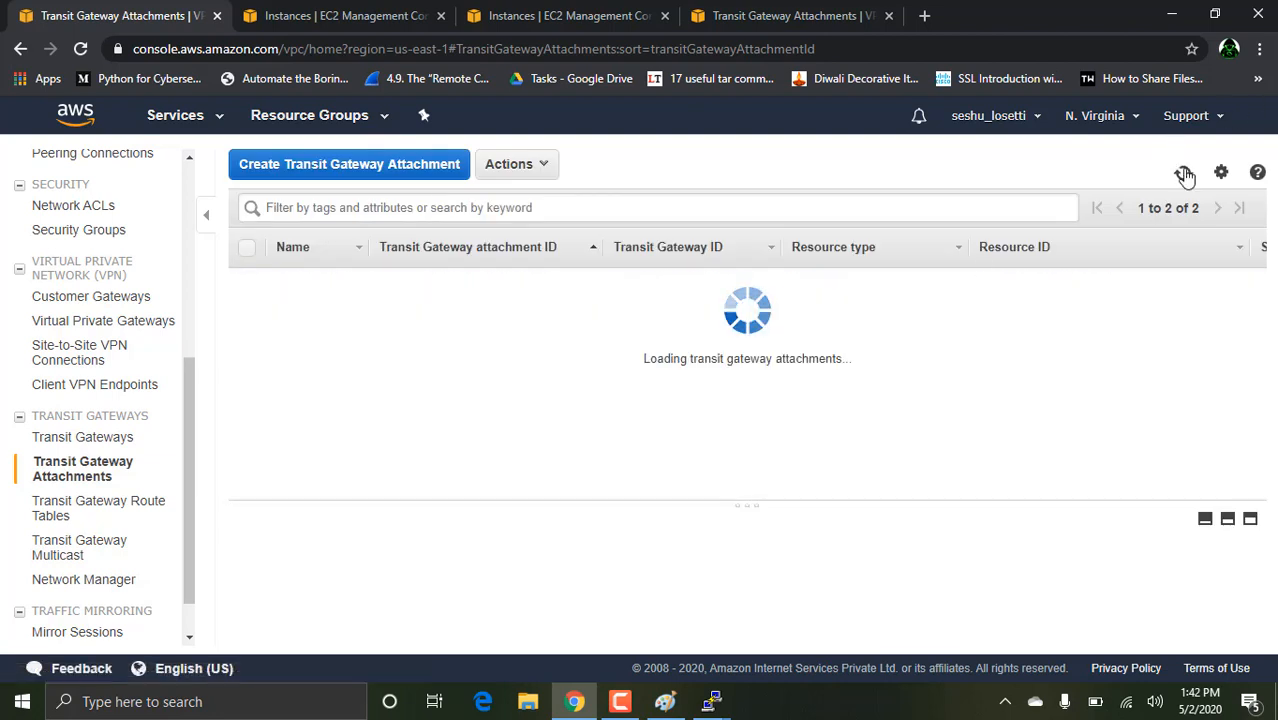
click(1184, 175)
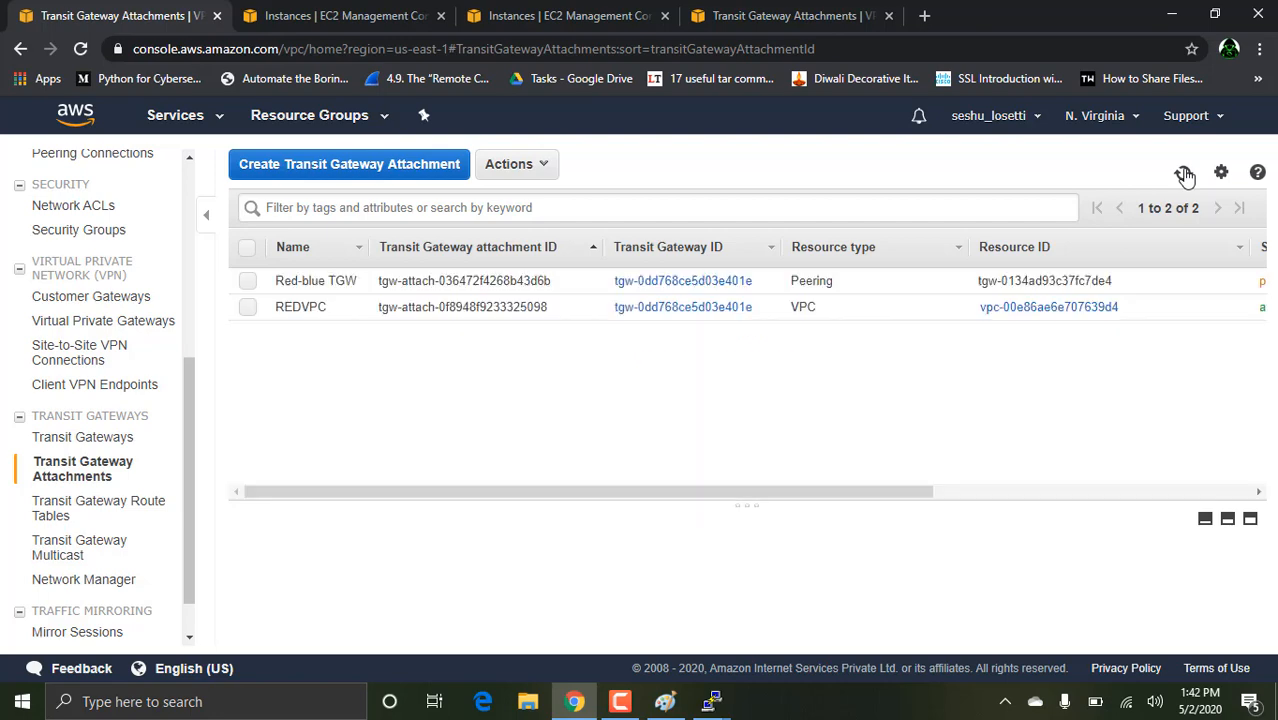
click(1184, 175)
click(1184, 175)
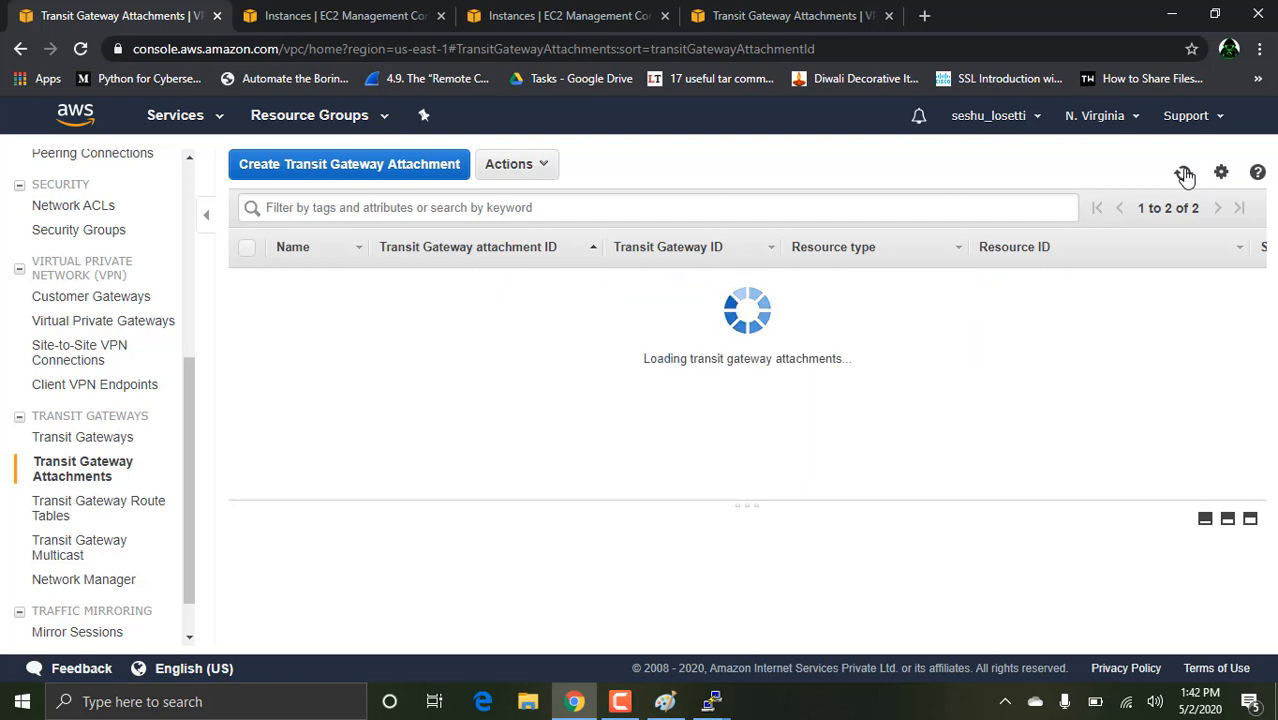
click(1184, 175)
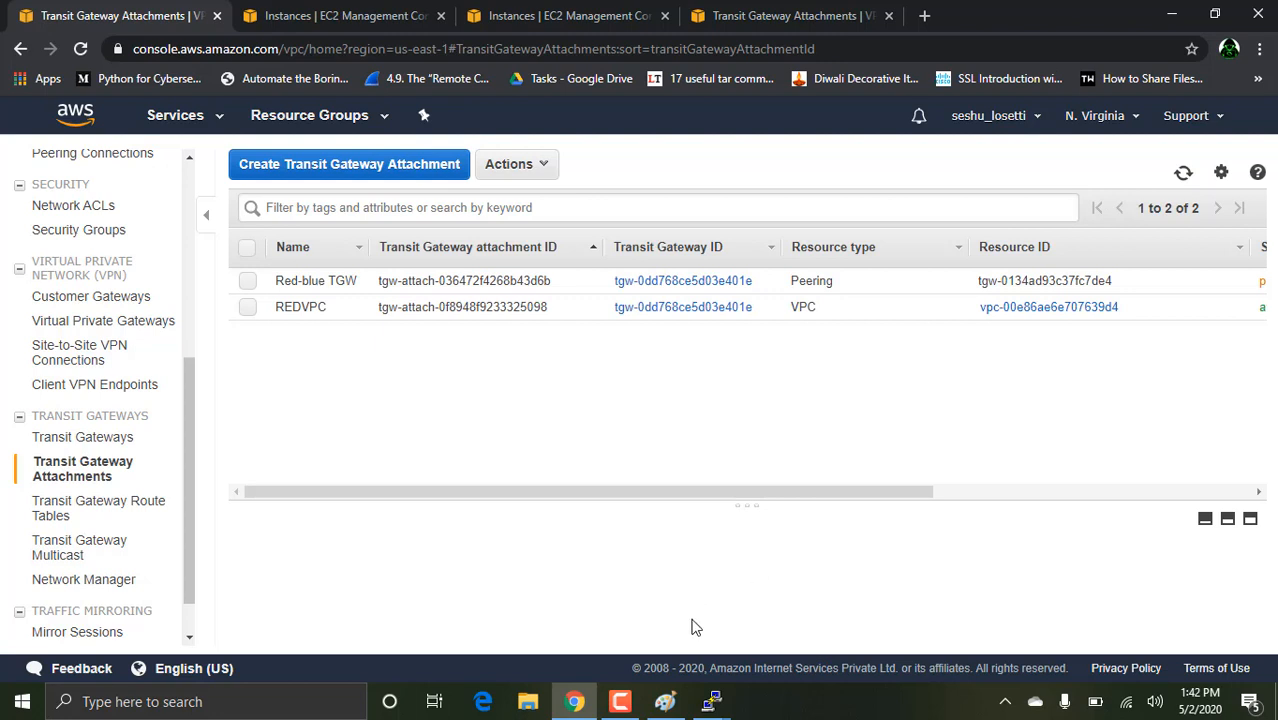
click(634, 700)
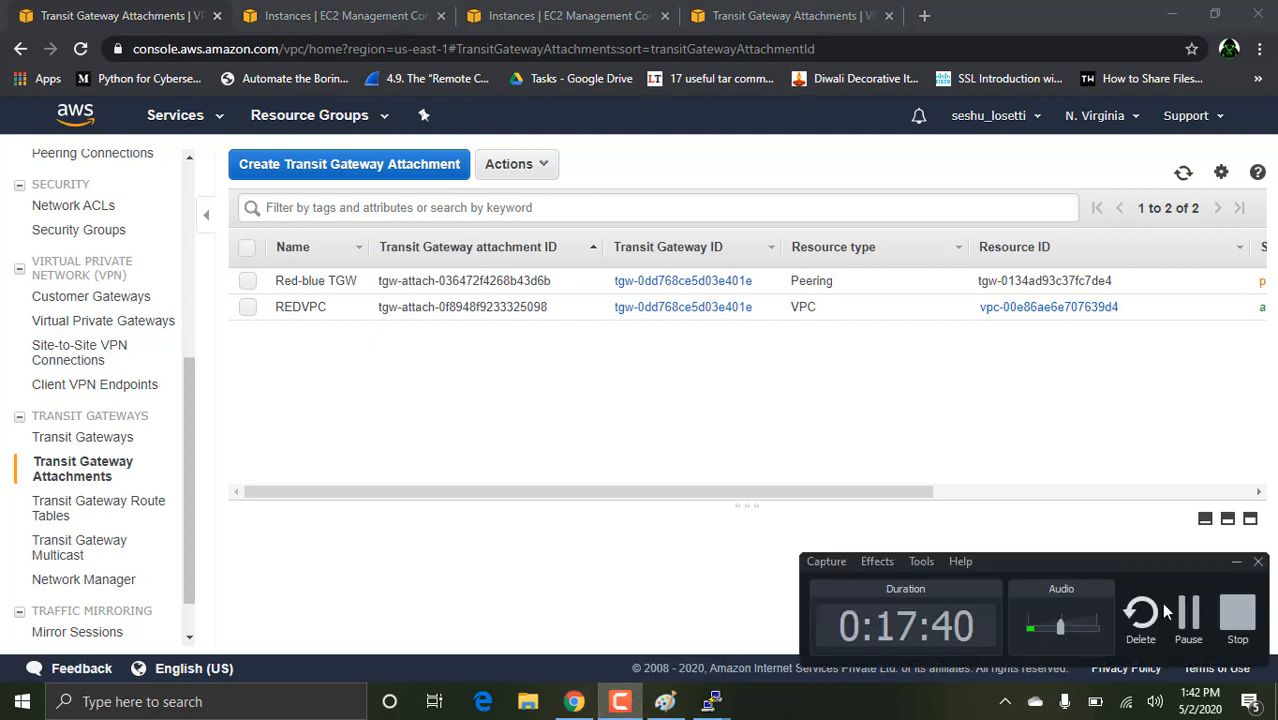
click(1188, 620)
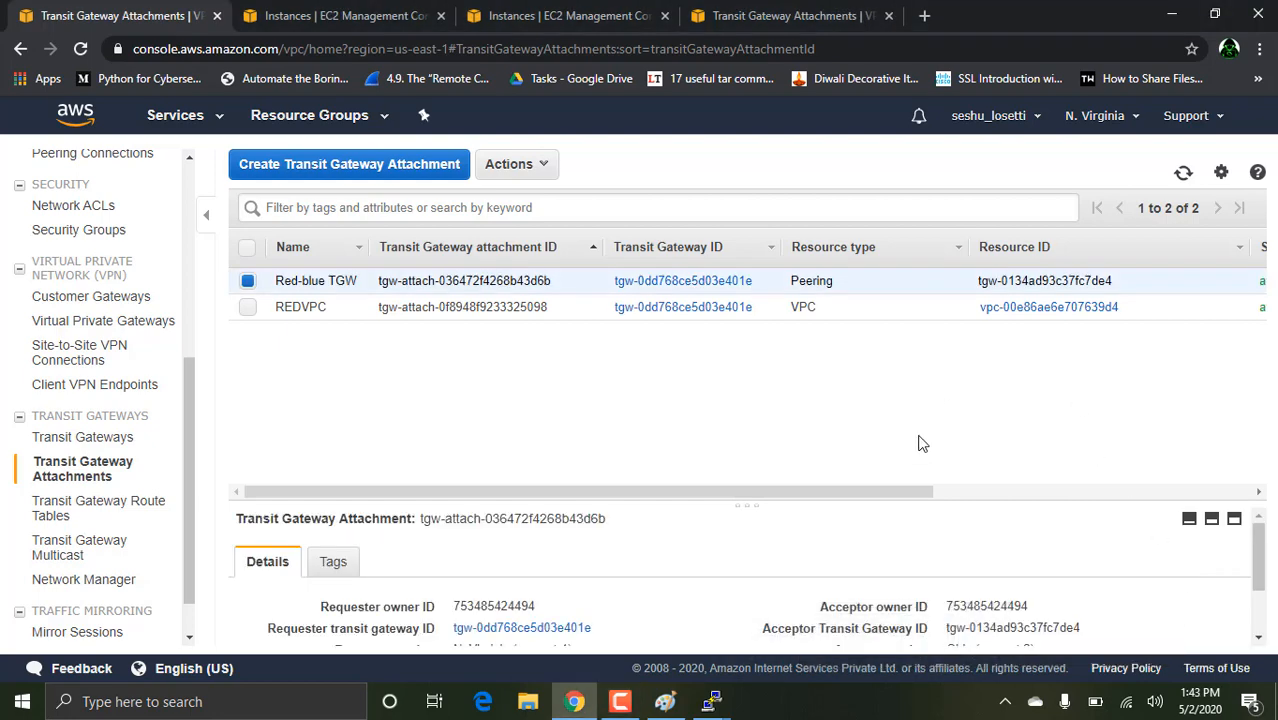
Add a static route for 20.0.0.0/16 through the Red-blue TGW peering attachment to the N. Virginia transit gateway route table.
drag(922, 492, 1076, 471)
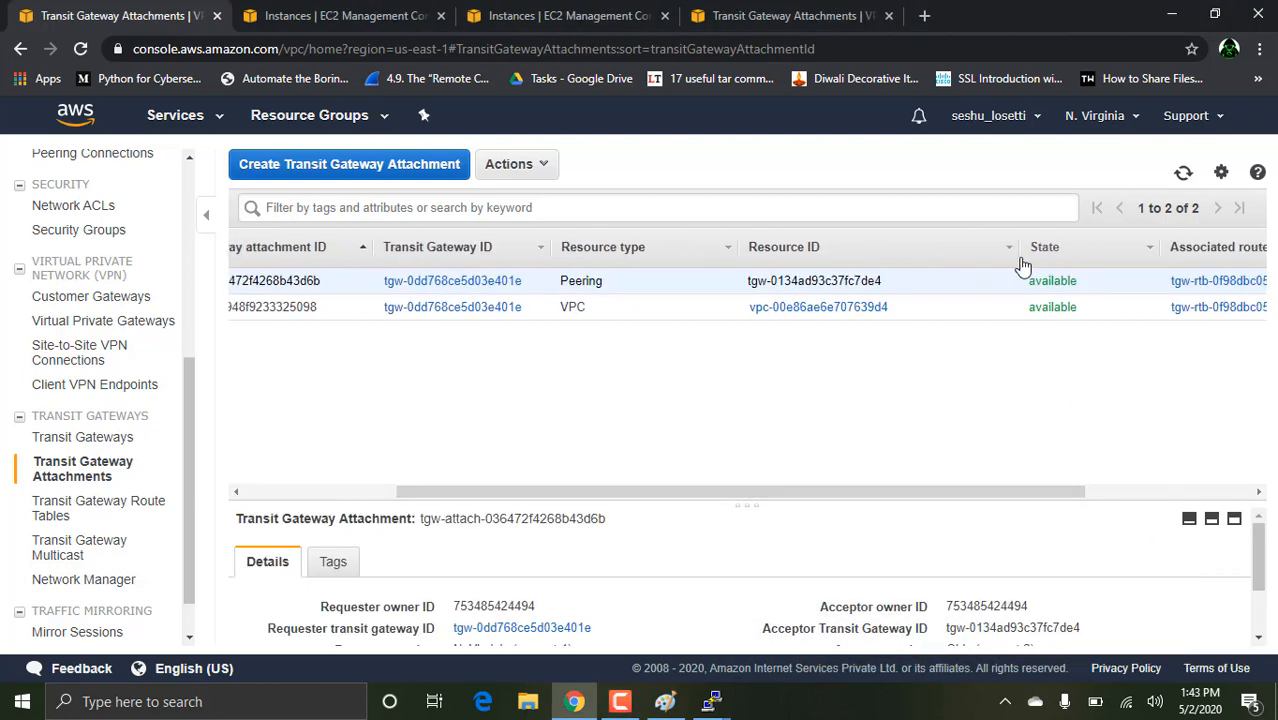
click(116, 508)
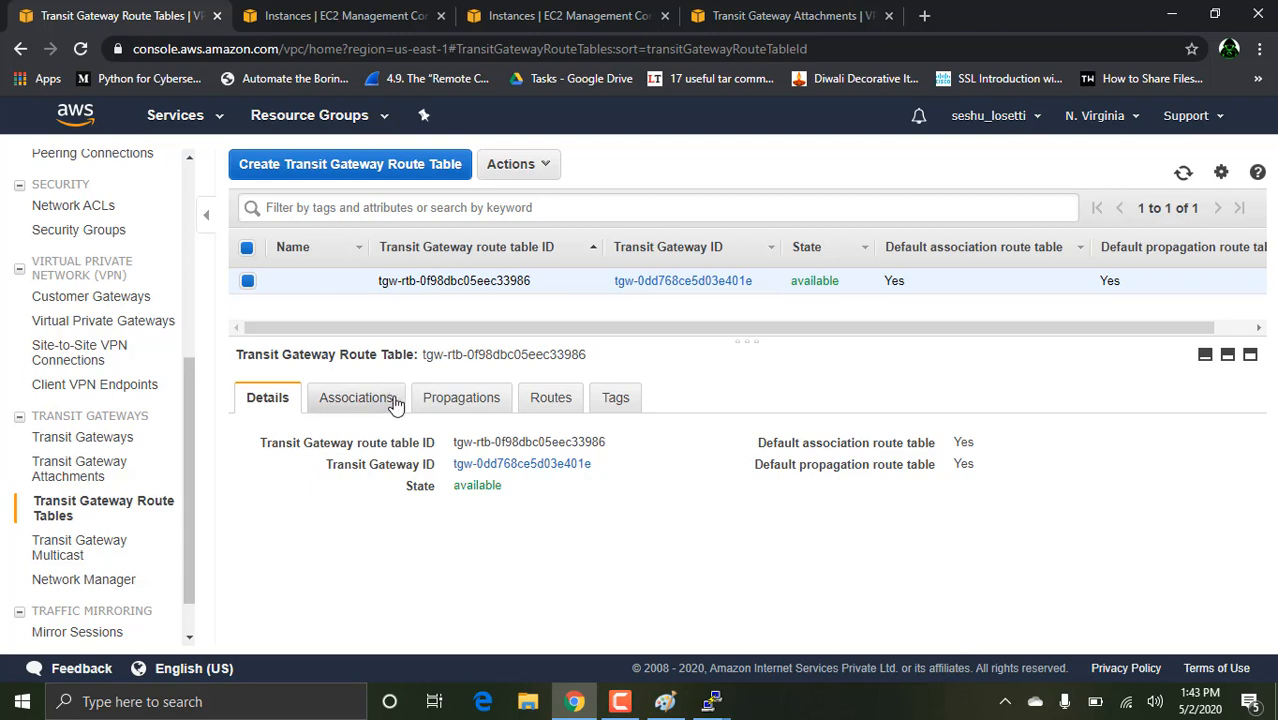
click(543, 398)
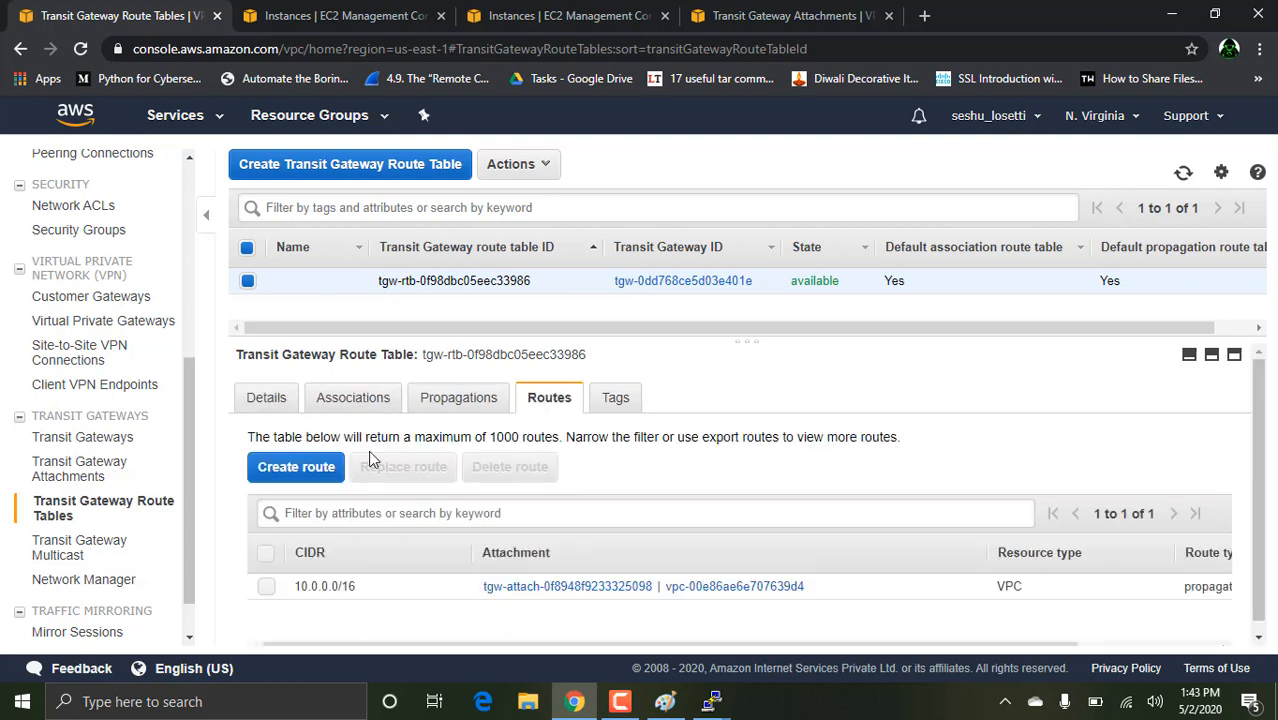
click(316, 466)
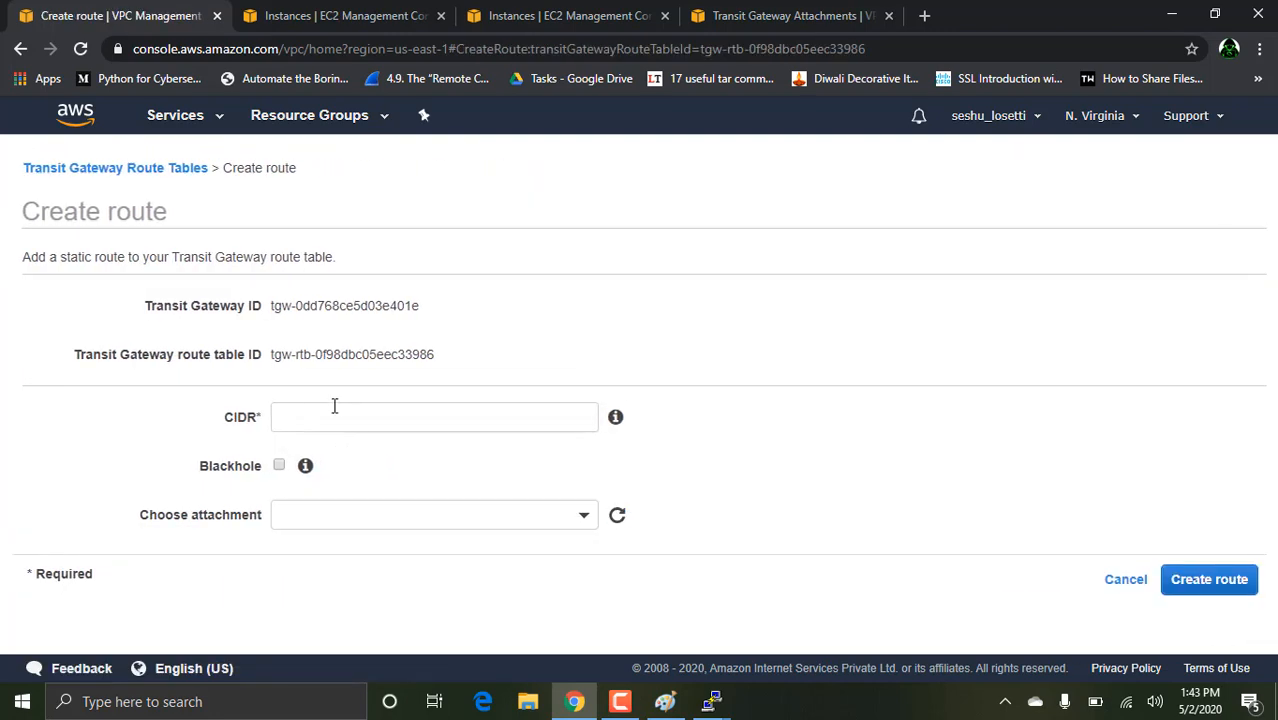
click(332, 414)
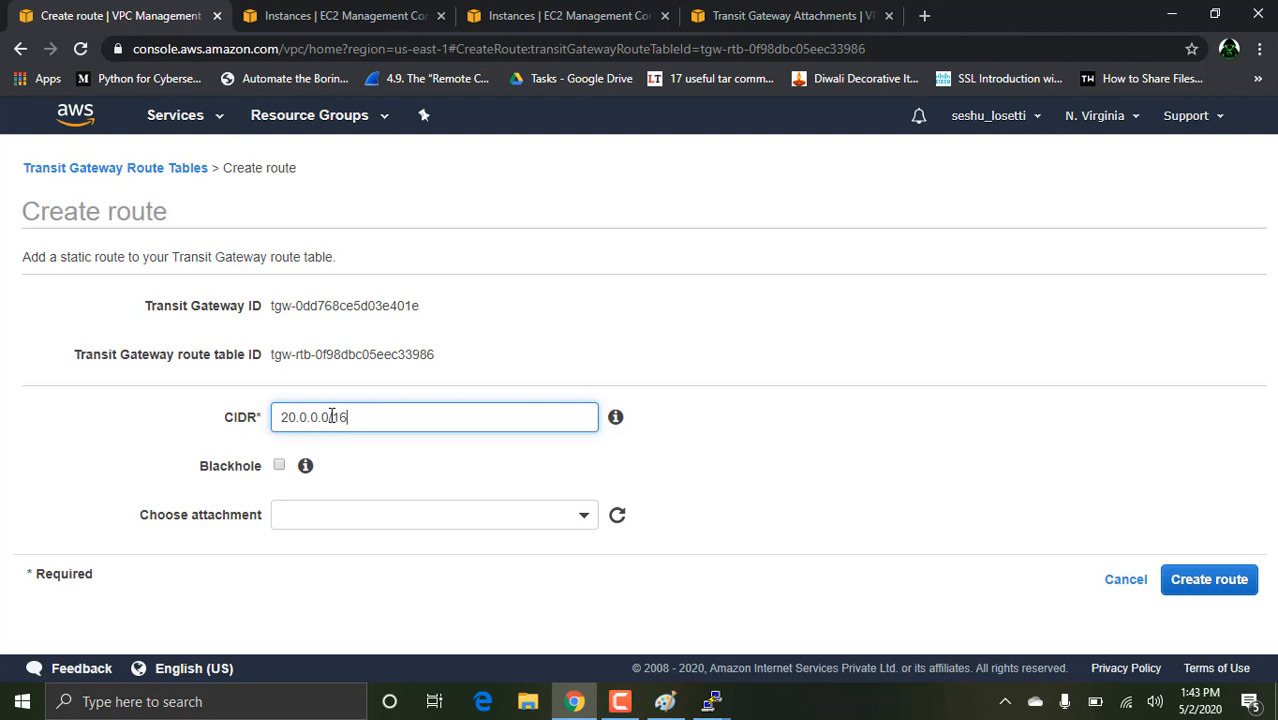
text(20.0.0.0/16)
click(359, 514)
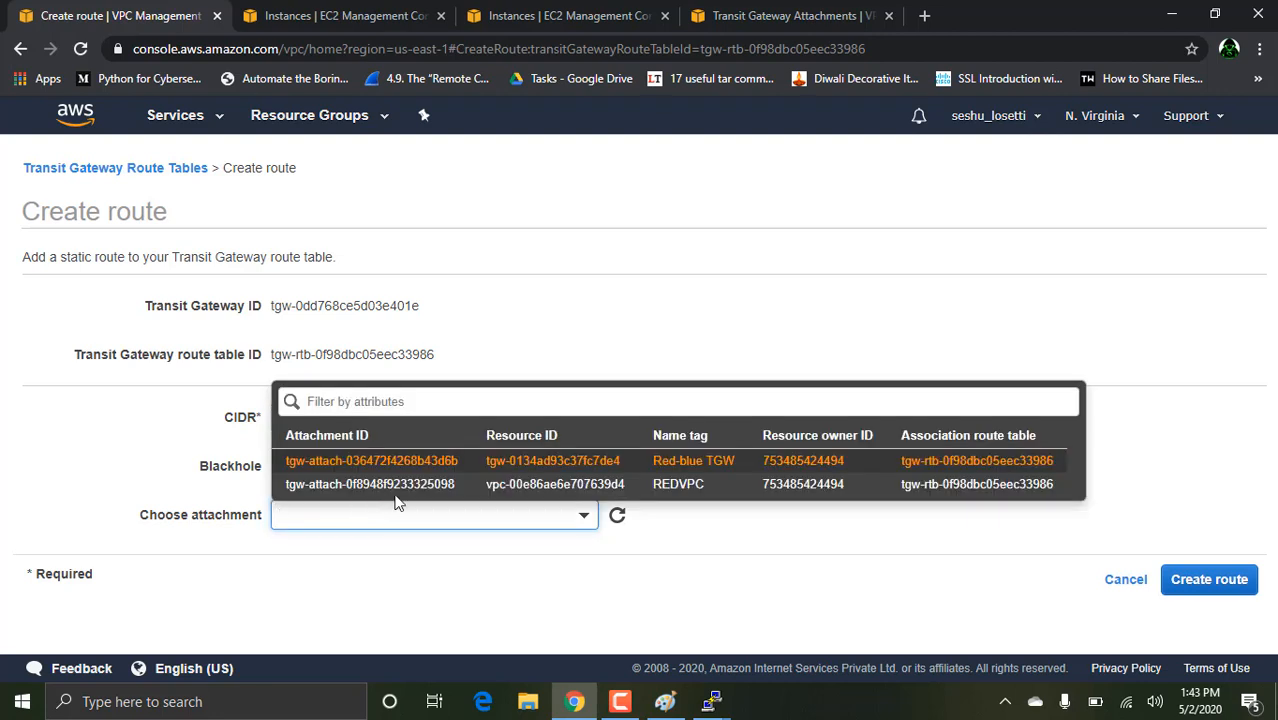
click(632, 460)
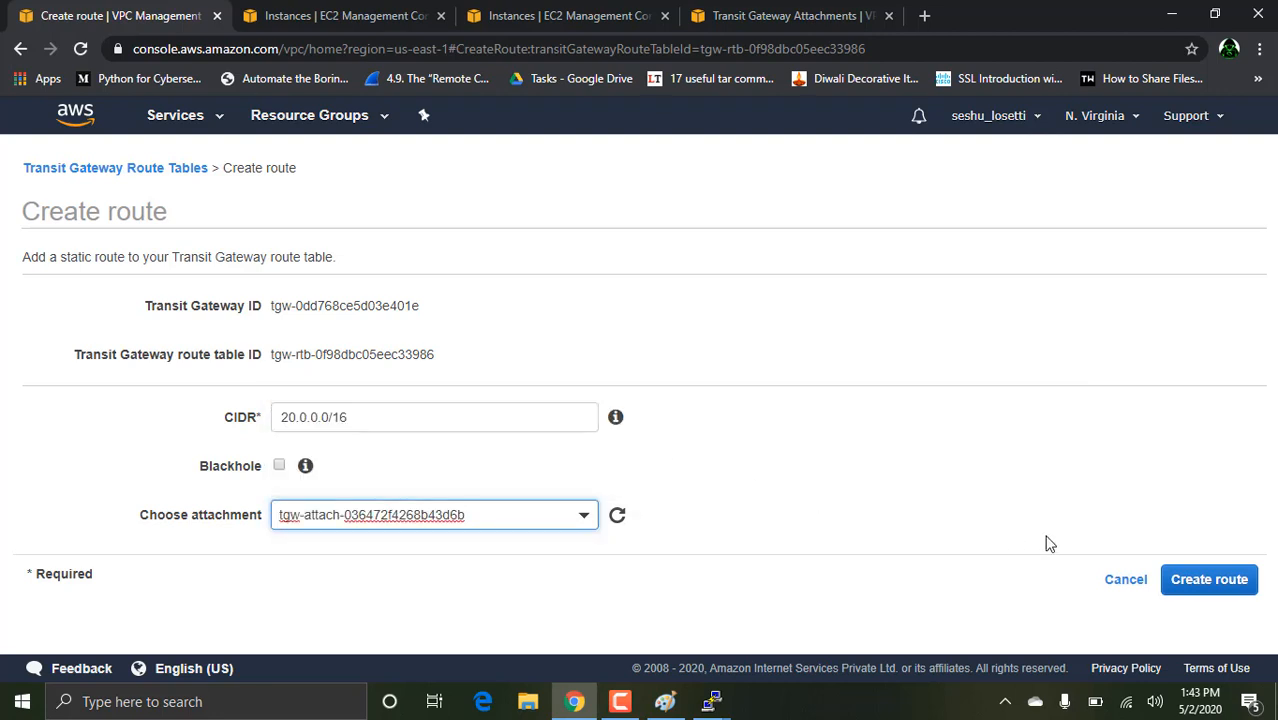
click(1205, 580)
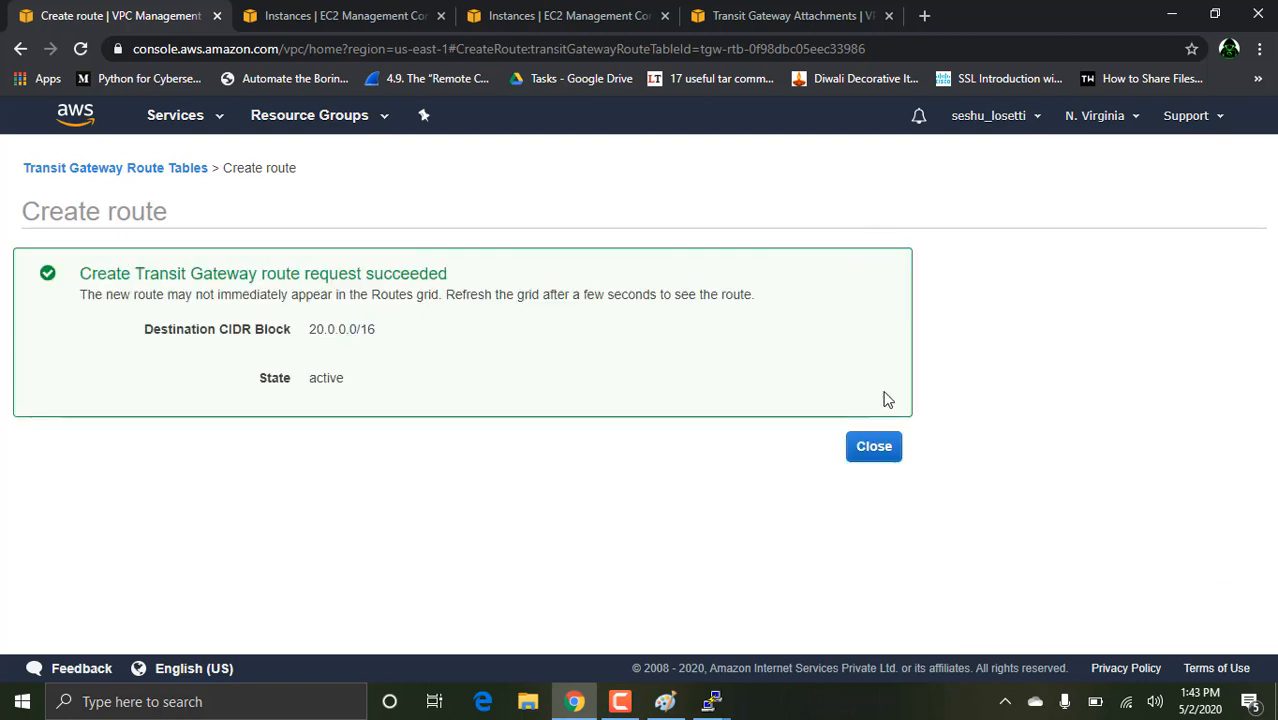
click(876, 448)
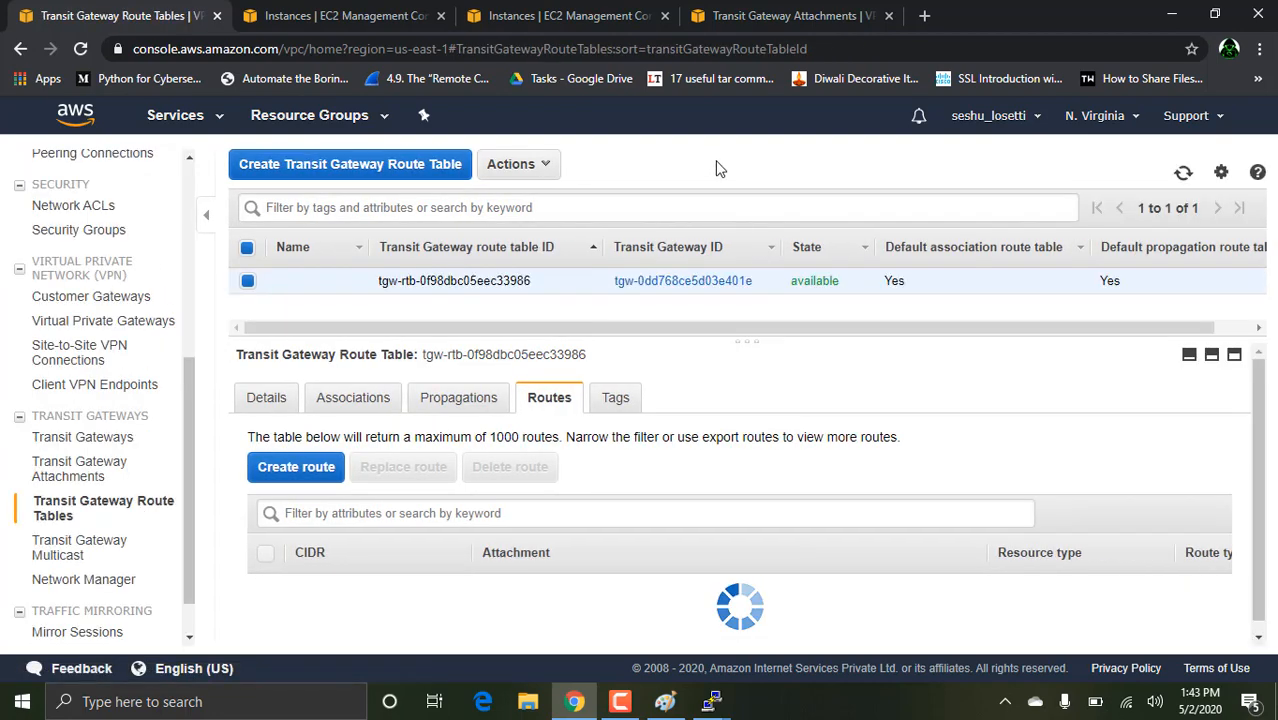
Add a static route for 10.0.0.0/16 through the Blueredtgw peering attachment to the Ohio transit gateway route table.
click(735, 12)
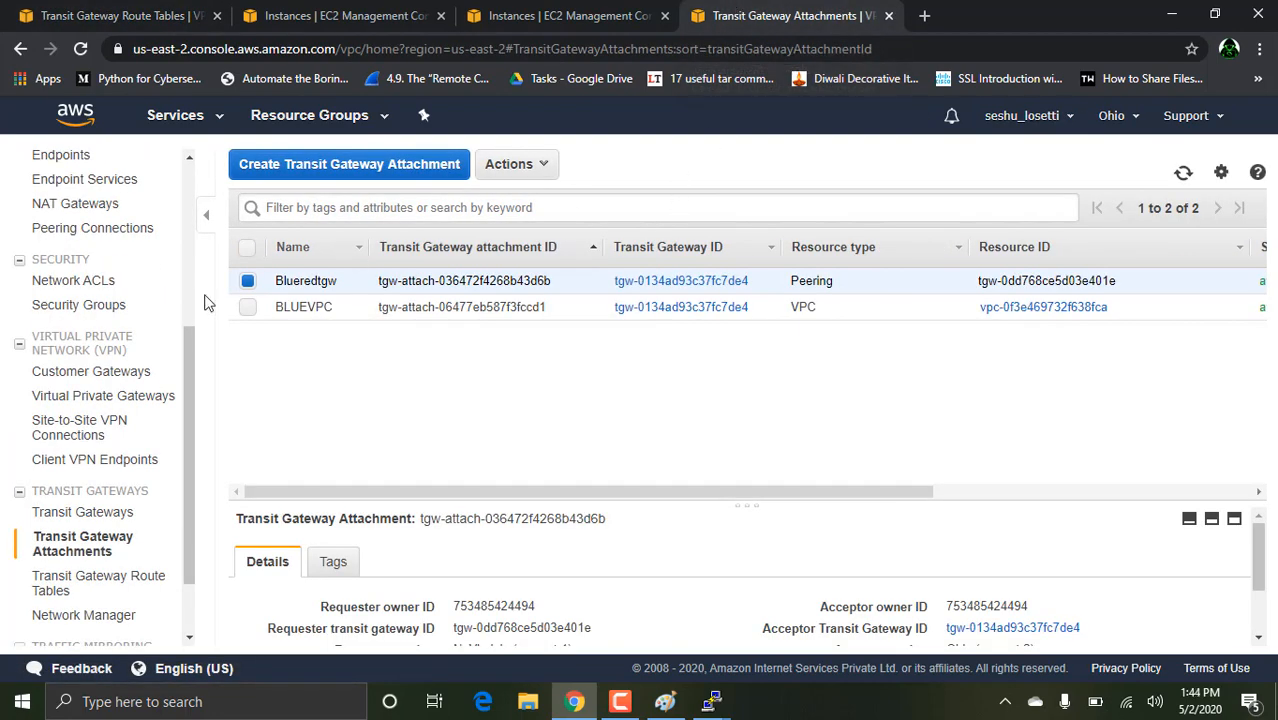
click(63, 585)
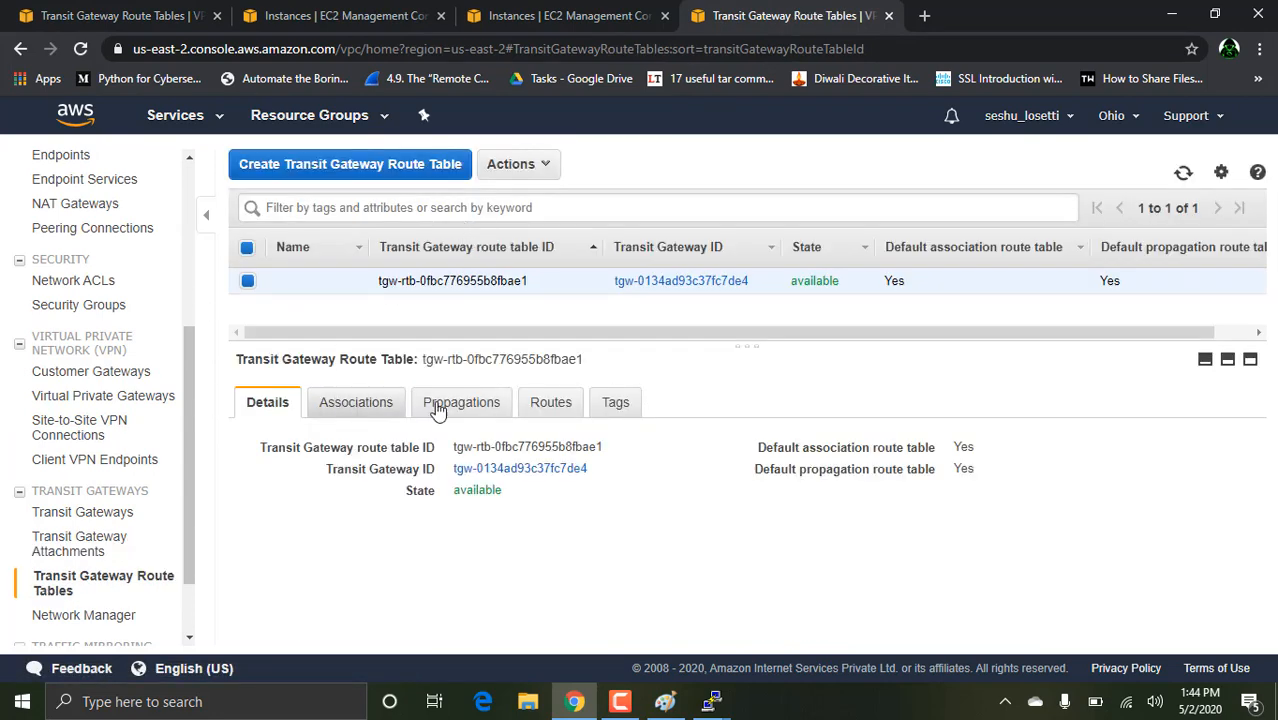
click(556, 403)
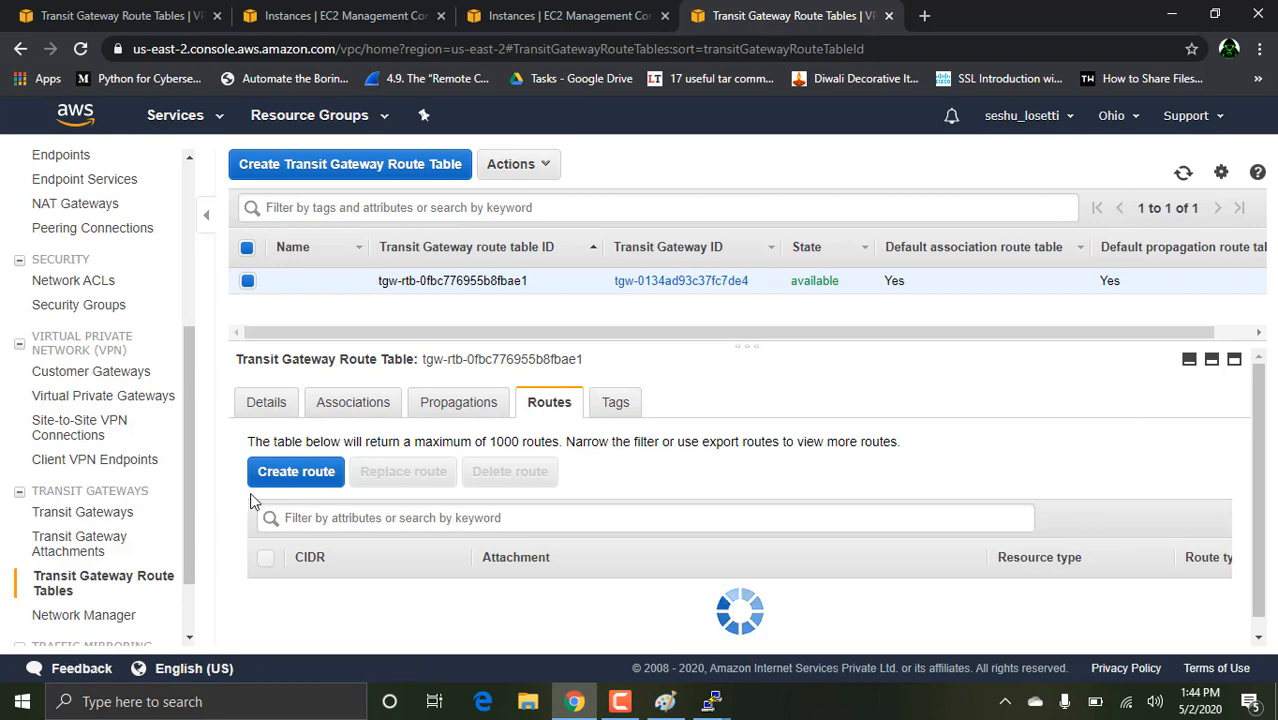
click(293, 484)
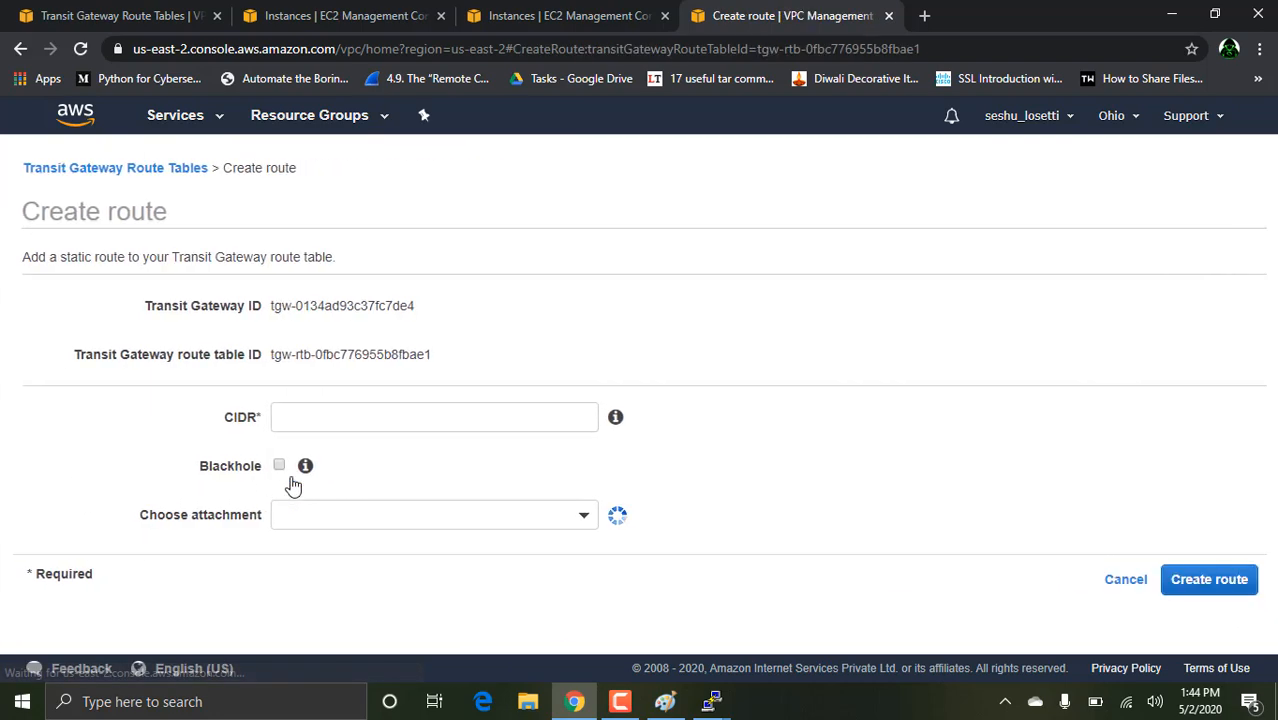
click(306, 411)
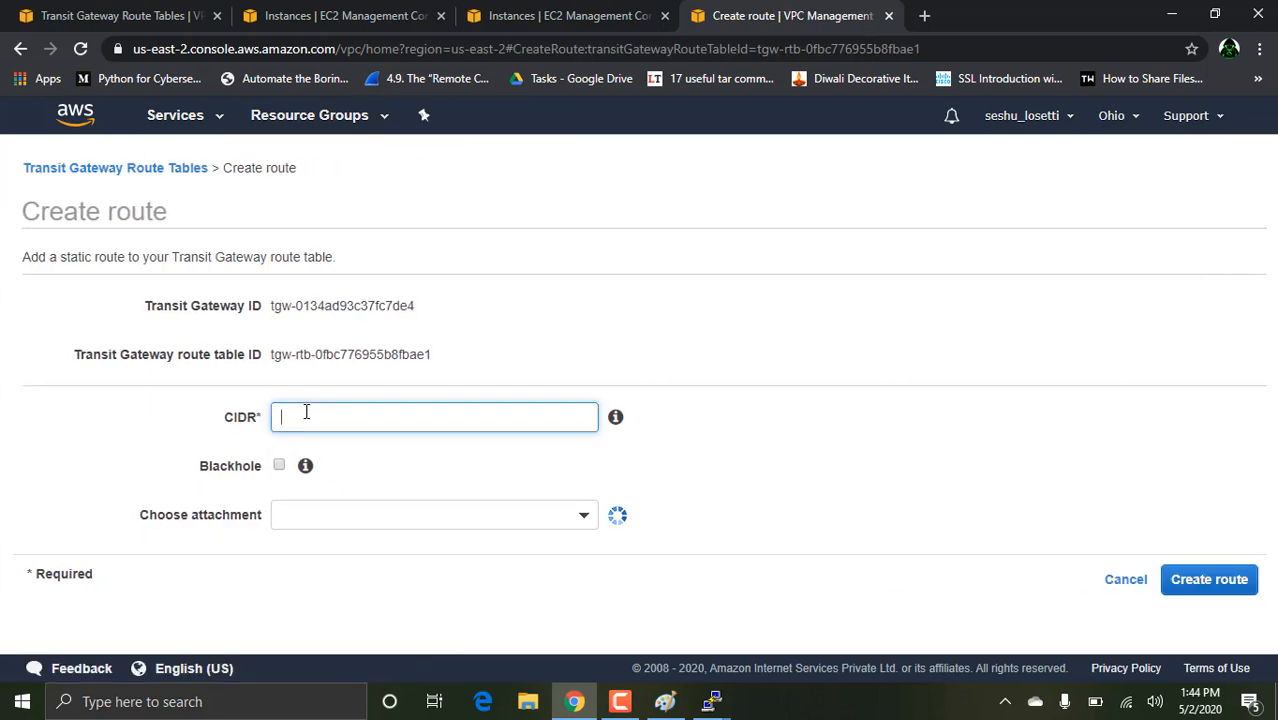
text(10.0.0.0/16)
click(301, 521)
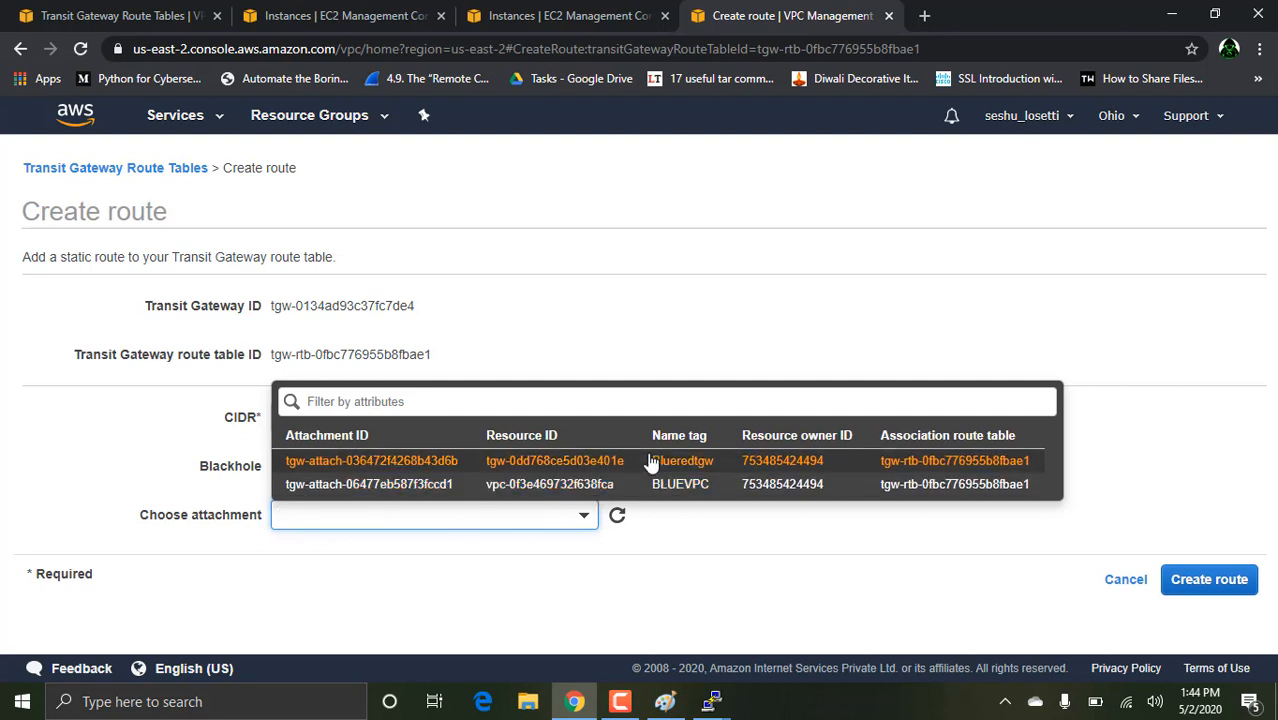
click(610, 461)
click(1238, 579)
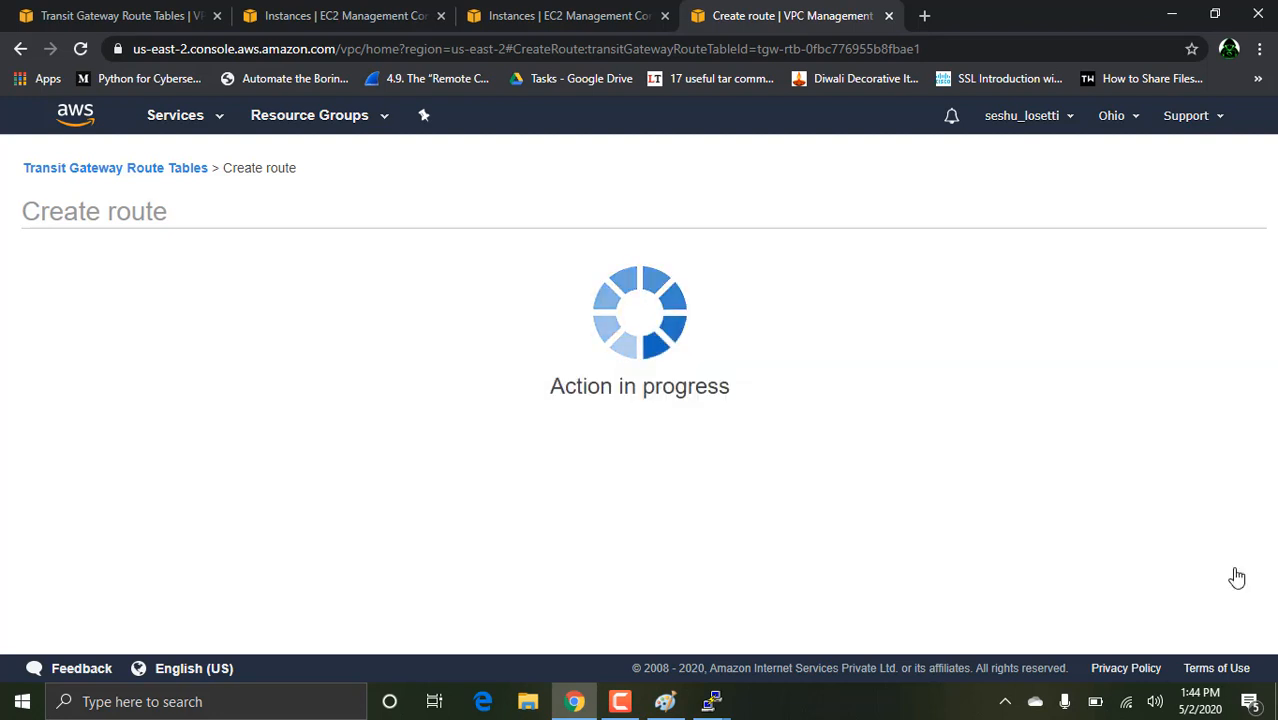
click(874, 447)
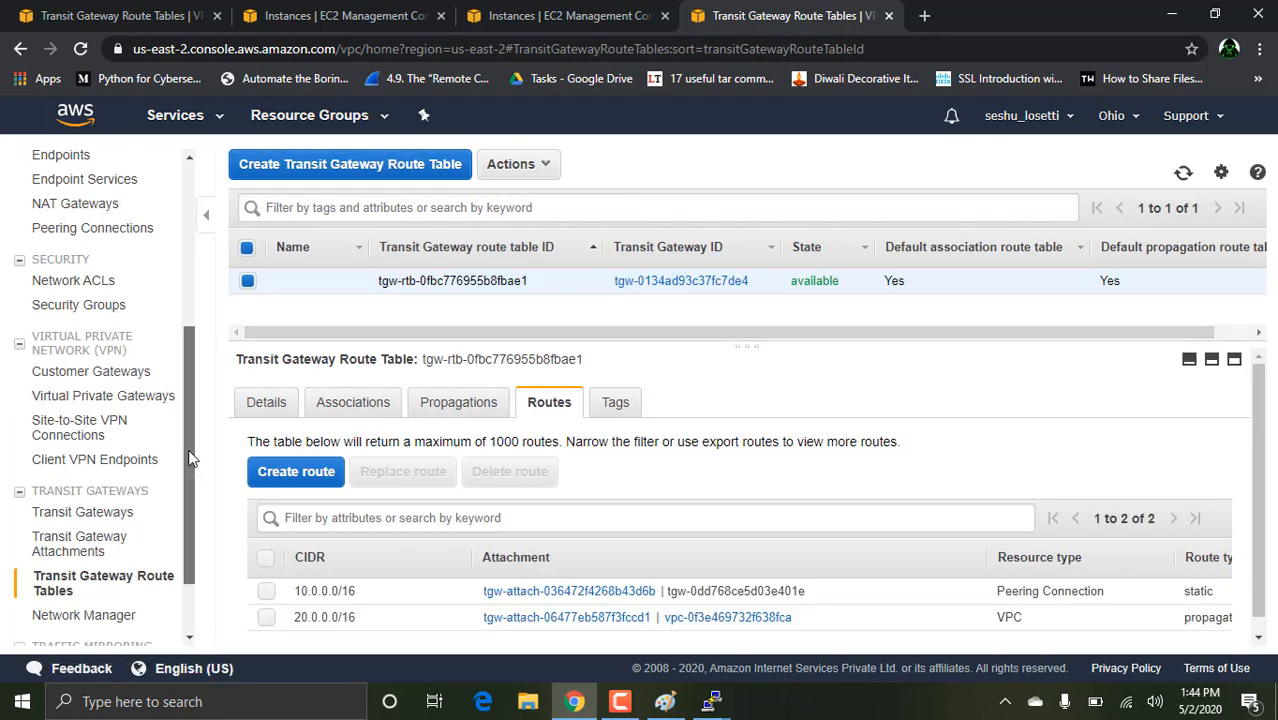
Add a route for 10.0.0.0/16 targeting the BueTGW transit gateway to the Ohio VPC route table and save it.
drag(191, 457, 218, 192)
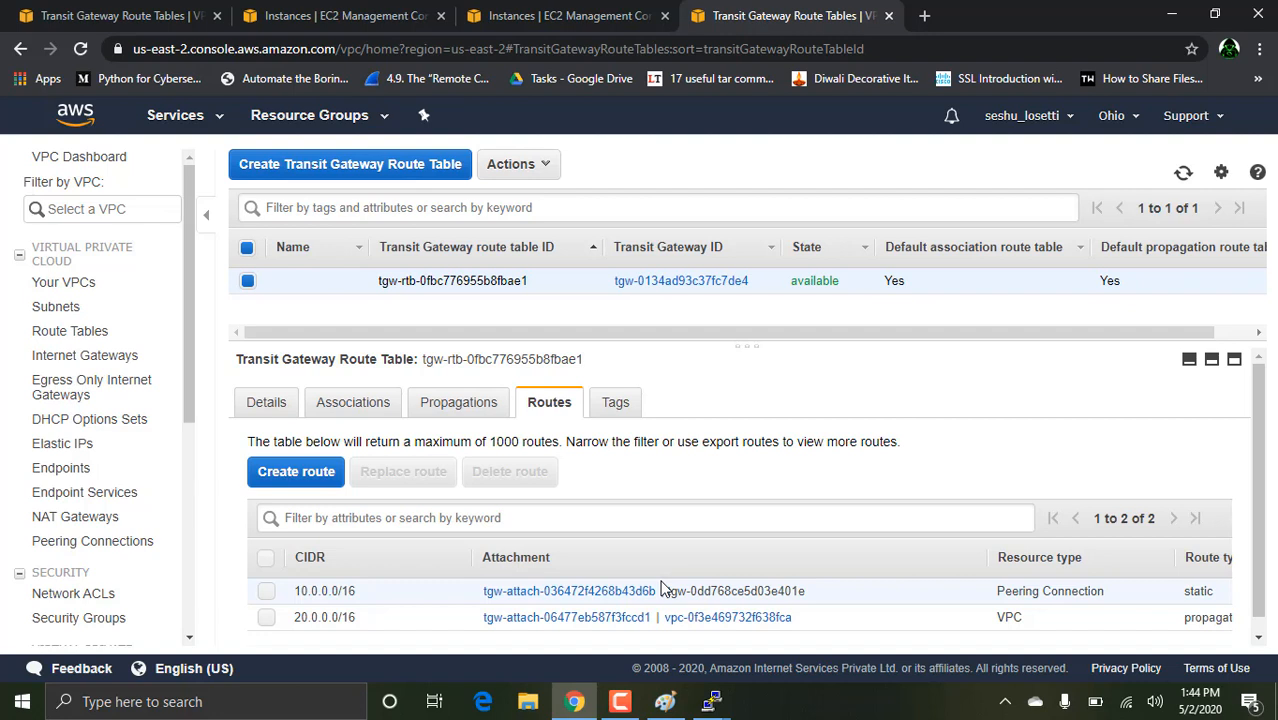
click(97, 340)
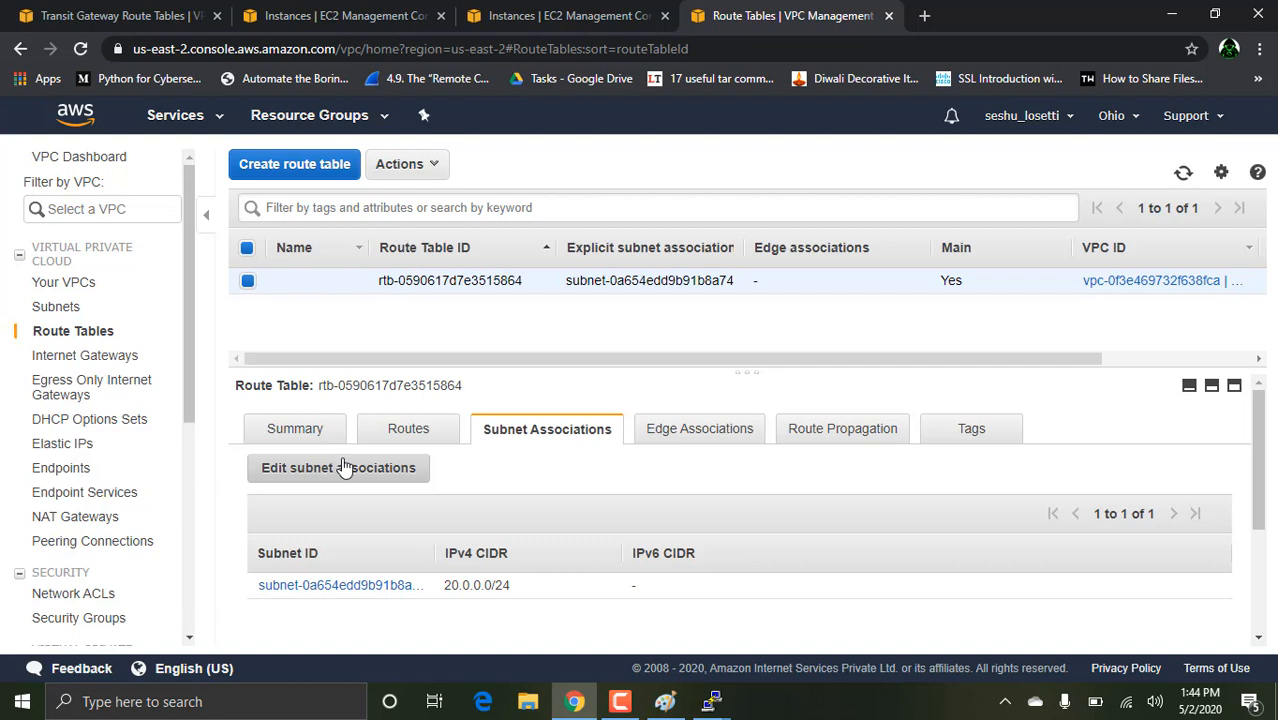
click(376, 428)
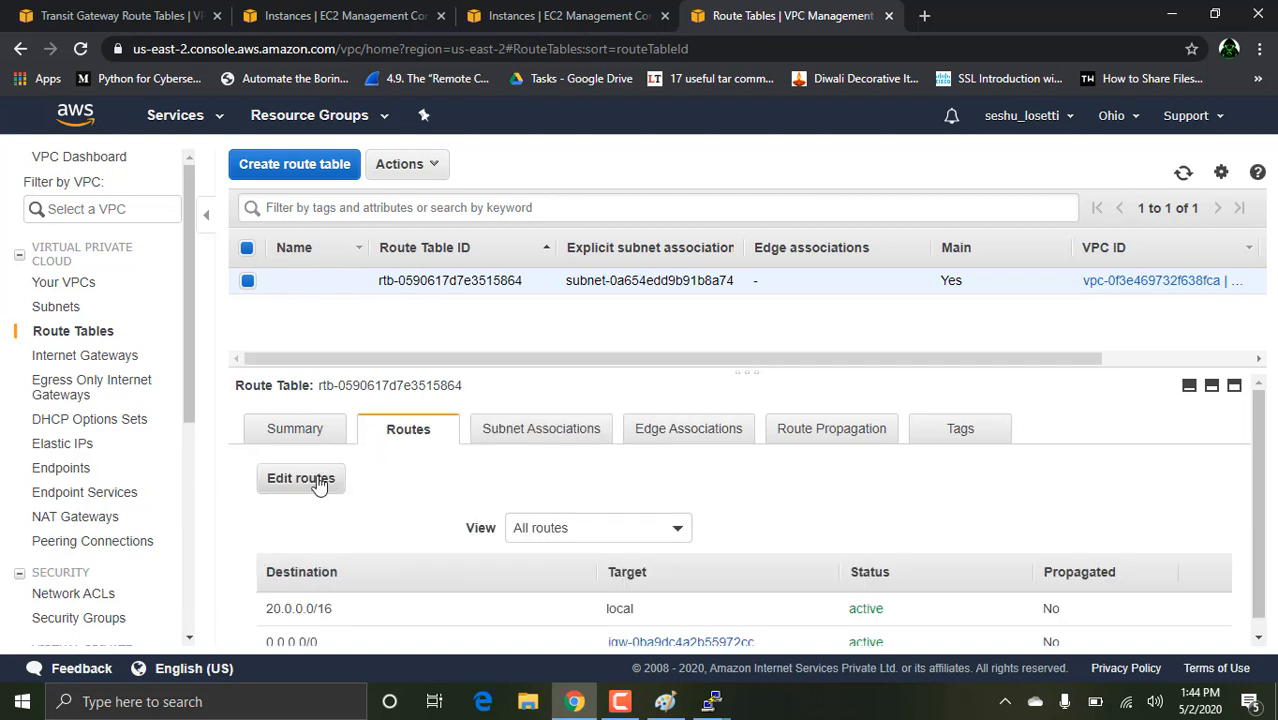
click(318, 480)
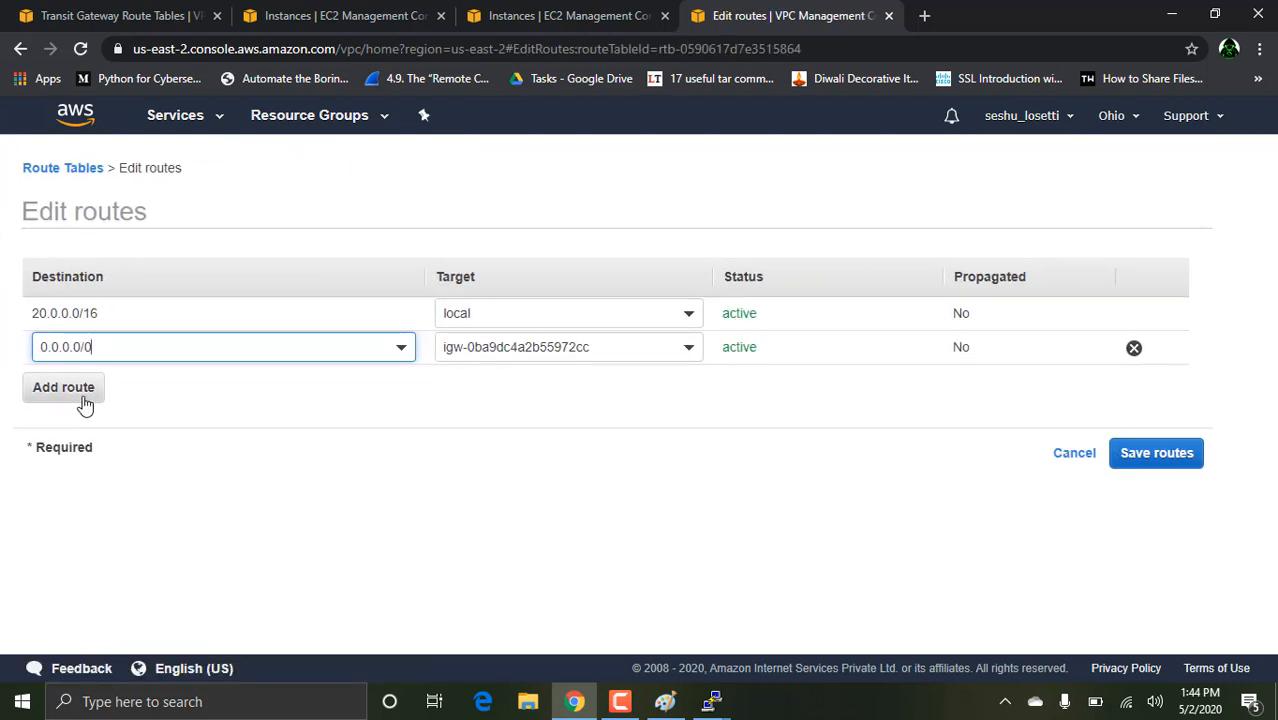
click(85, 405)
text(10)
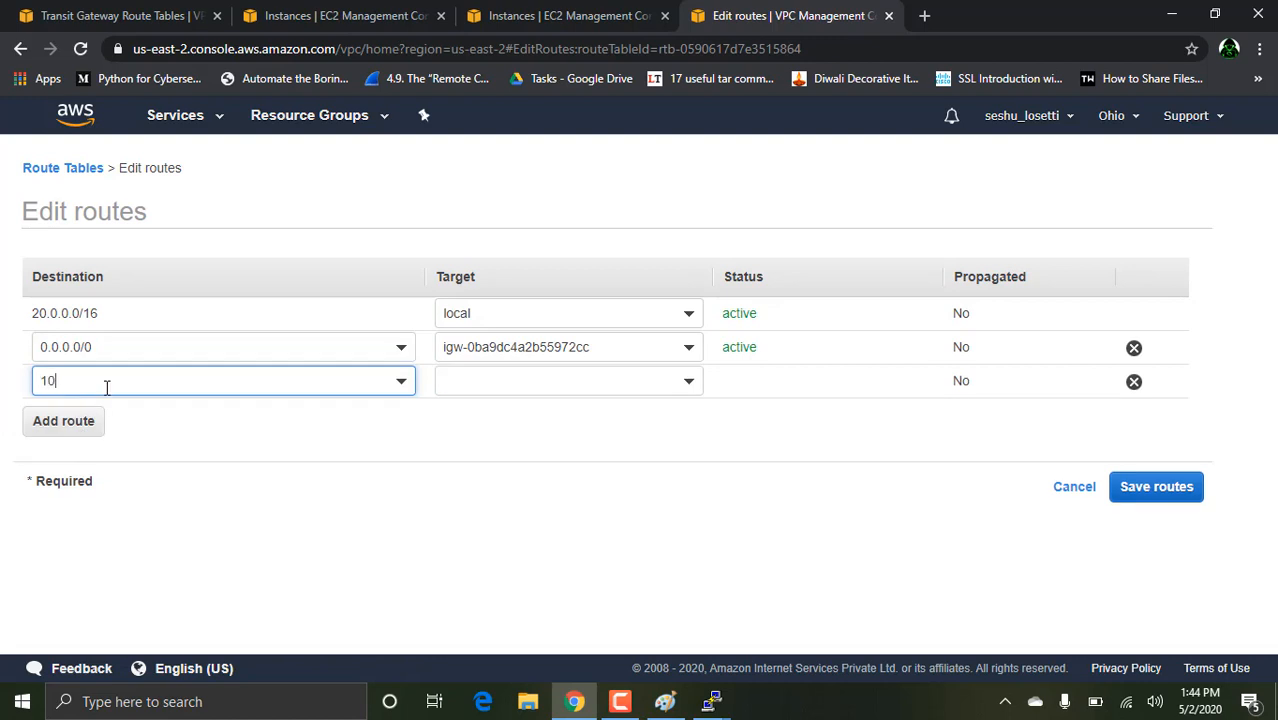
text(.0.0.0/16)
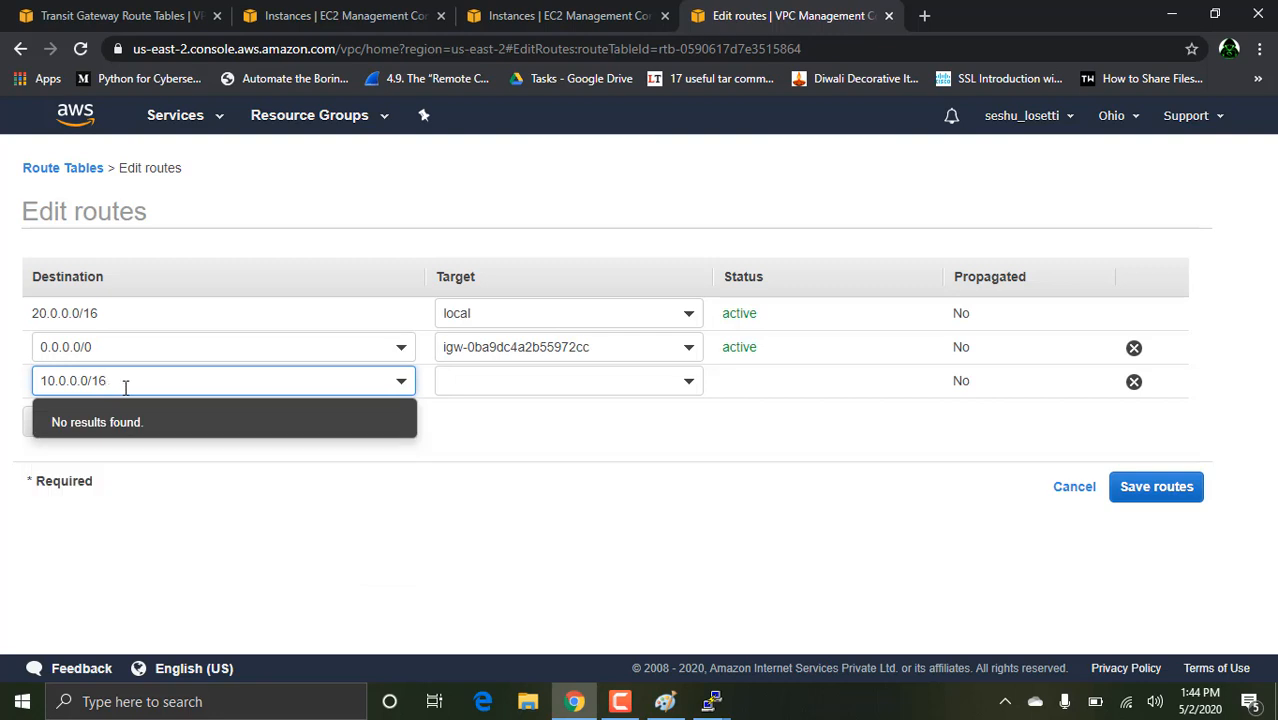
click(523, 381)
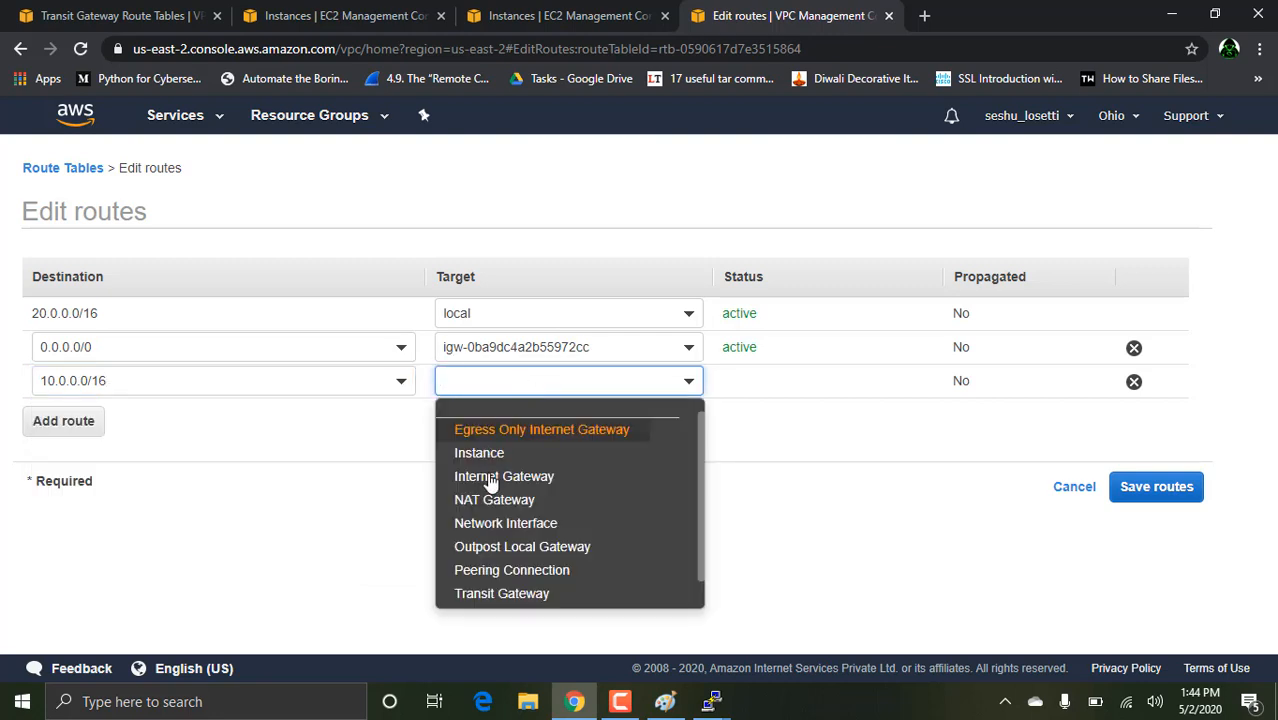
click(545, 593)
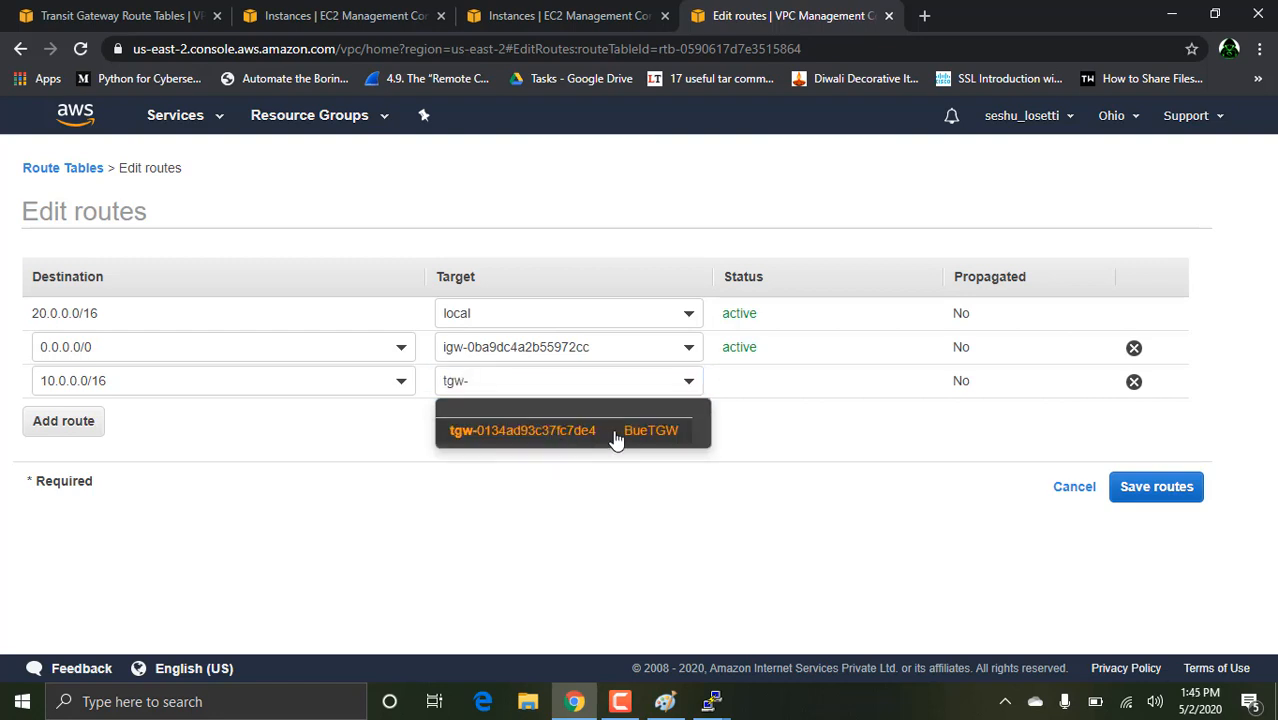
click(616, 430)
click(1152, 486)
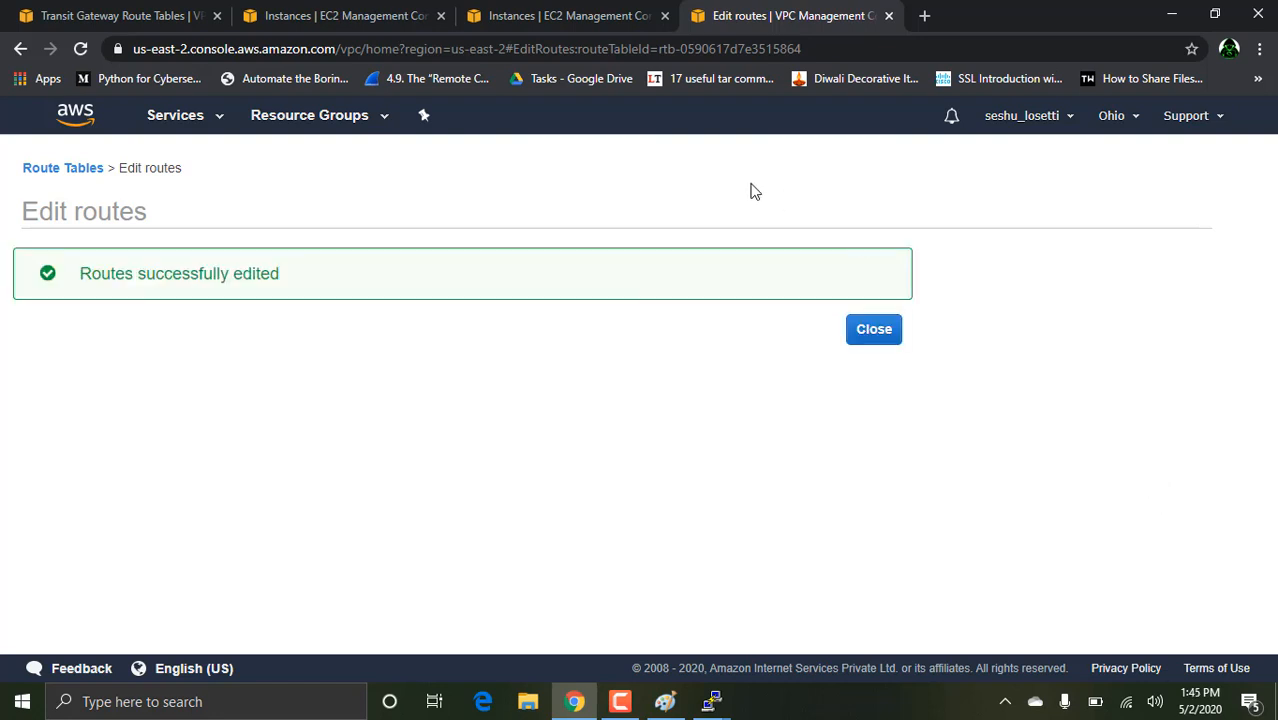
click(872, 332)
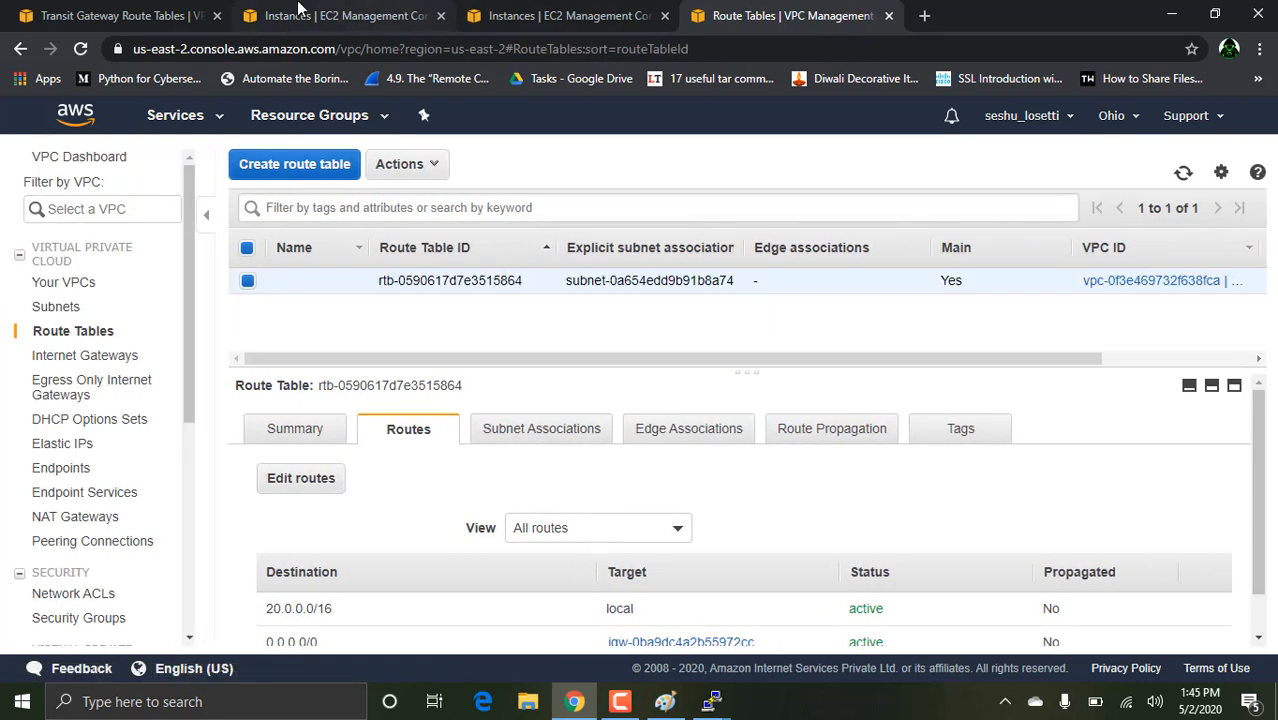
Add a route for 20.0.0.0/16 targeting the RedTGW transit gateway to the N. Virginia VPC route table and save it.
click(297, 15)
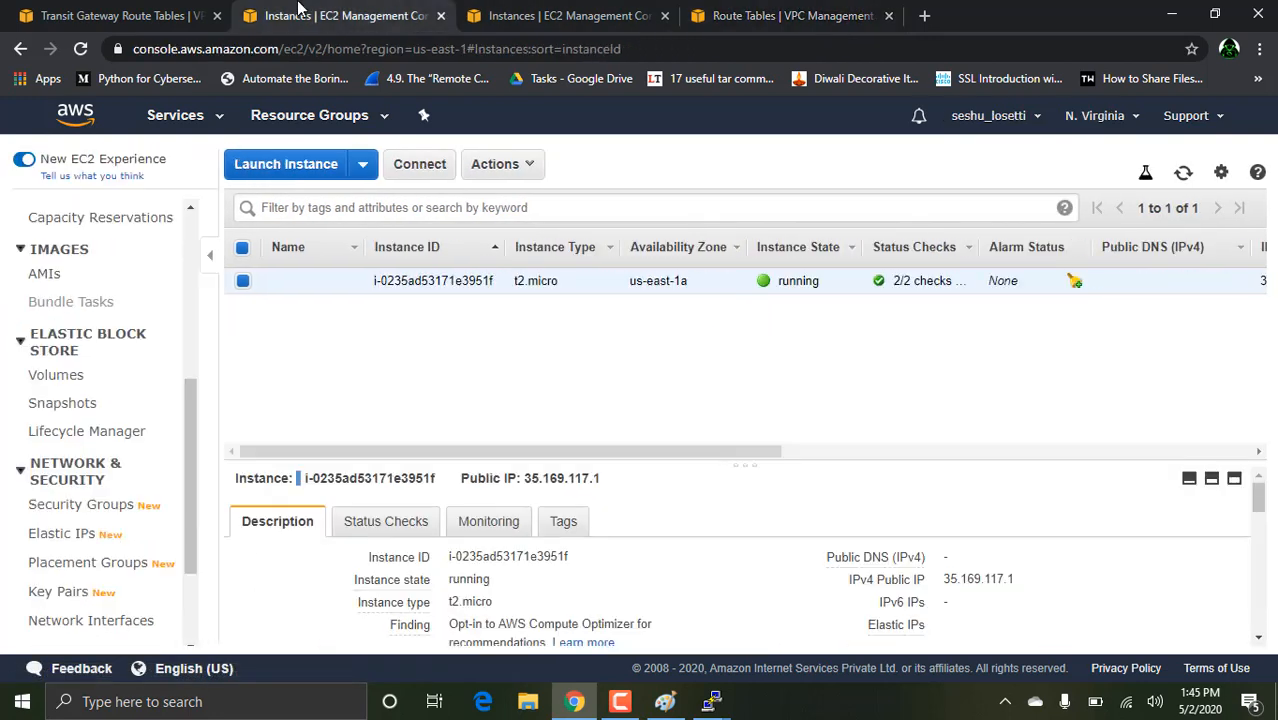
click(108, 8)
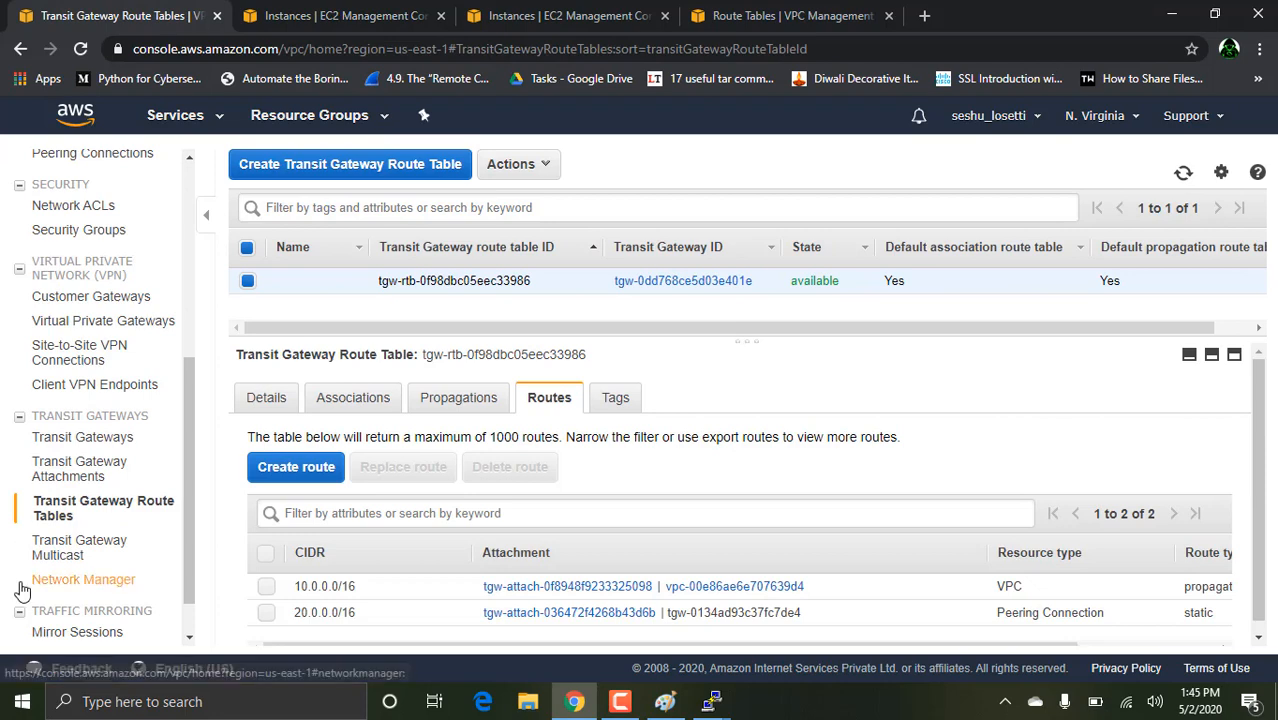
drag(187, 383, 185, 215)
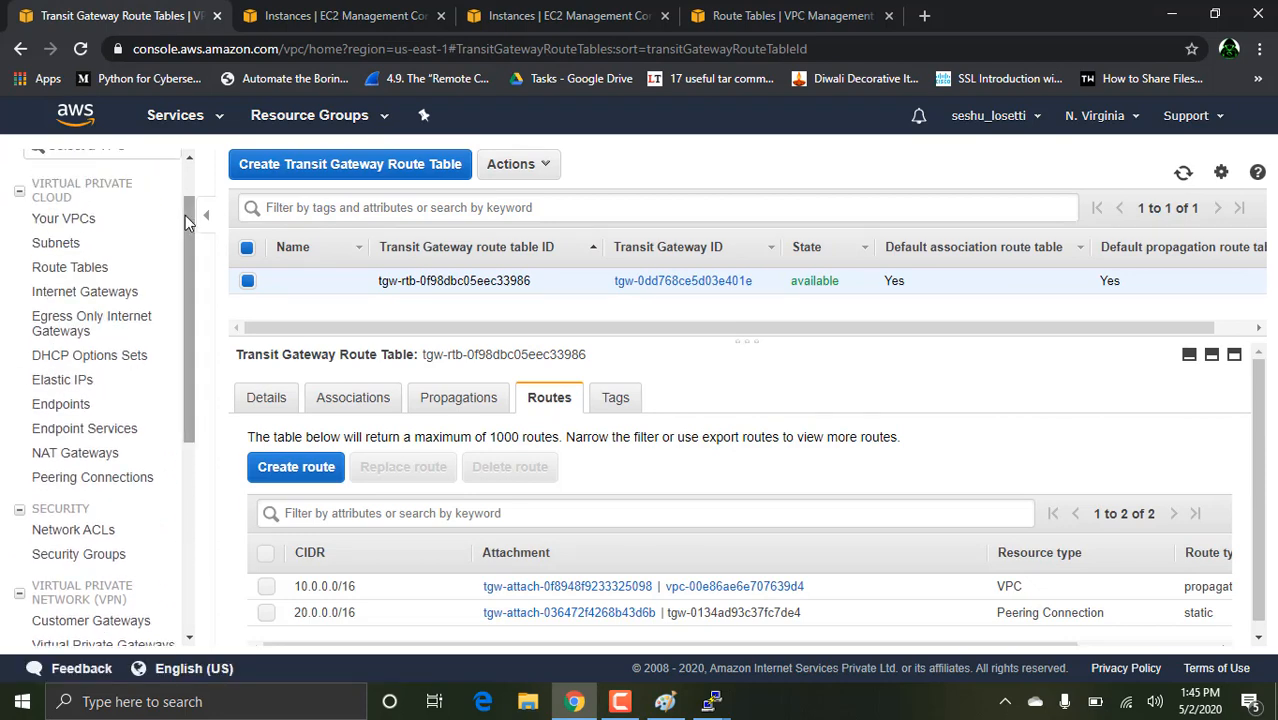
click(70, 267)
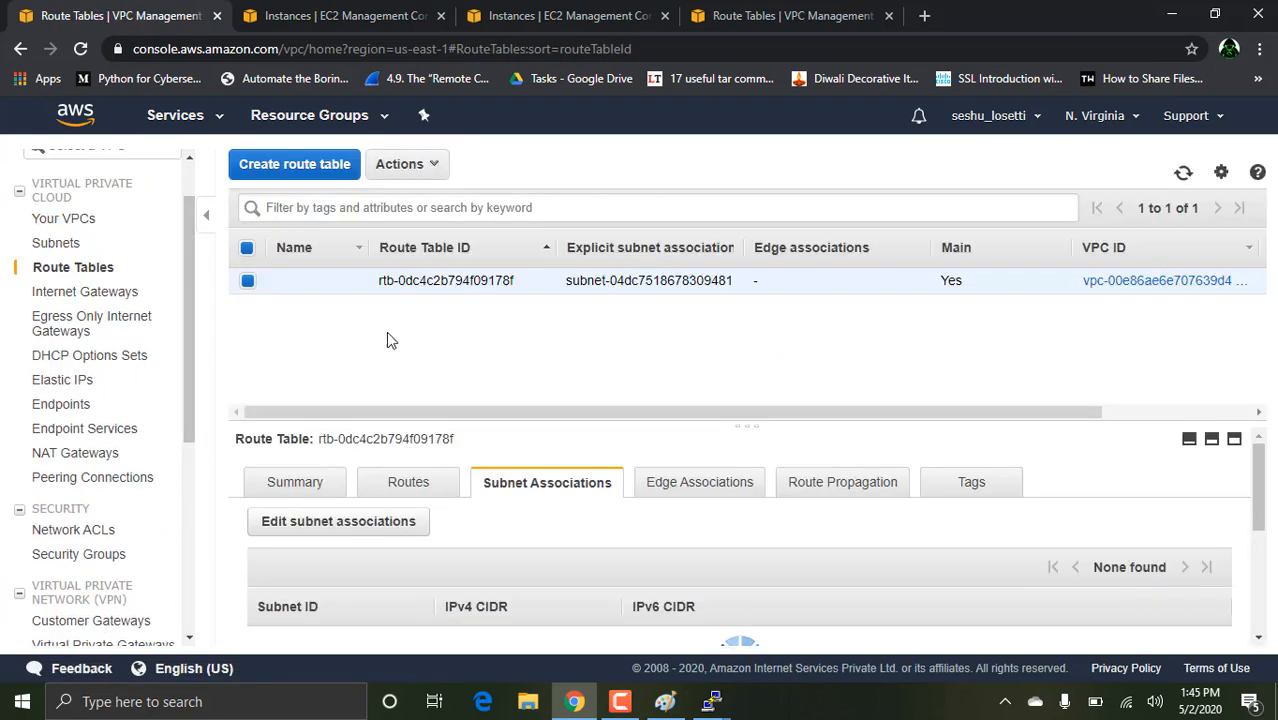
click(410, 483)
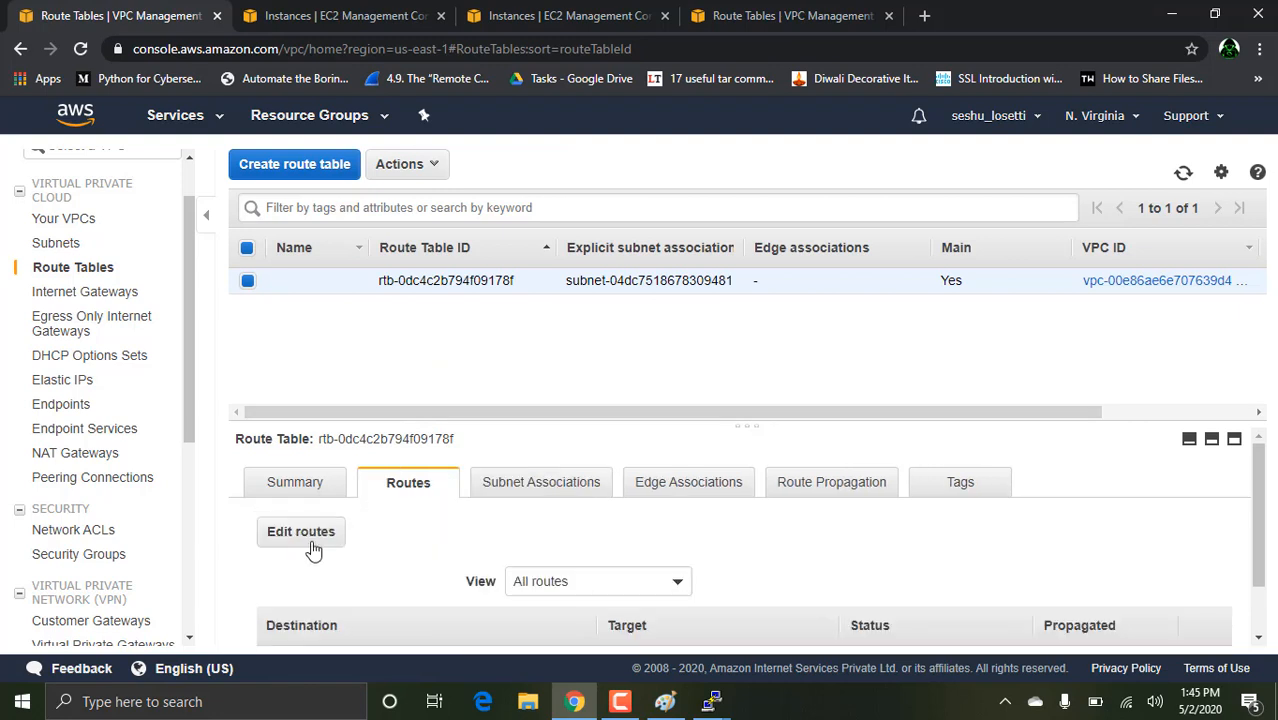
click(320, 534)
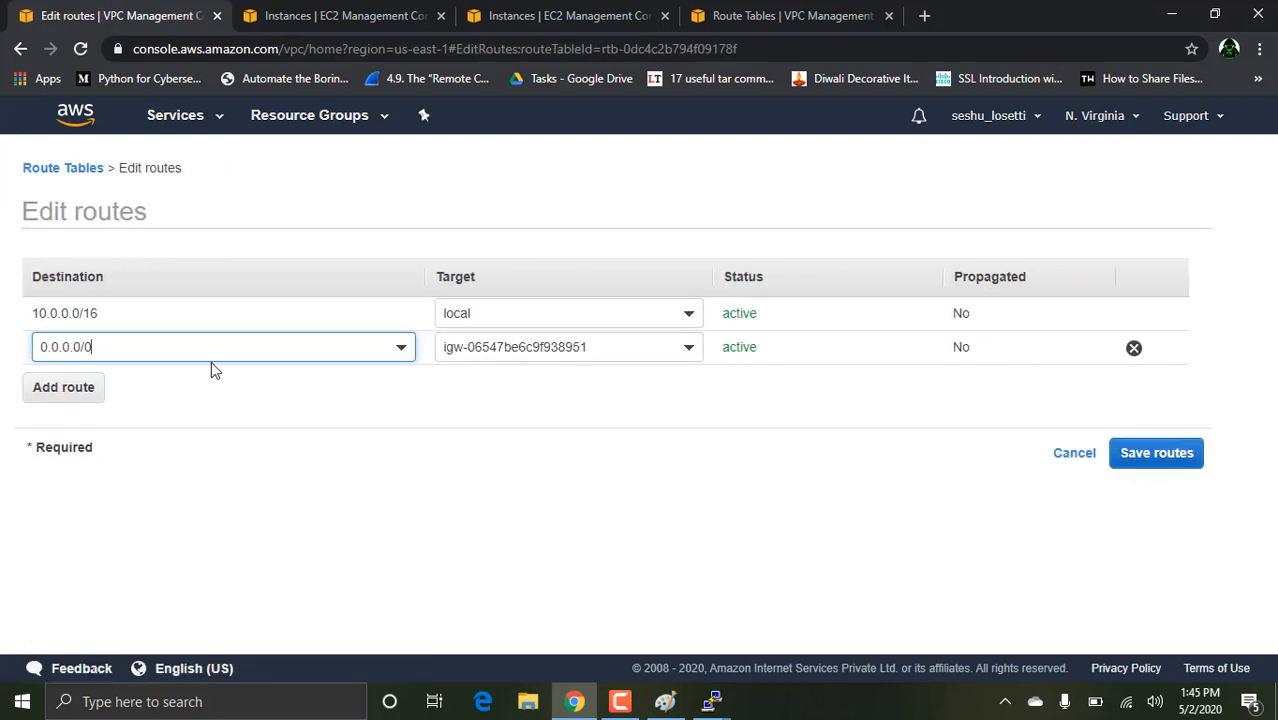
click(88, 389)
text(20)
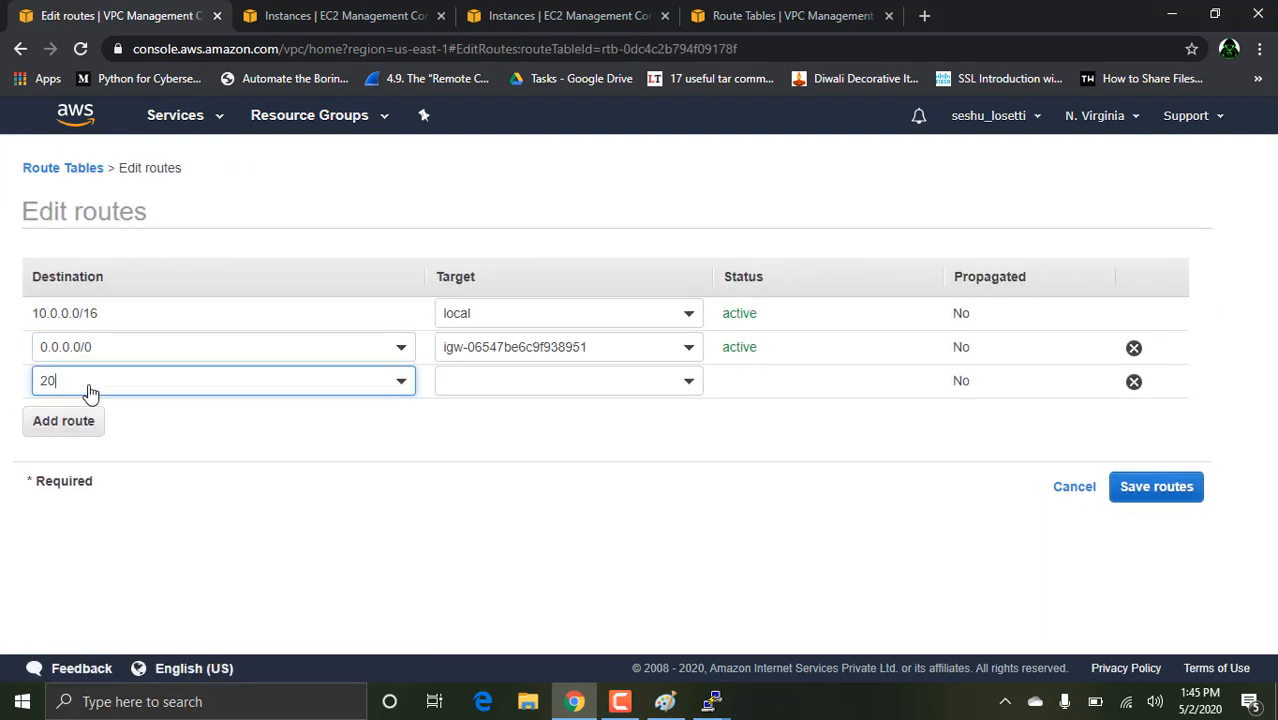
text(.0.0.0)
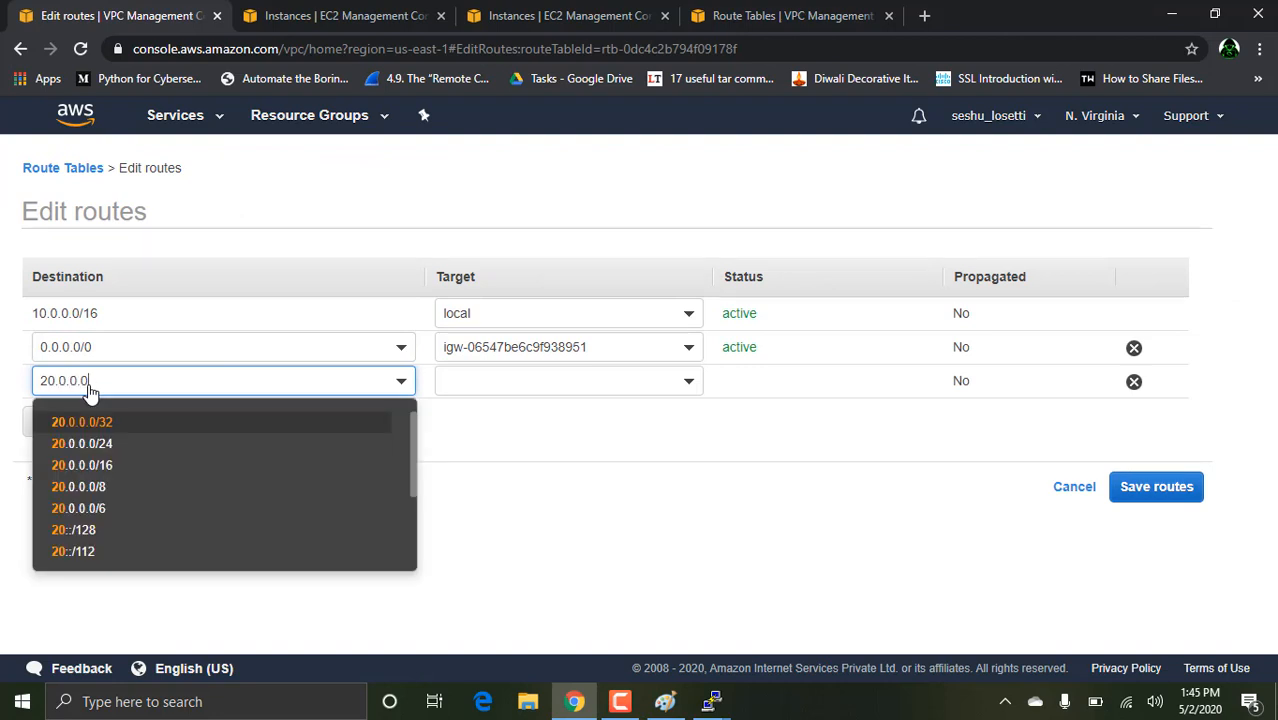
click(118, 467)
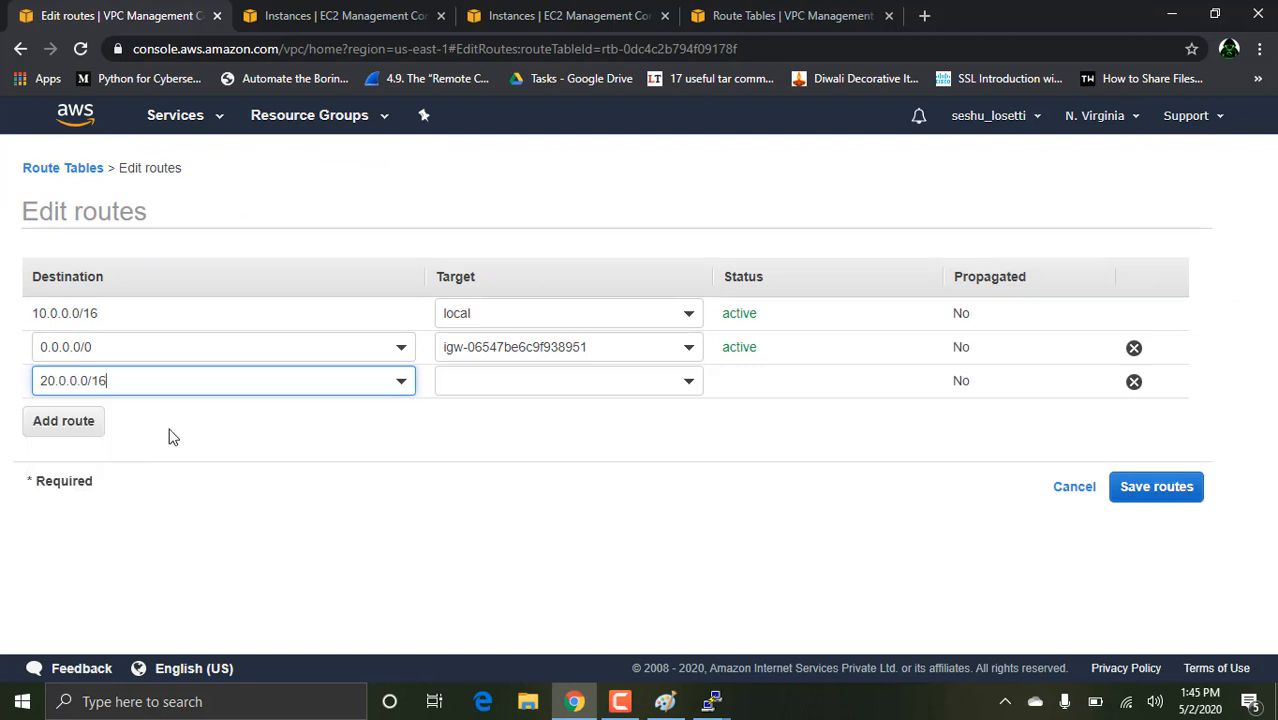
click(536, 380)
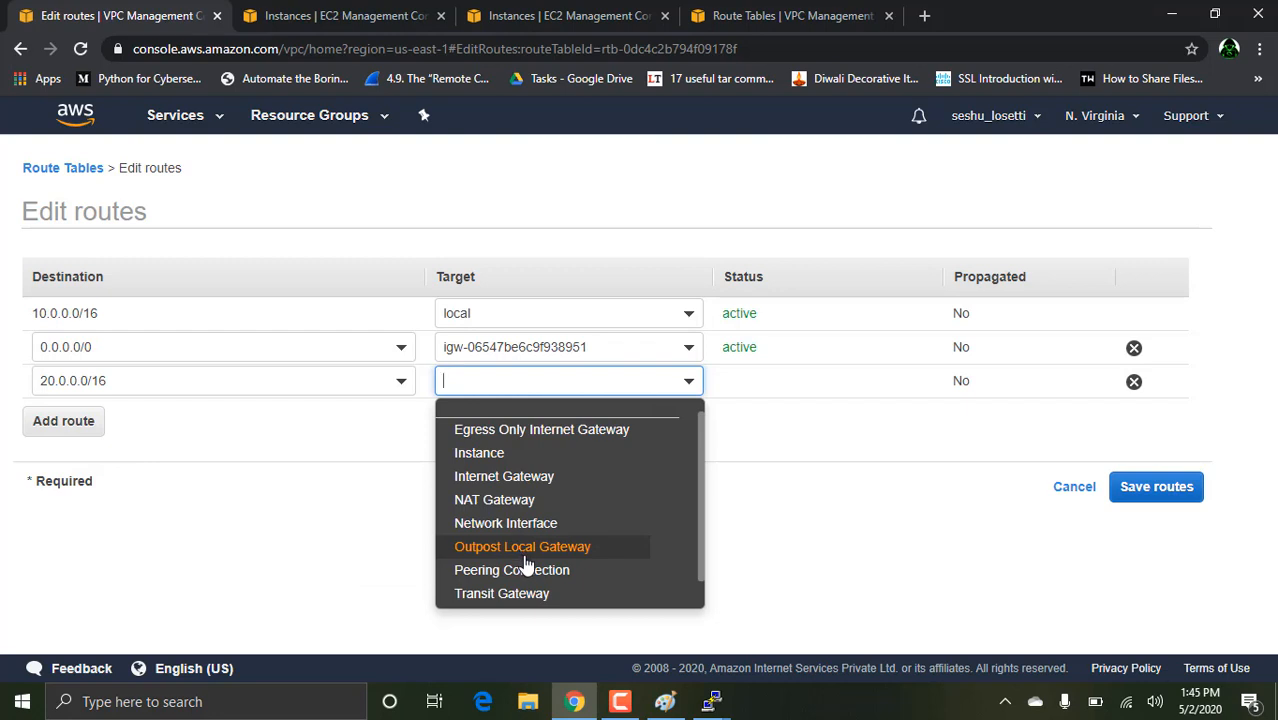
click(527, 593)
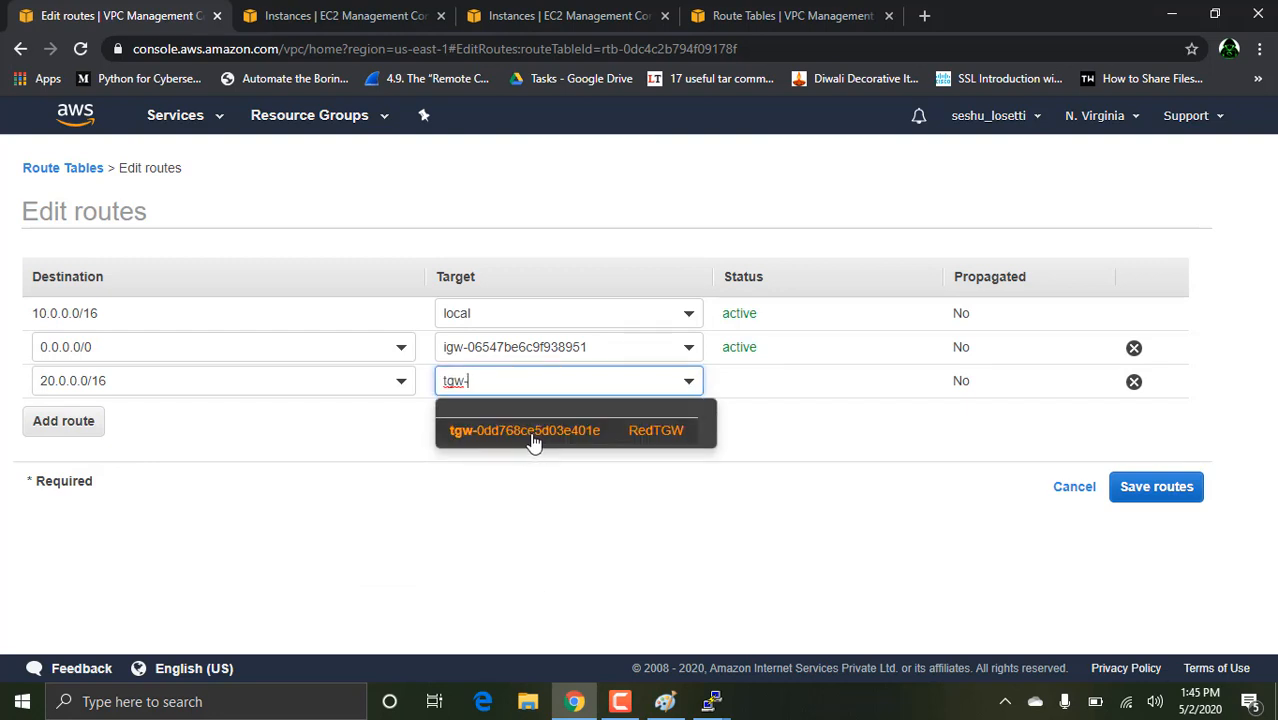
click(530, 430)
click(1152, 487)
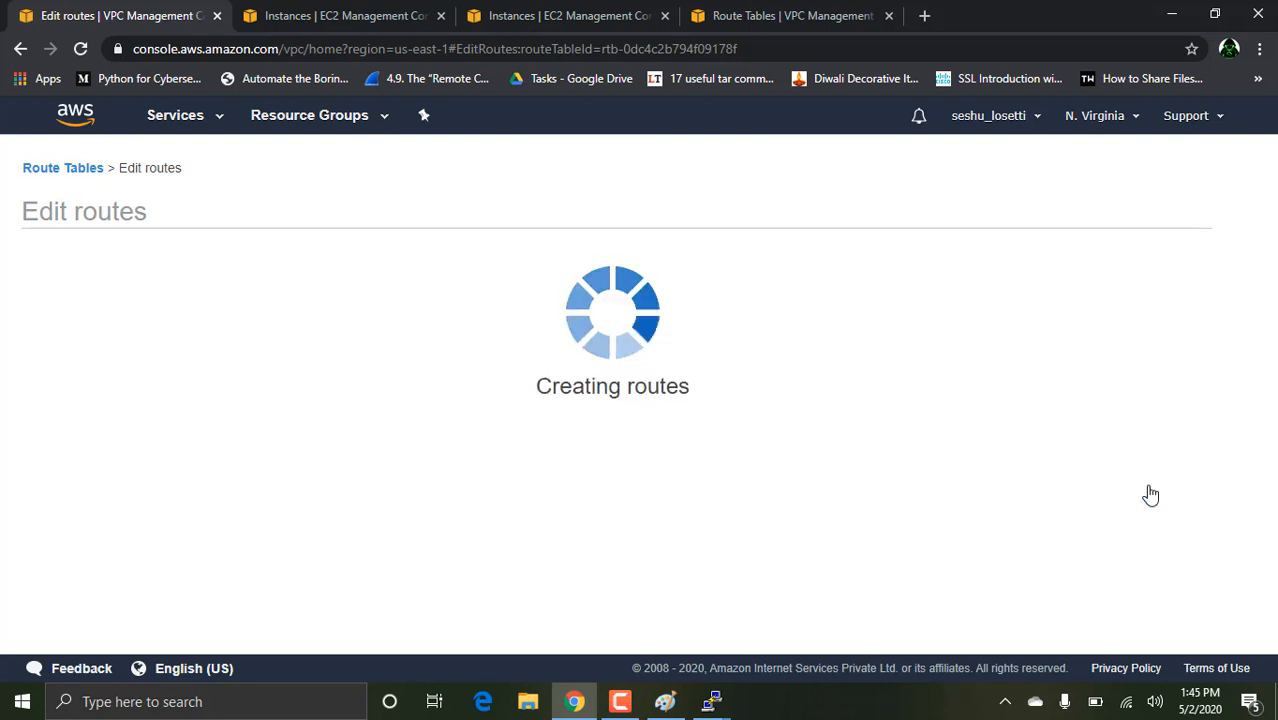
click(858, 329)
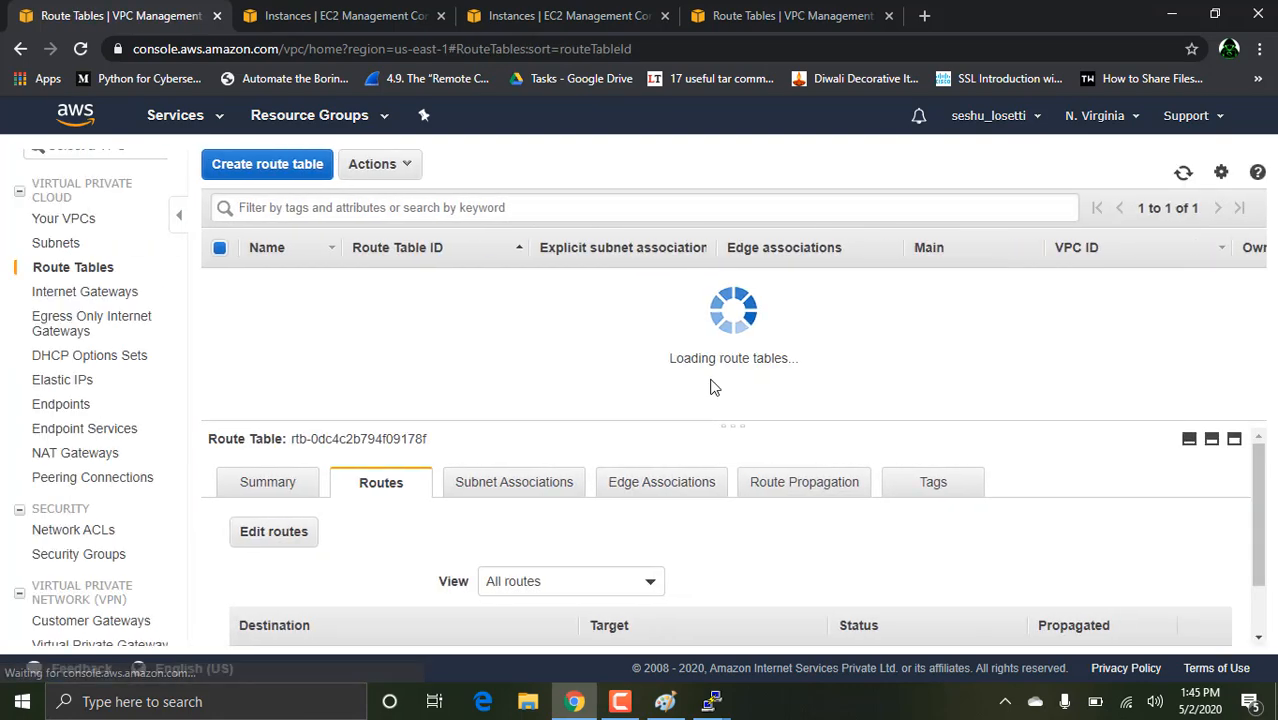
Switch to the PuTTY session of the Ohio instance, rerun the ping to 10.0.0.233, then stop it and minimize the session.
mouse_move(711, 701)
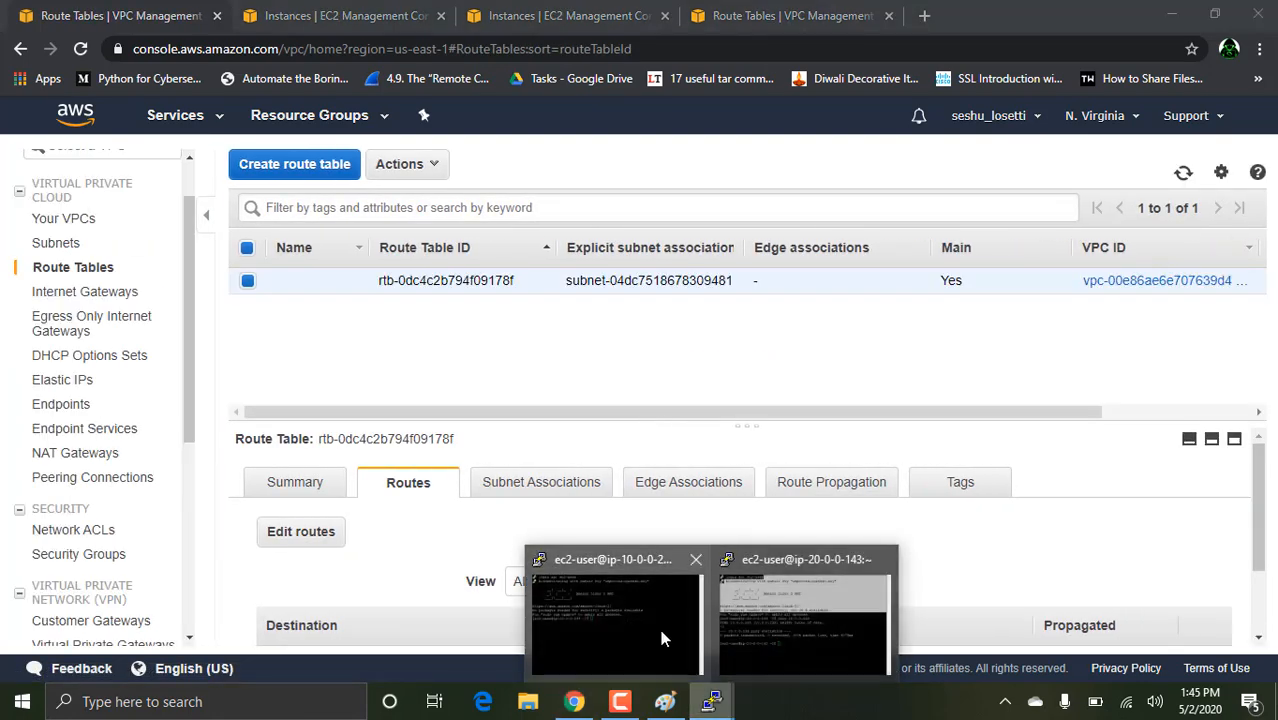
click(658, 624)
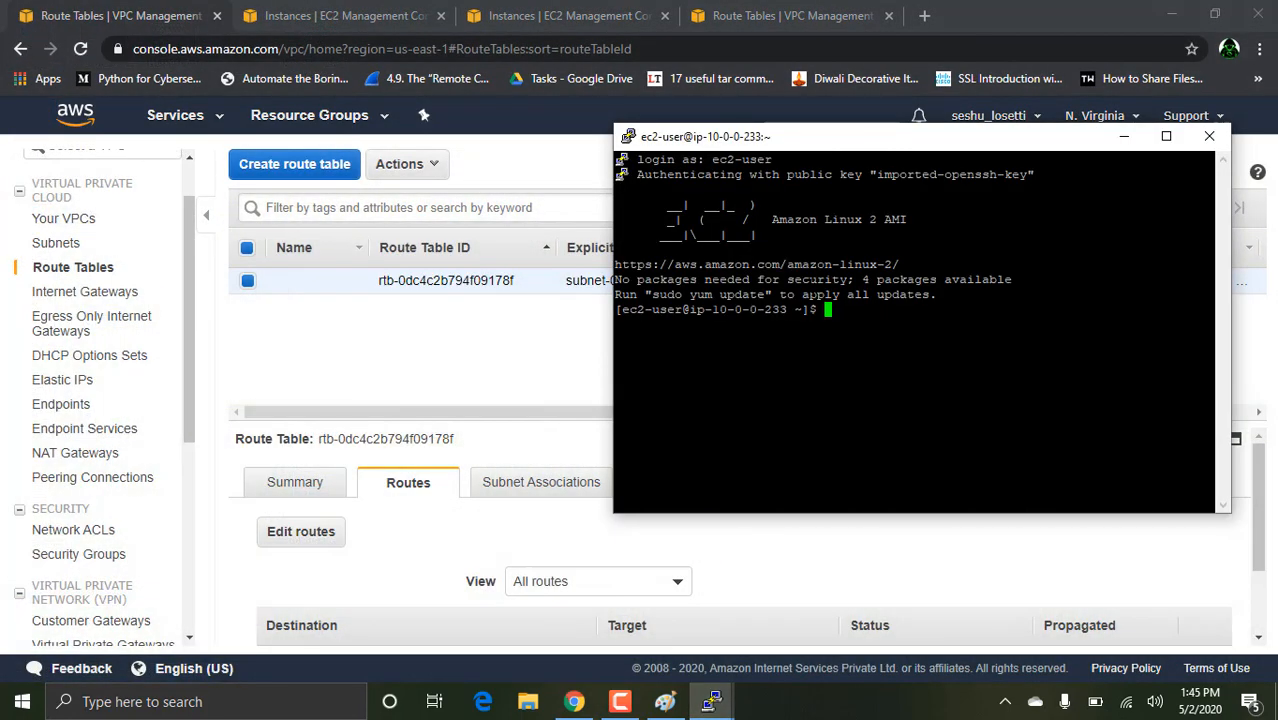
click(709, 711)
click(649, 622)
mouse_move(711, 701)
click(789, 607)
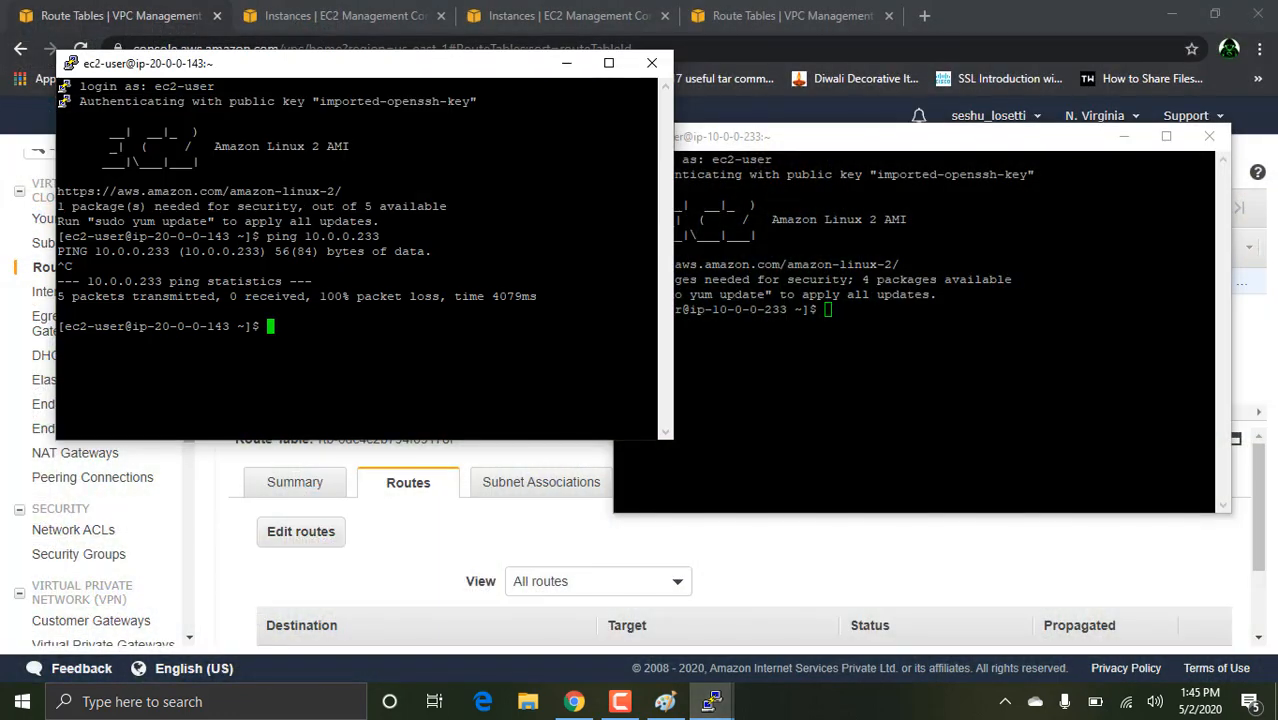
key(Up)
key(Return)
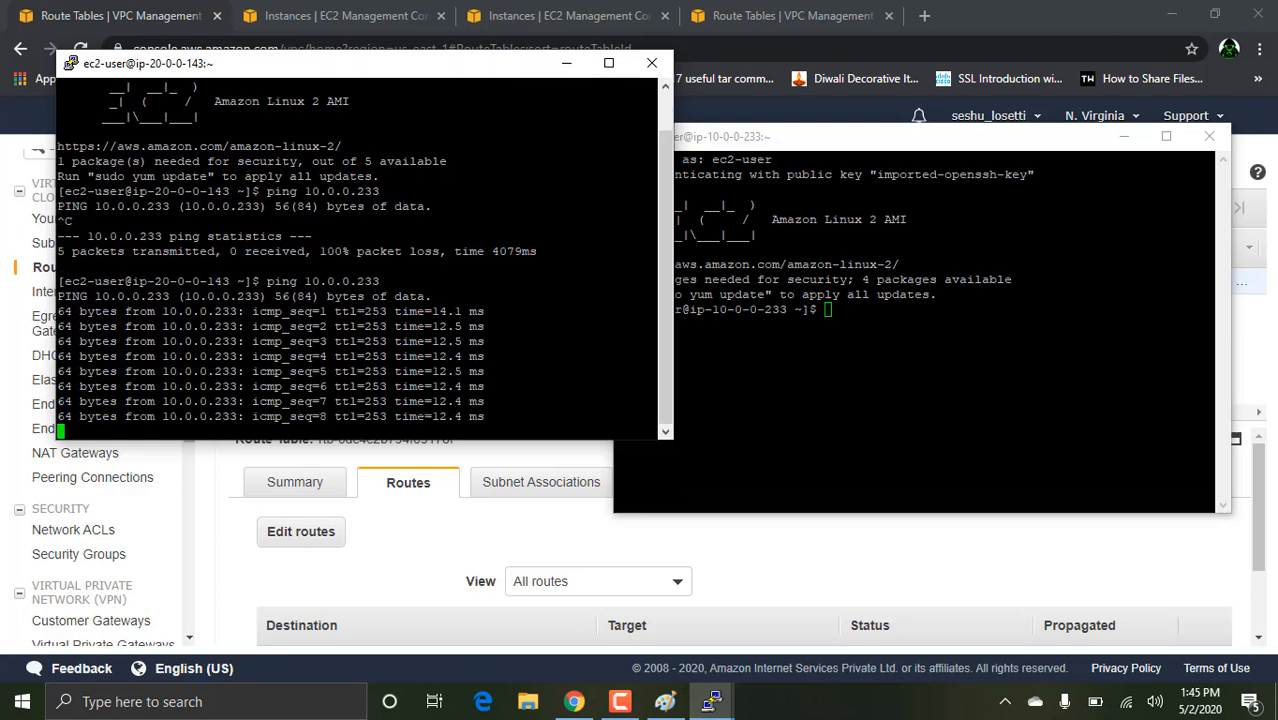
key(ctrl+c)
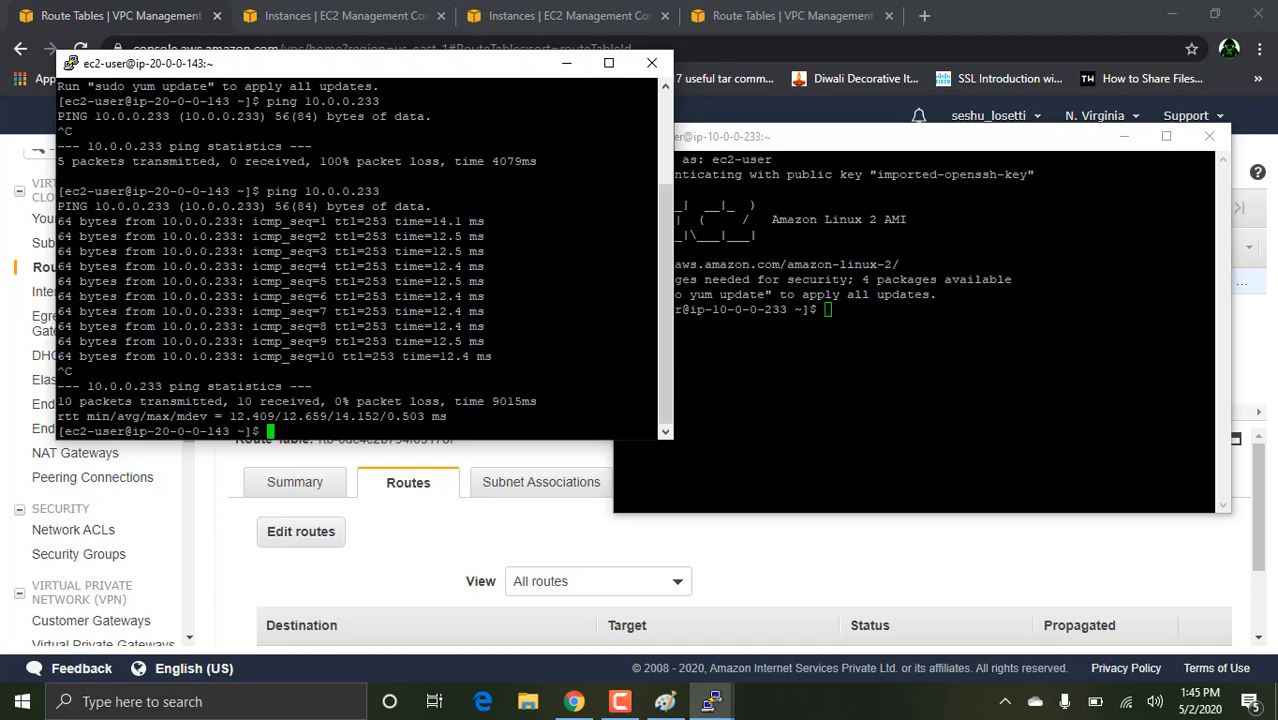
click(566, 63)
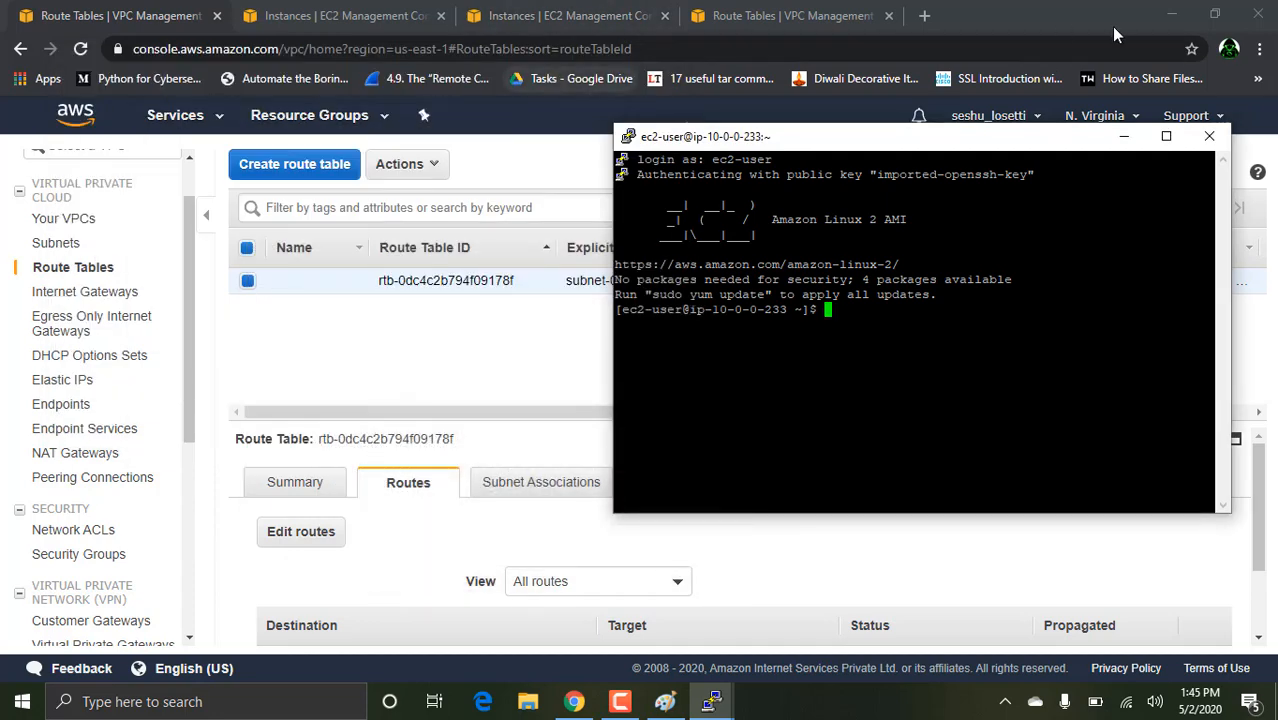